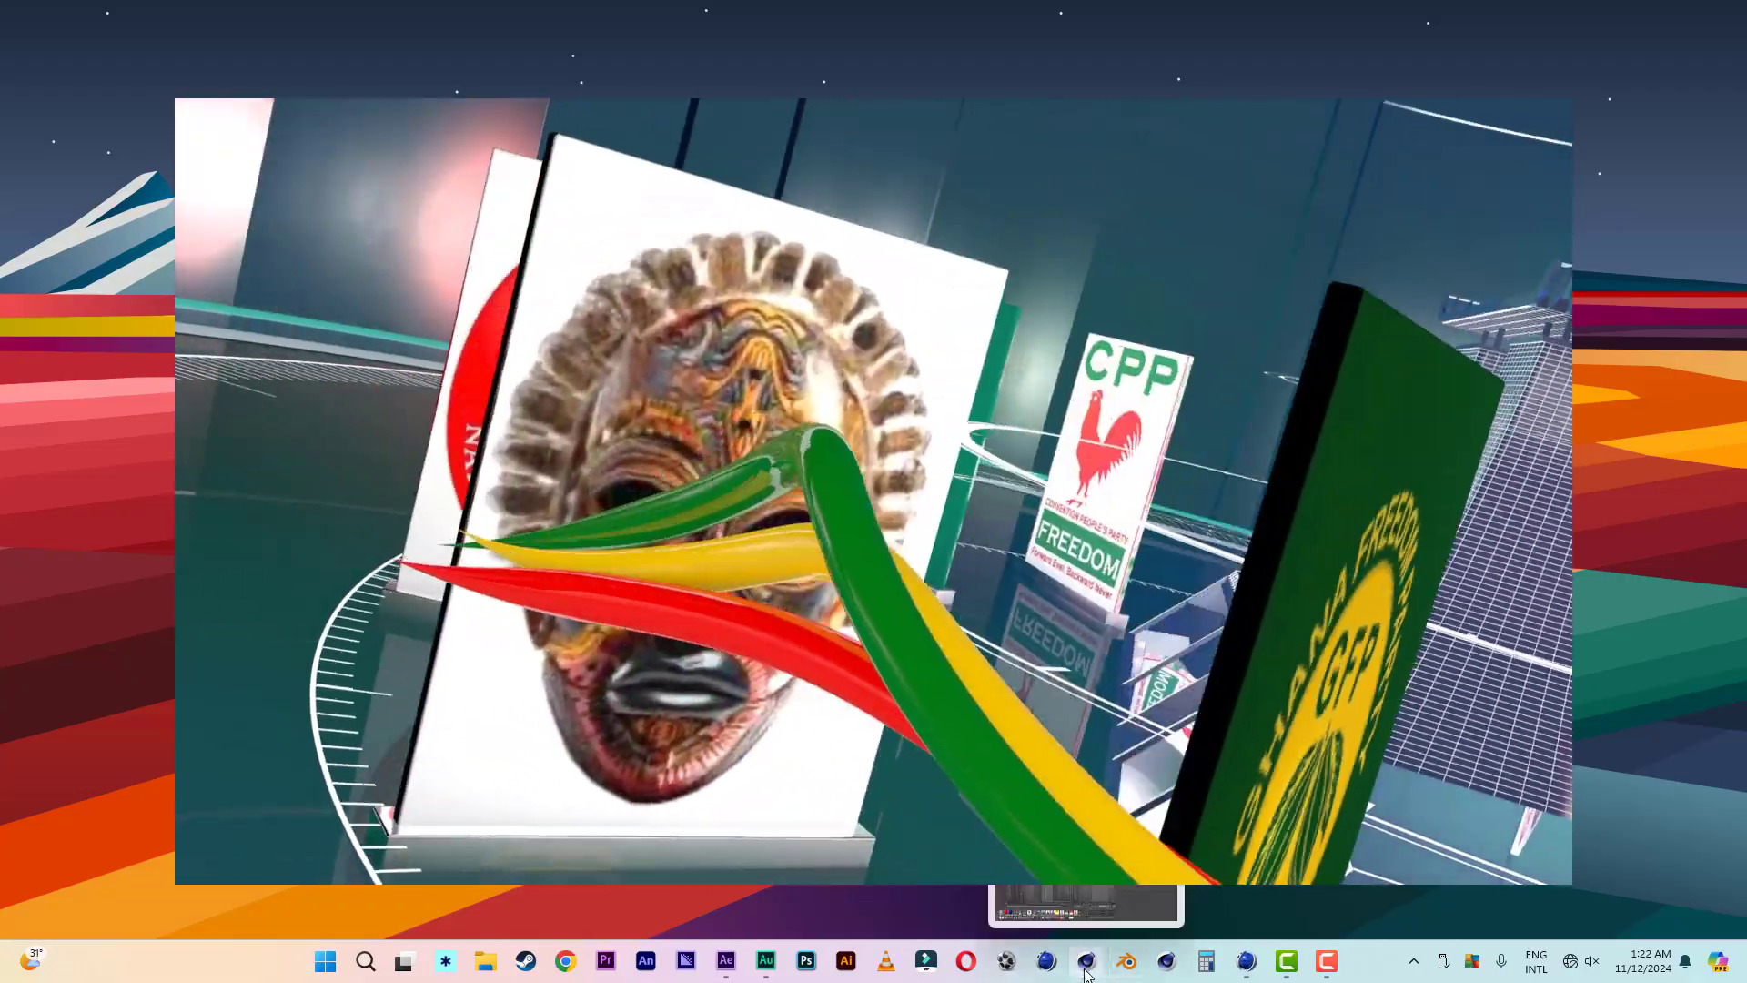
- Switch to the Cinema 4D window holding presidential encounters 3.c4d and play through its portrait animation
click(1085, 965)
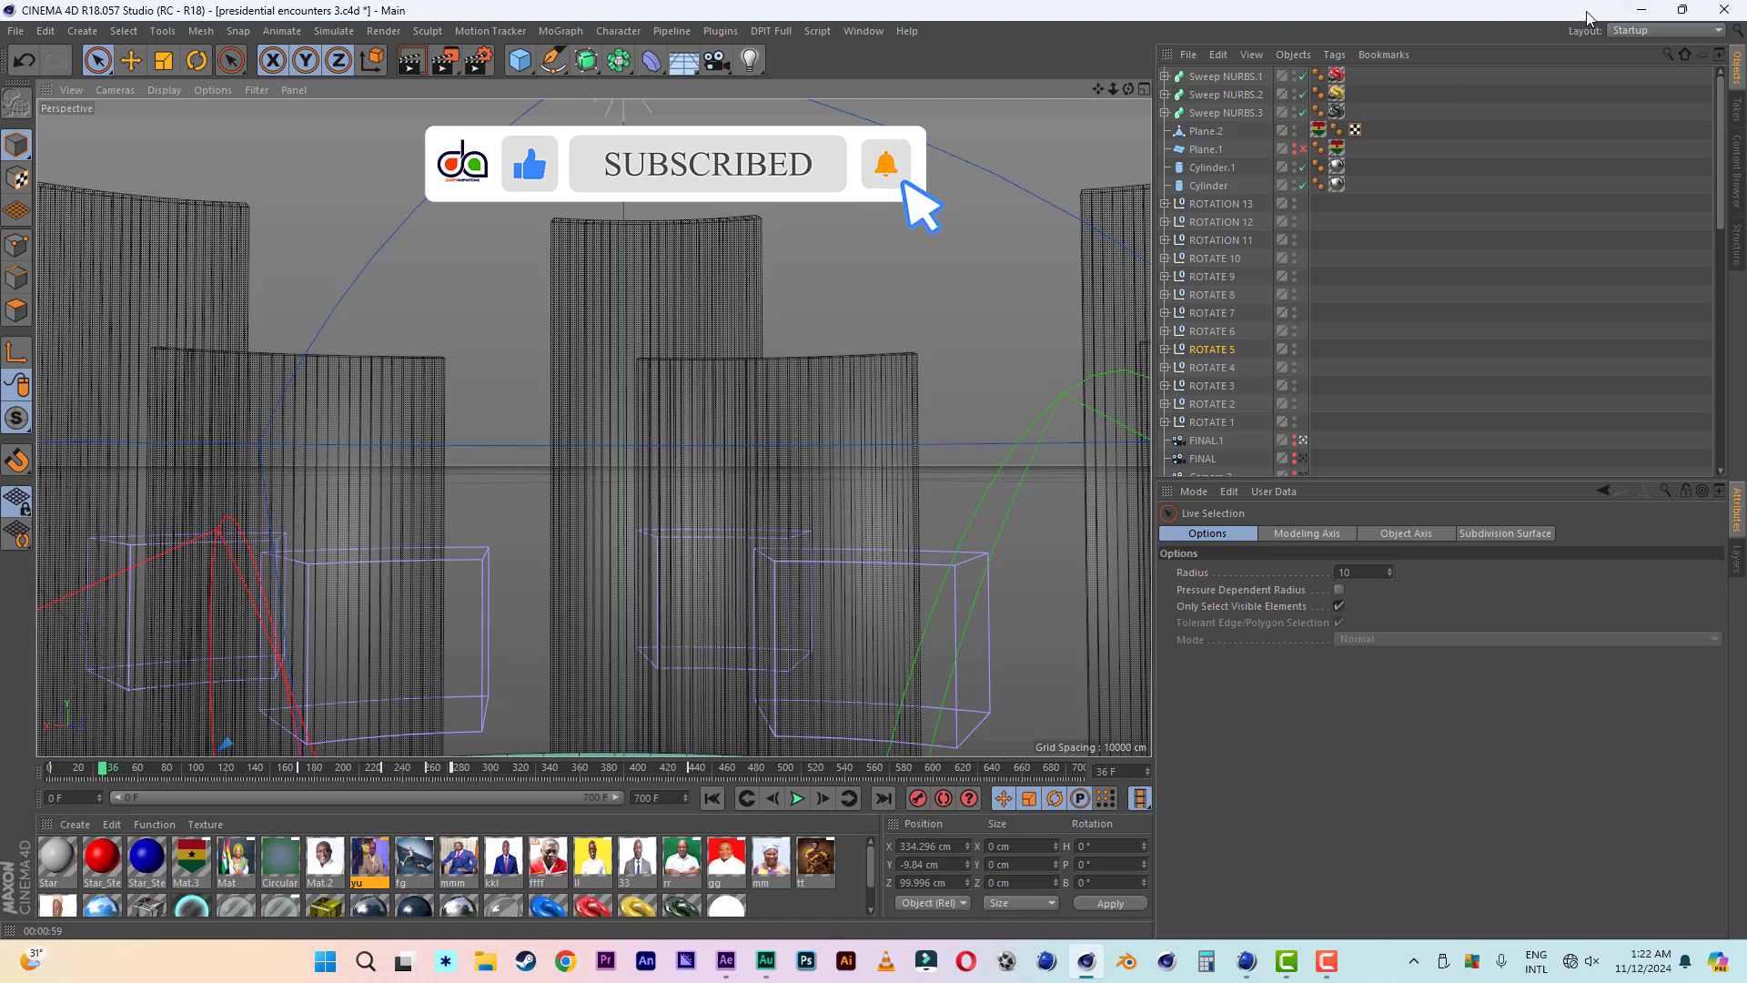
click(1643, 11)
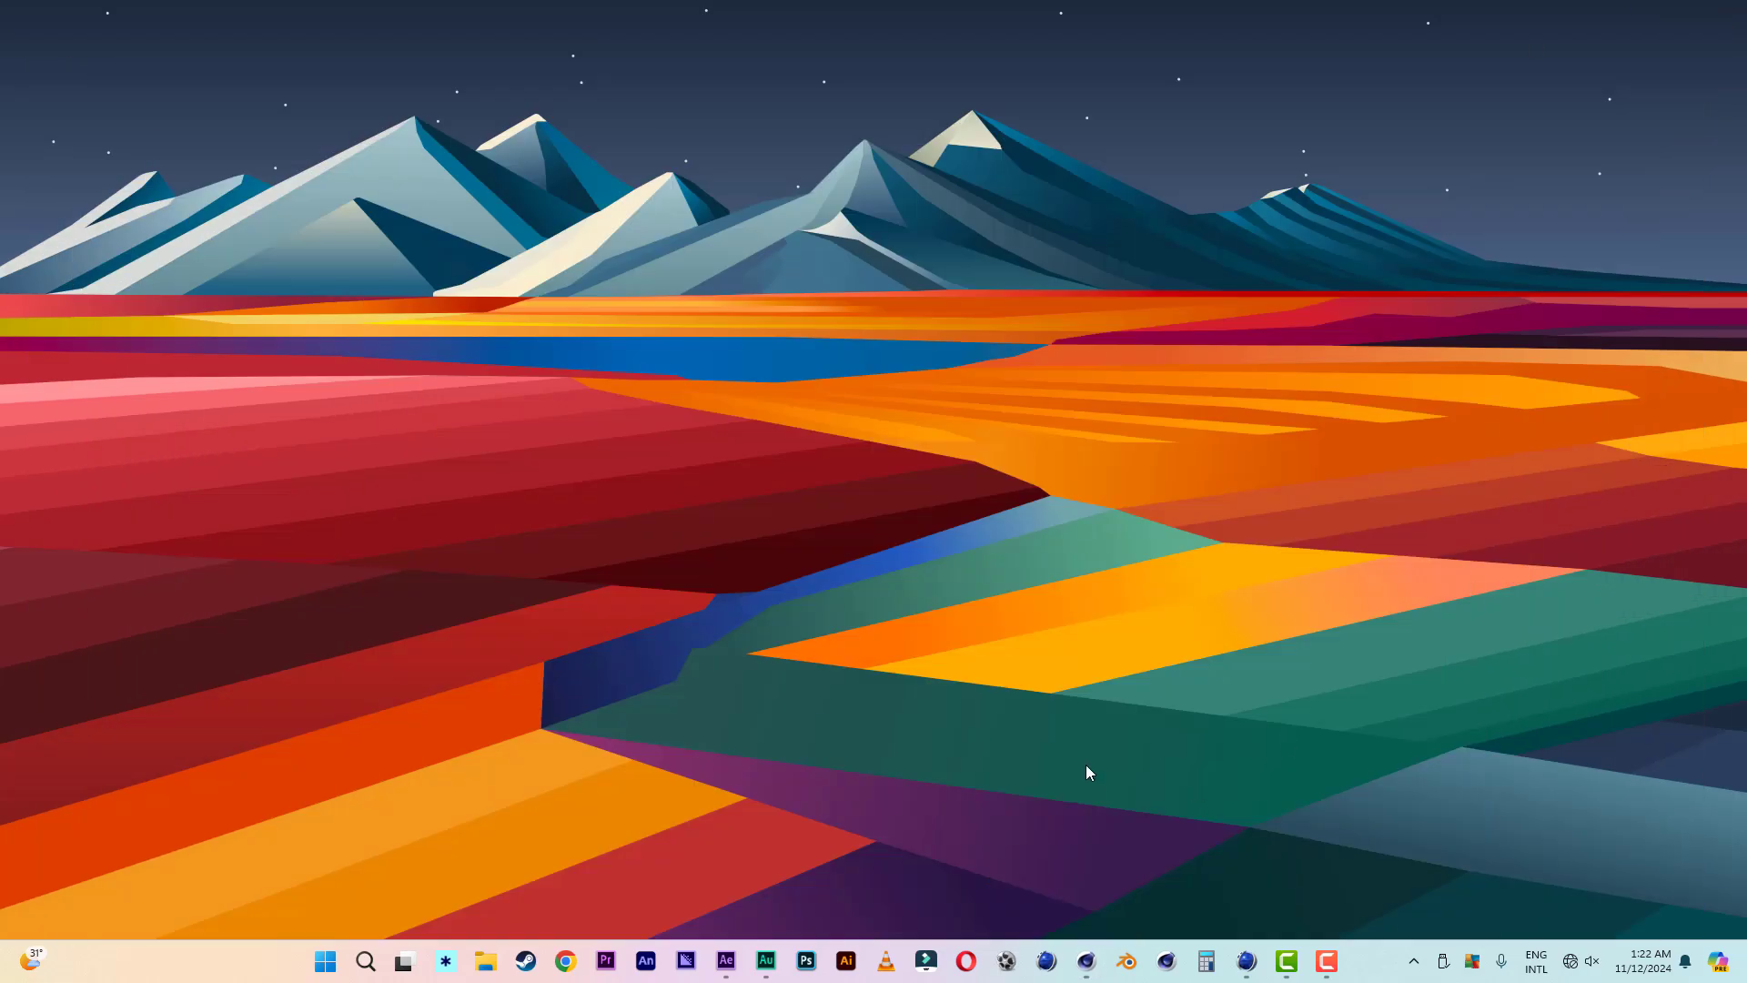
click(1250, 964)
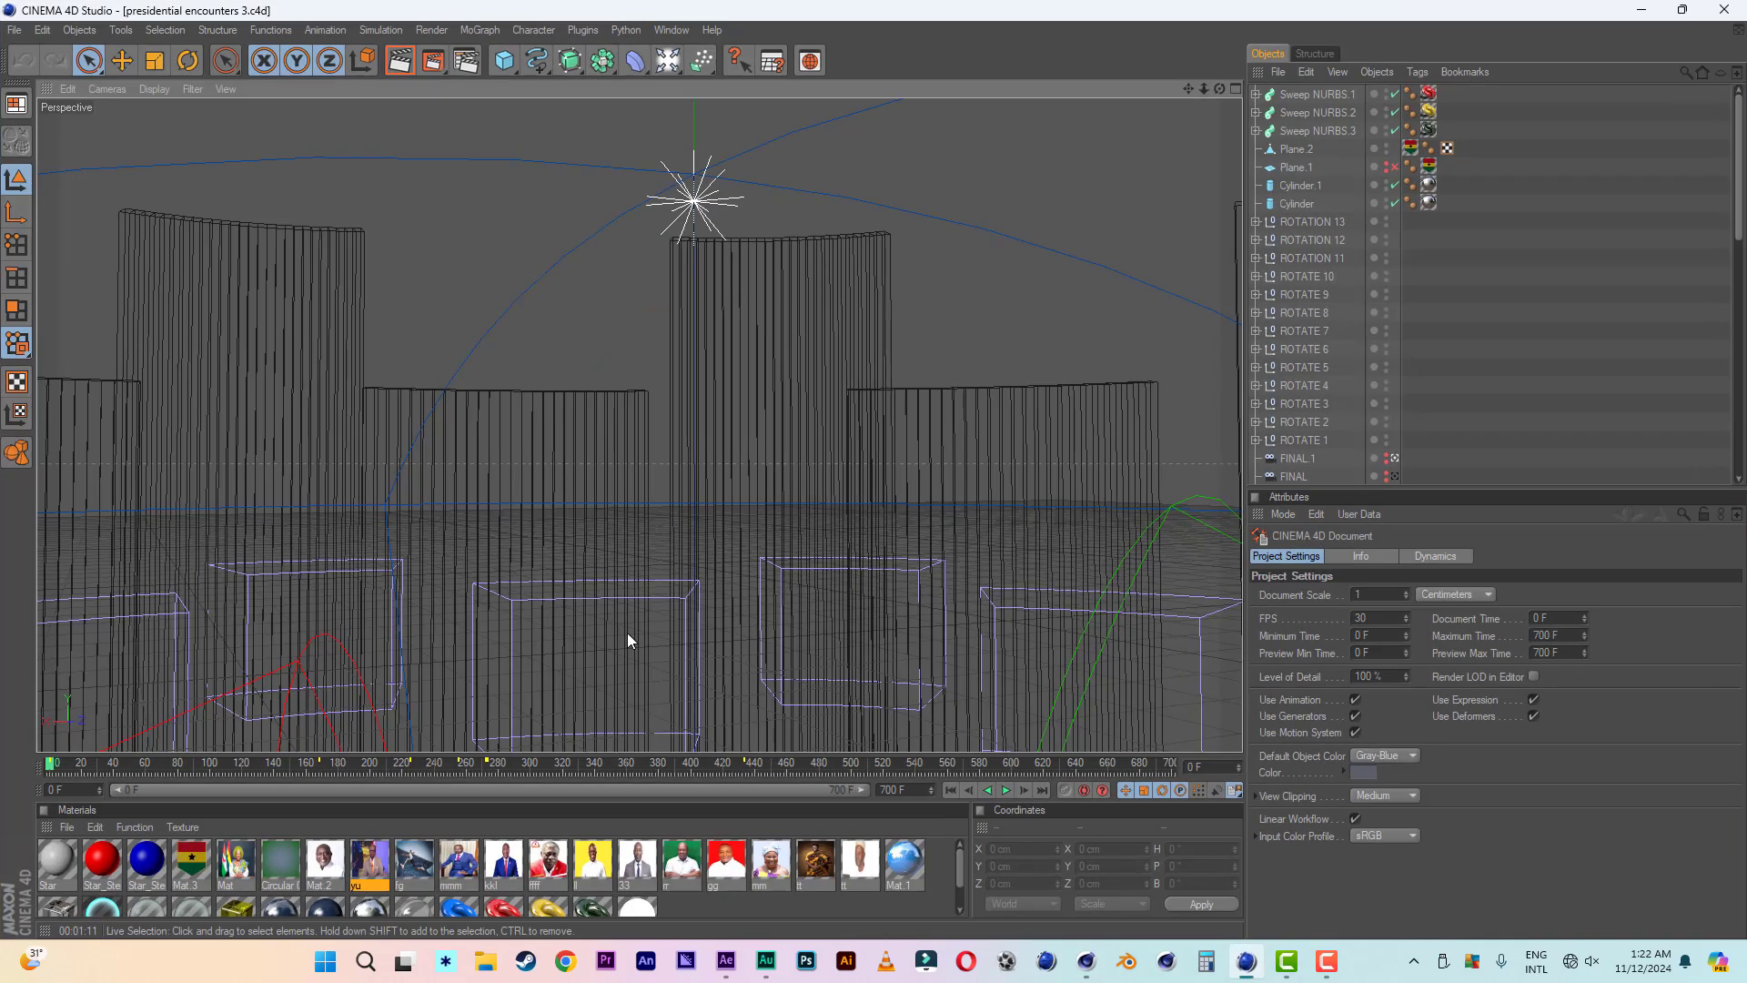
click(1005, 789)
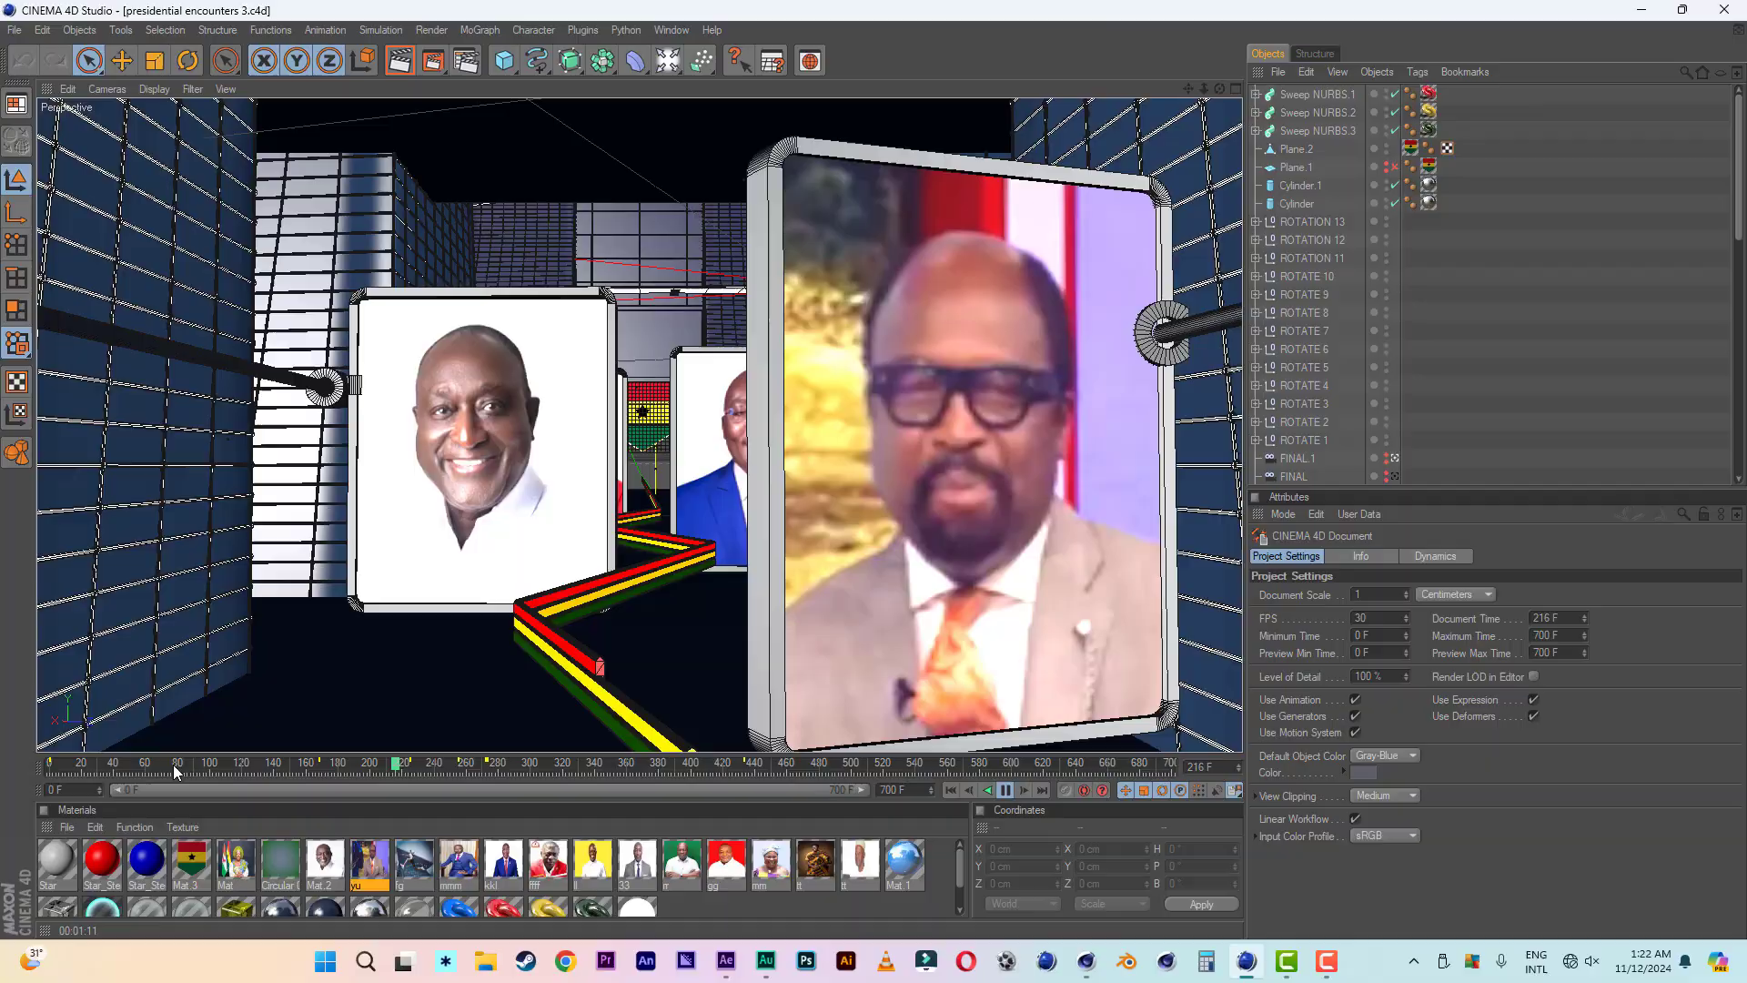
click(50, 765)
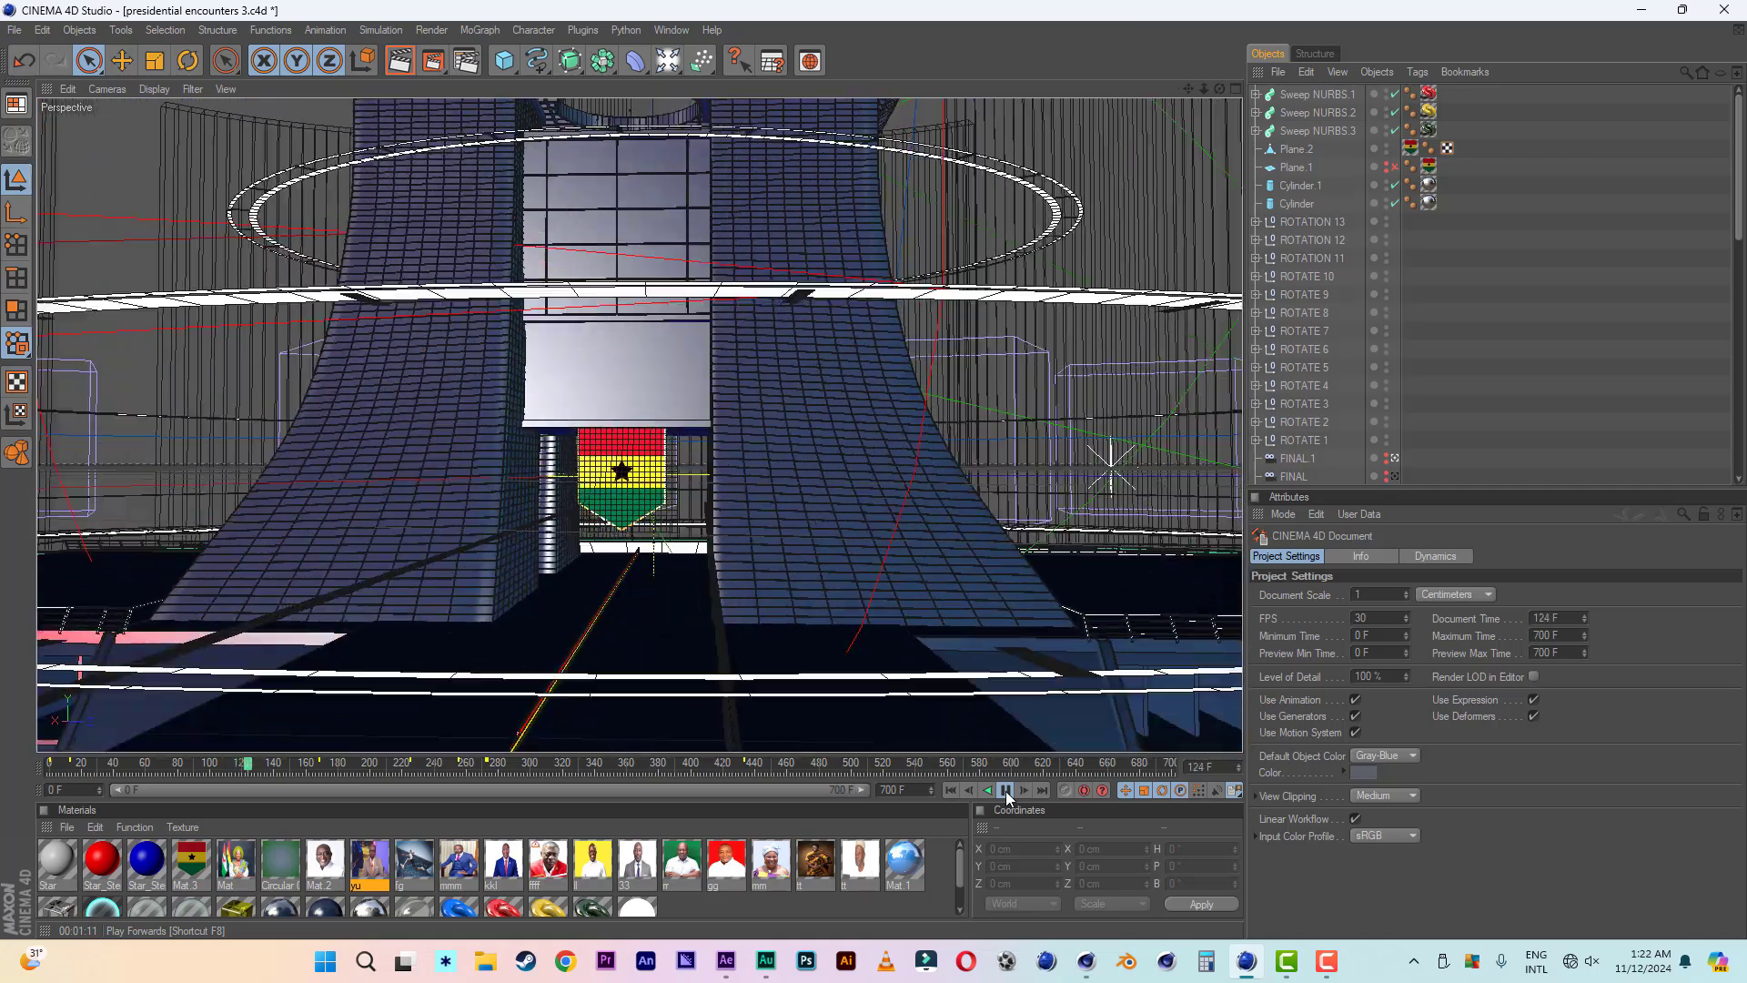
click(1006, 791)
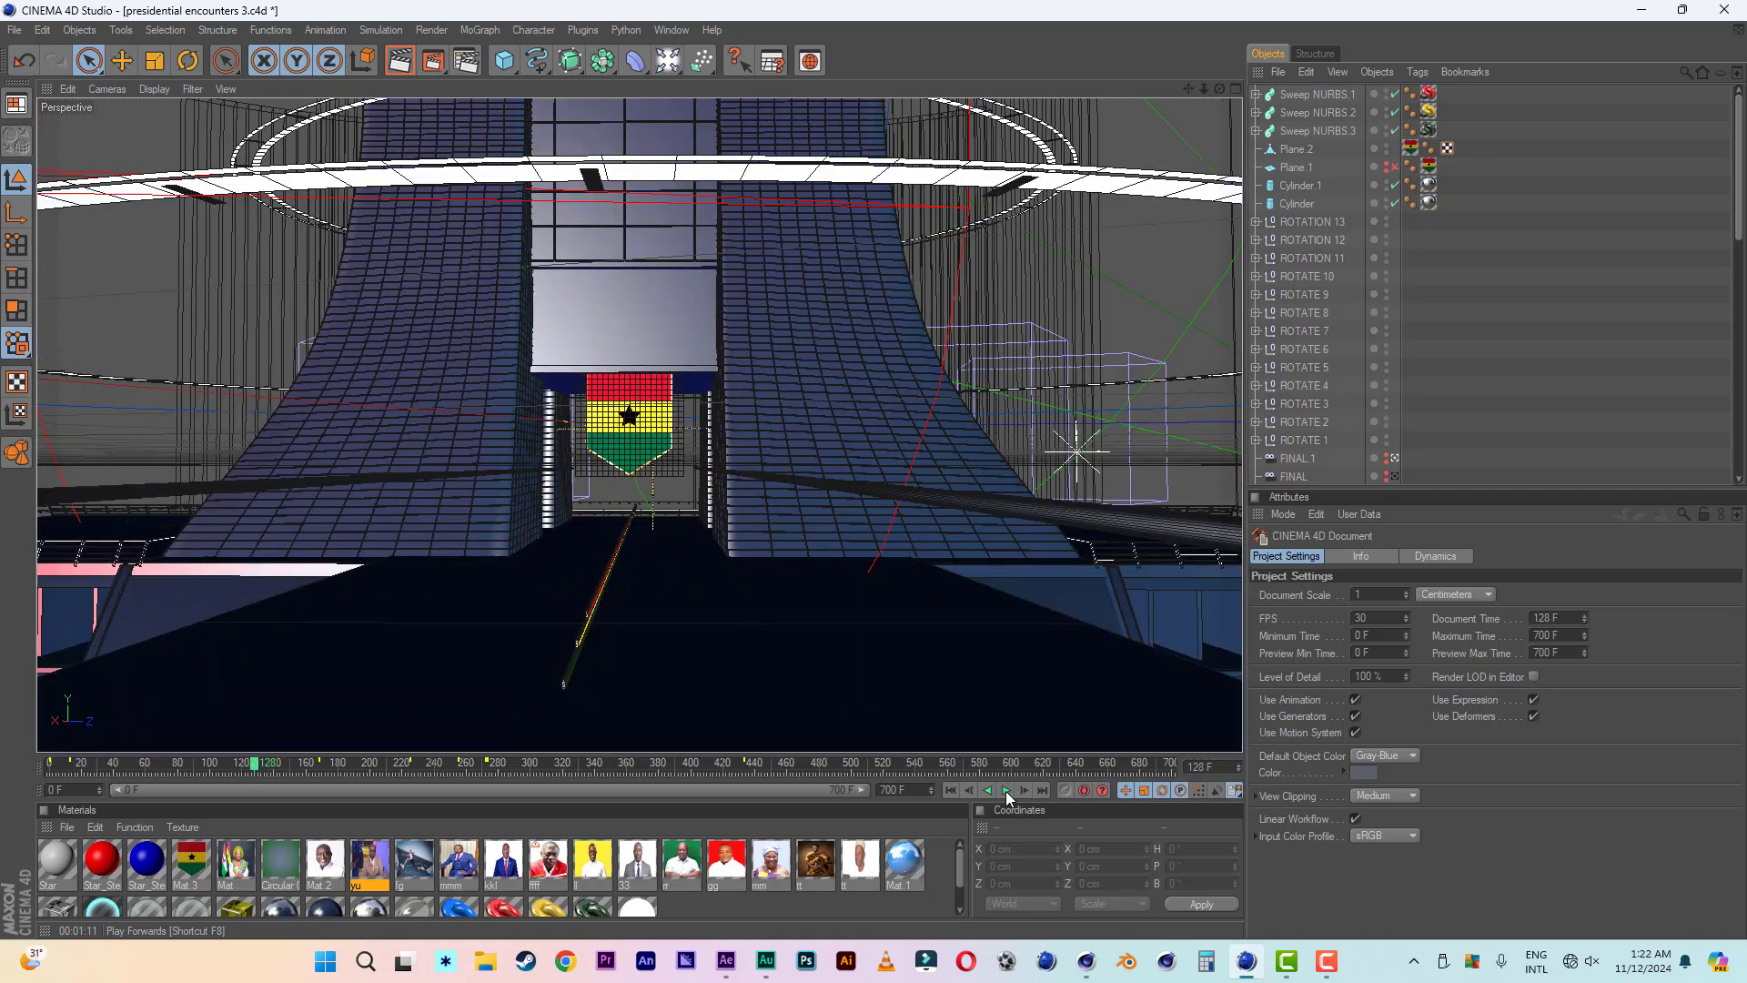
click(1006, 791)
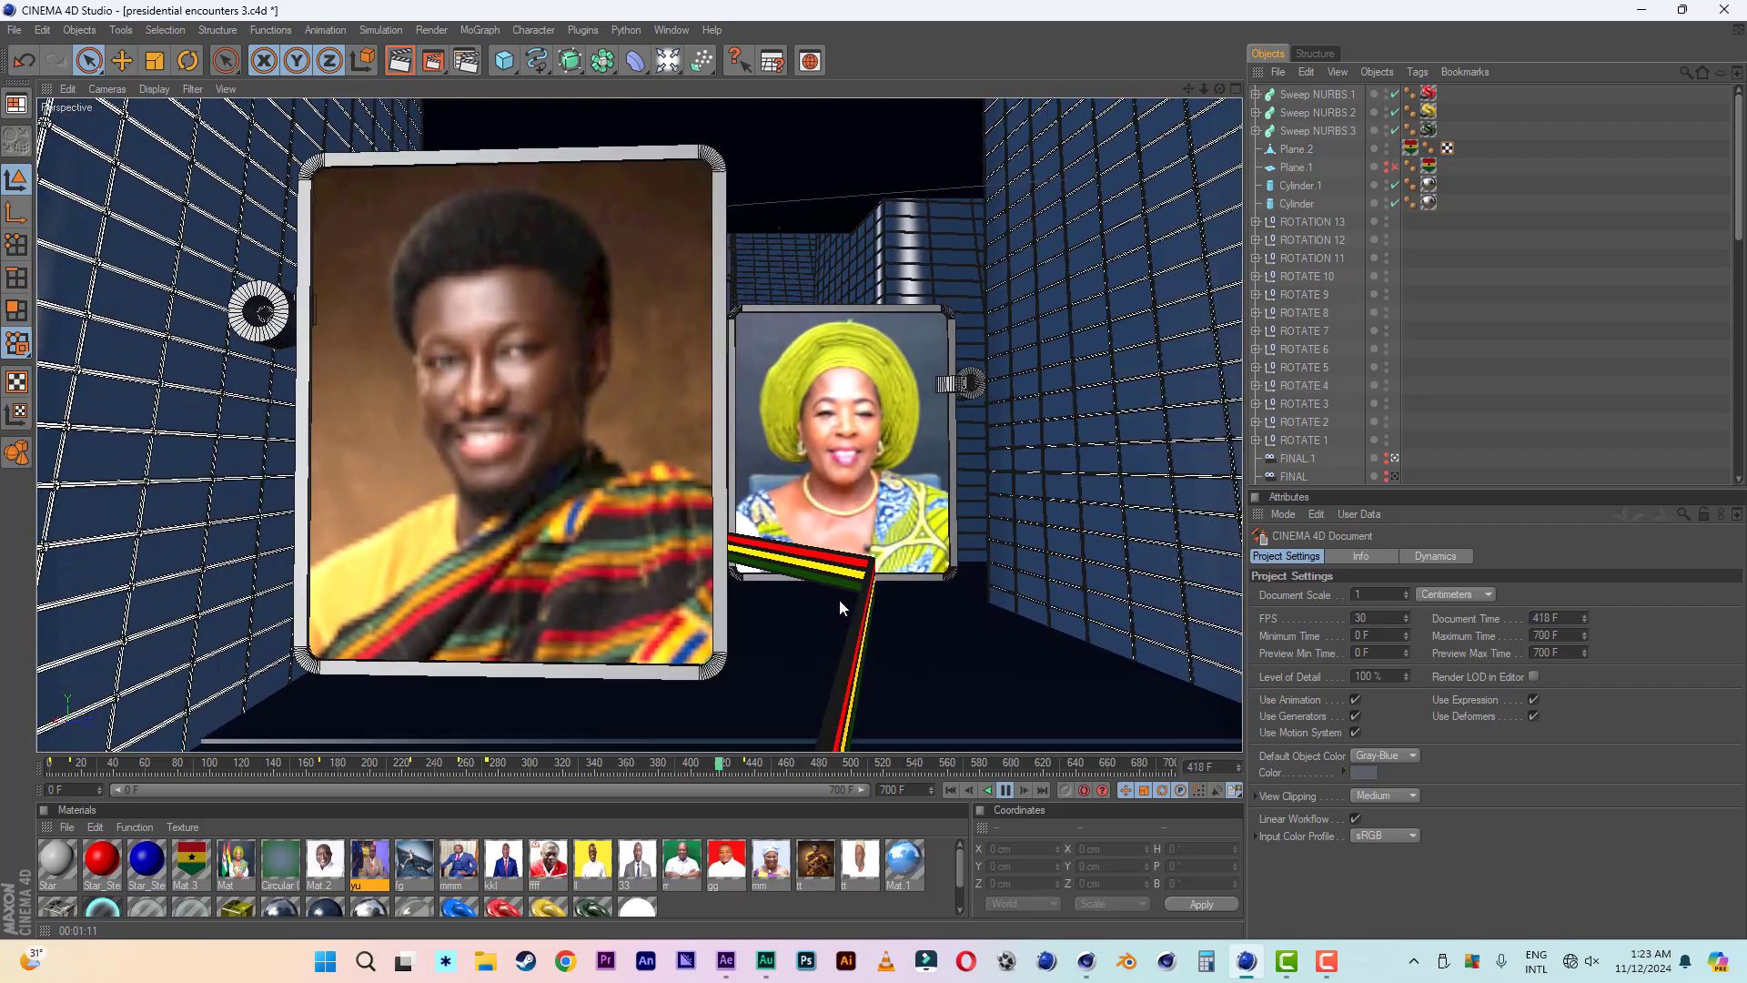
click(1006, 791)
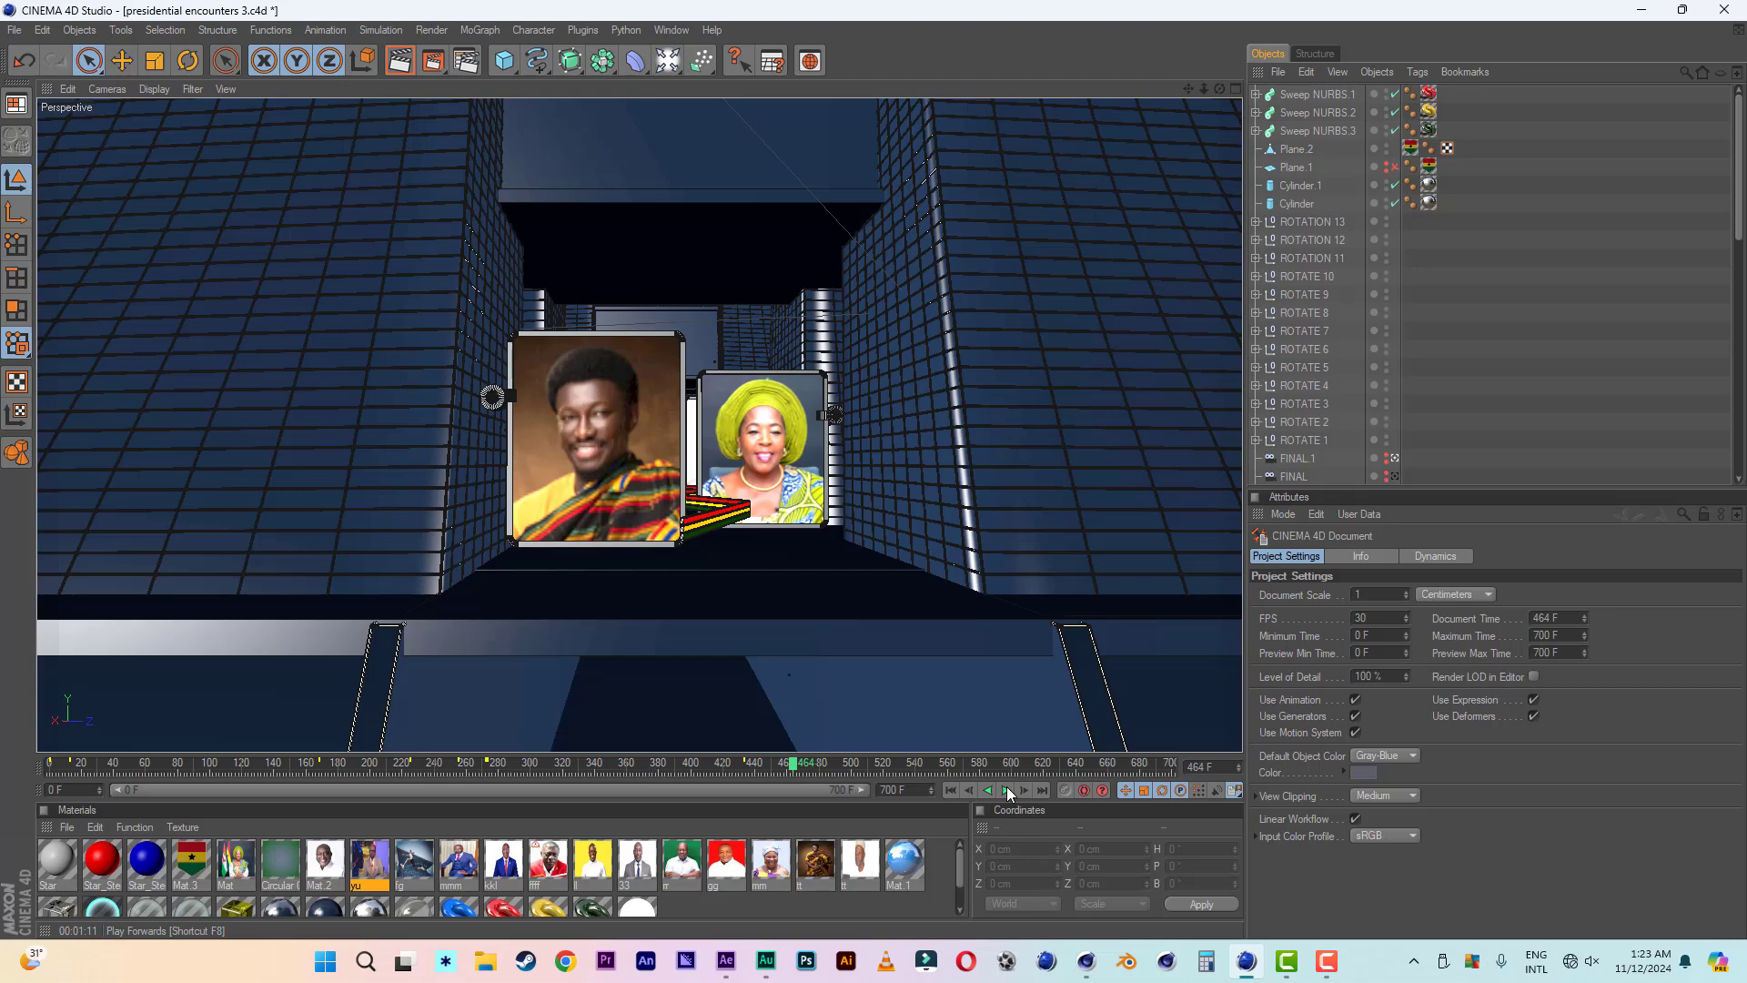
click(1006, 791)
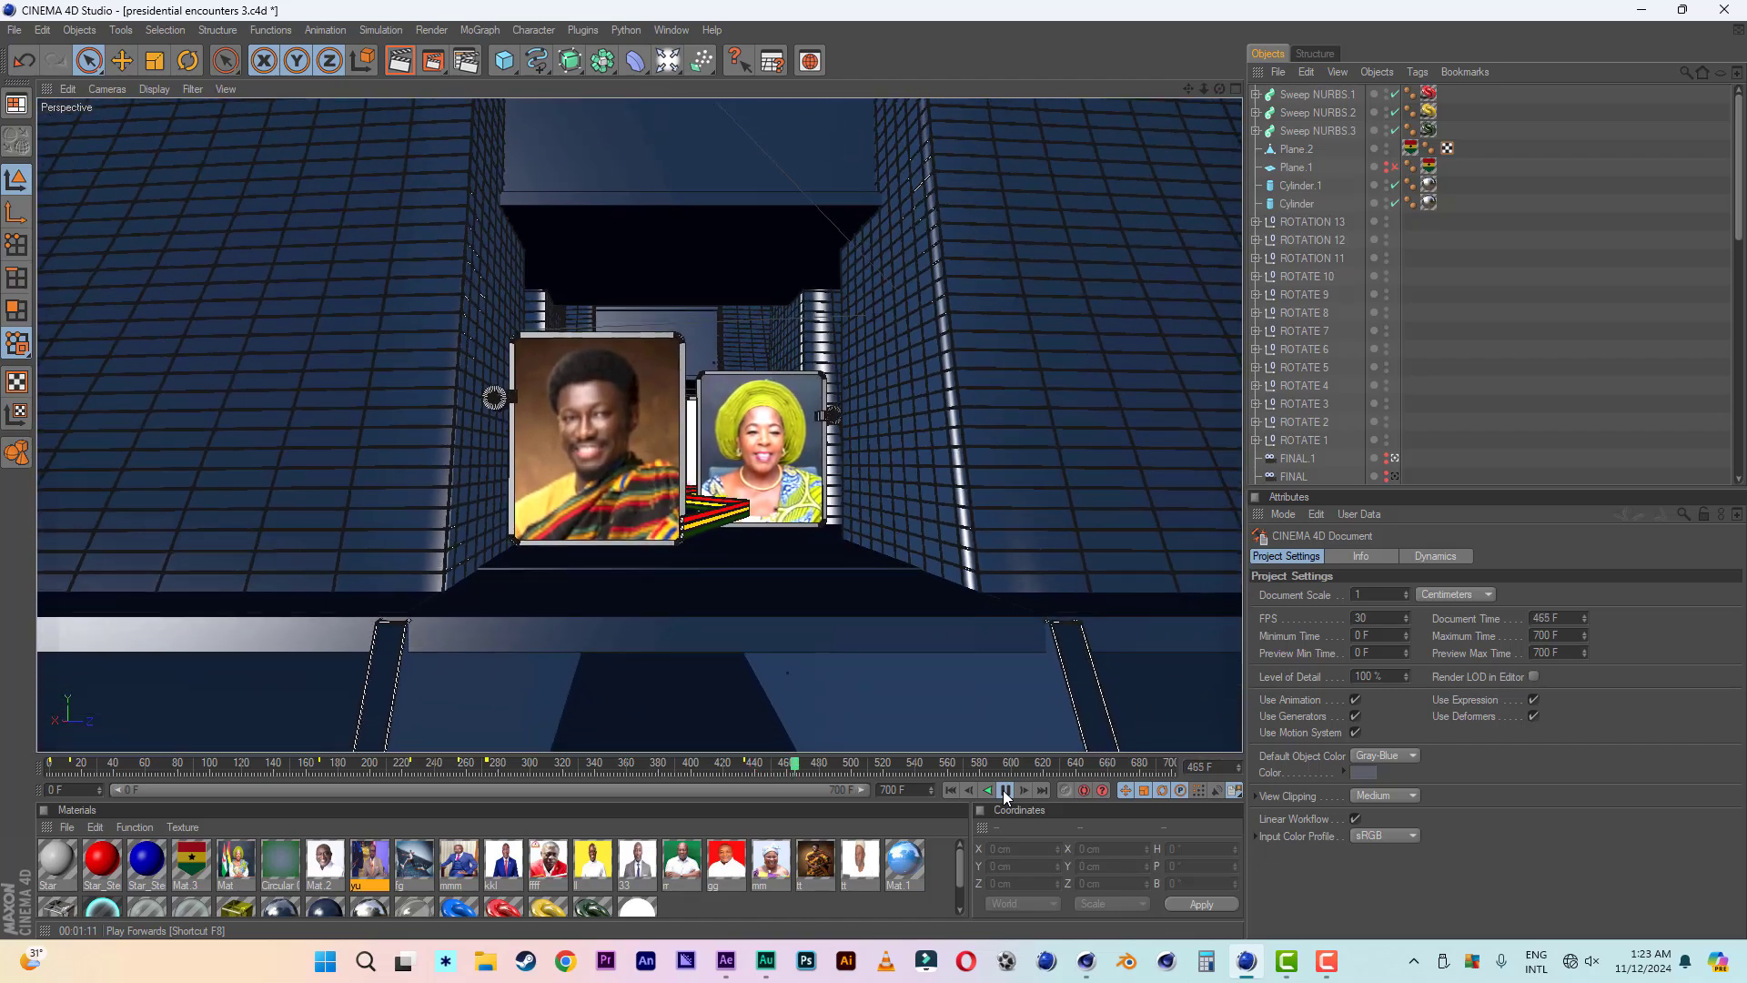
click(1006, 791)
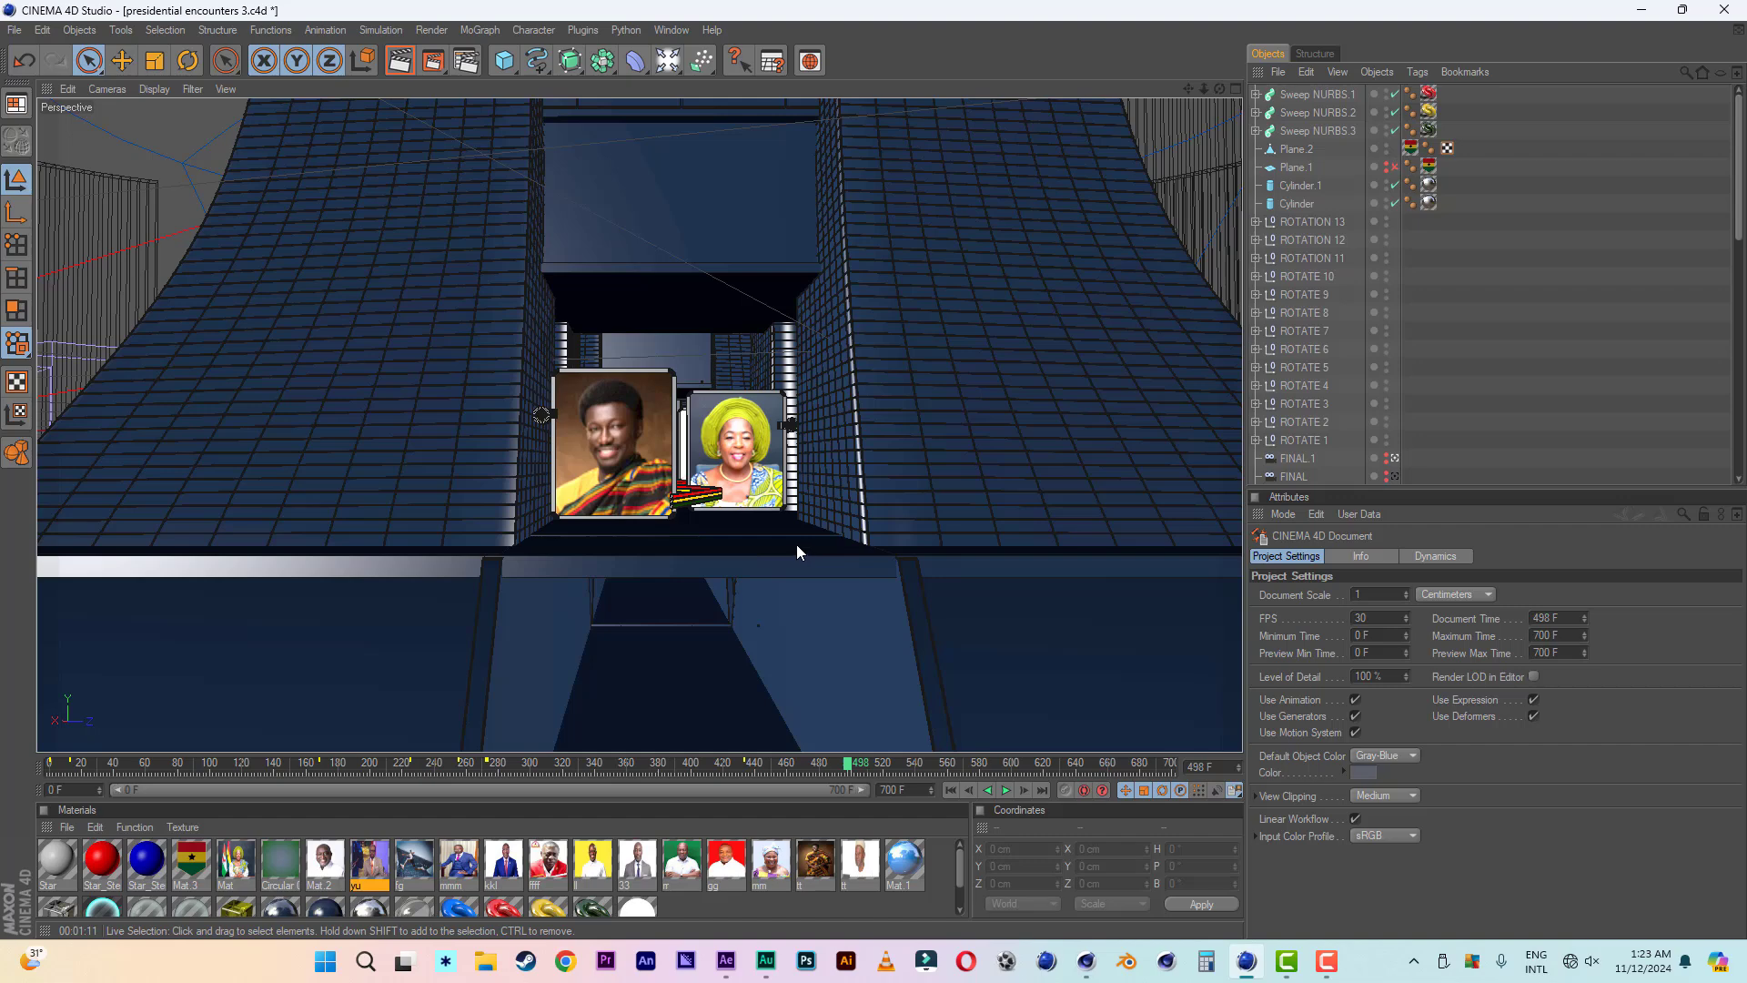
- Open the PRESIDENTIAL ENDING.c4d project and play its title animation from the first frame
click(671, 31)
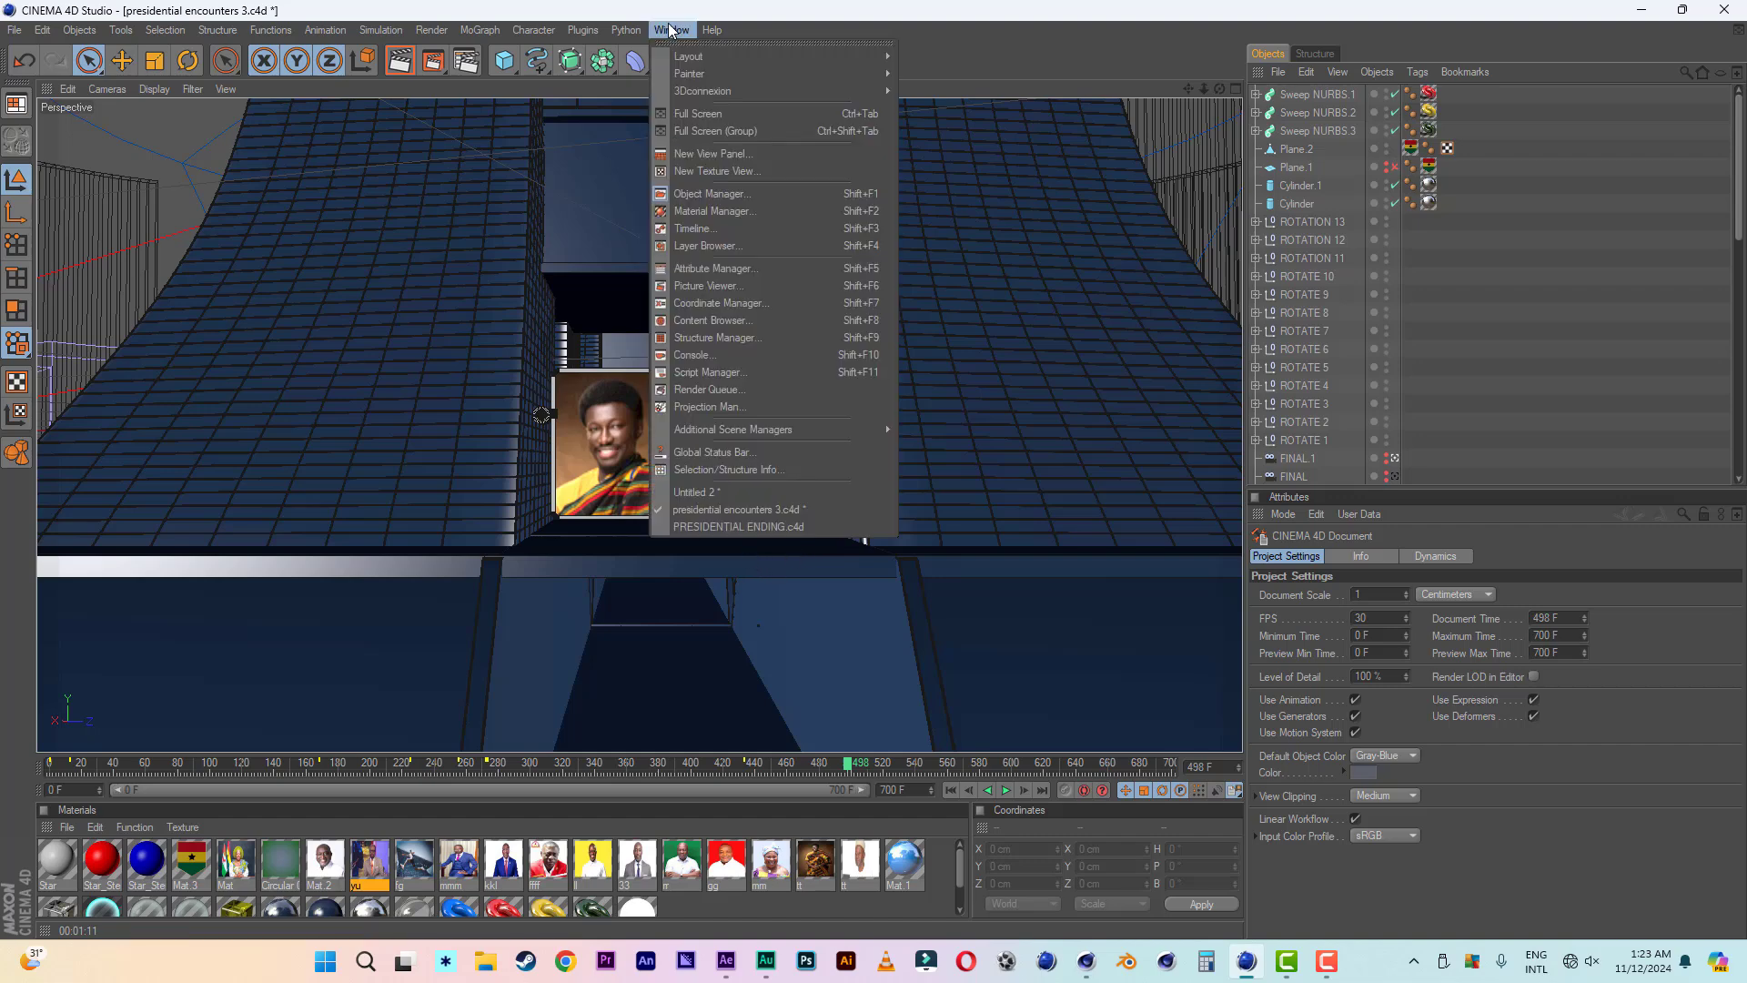
click(717, 528)
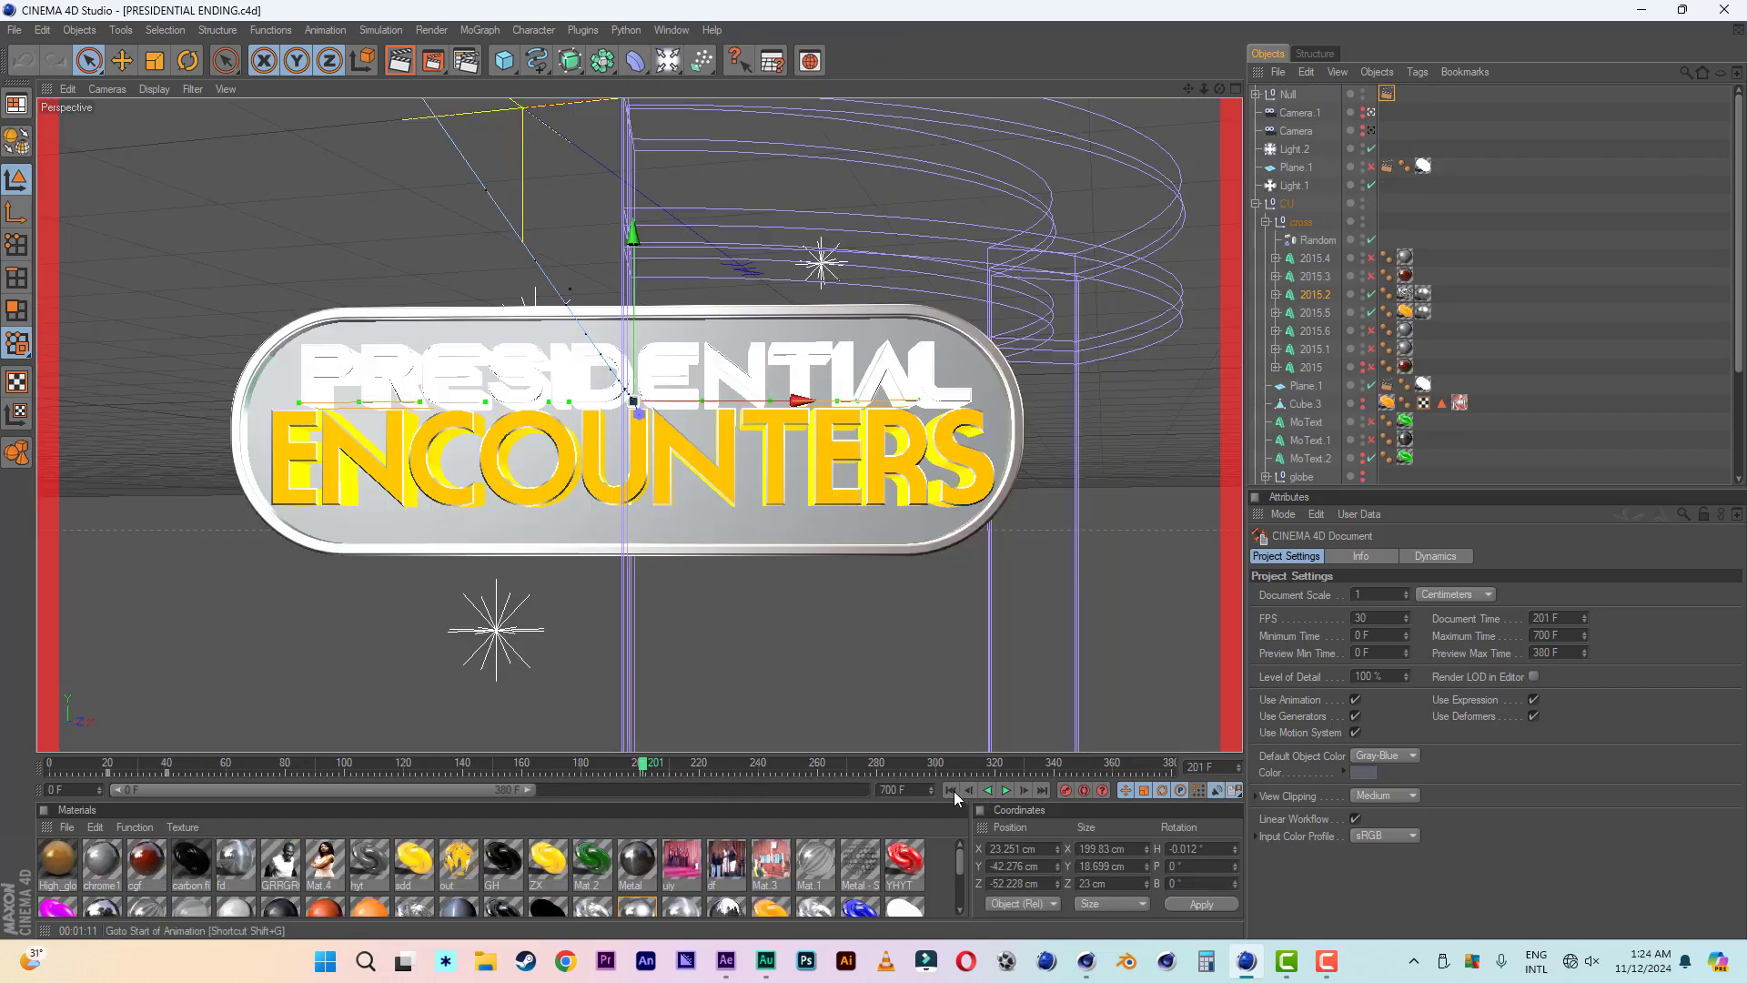
click(952, 790)
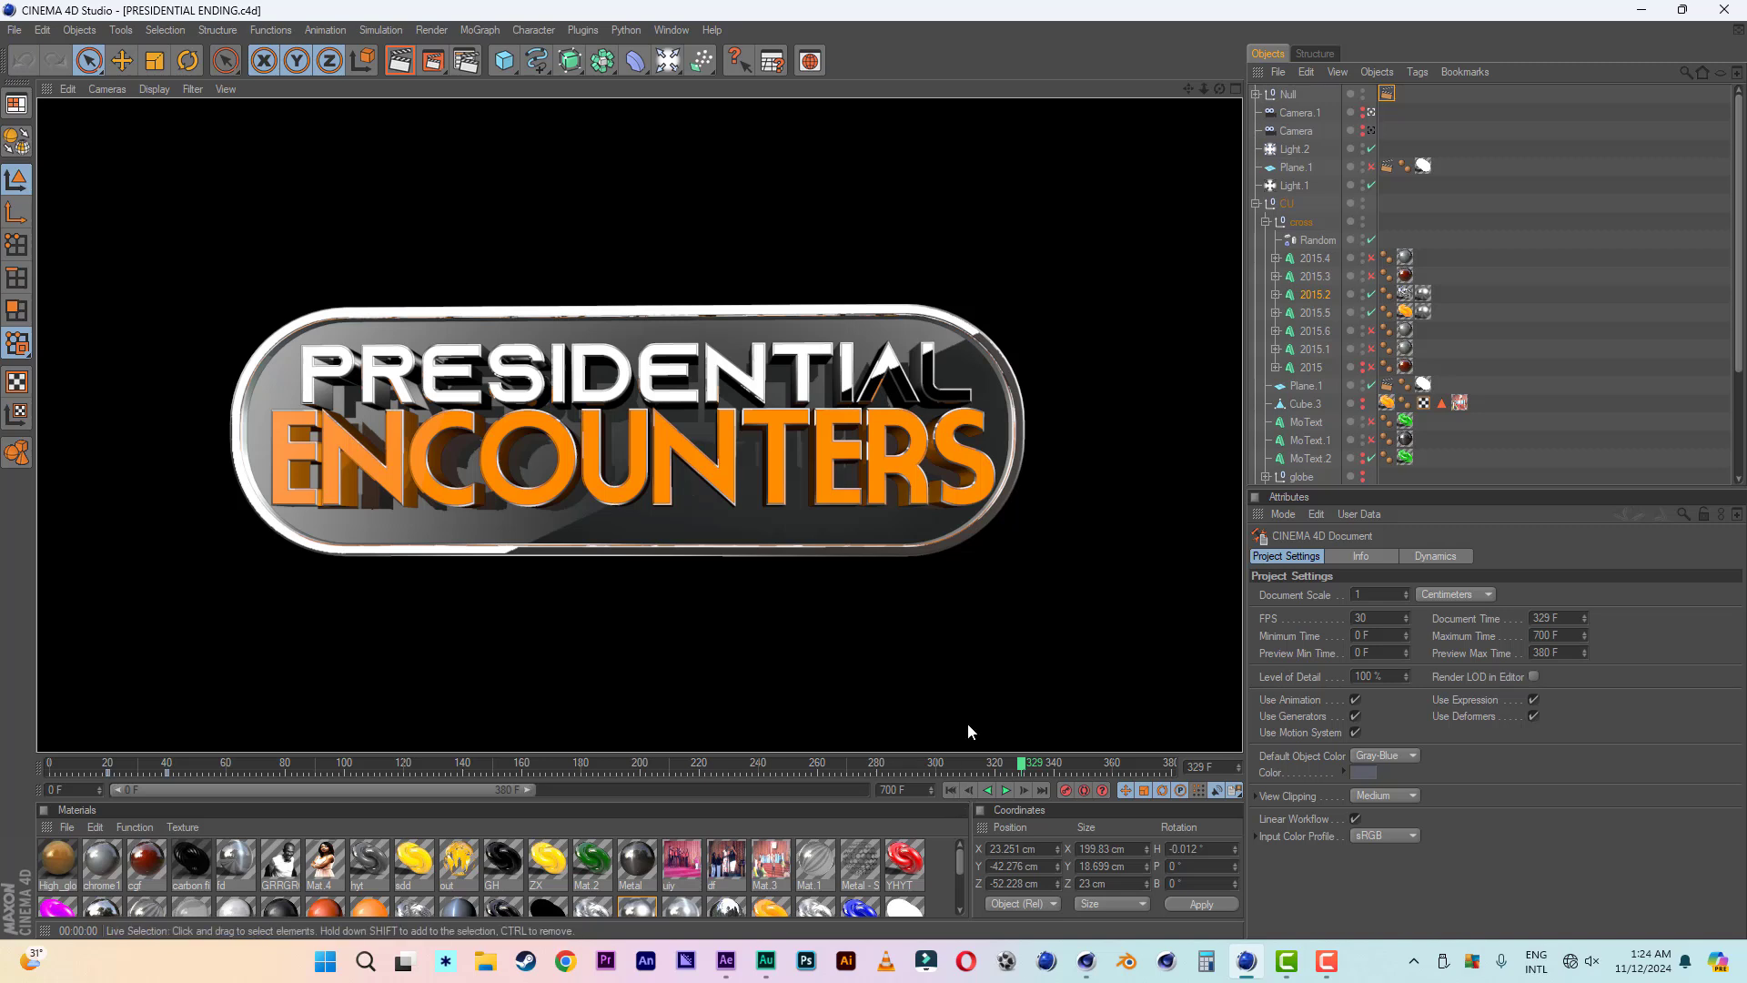
click(948, 788)
click(1007, 790)
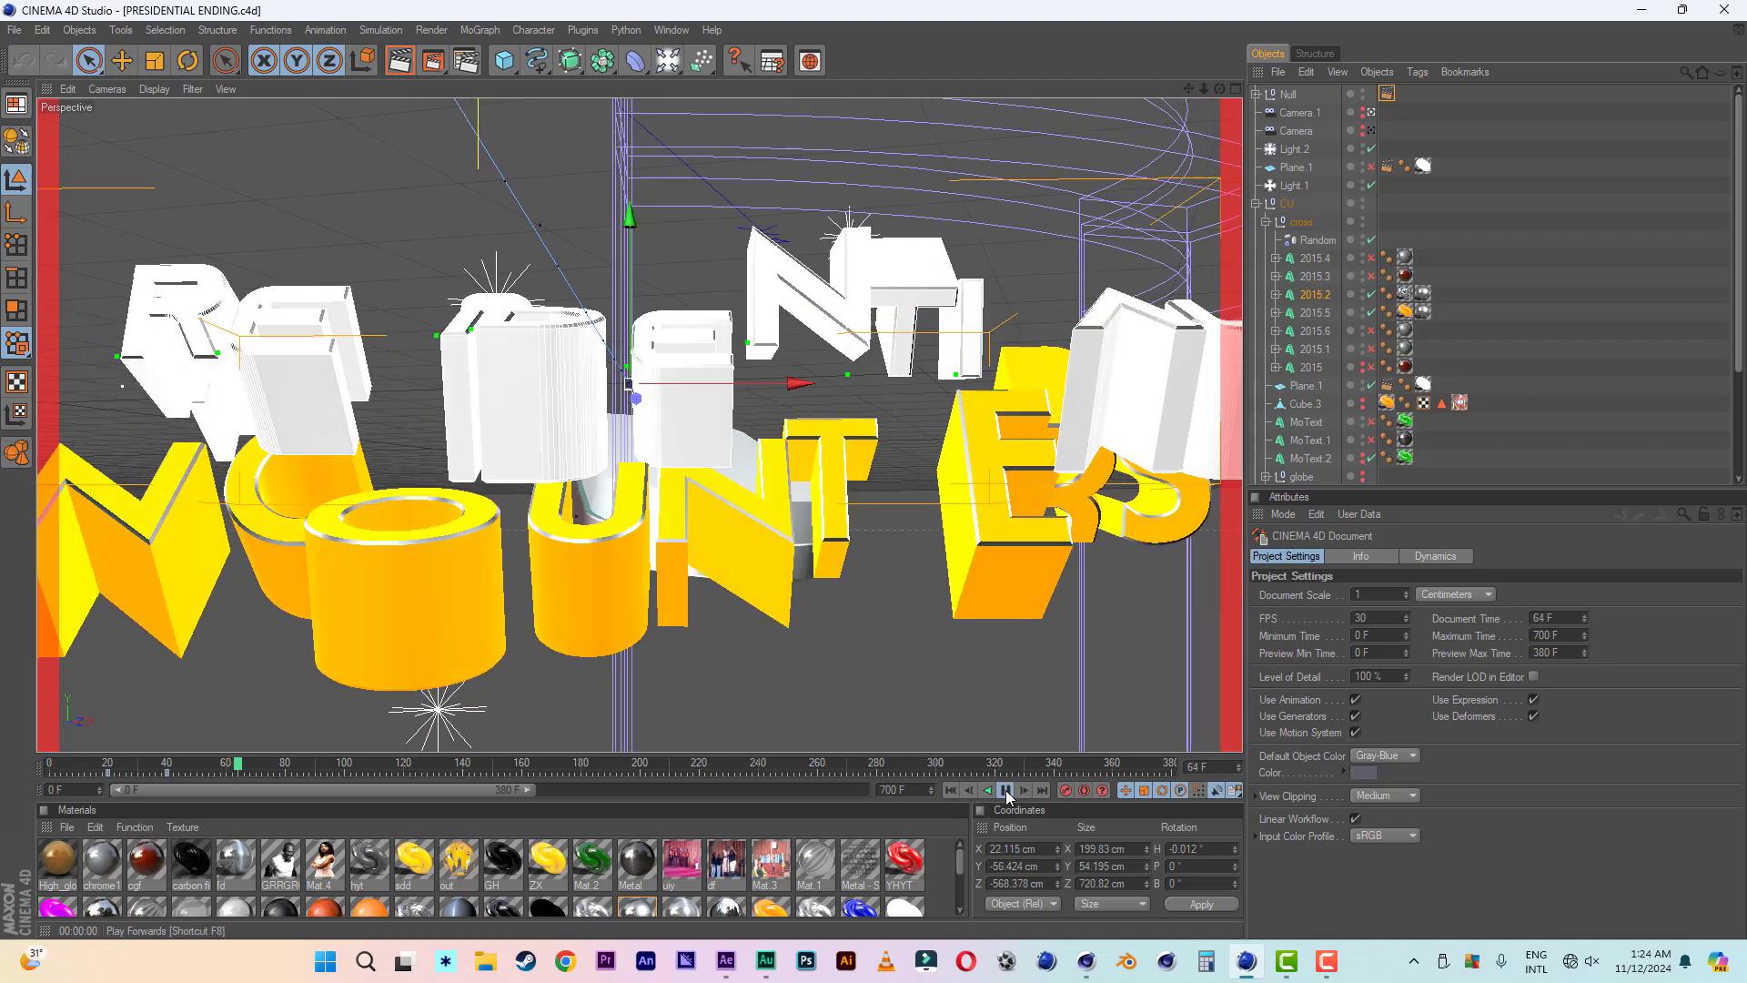
click(1006, 790)
- Return to the presidential encounters 3.c4d project and play its animation from the start, pausing along the way
click(671, 30)
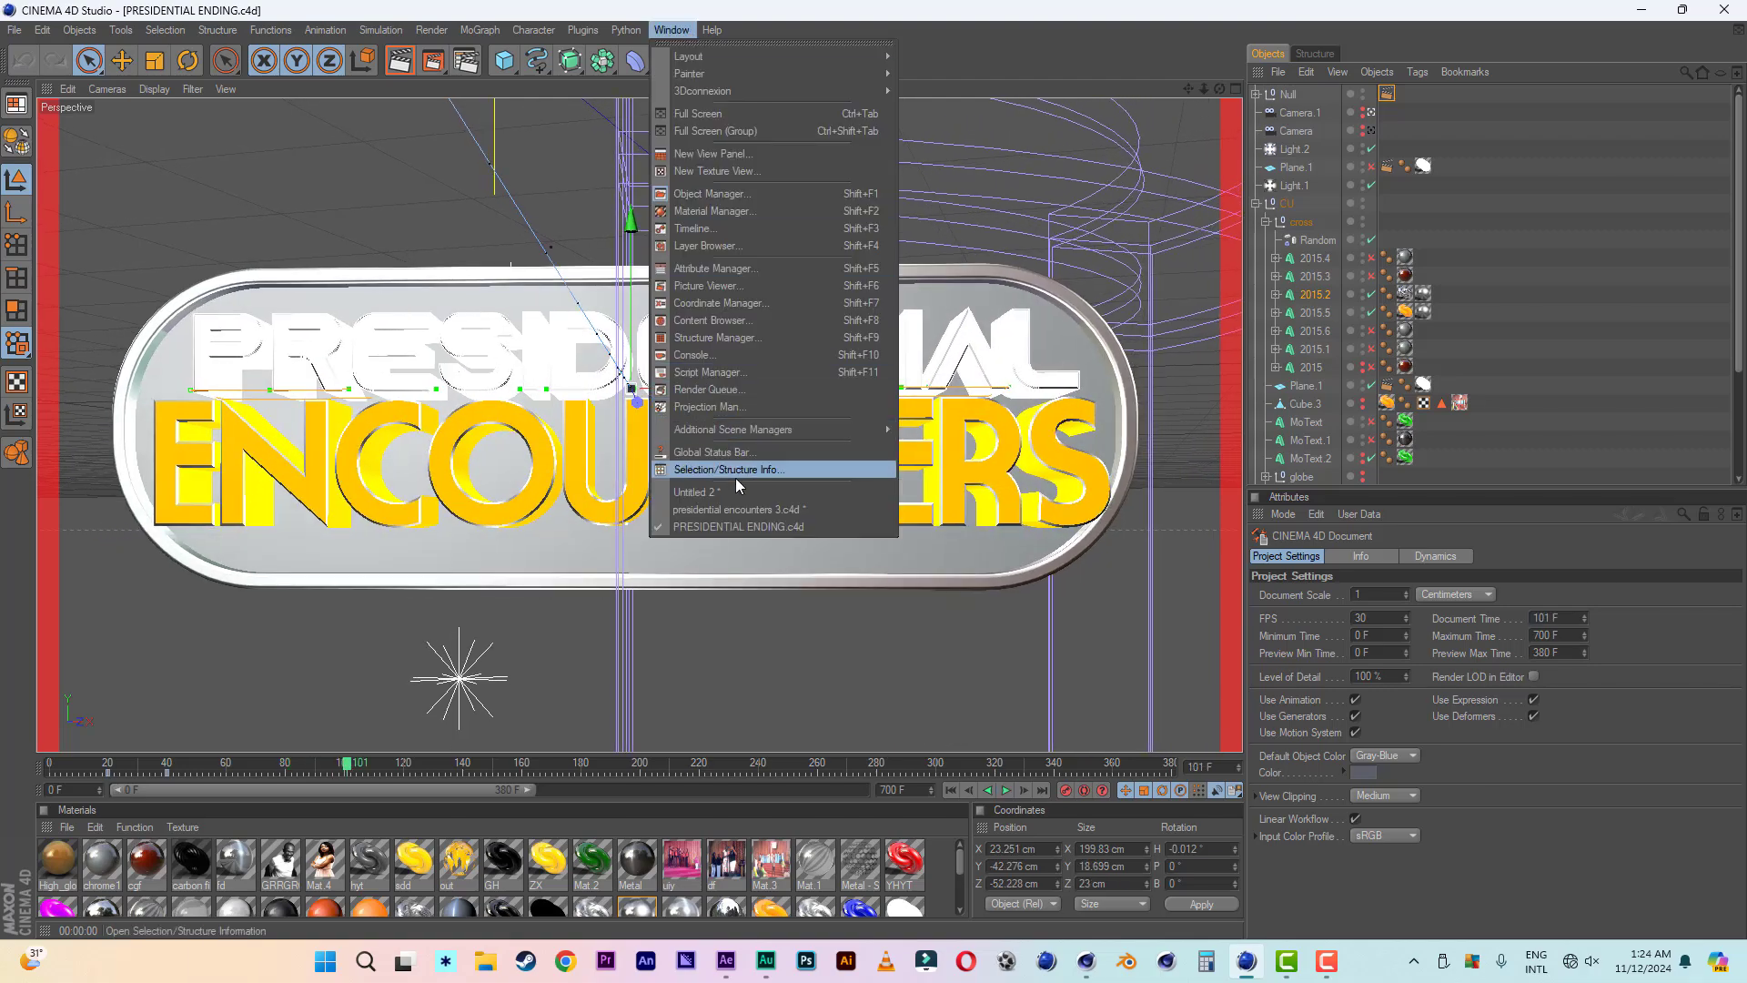
click(743, 511)
click(950, 792)
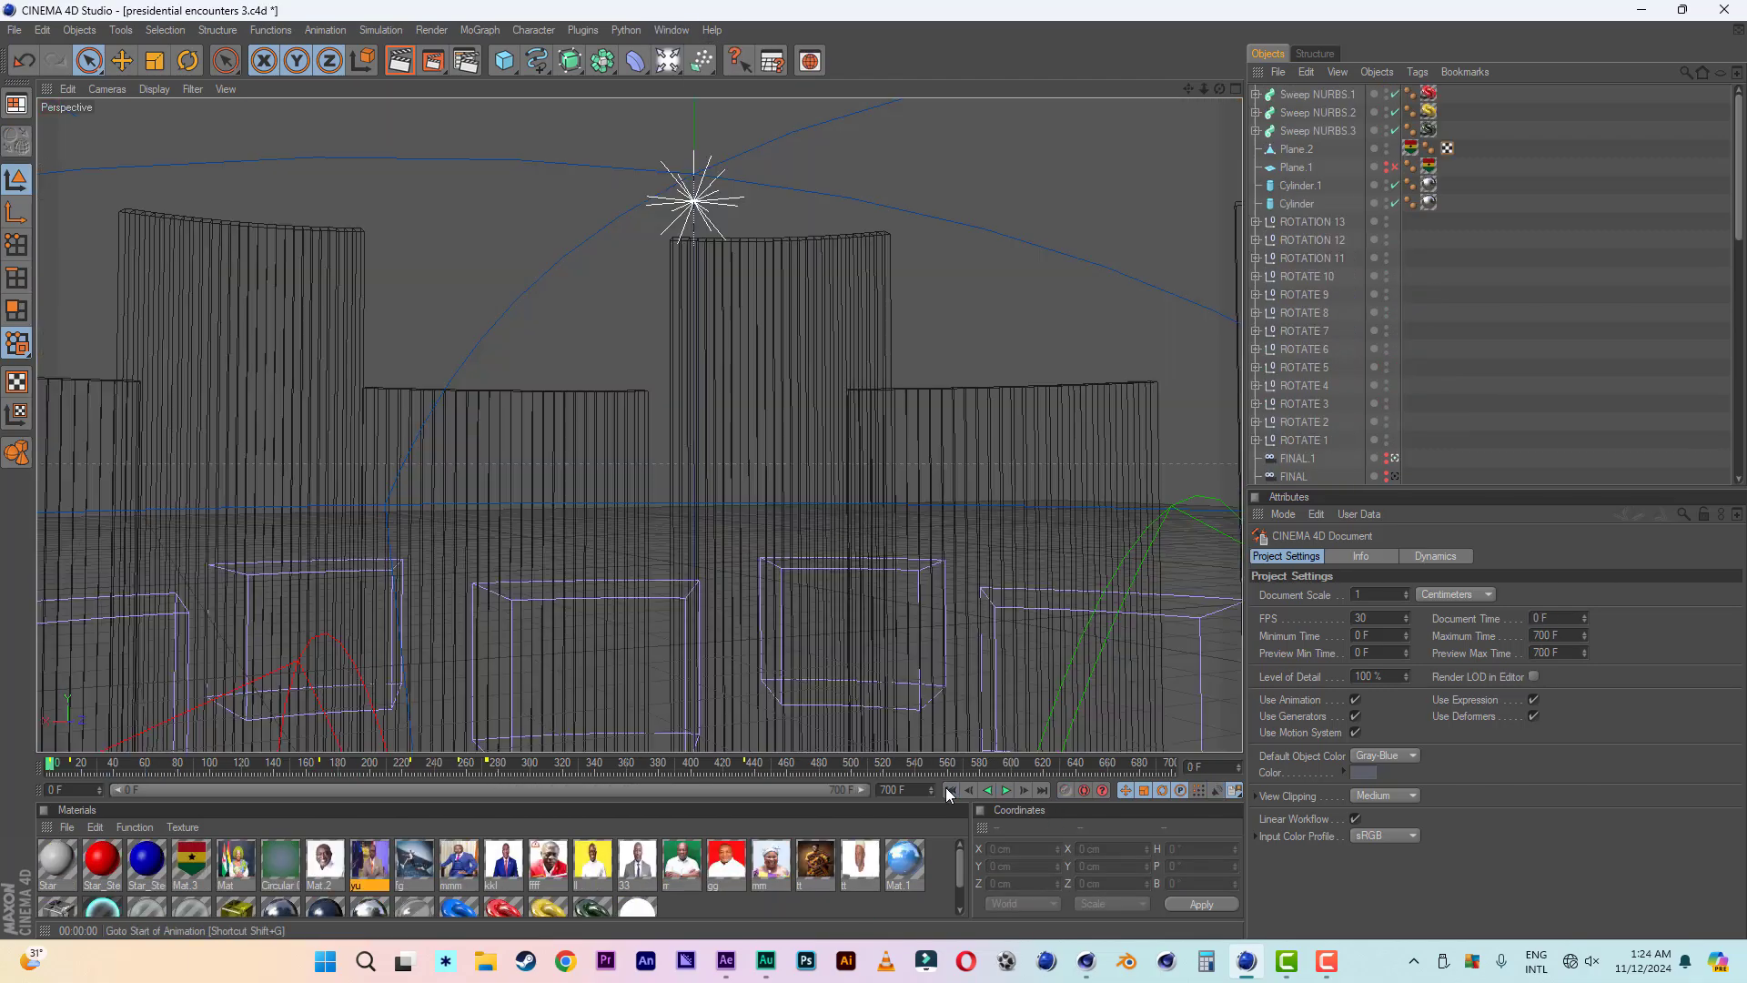
click(1005, 792)
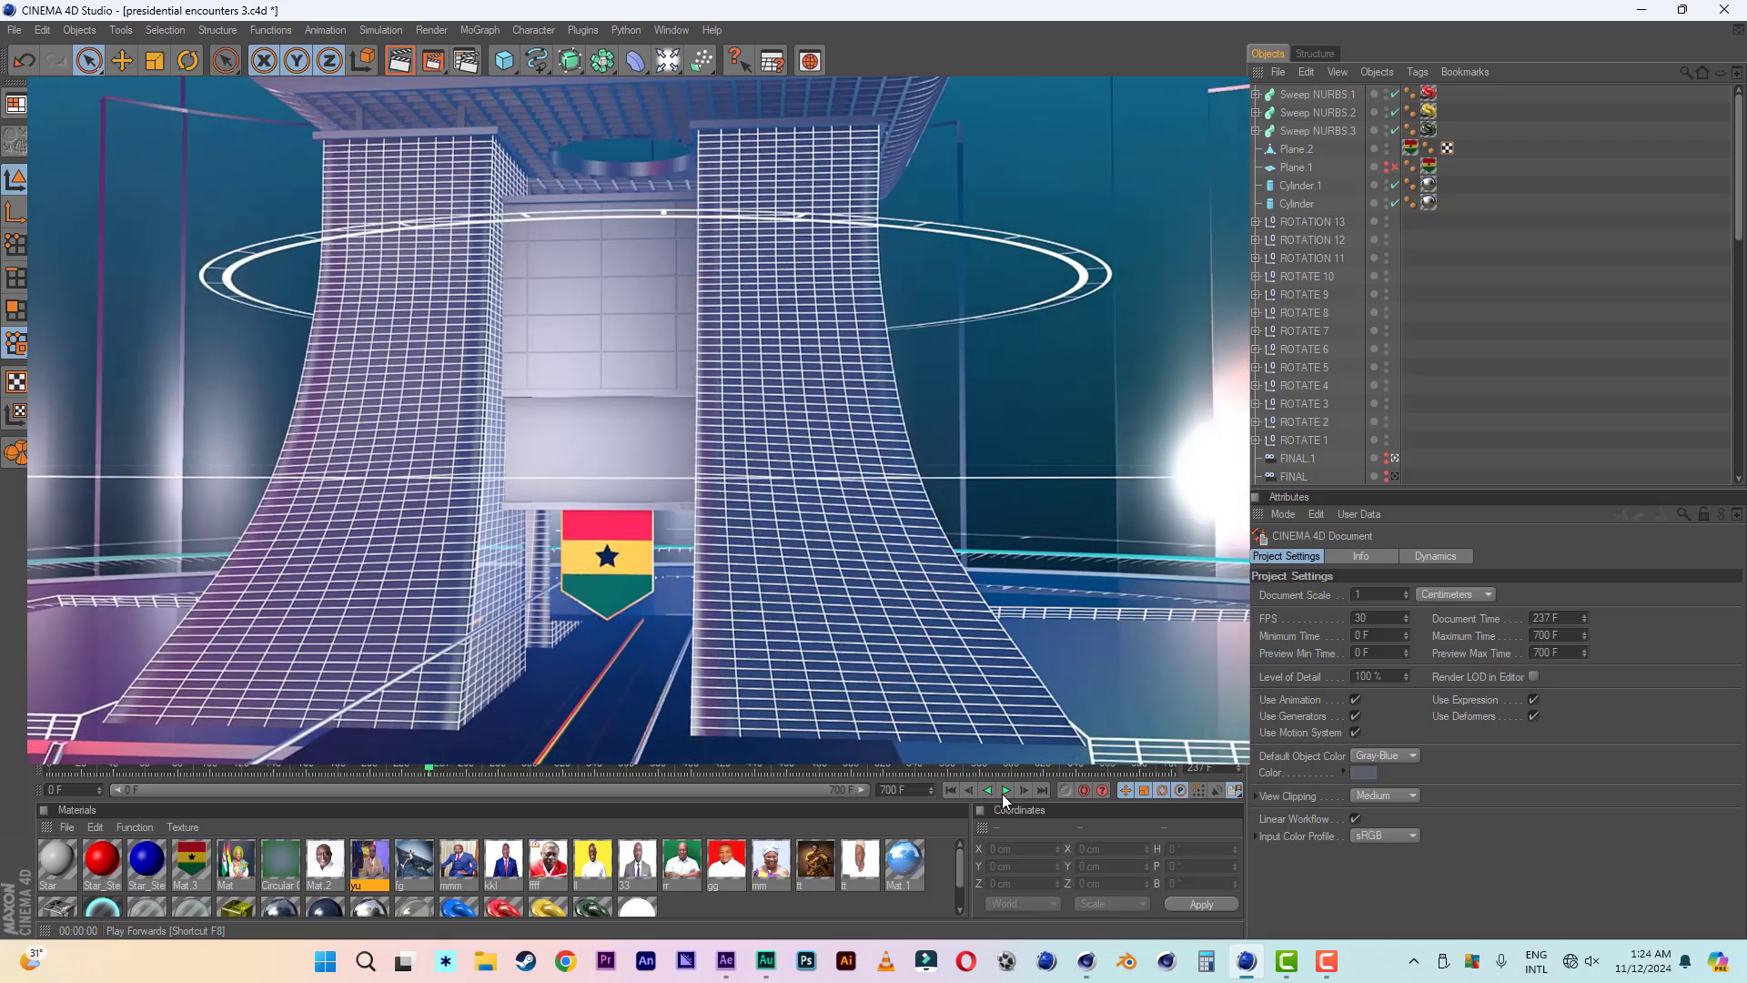
click(1005, 790)
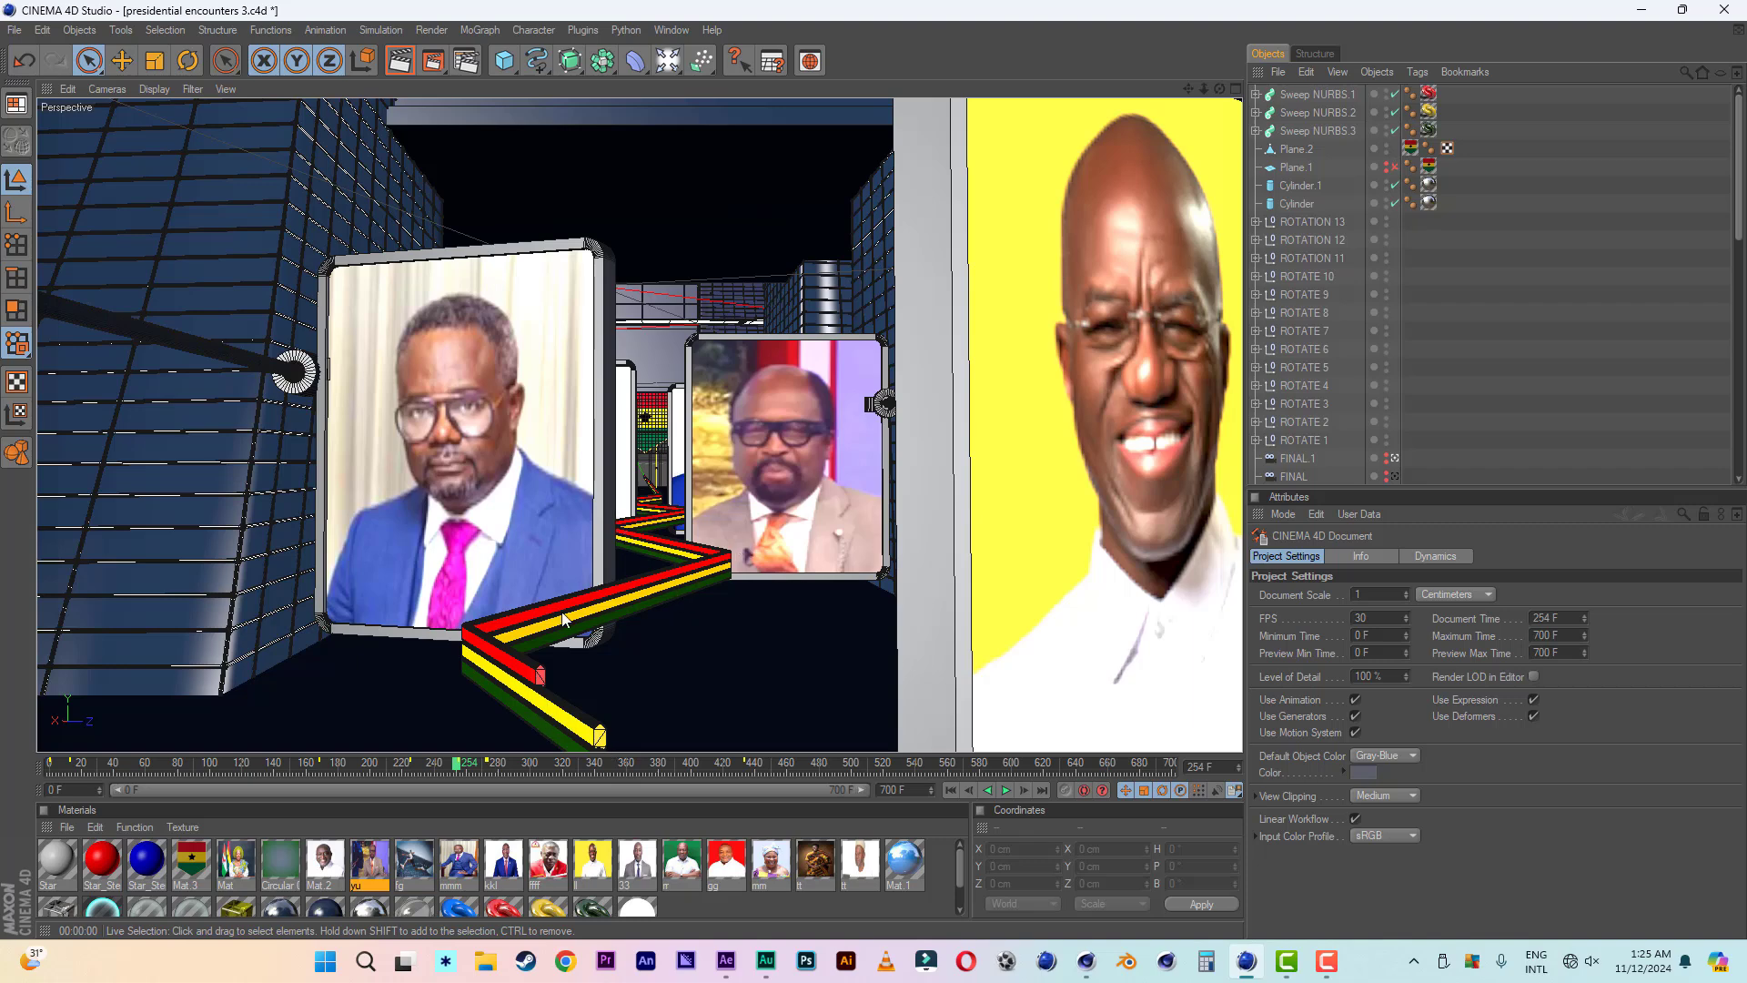
click(1008, 789)
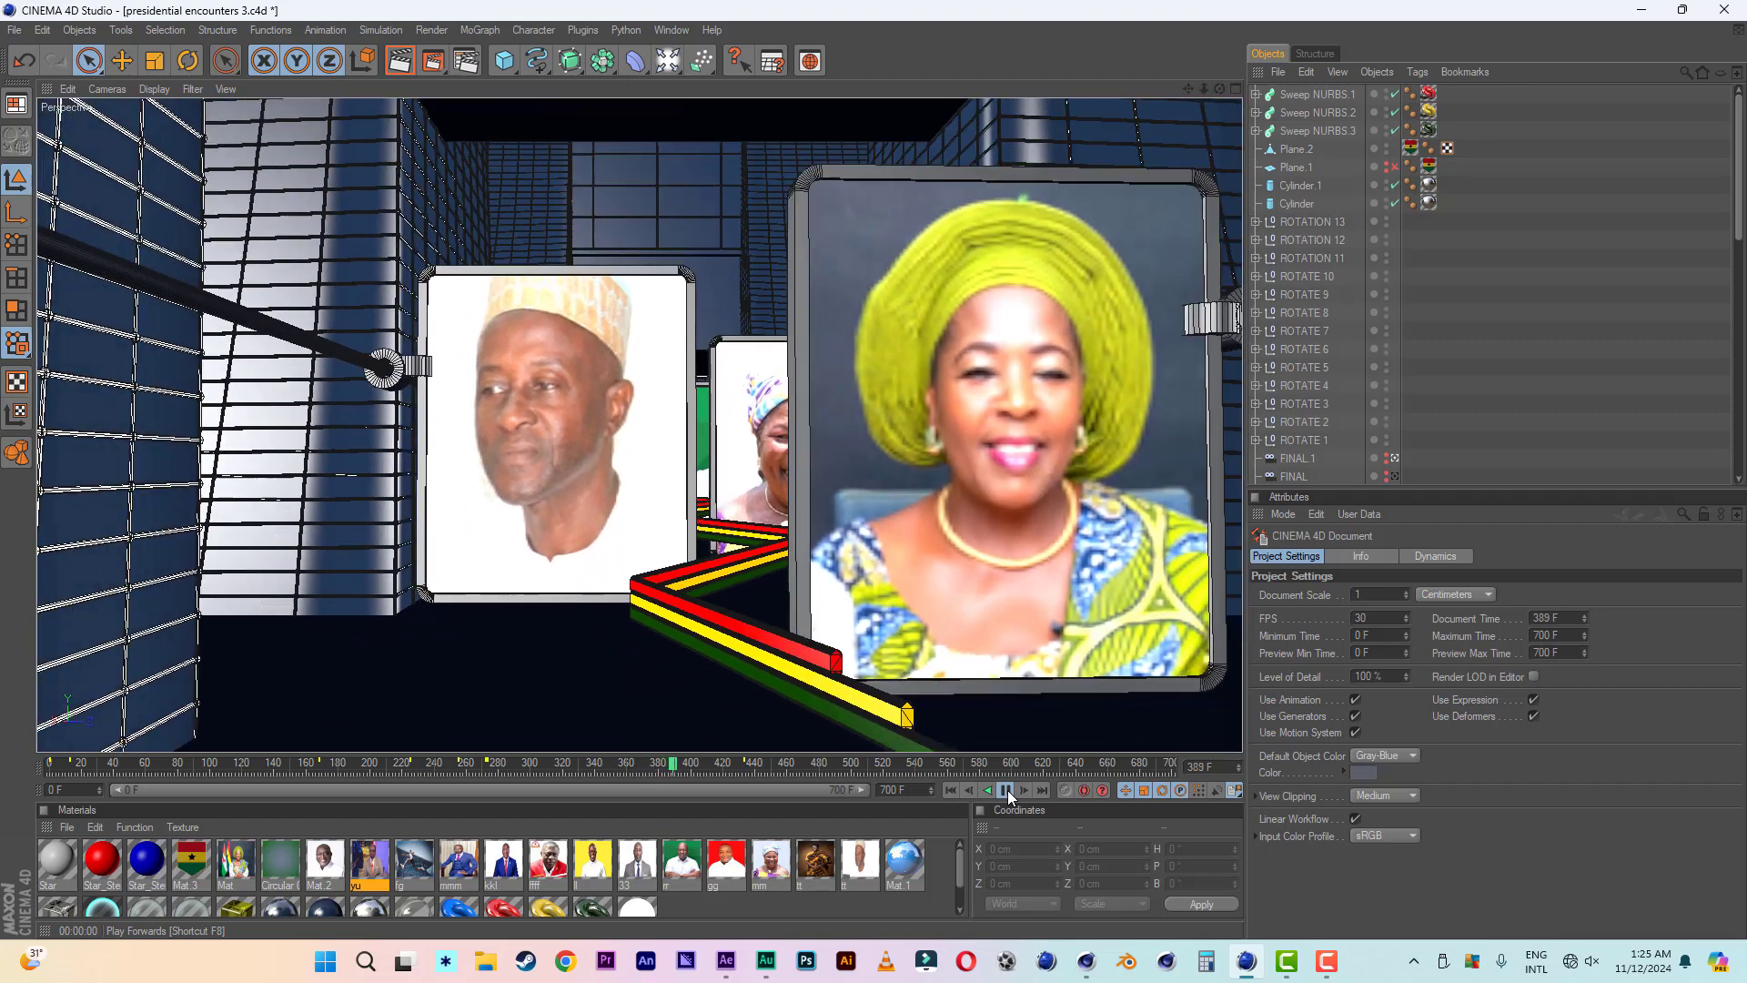
click(1008, 790)
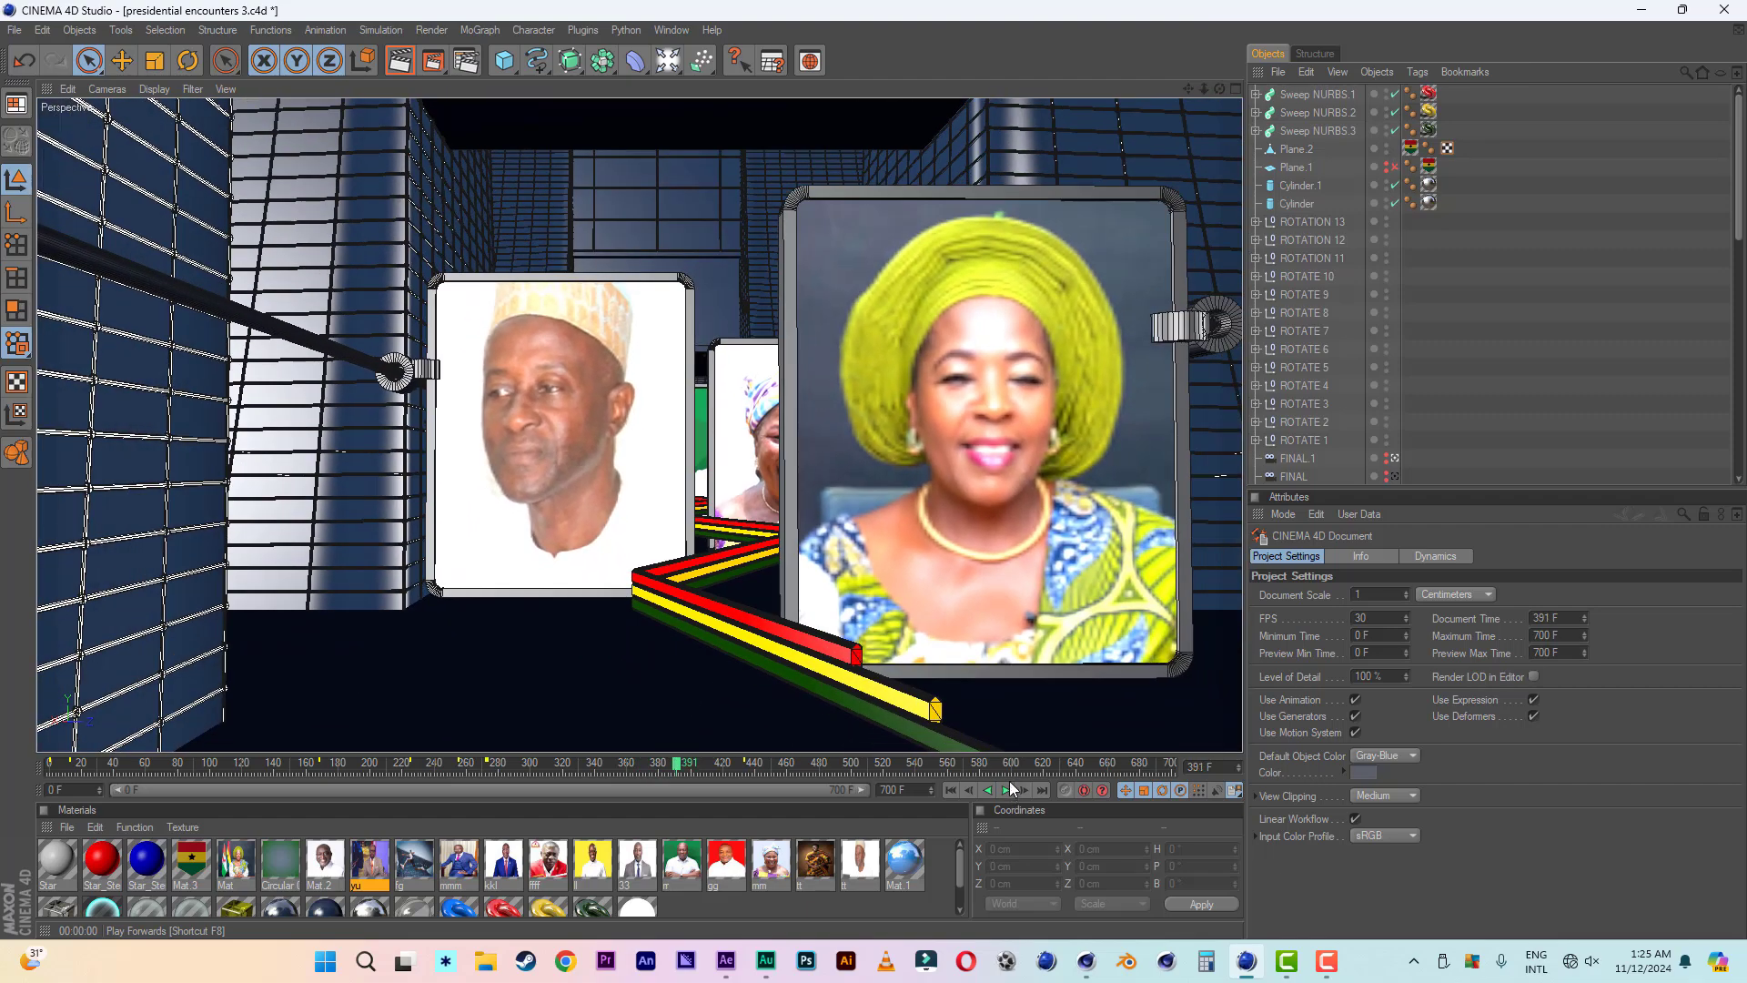
- Go back to PRESIDENTIAL ENDING.c4d and replay the logo assembly from the first frame
click(673, 30)
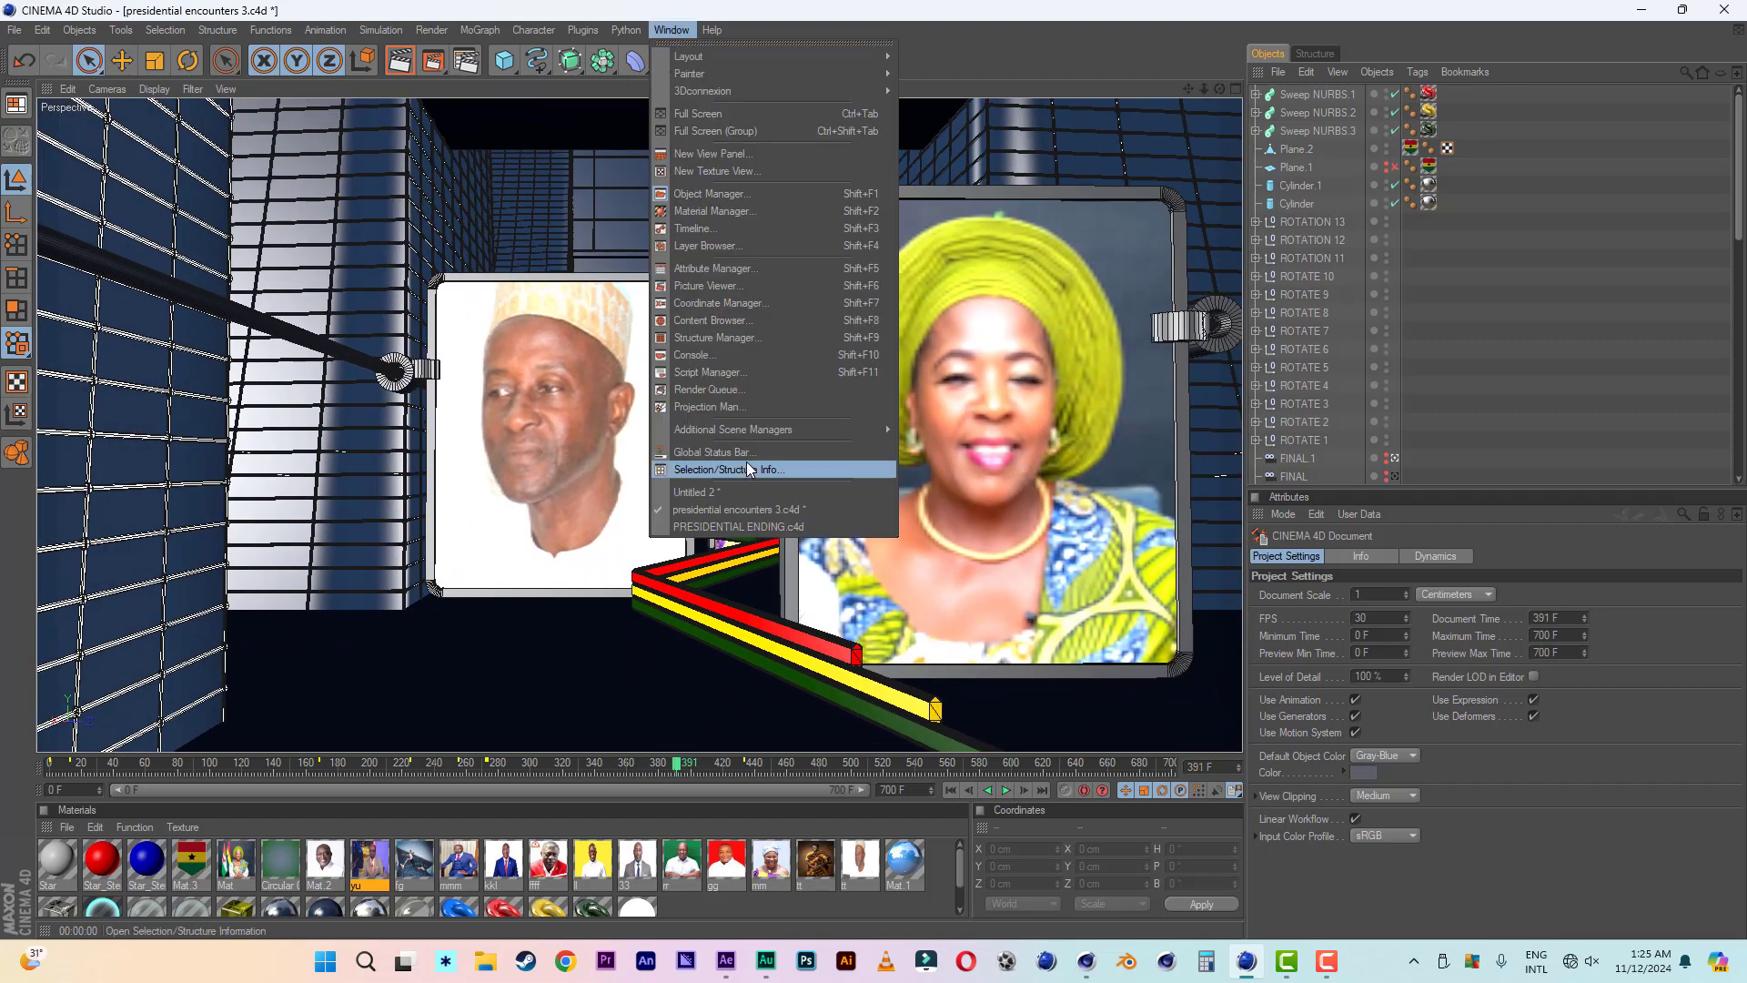
click(737, 527)
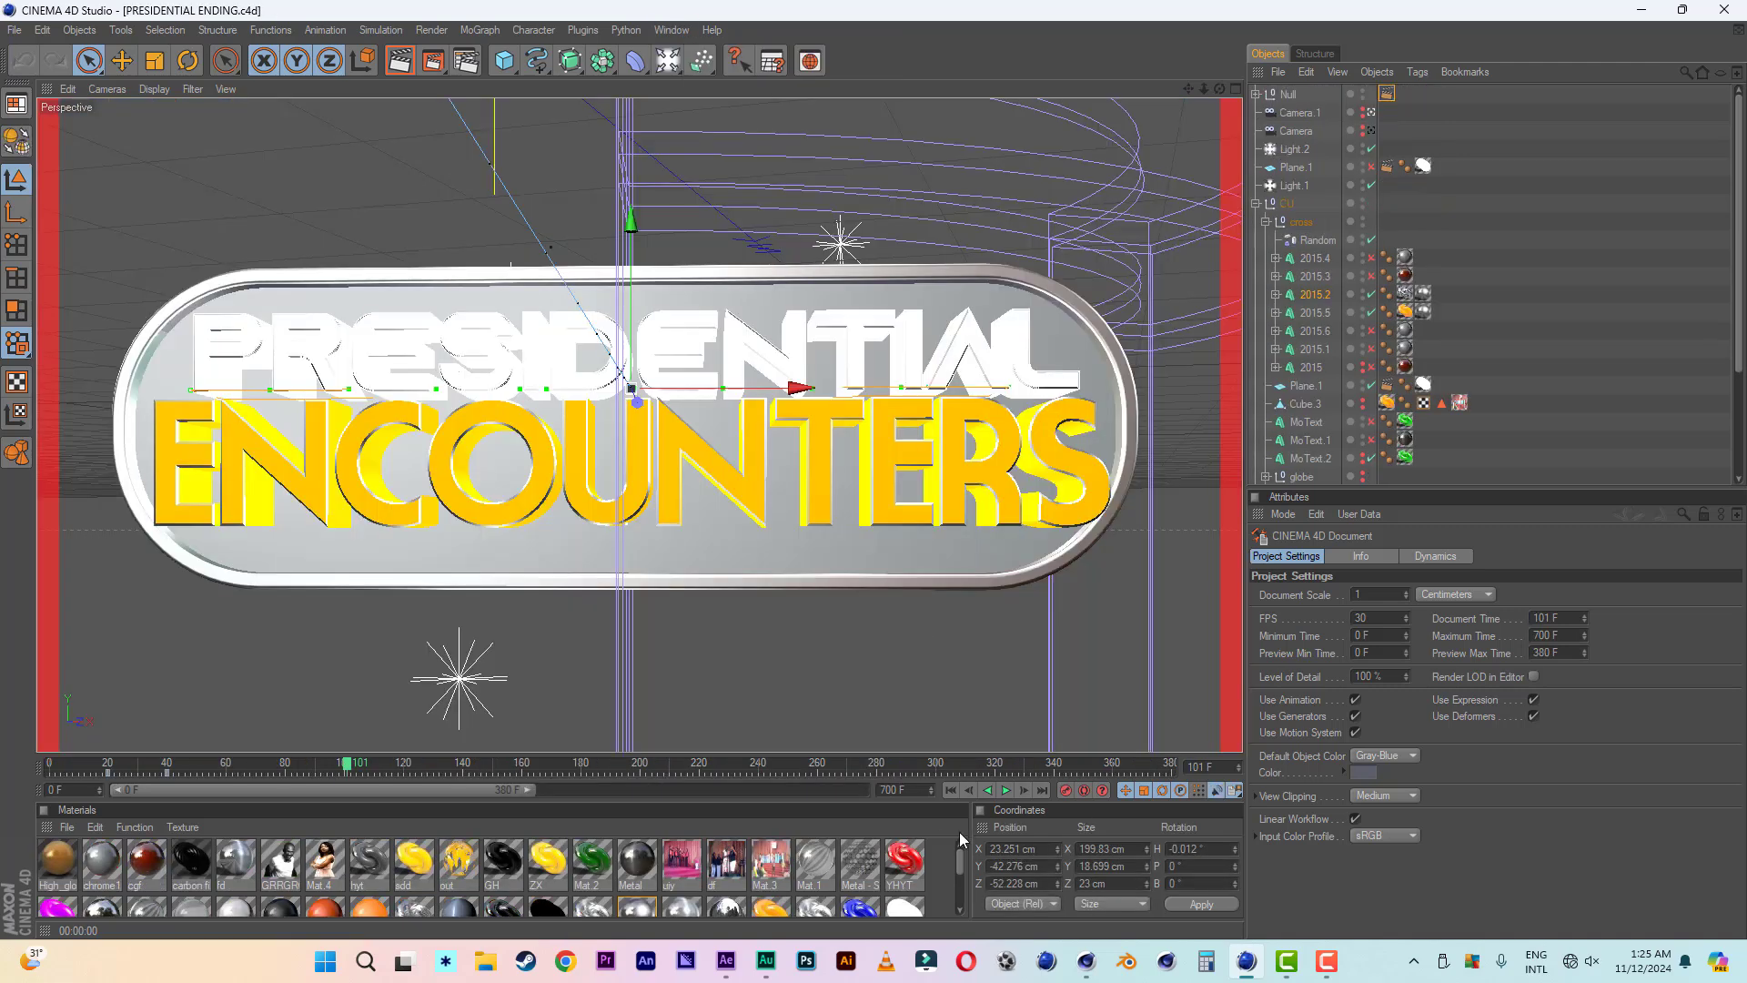
click(951, 790)
click(1006, 791)
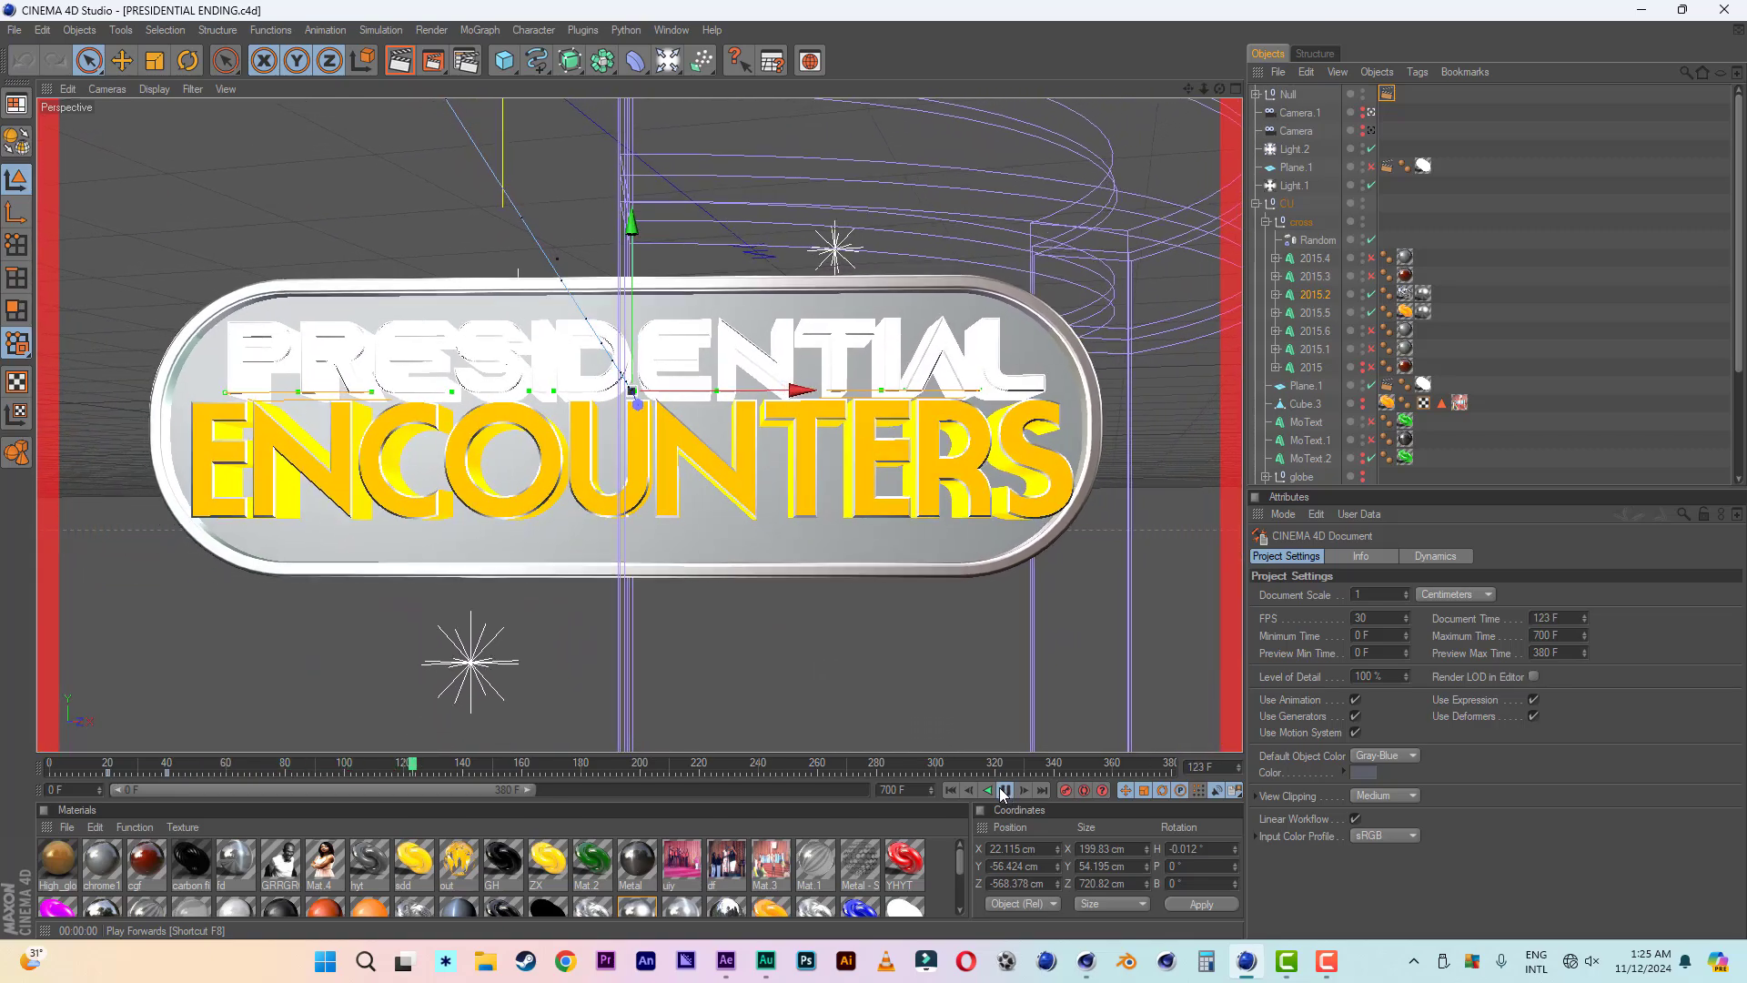
click(1004, 791)
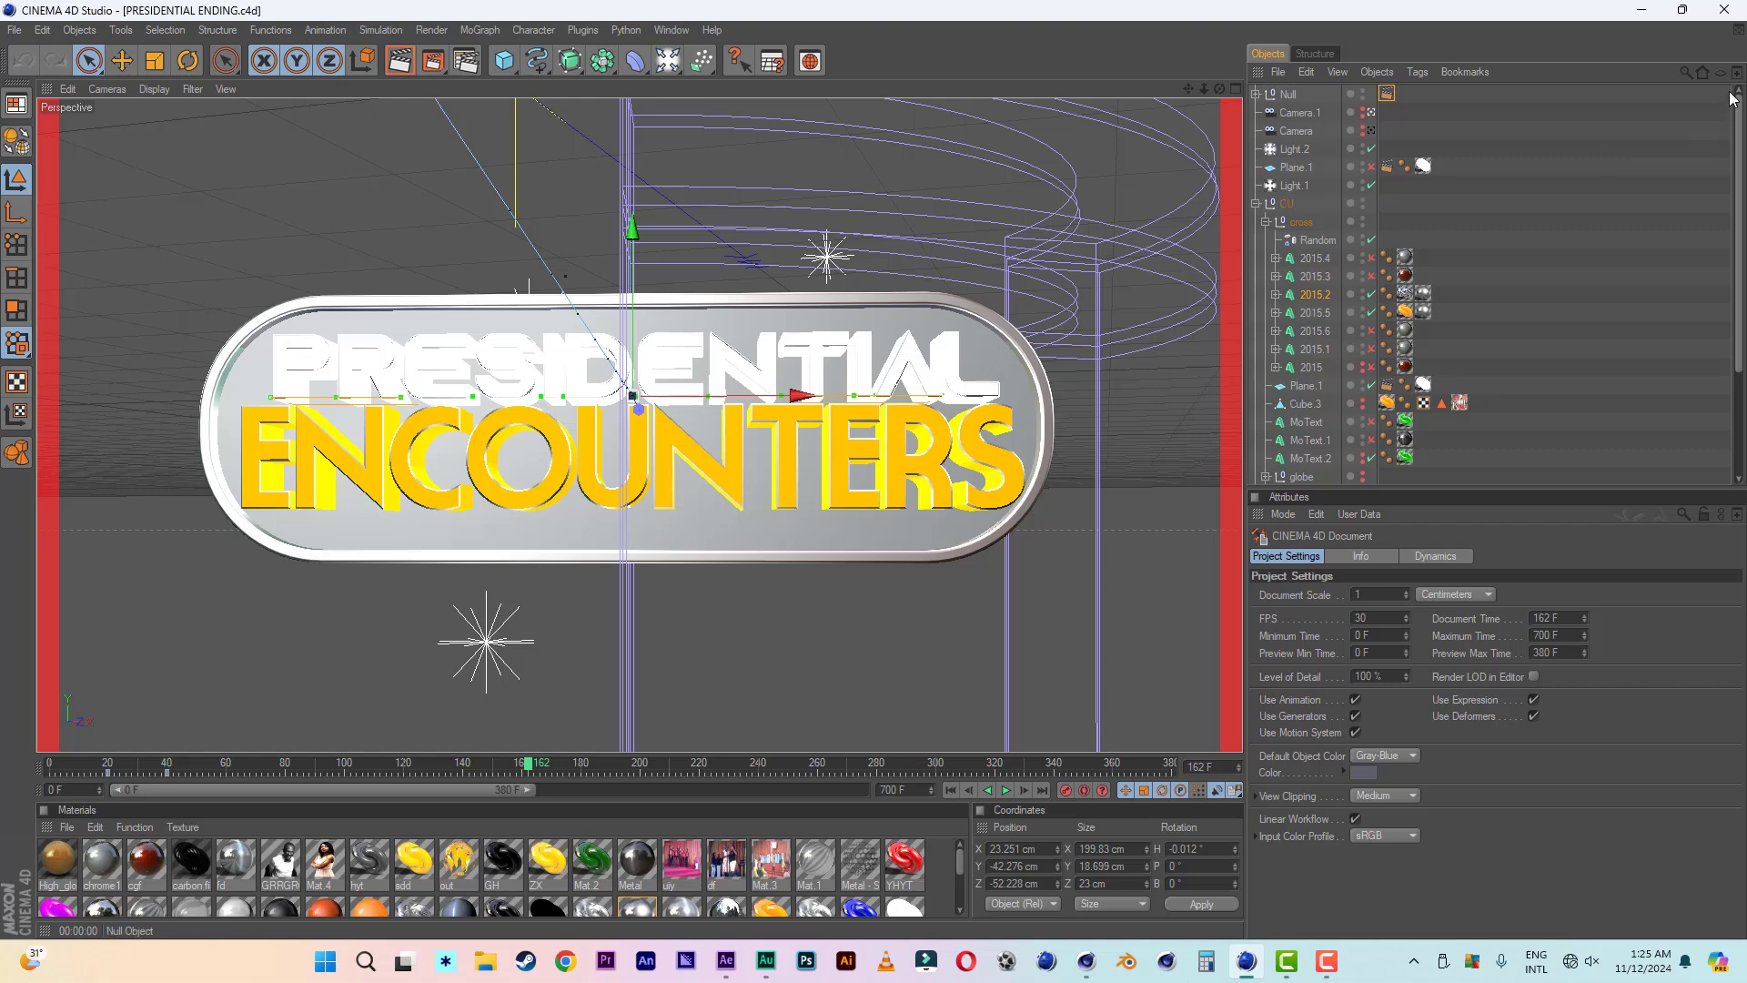
- Switch to the Cinema 4D R18 window and create a new empty project
click(1643, 11)
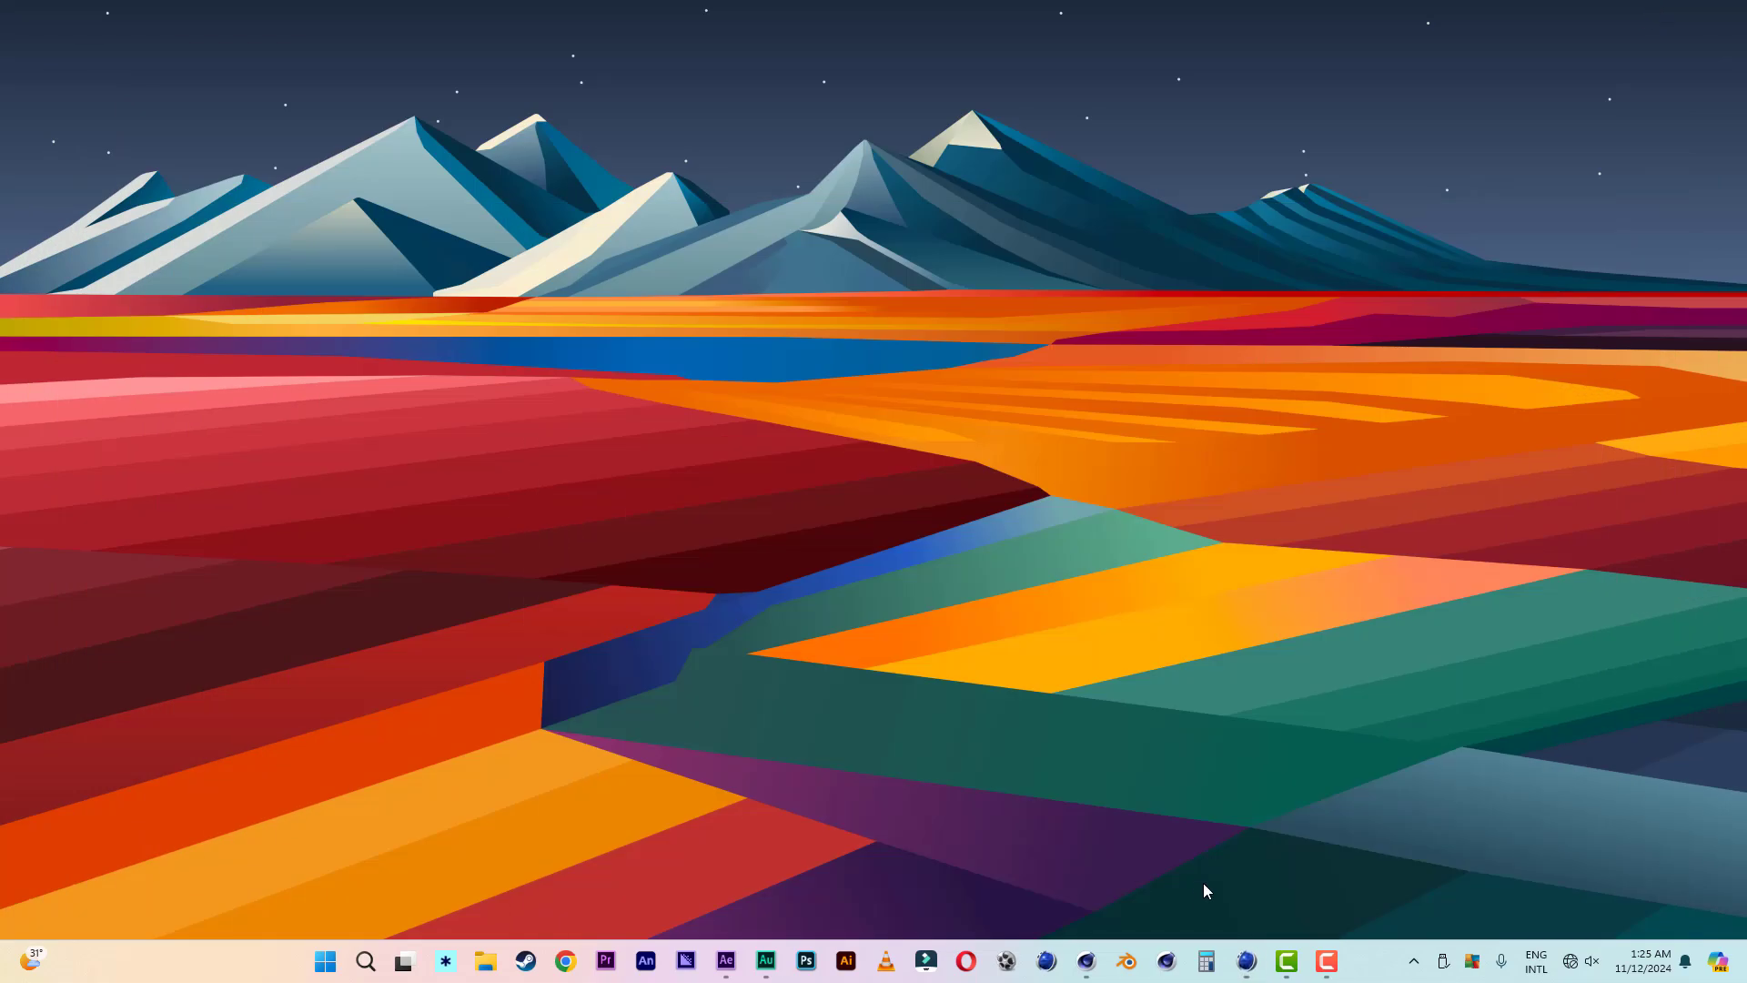
click(1087, 961)
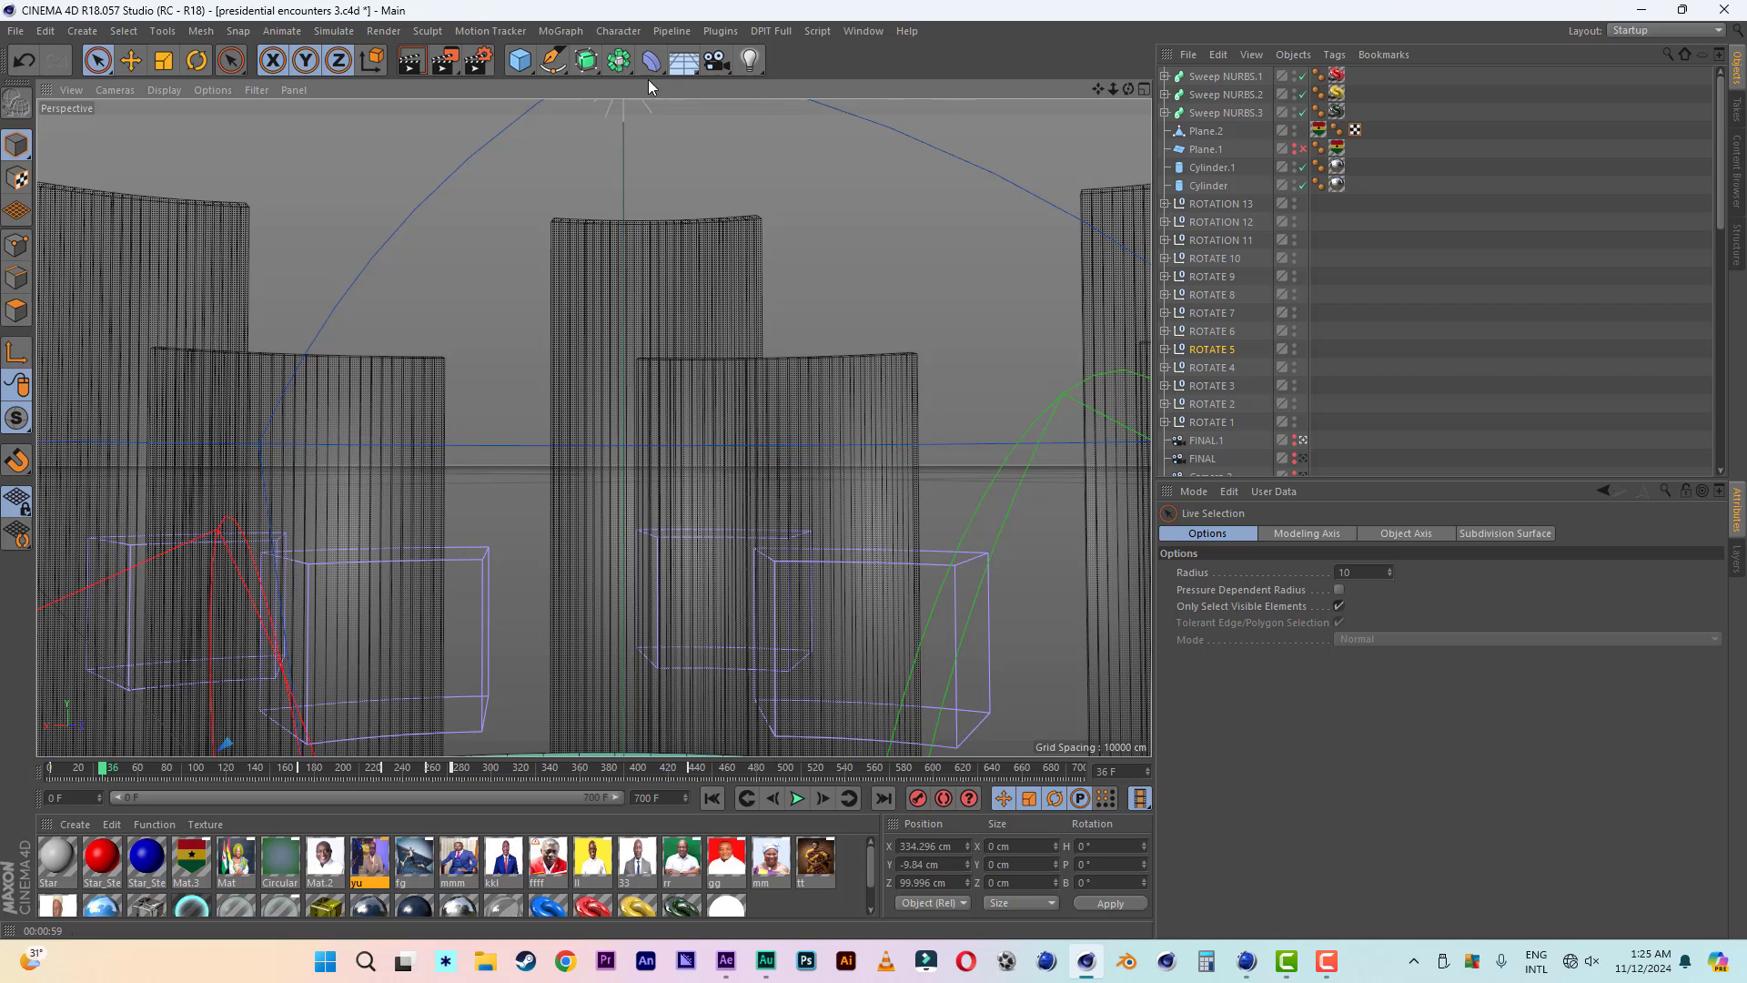
click(16, 31)
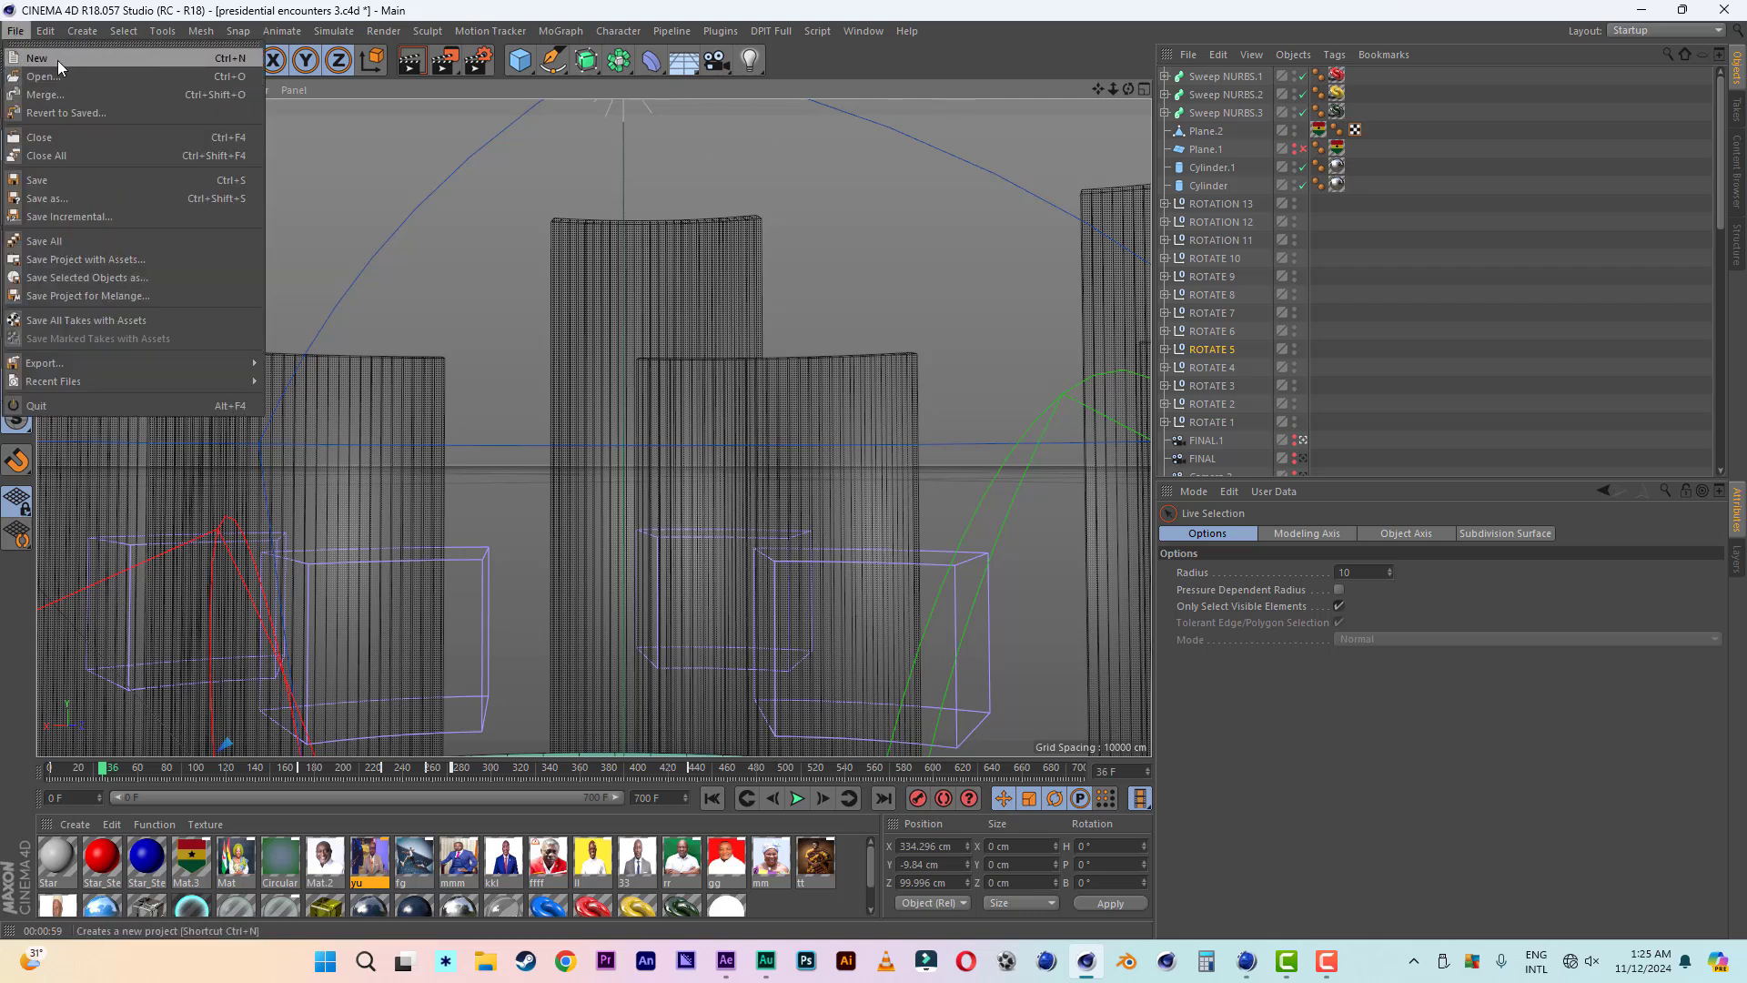
click(36, 53)
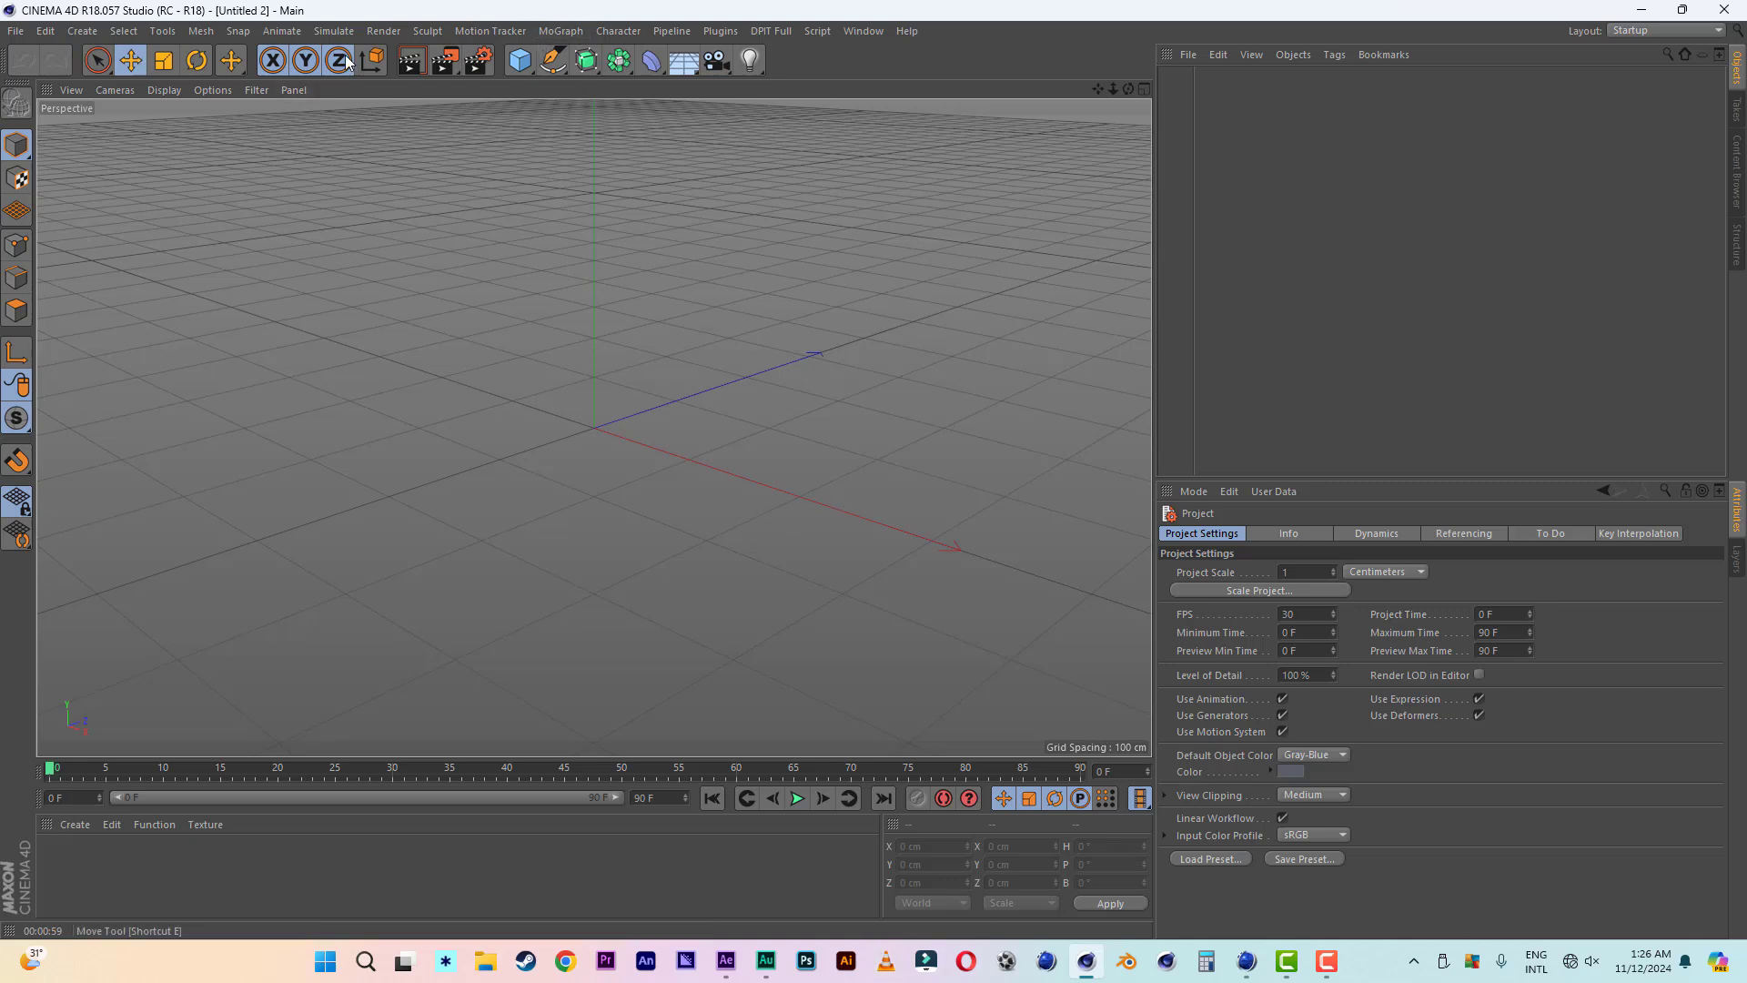
- Add a MoText object to the scene and set its alignment to Middle
click(560, 31)
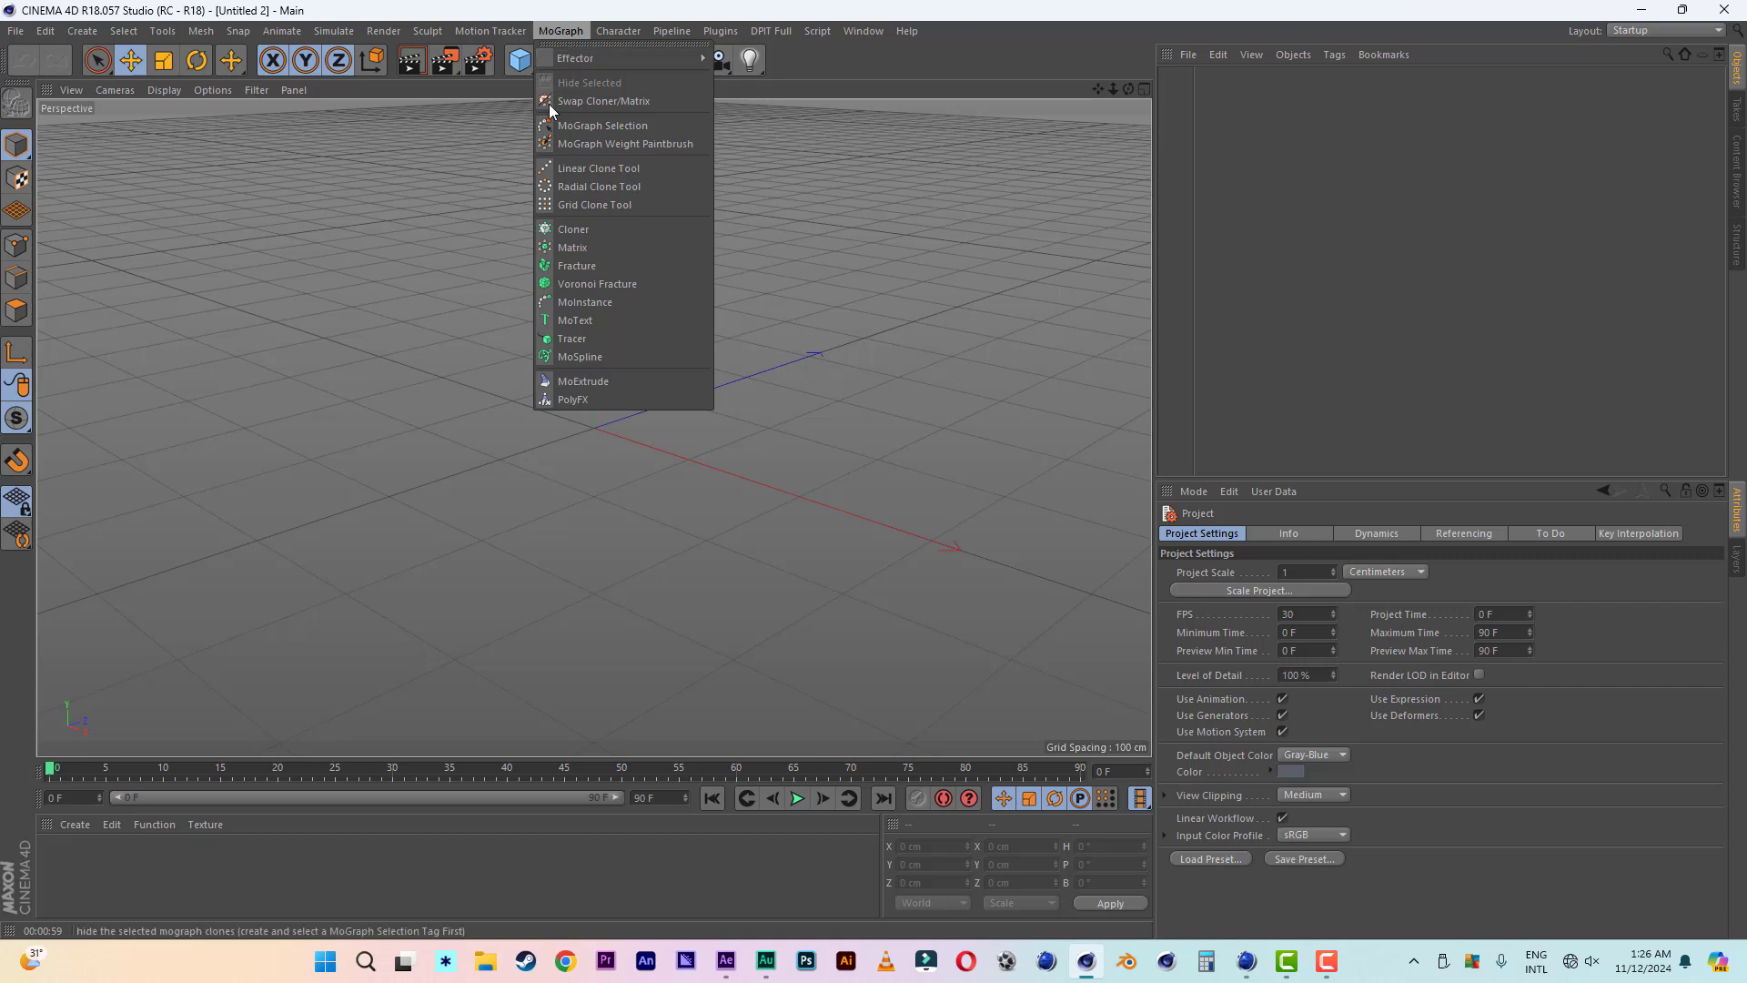
click(595, 319)
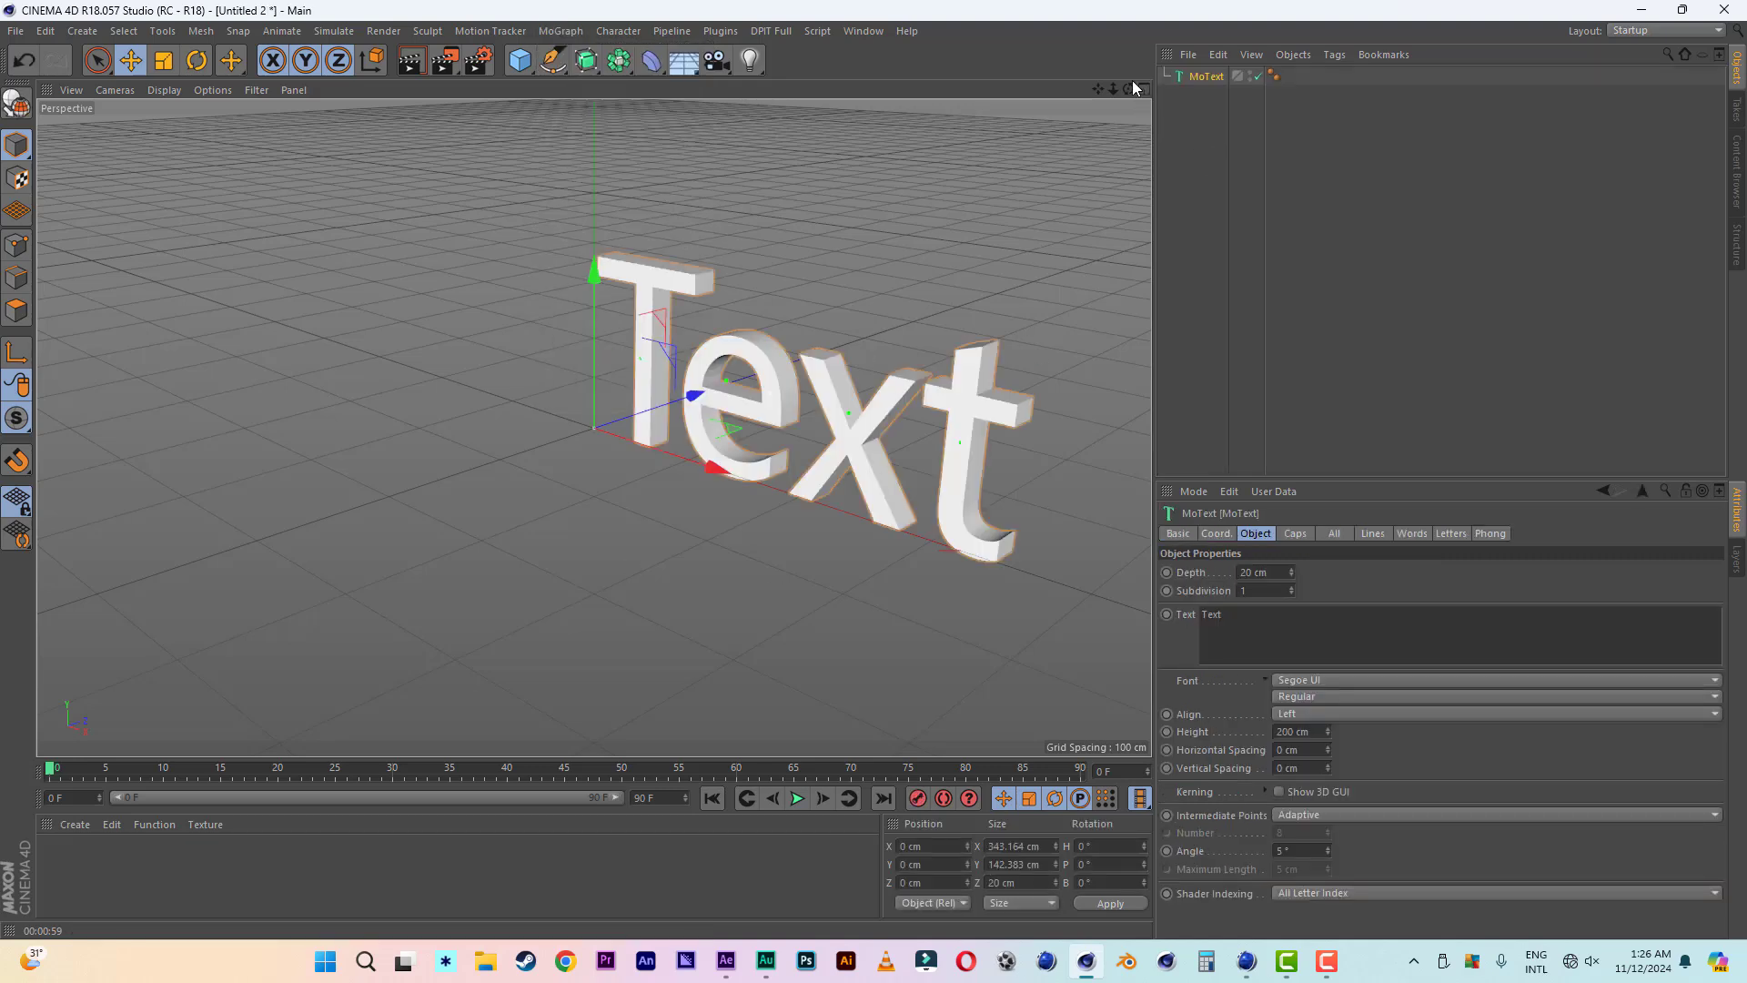
drag(1129, 88, 956, 95)
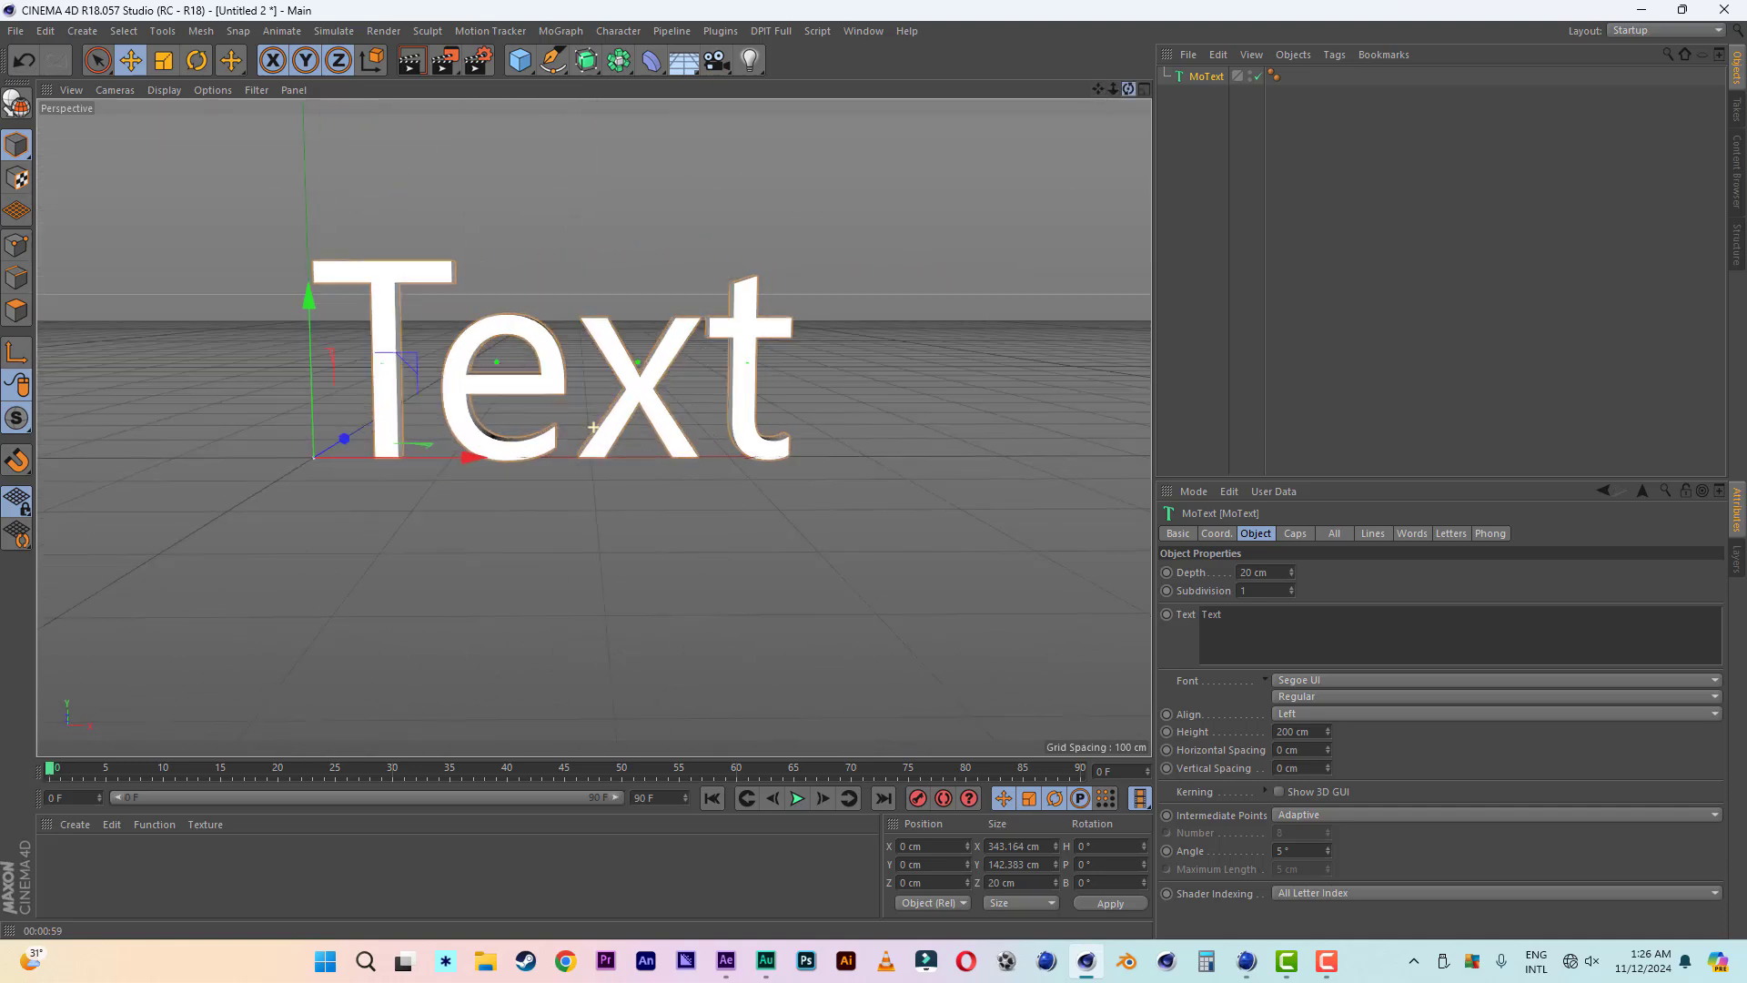
click(1309, 713)
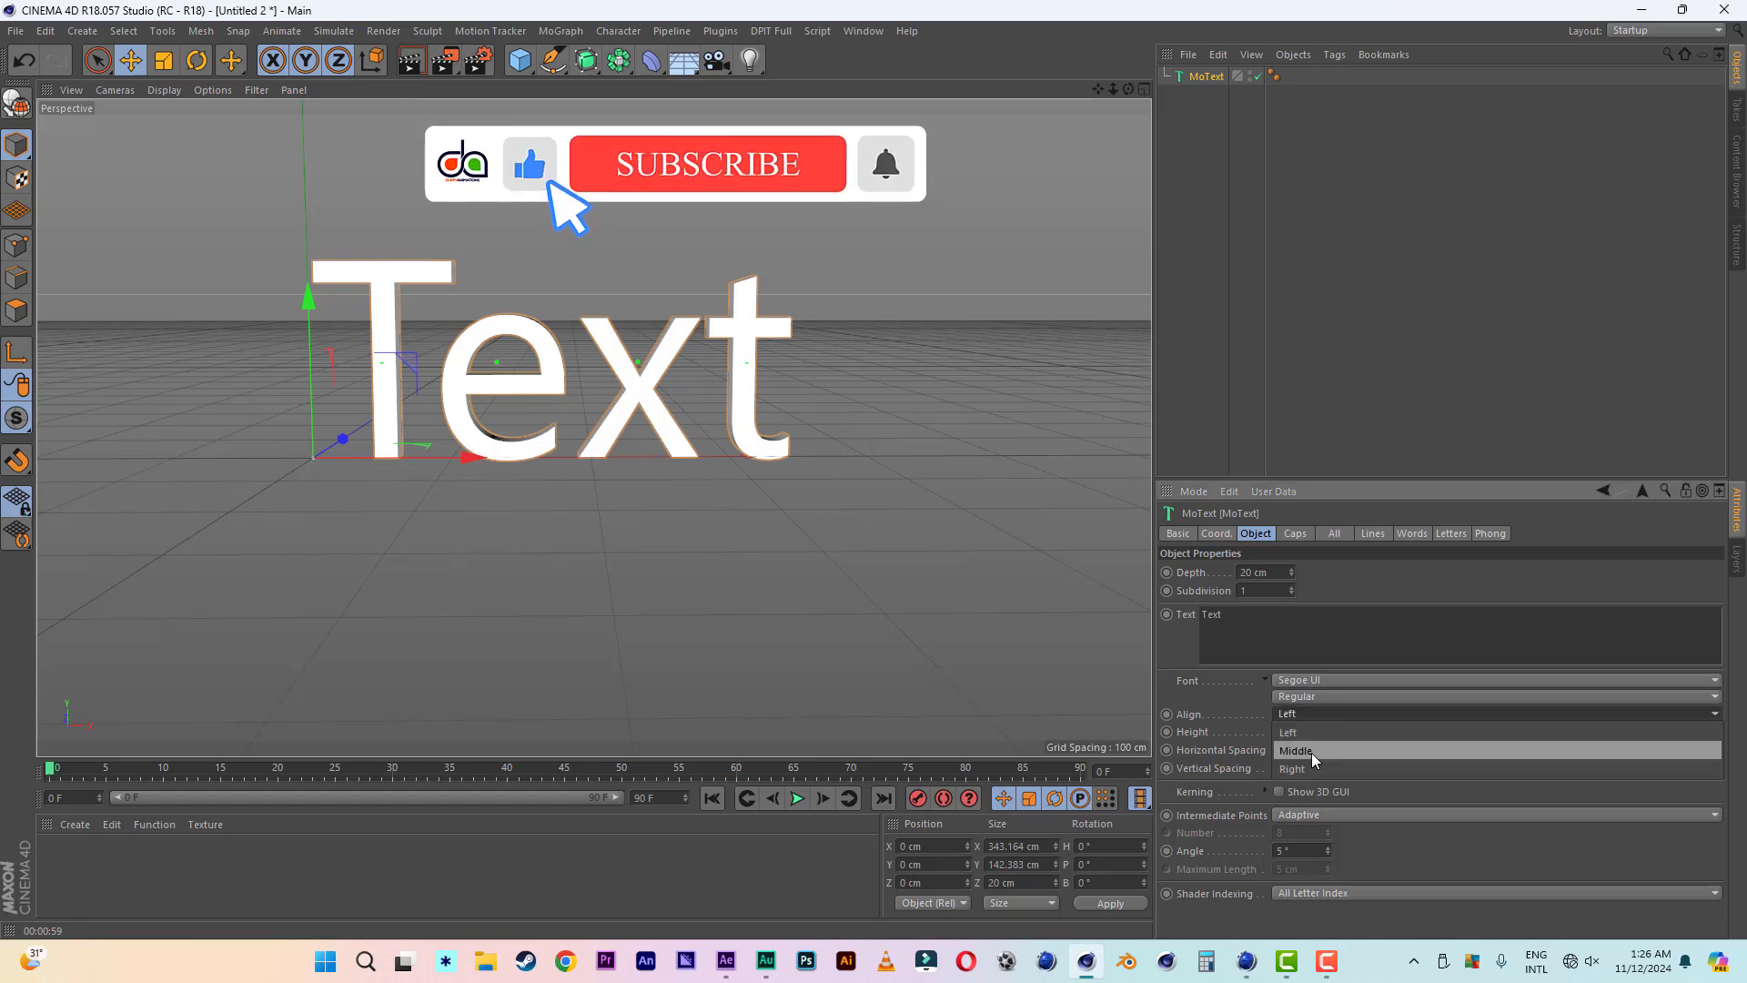
click(1313, 752)
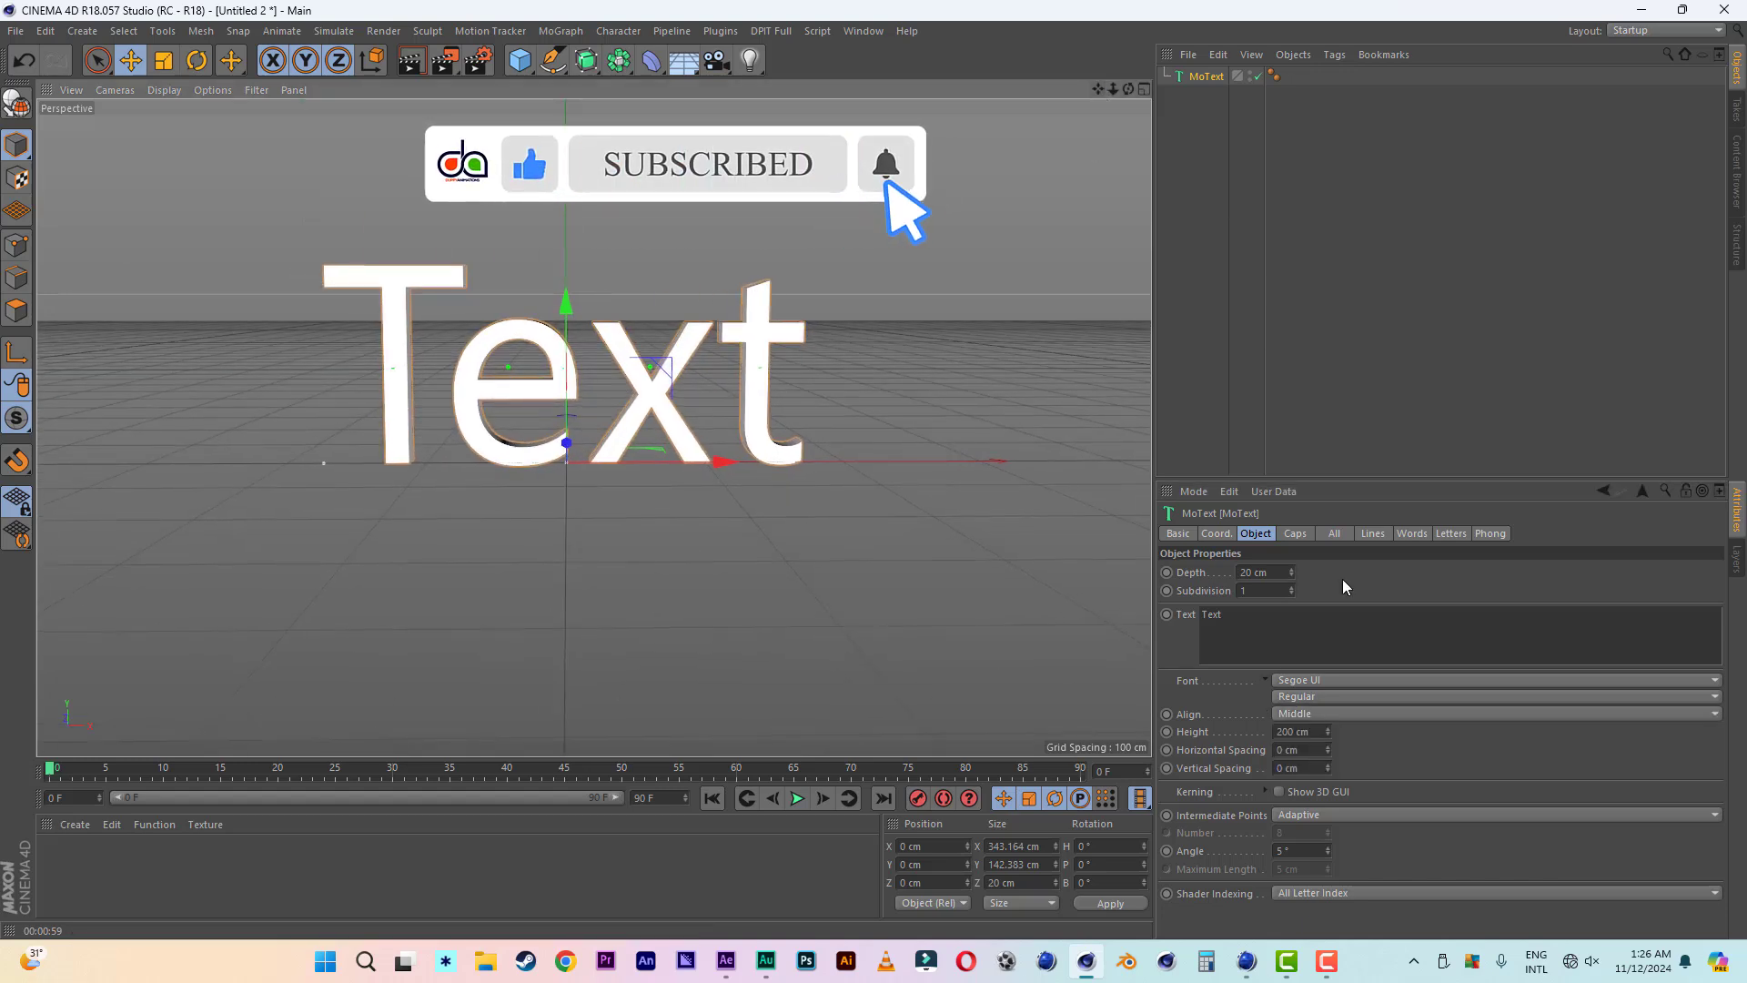
- Replace the MoText's default text with "WELCOM" on the first line and "DUPPYANIMATION" on the second
drag(1225, 615, 1180, 615)
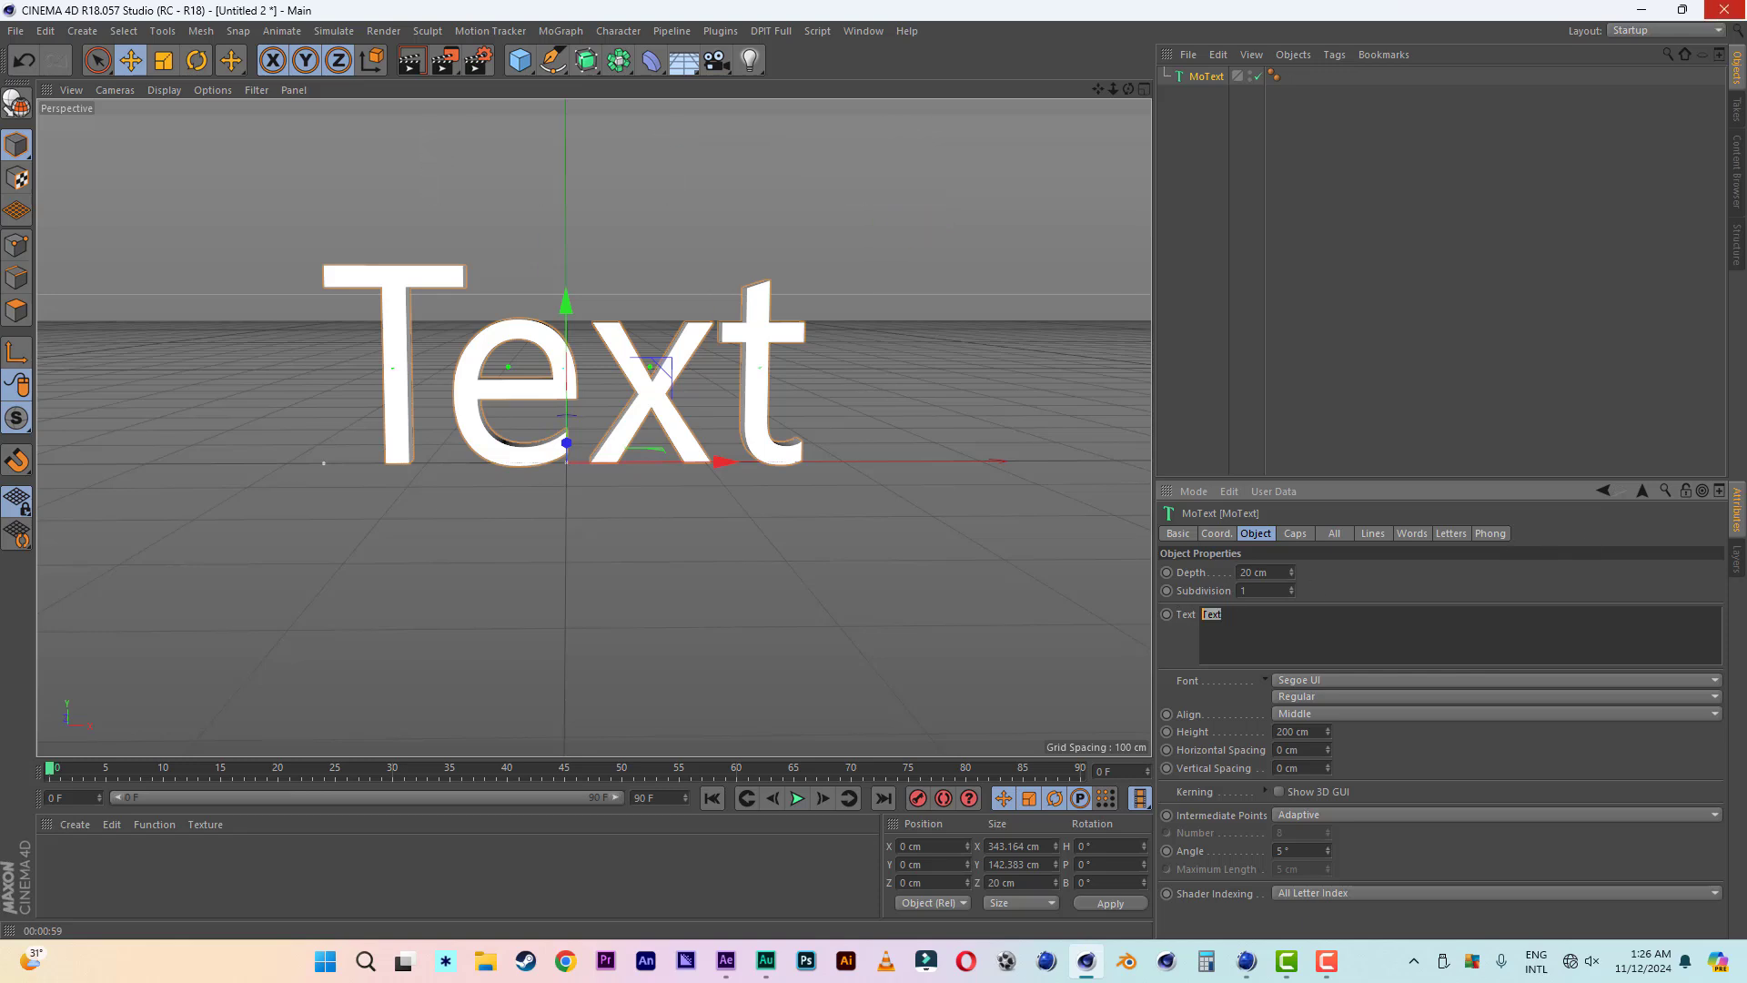
text(WELCOM )
text(DUPPYANIMATION)
scroll(930, 430, down, 3)
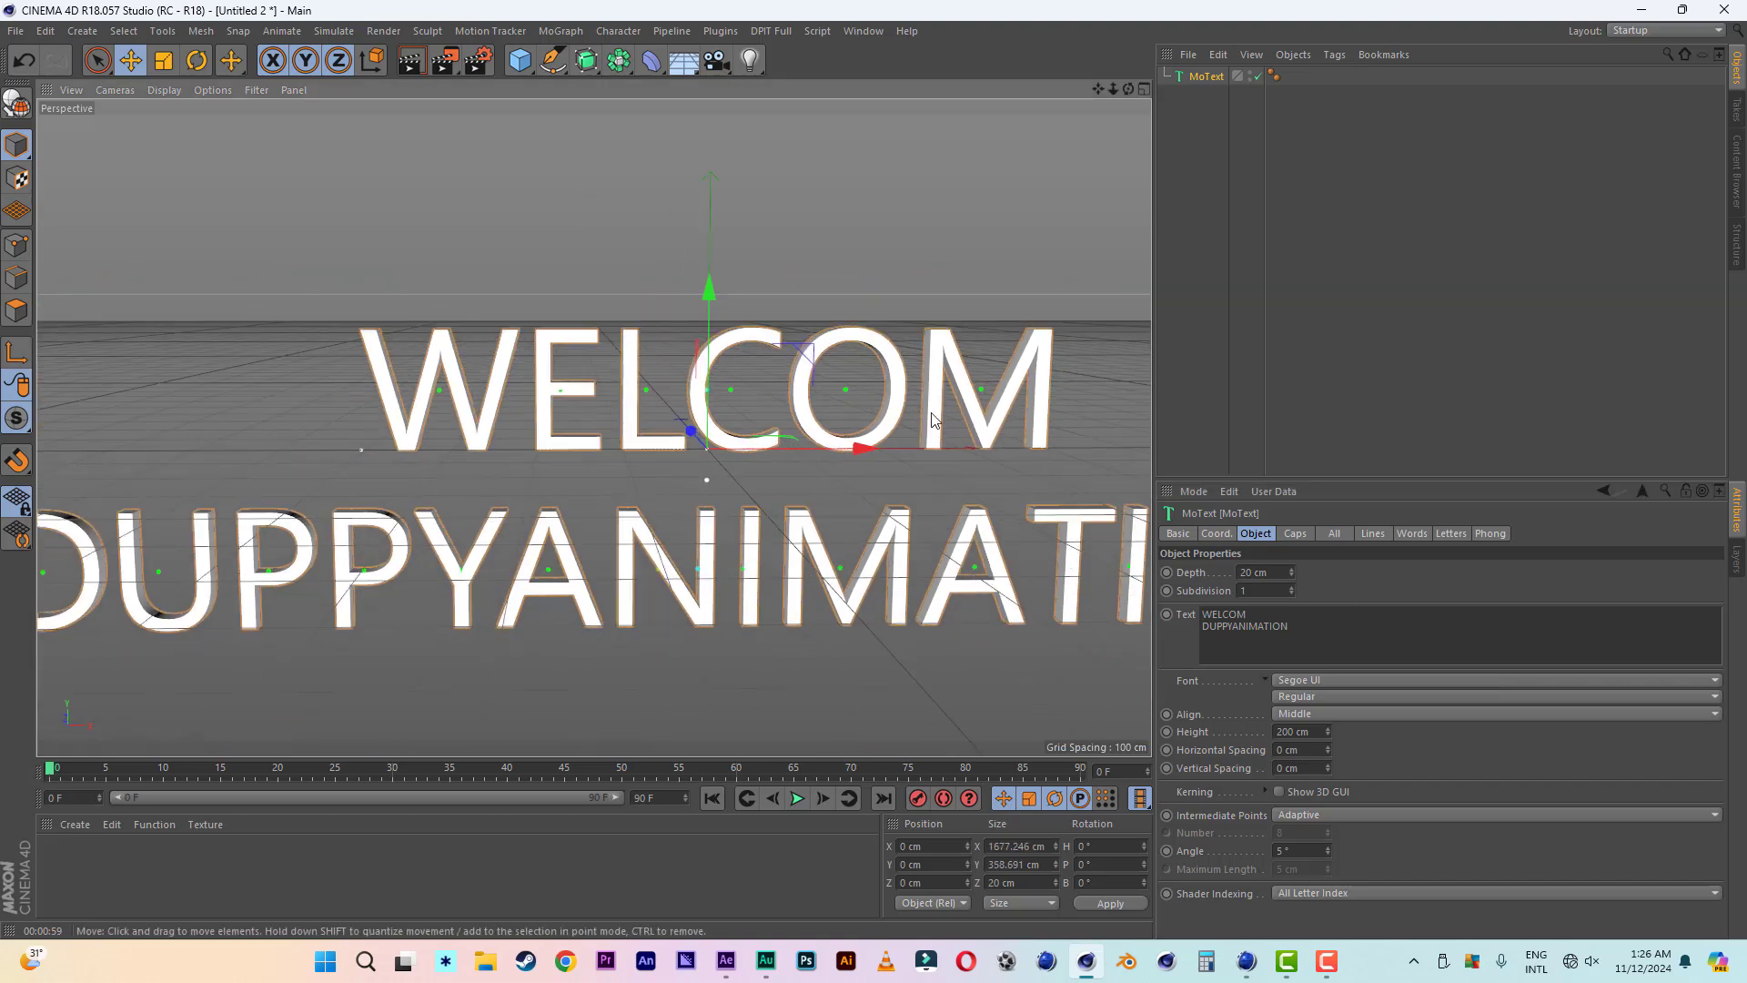
- Hide the grid in the perspective view and frame the whole two-line text
drag(1110, 84, 962, 49)
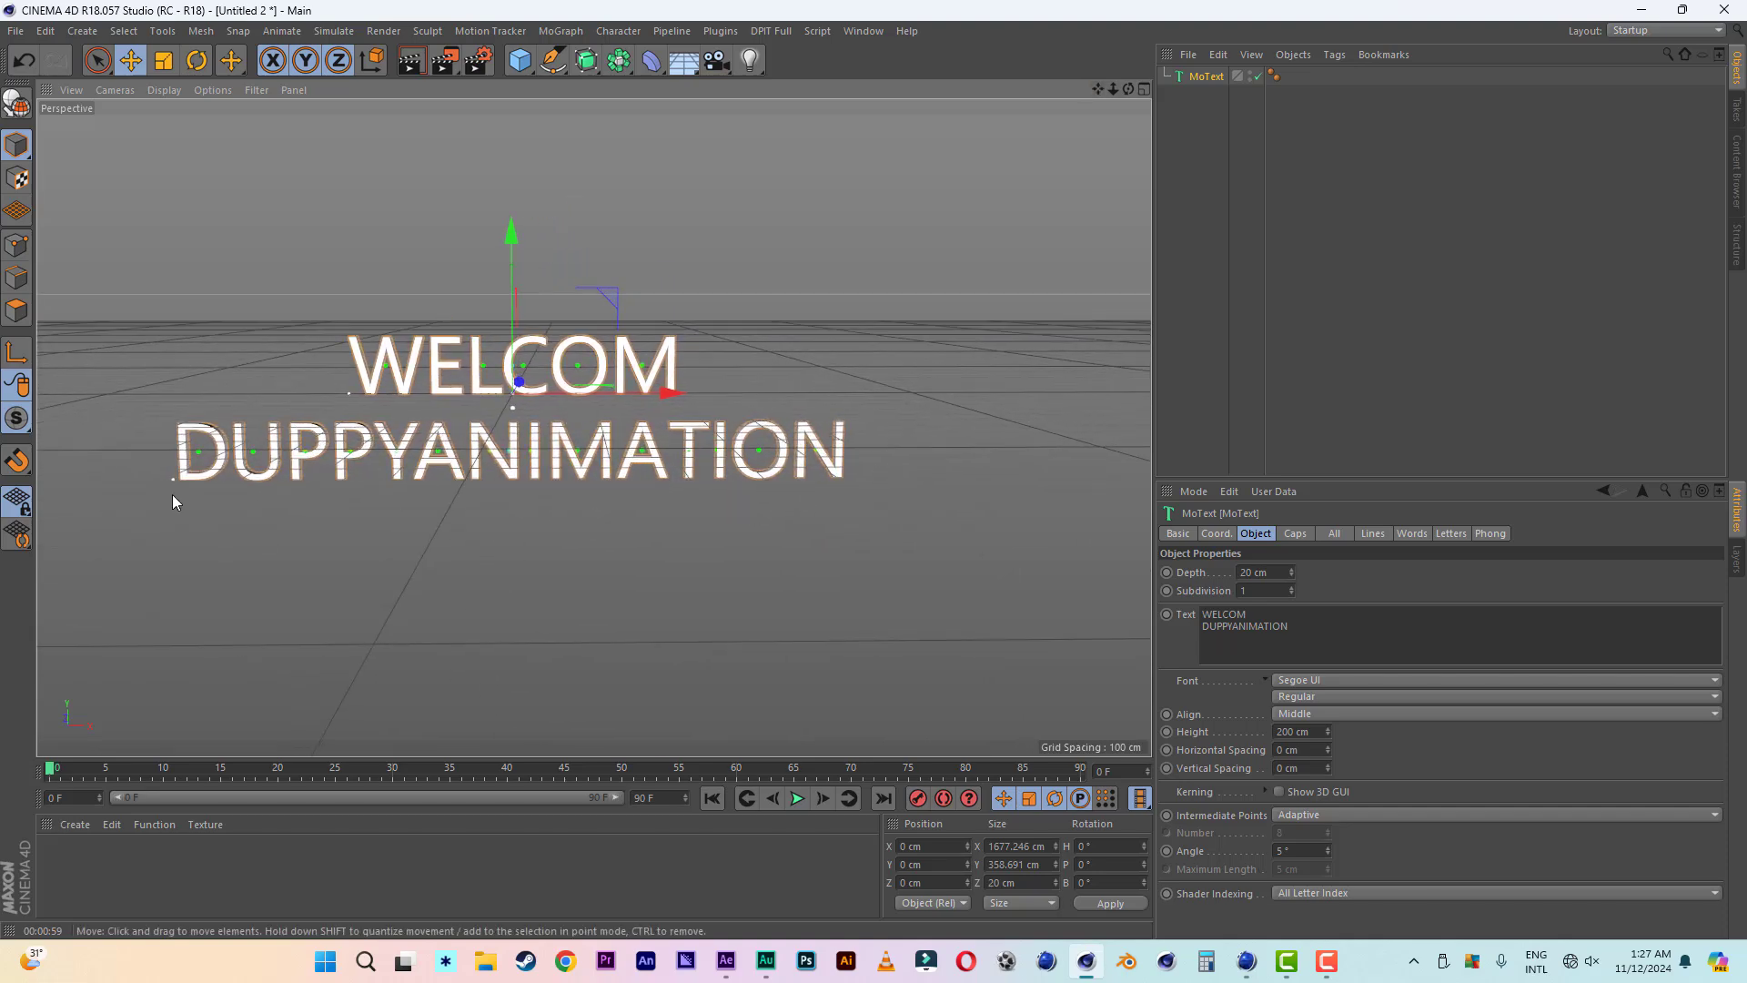
click(257, 90)
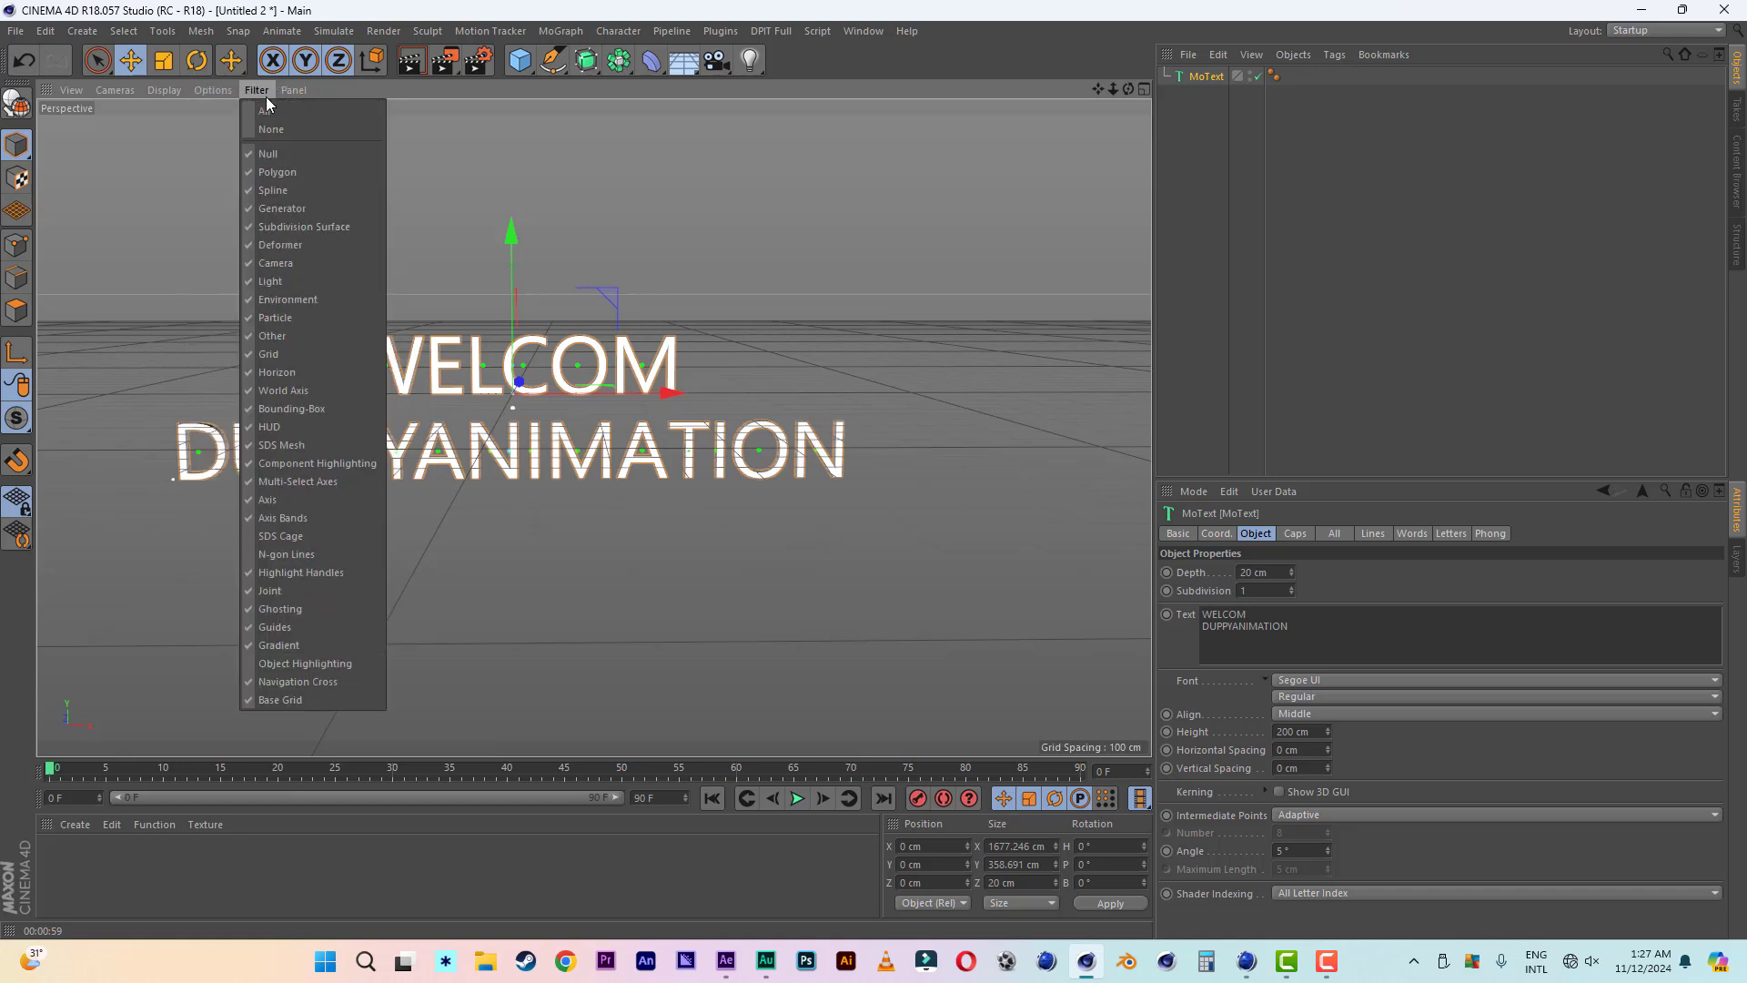
click(288, 354)
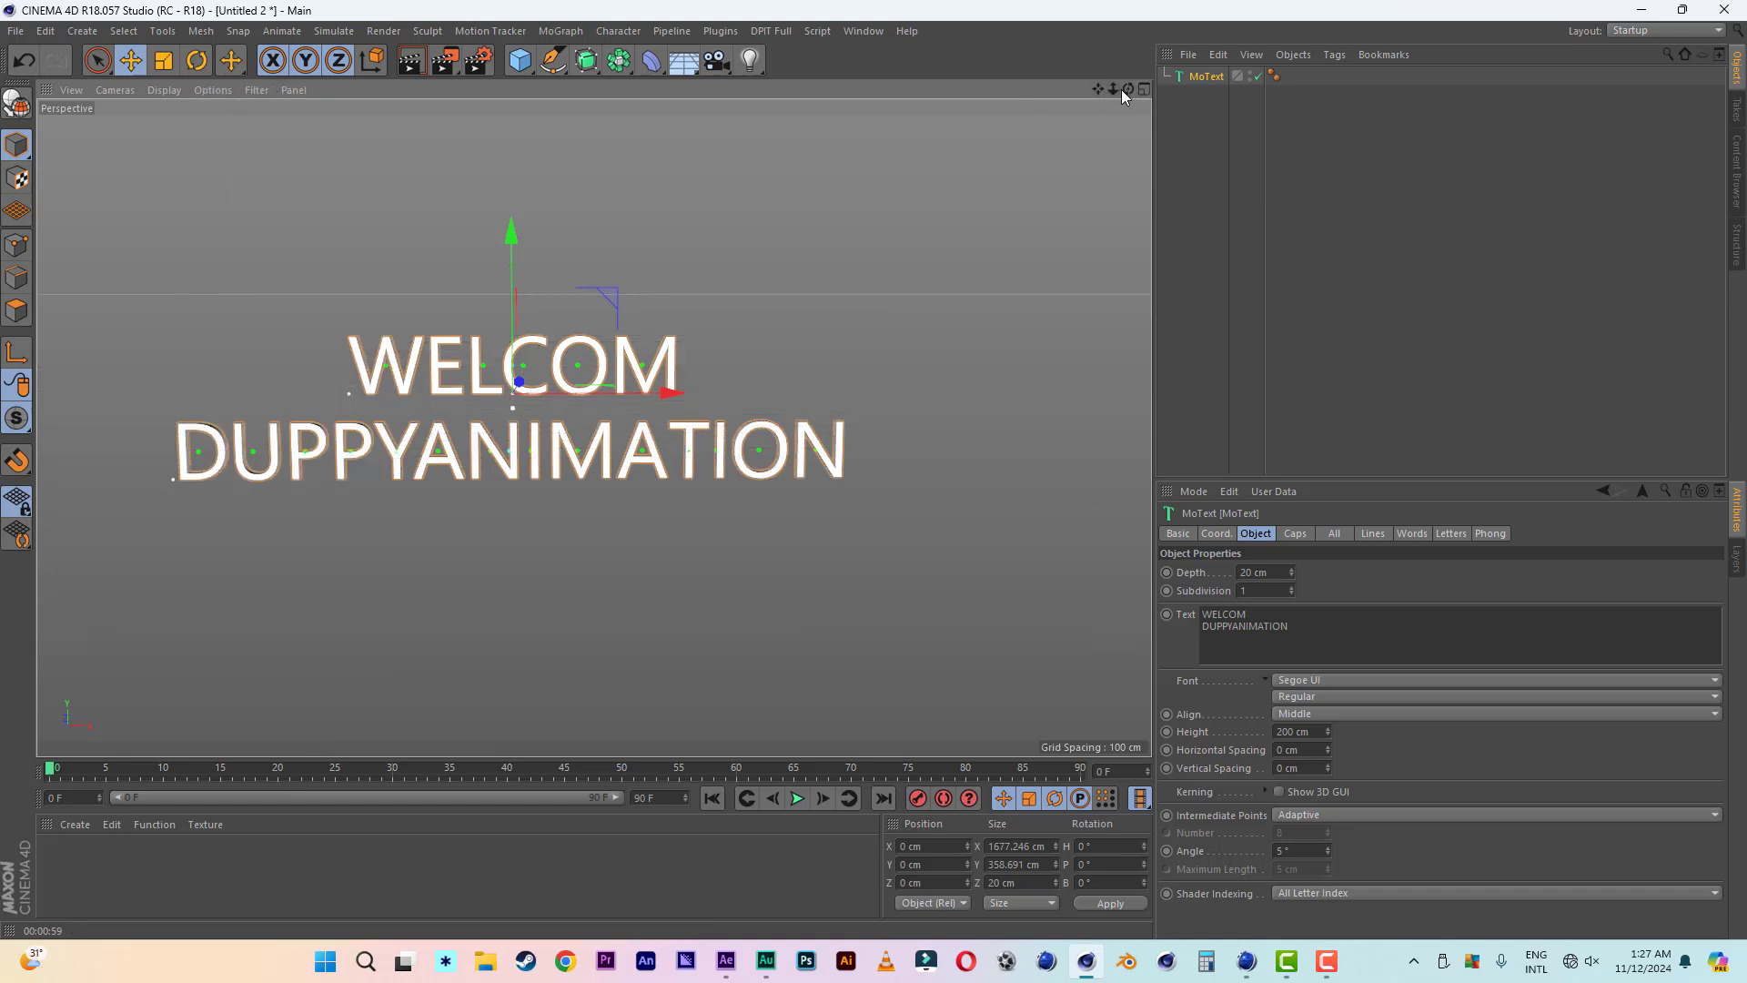
mouse_move(1127, 89)
mouse_down()
mouse_move(1156, 123)
mouse_move(1105, 105)
mouse_move(1125, 93)
mouse_up()
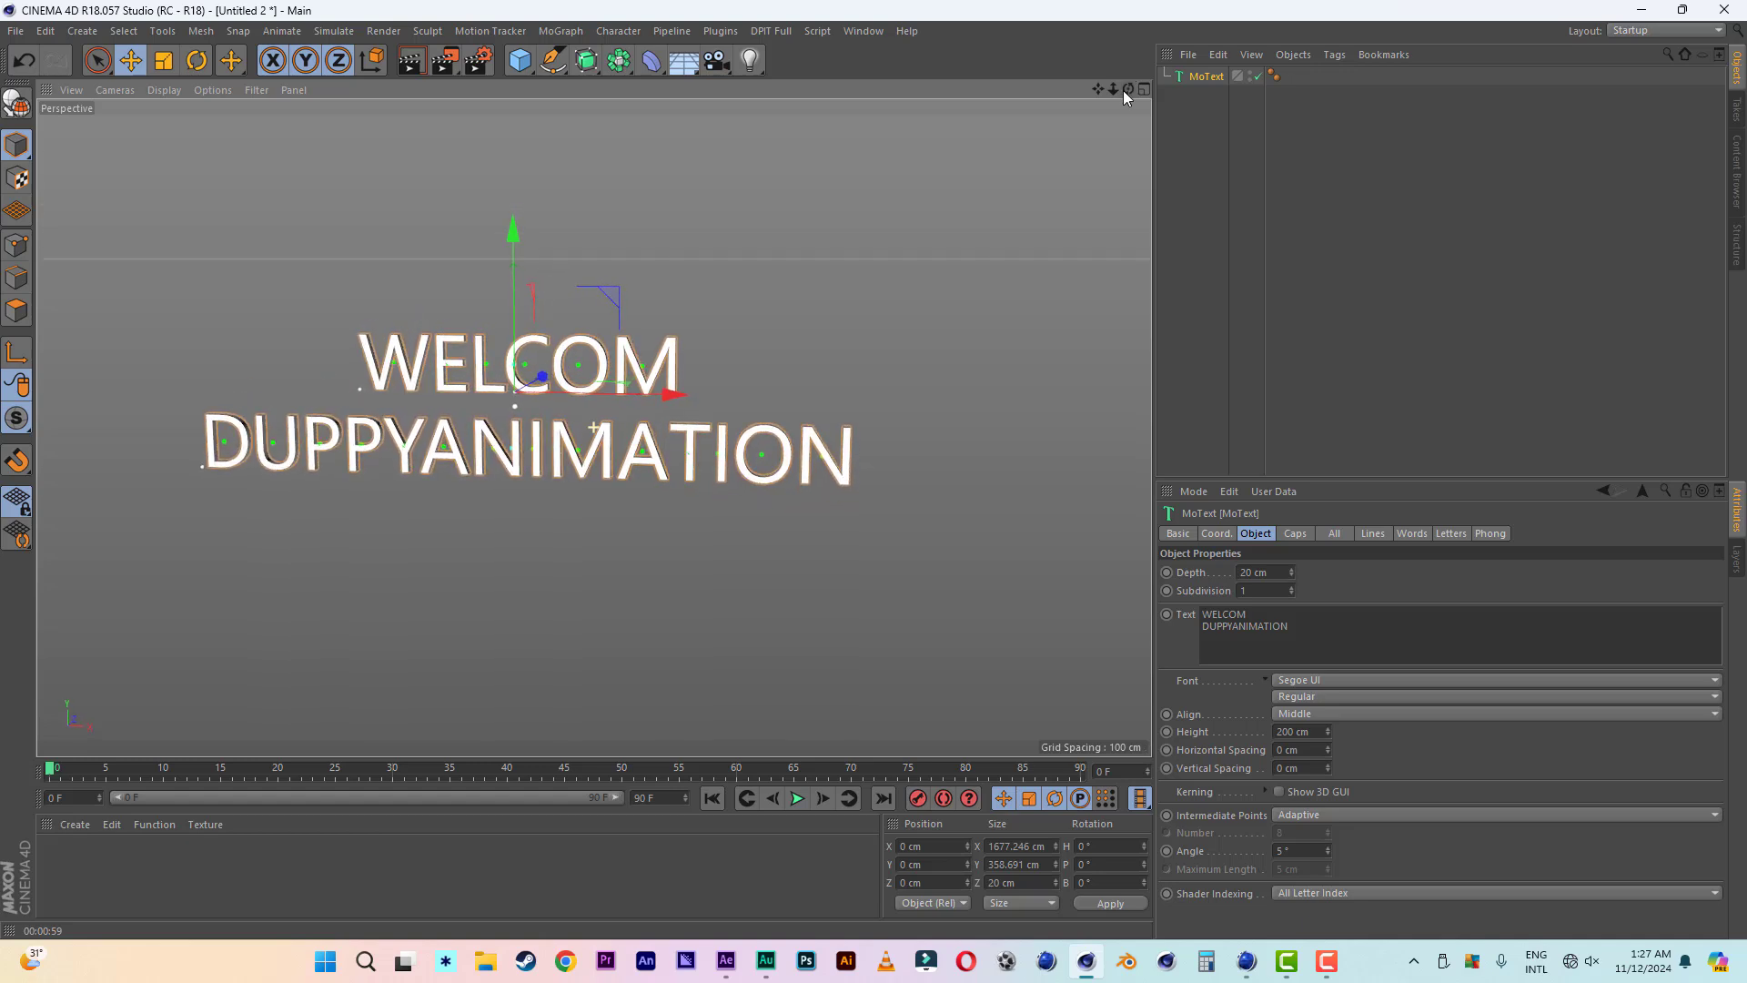
- Change the MoText font to Bebas and lower the text about 62 cm along the Y axis
click(1309, 683)
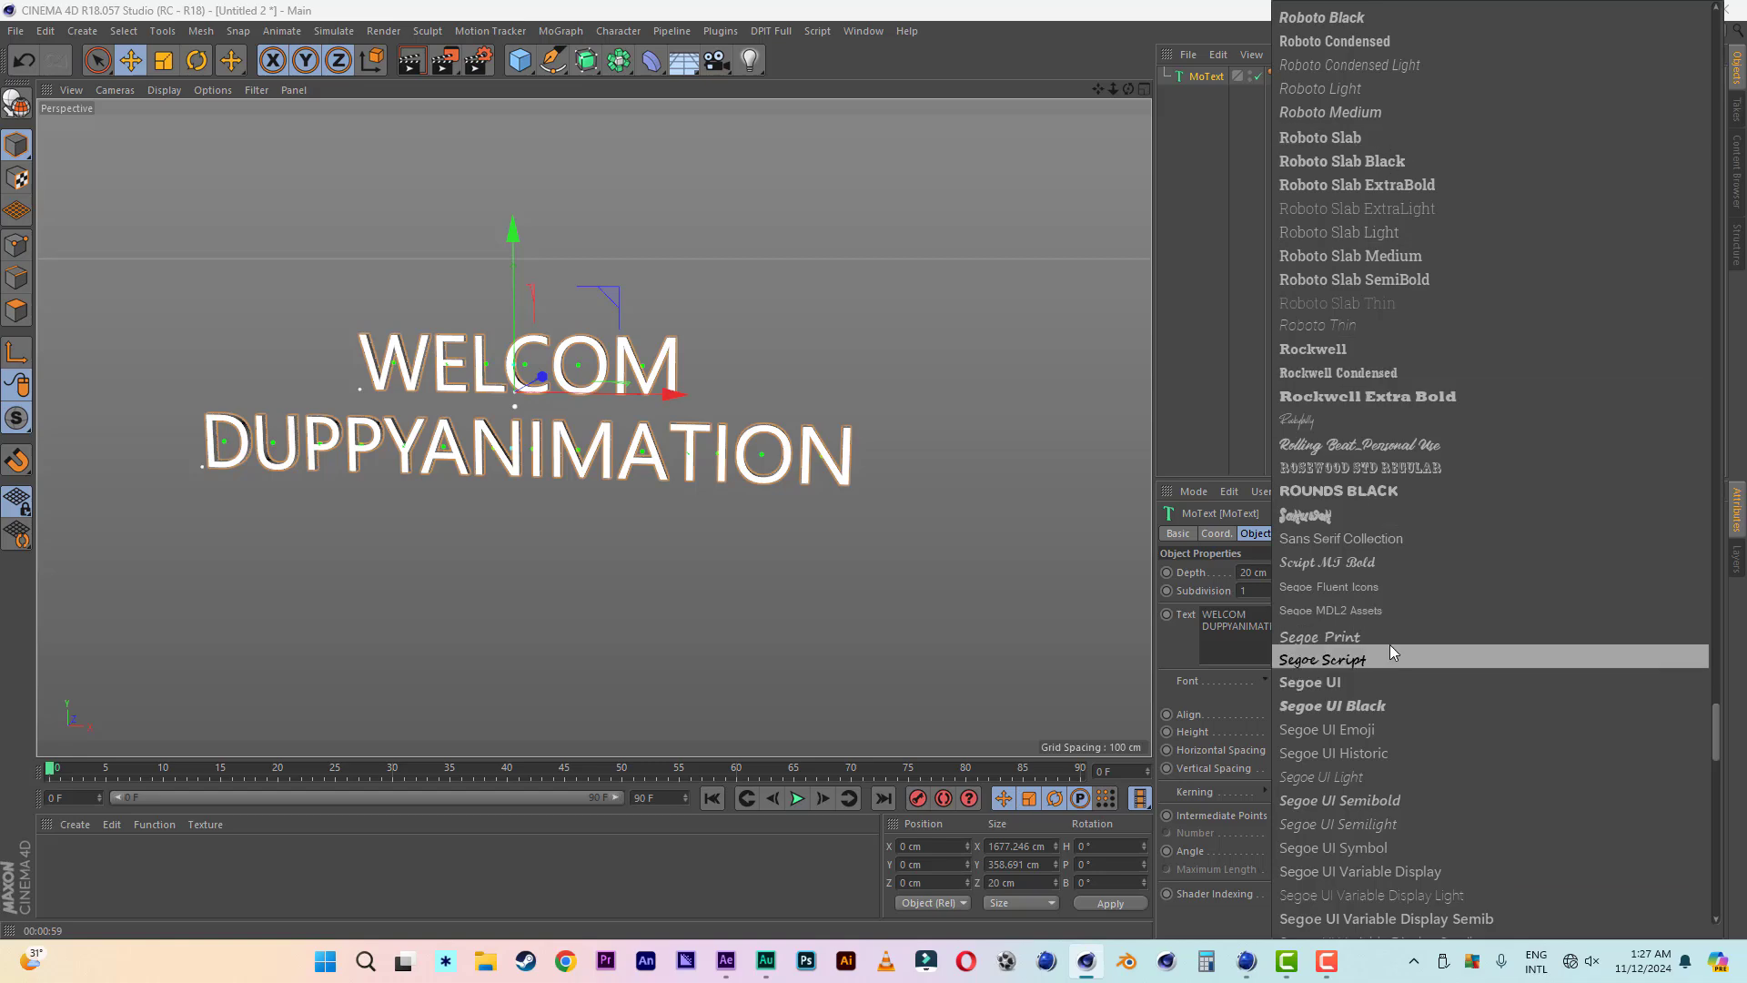
scroll(1393, 637, up, 10)
drag(1715, 646, 1662, 133)
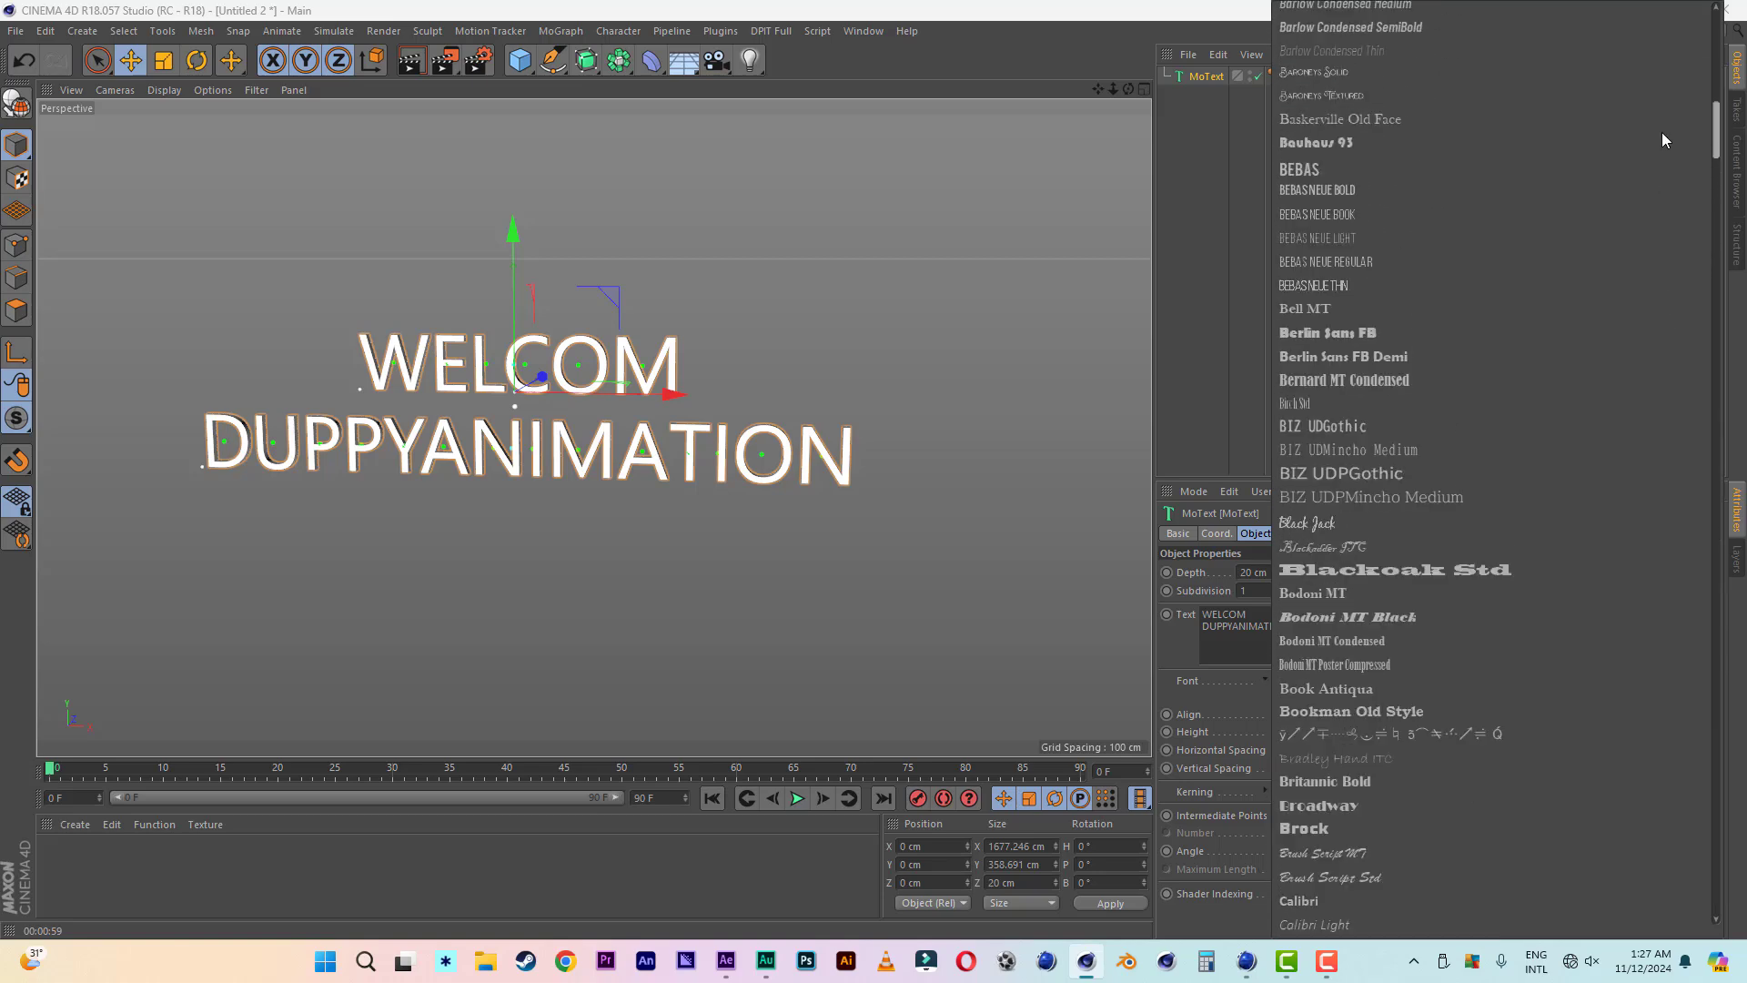
click(1302, 169)
drag(520, 227, 528, 250)
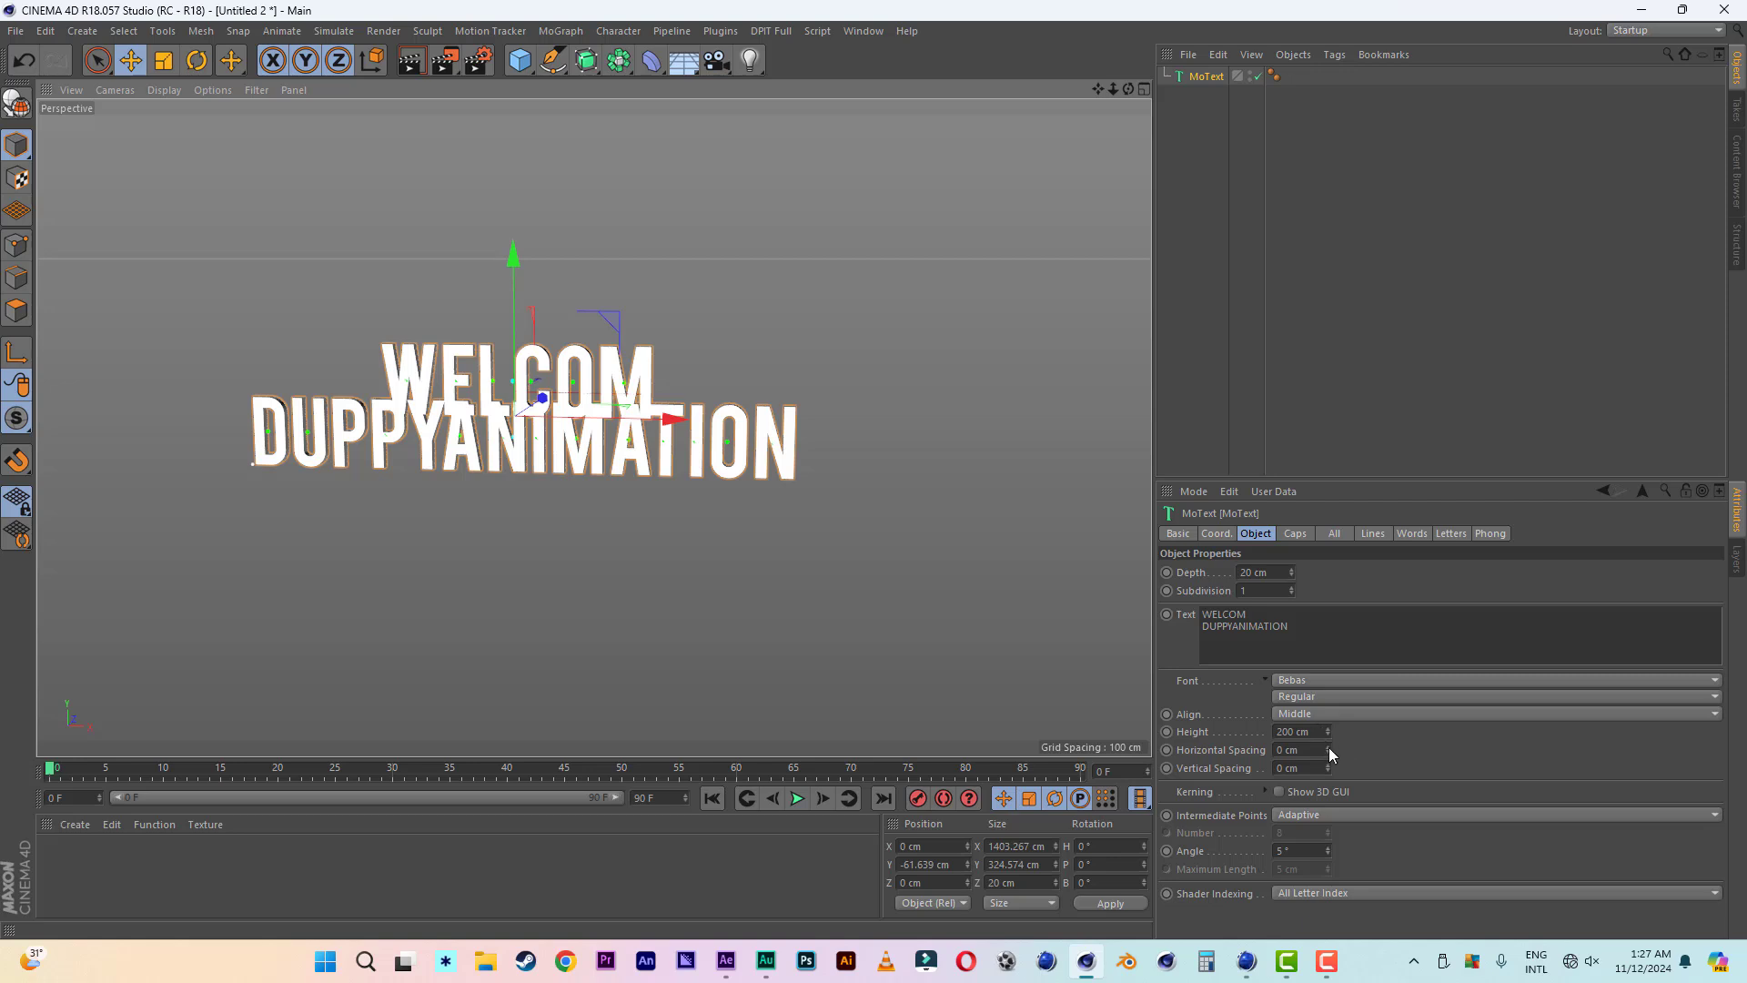
- Set the MoText's vertical spacing to 61 cm and its extrusion depth to 100 cm
drag(1328, 766, 1326, 769)
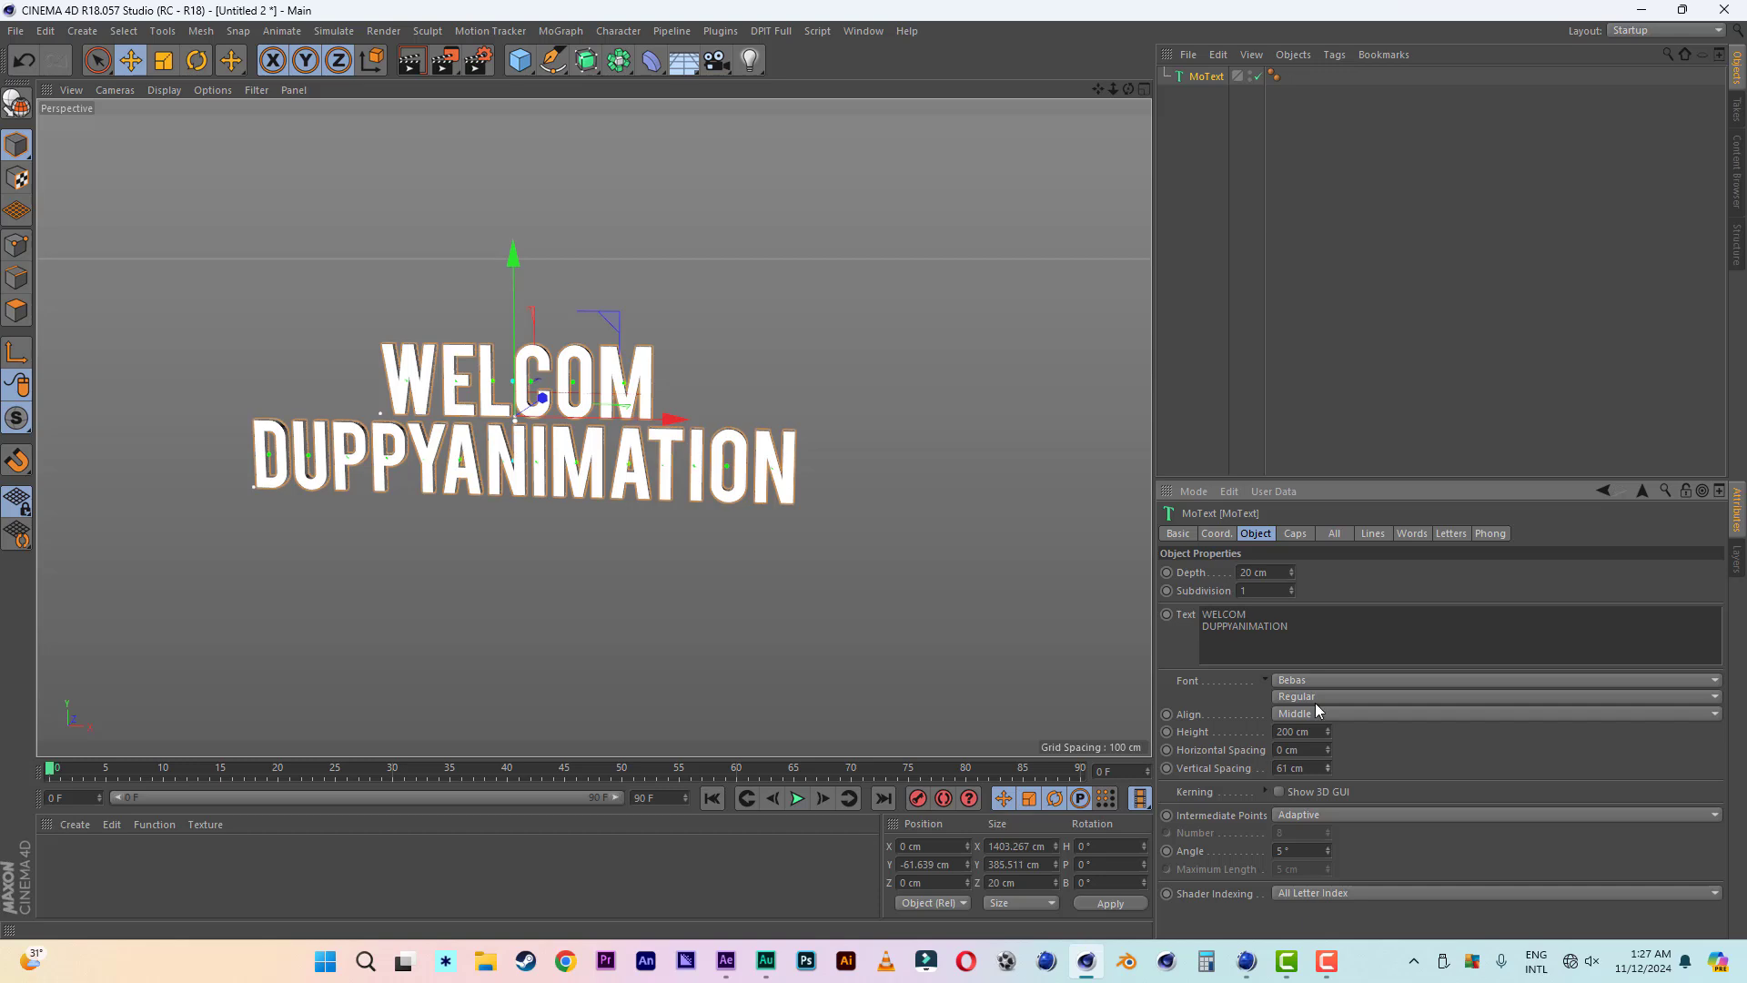
double_click(1277, 573)
text(50)
key(Return)
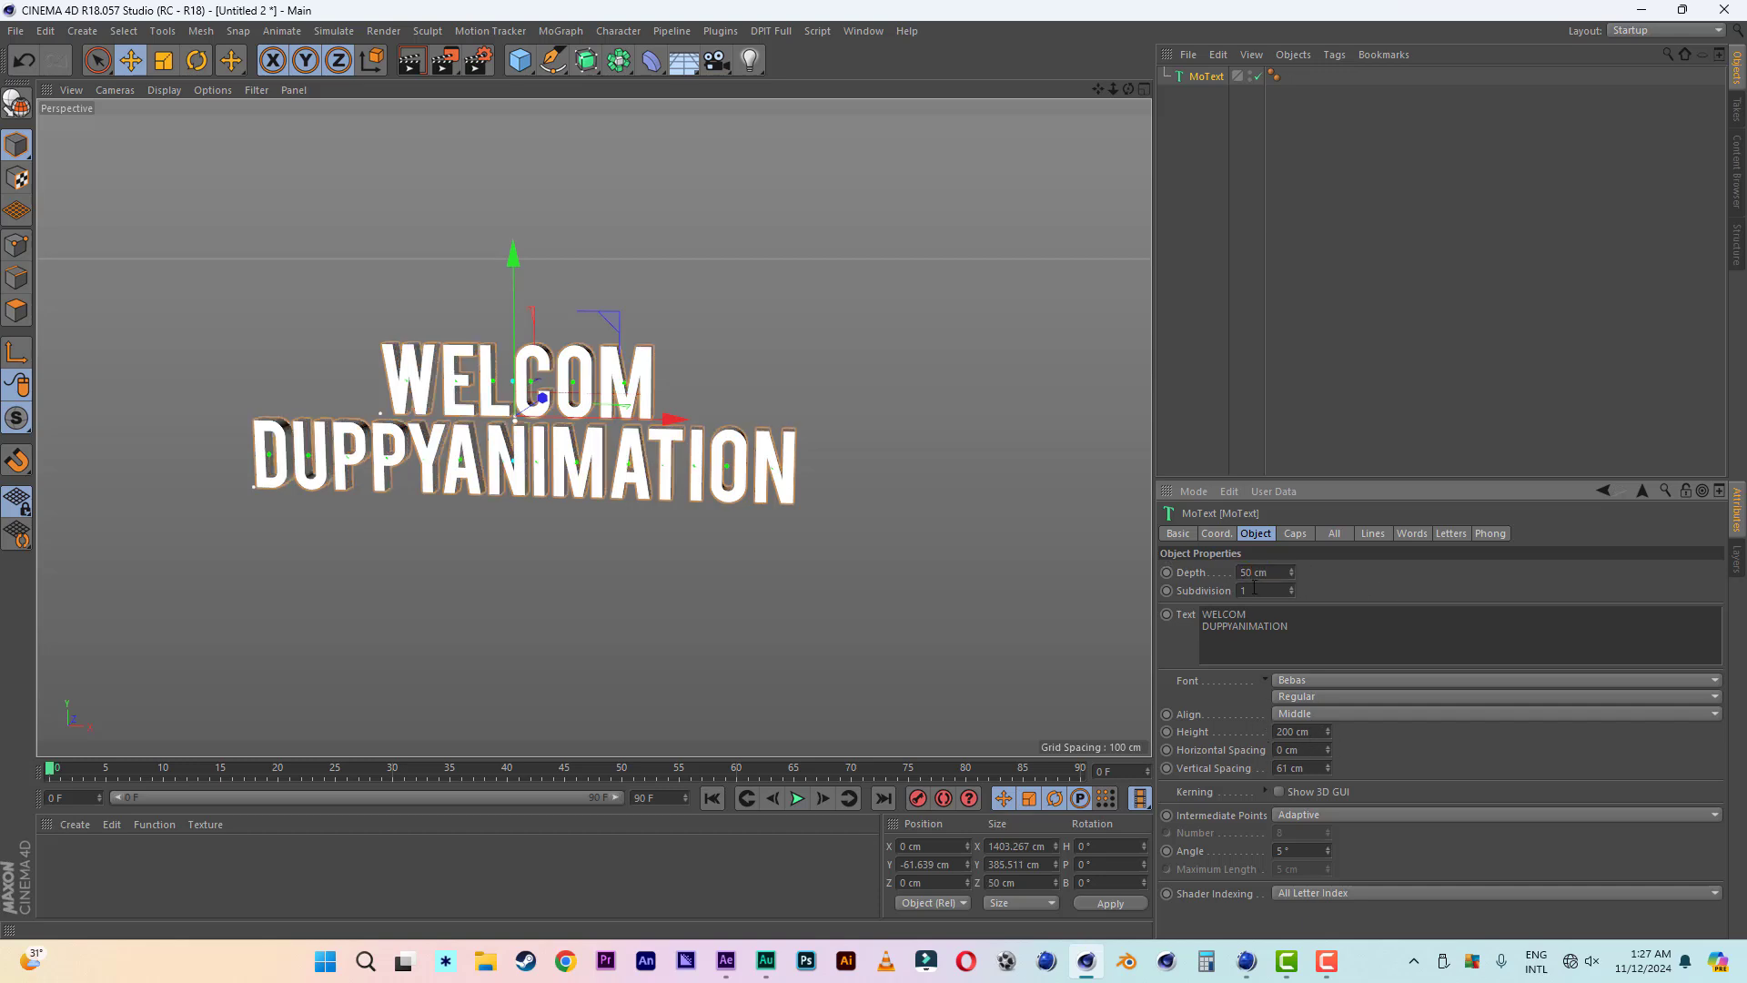
double_click(1278, 572)
text(100)
key(Return)
scroll(930, 520, up, 3)
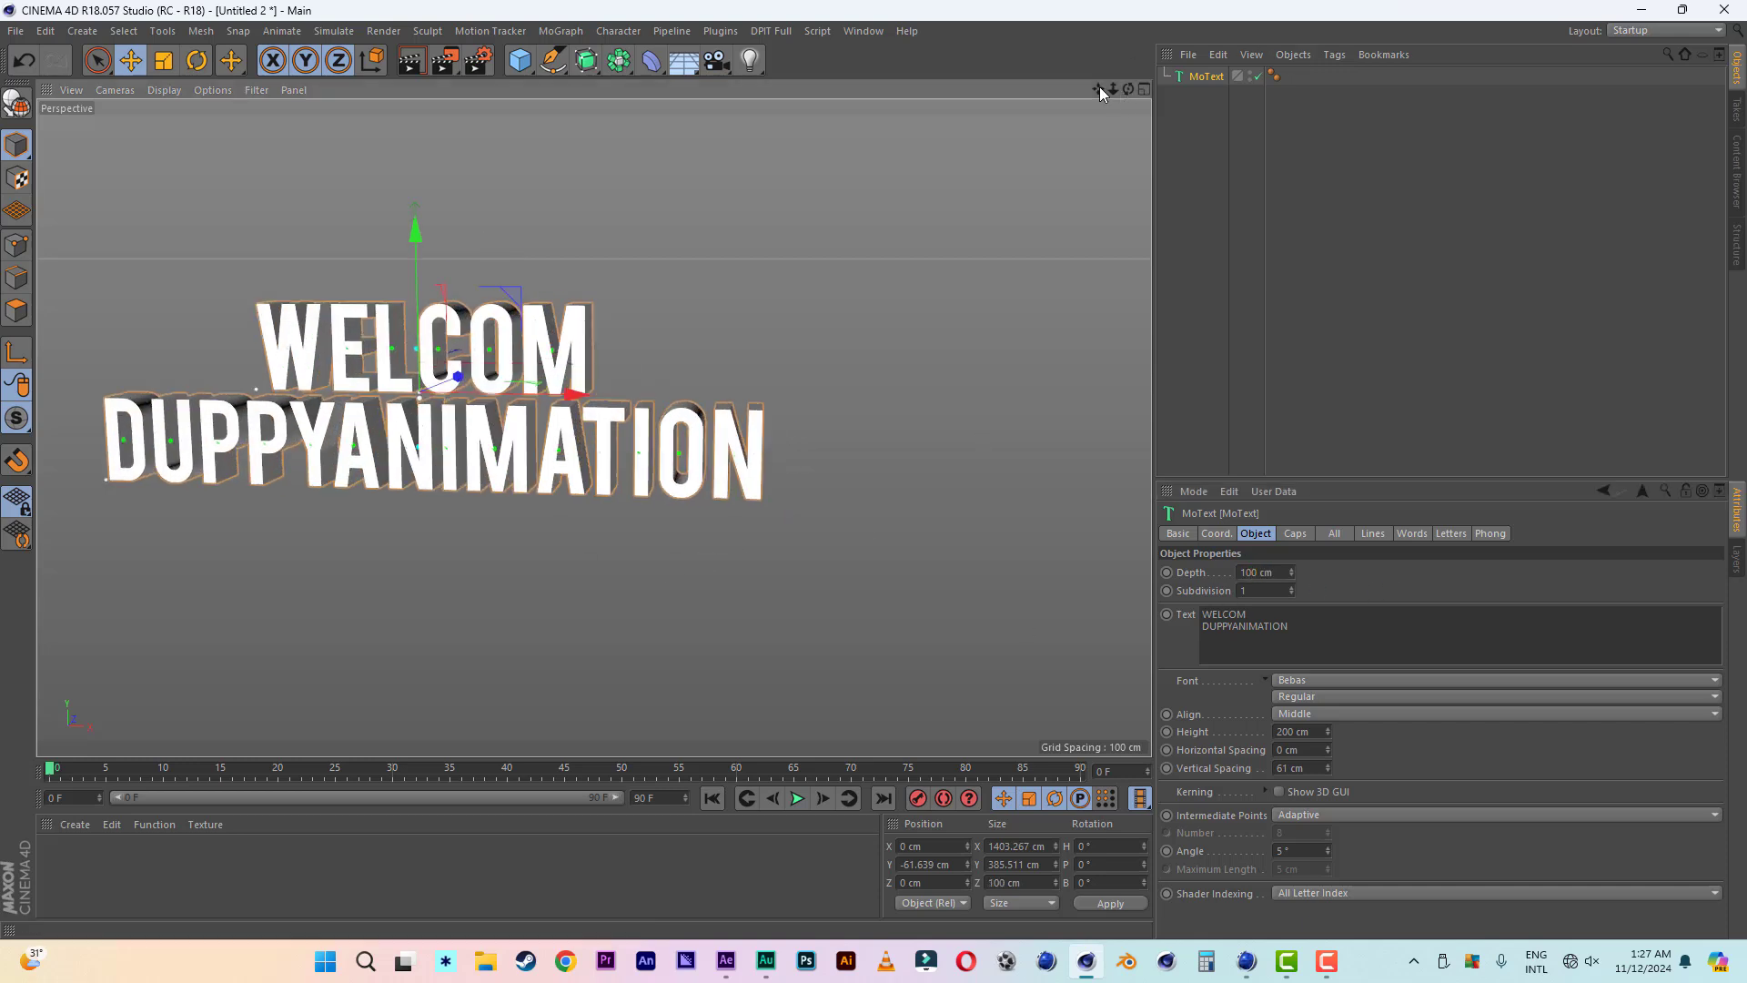
- Add a MoGraph Random effector to the selected MoText object
drag(1099, 88, 1321, 91)
alt+drag(739, 320, 775, 318)
drag(1113, 89, 1125, 173)
drag(1128, 89, 1115, 103)
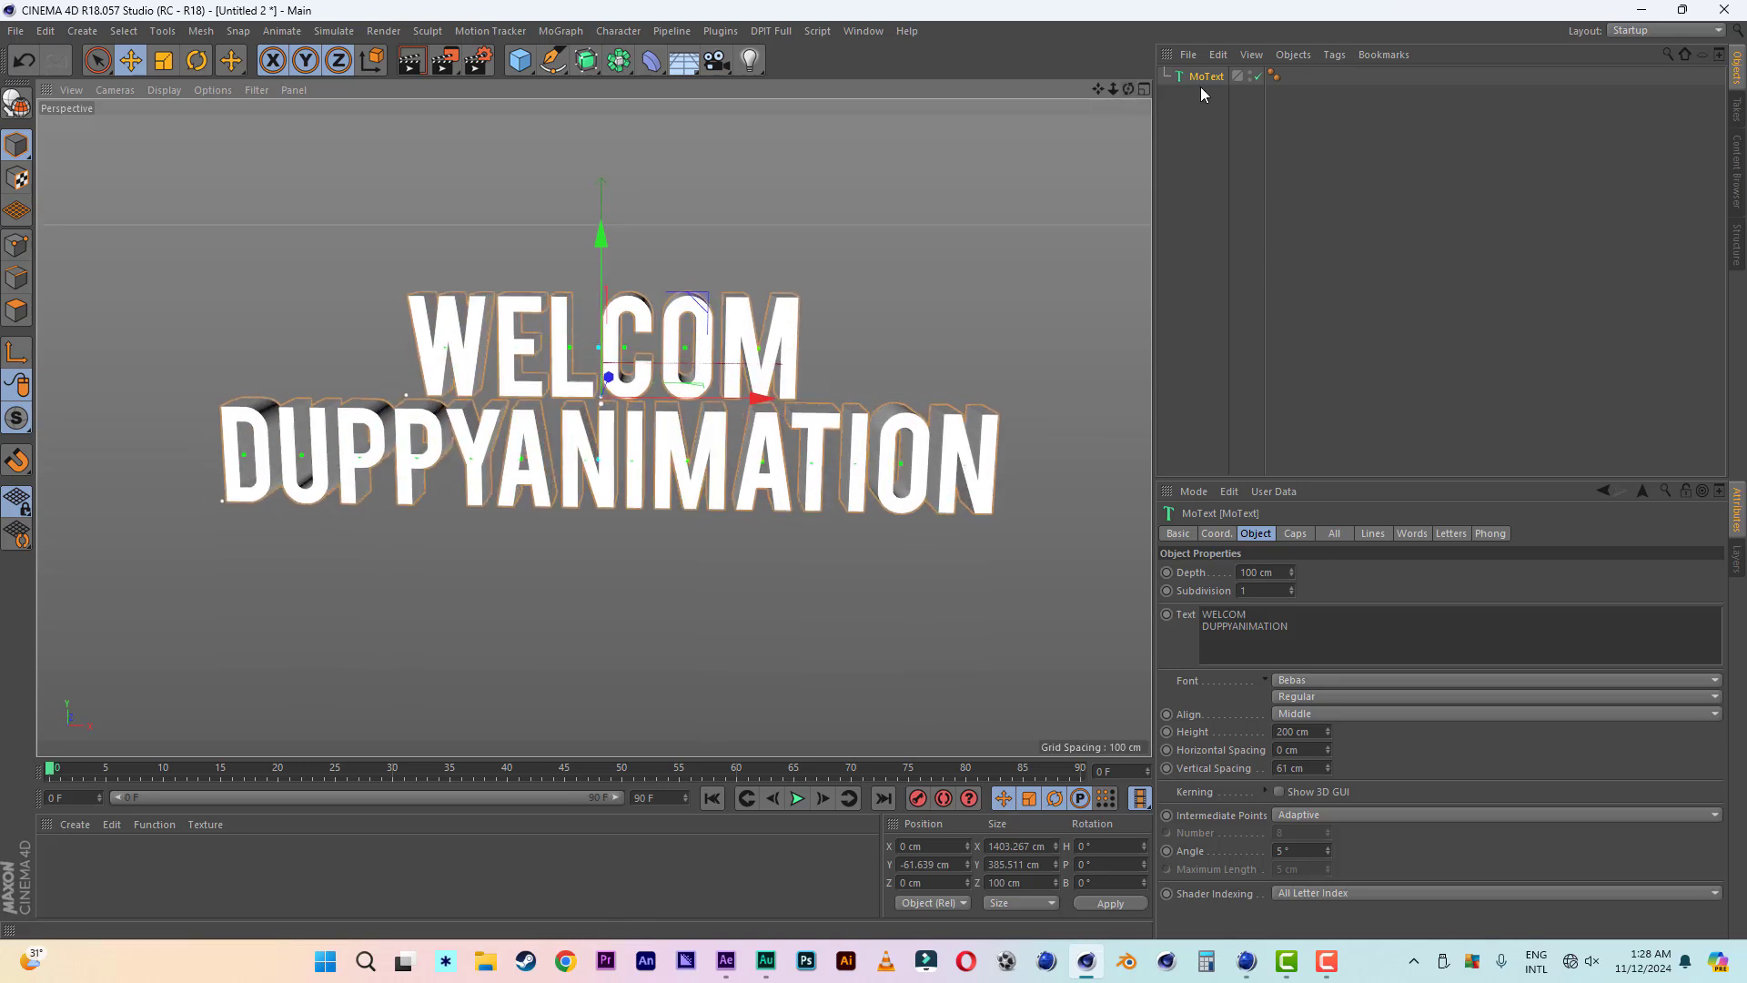
click(1201, 91)
click(1203, 78)
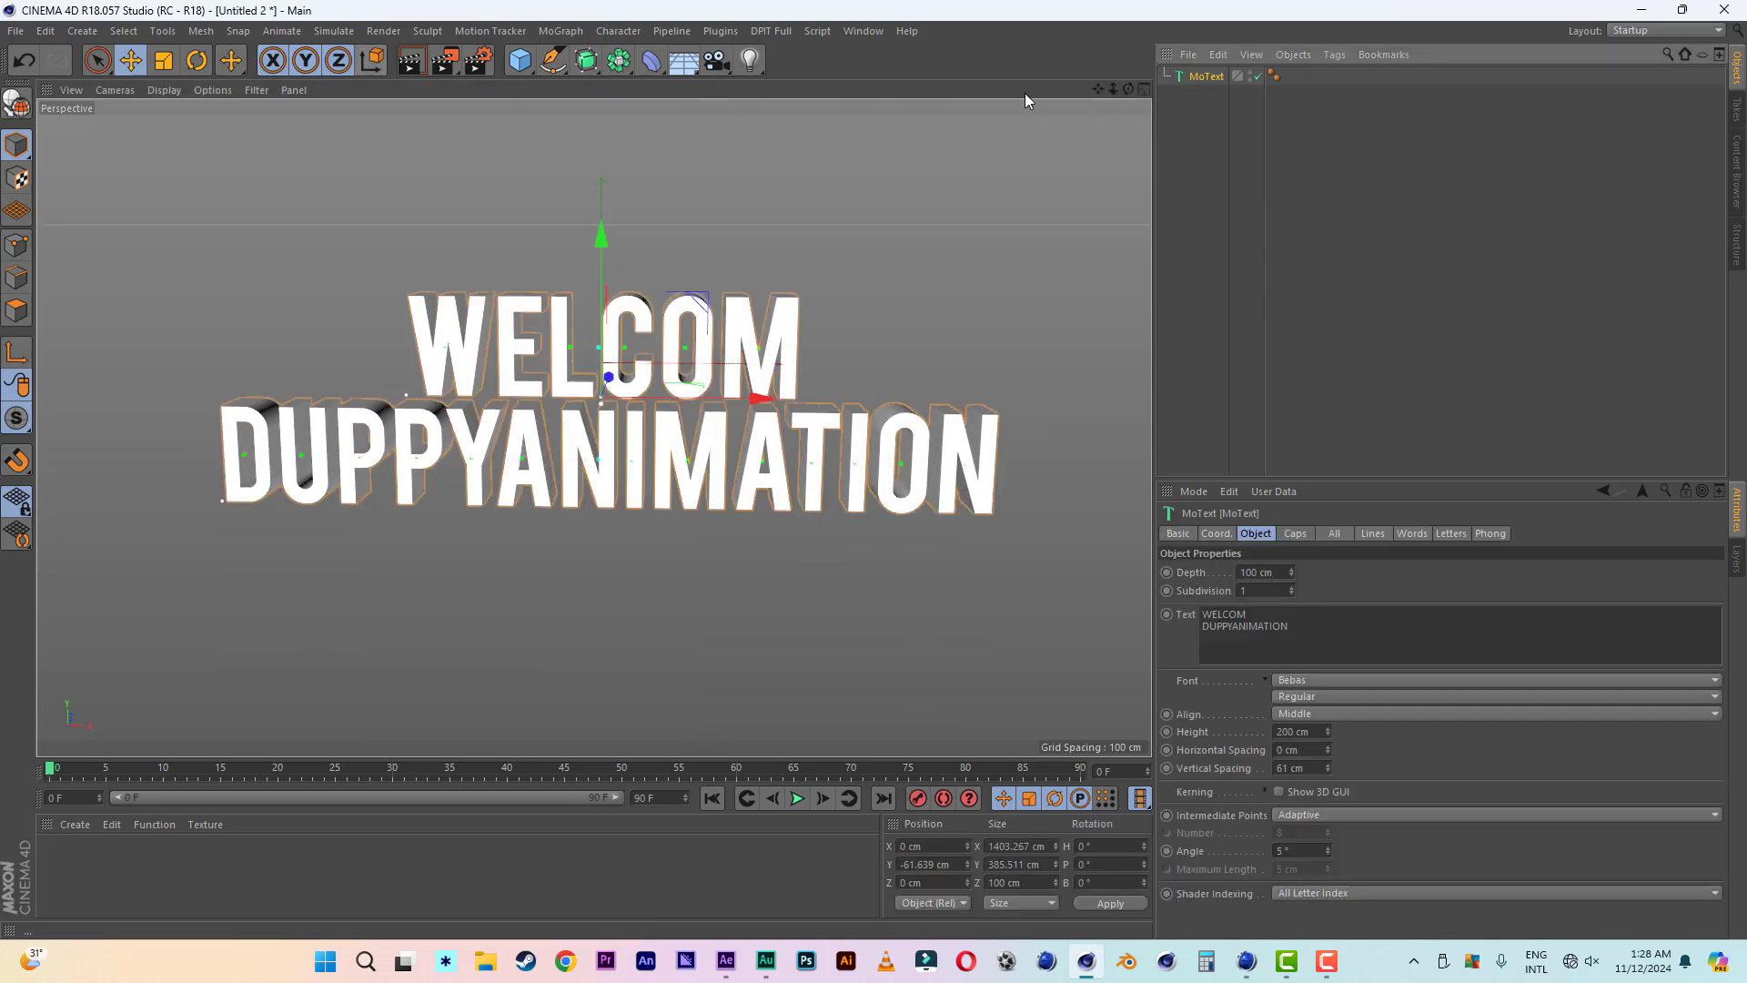
click(561, 30)
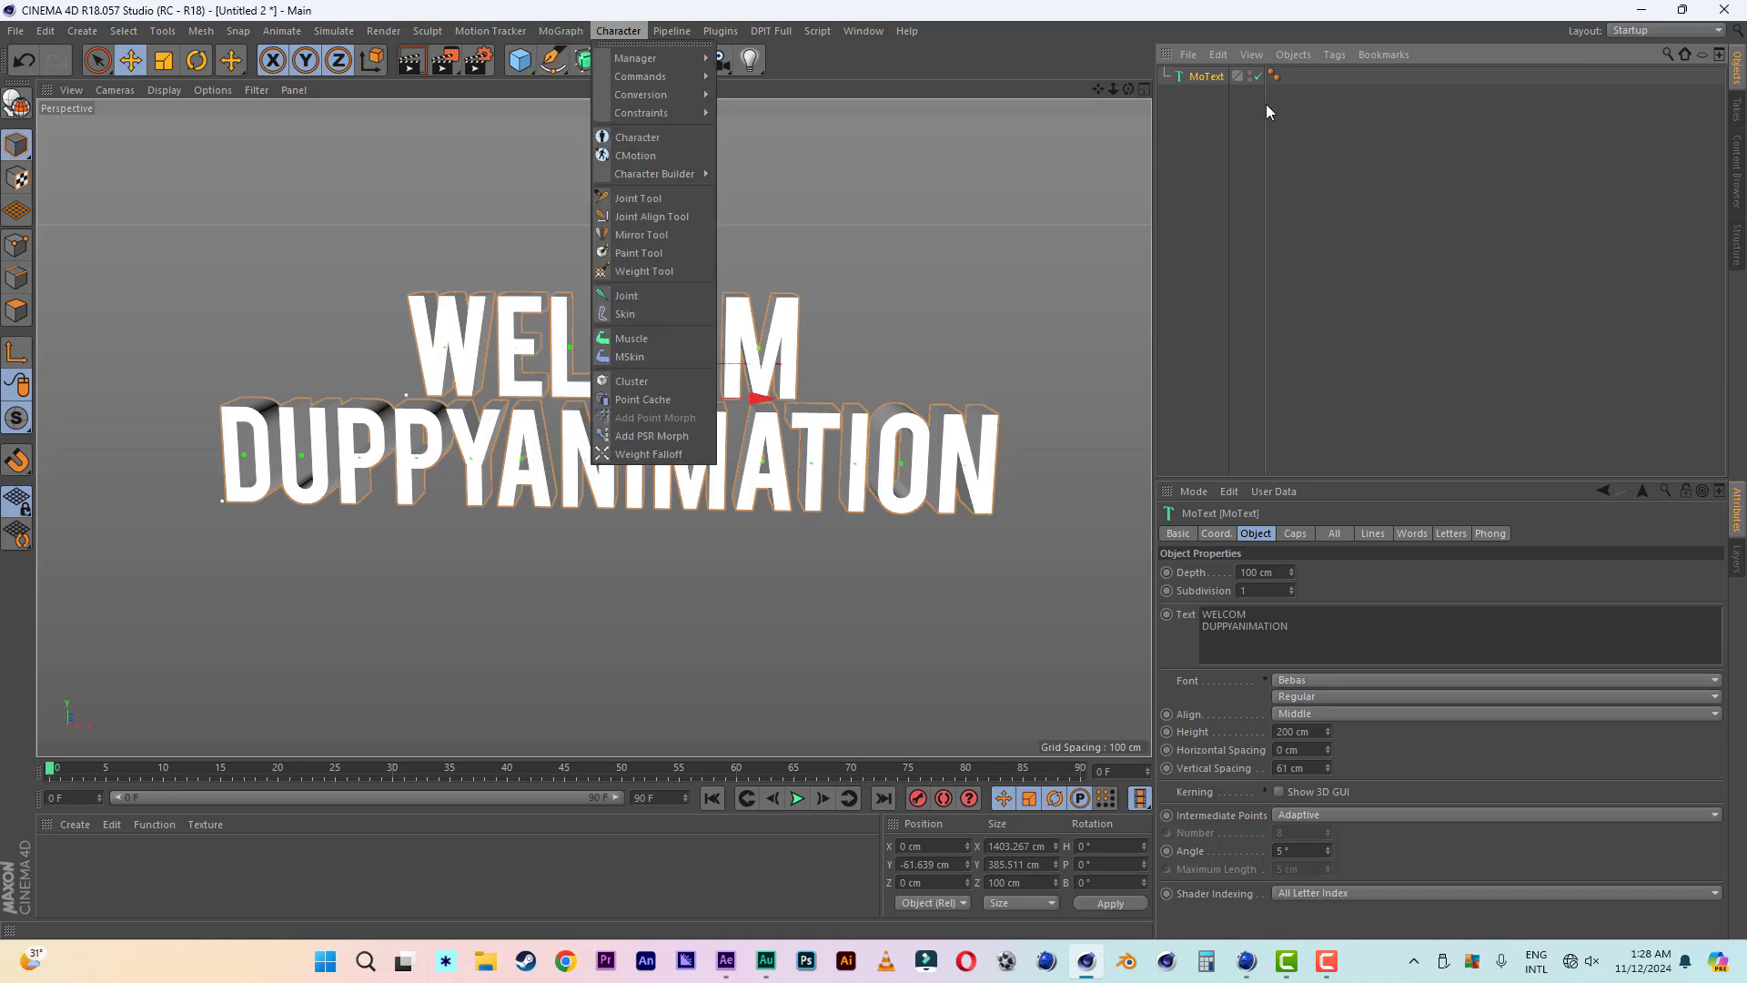
click(1267, 109)
click(559, 30)
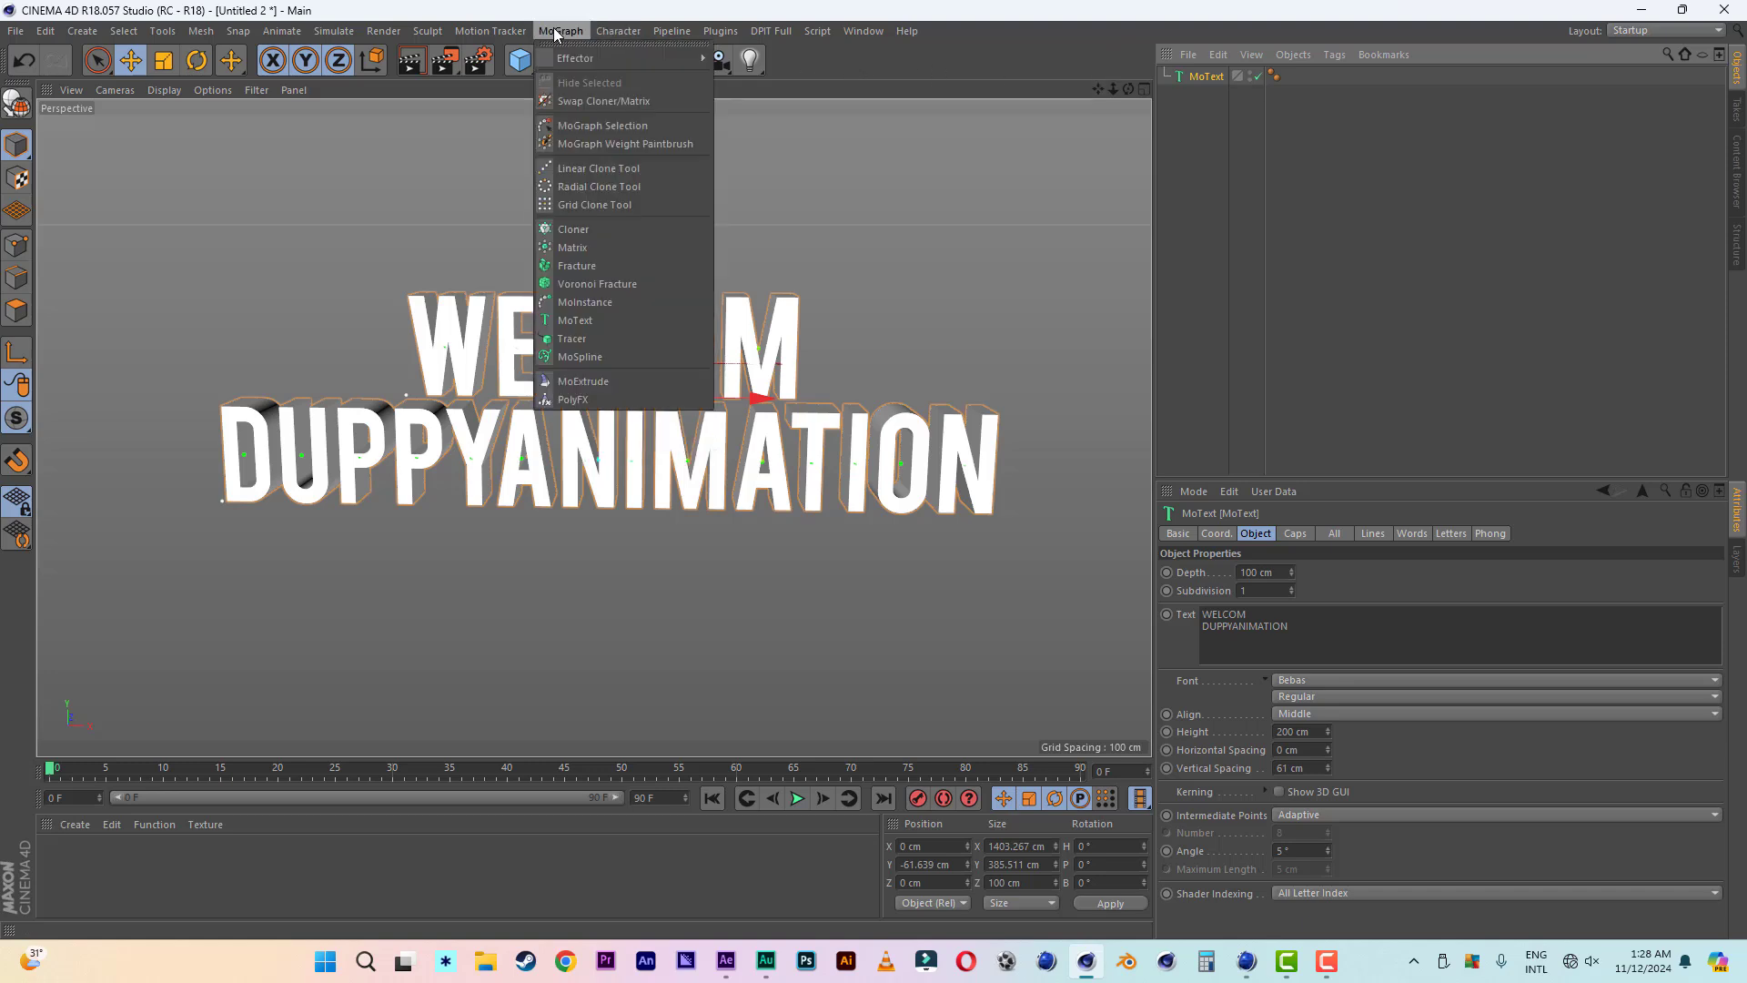
mouse_move(575, 62)
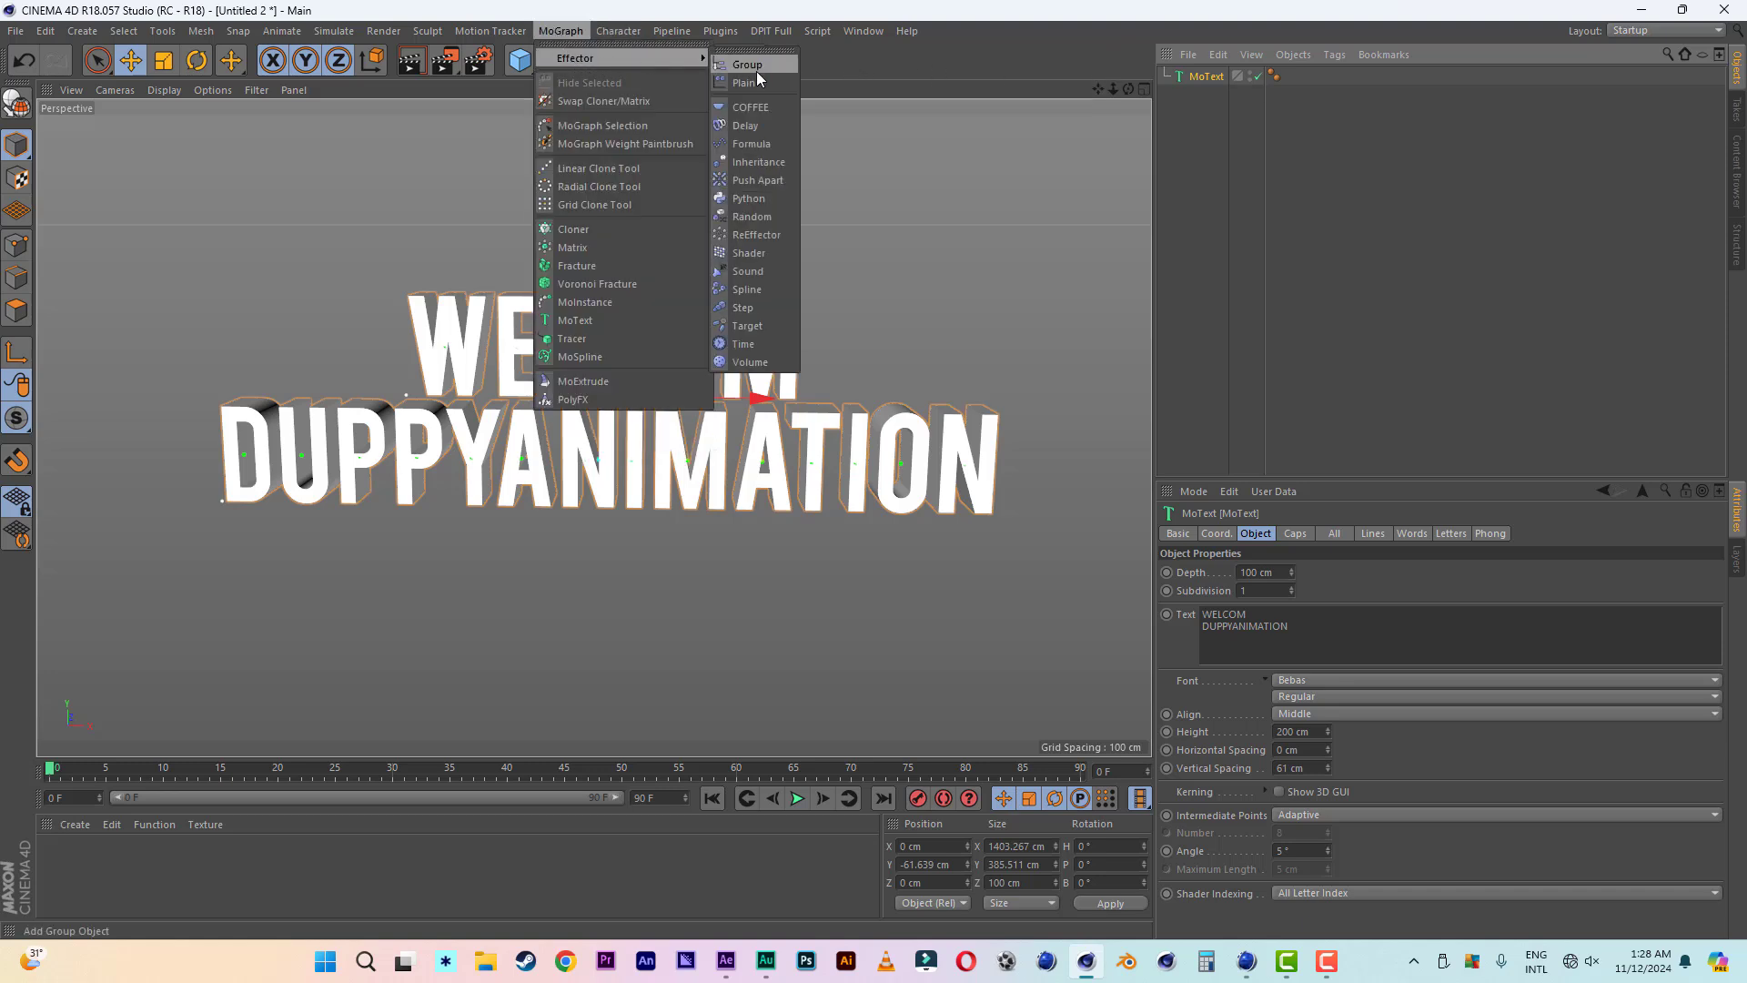
click(757, 215)
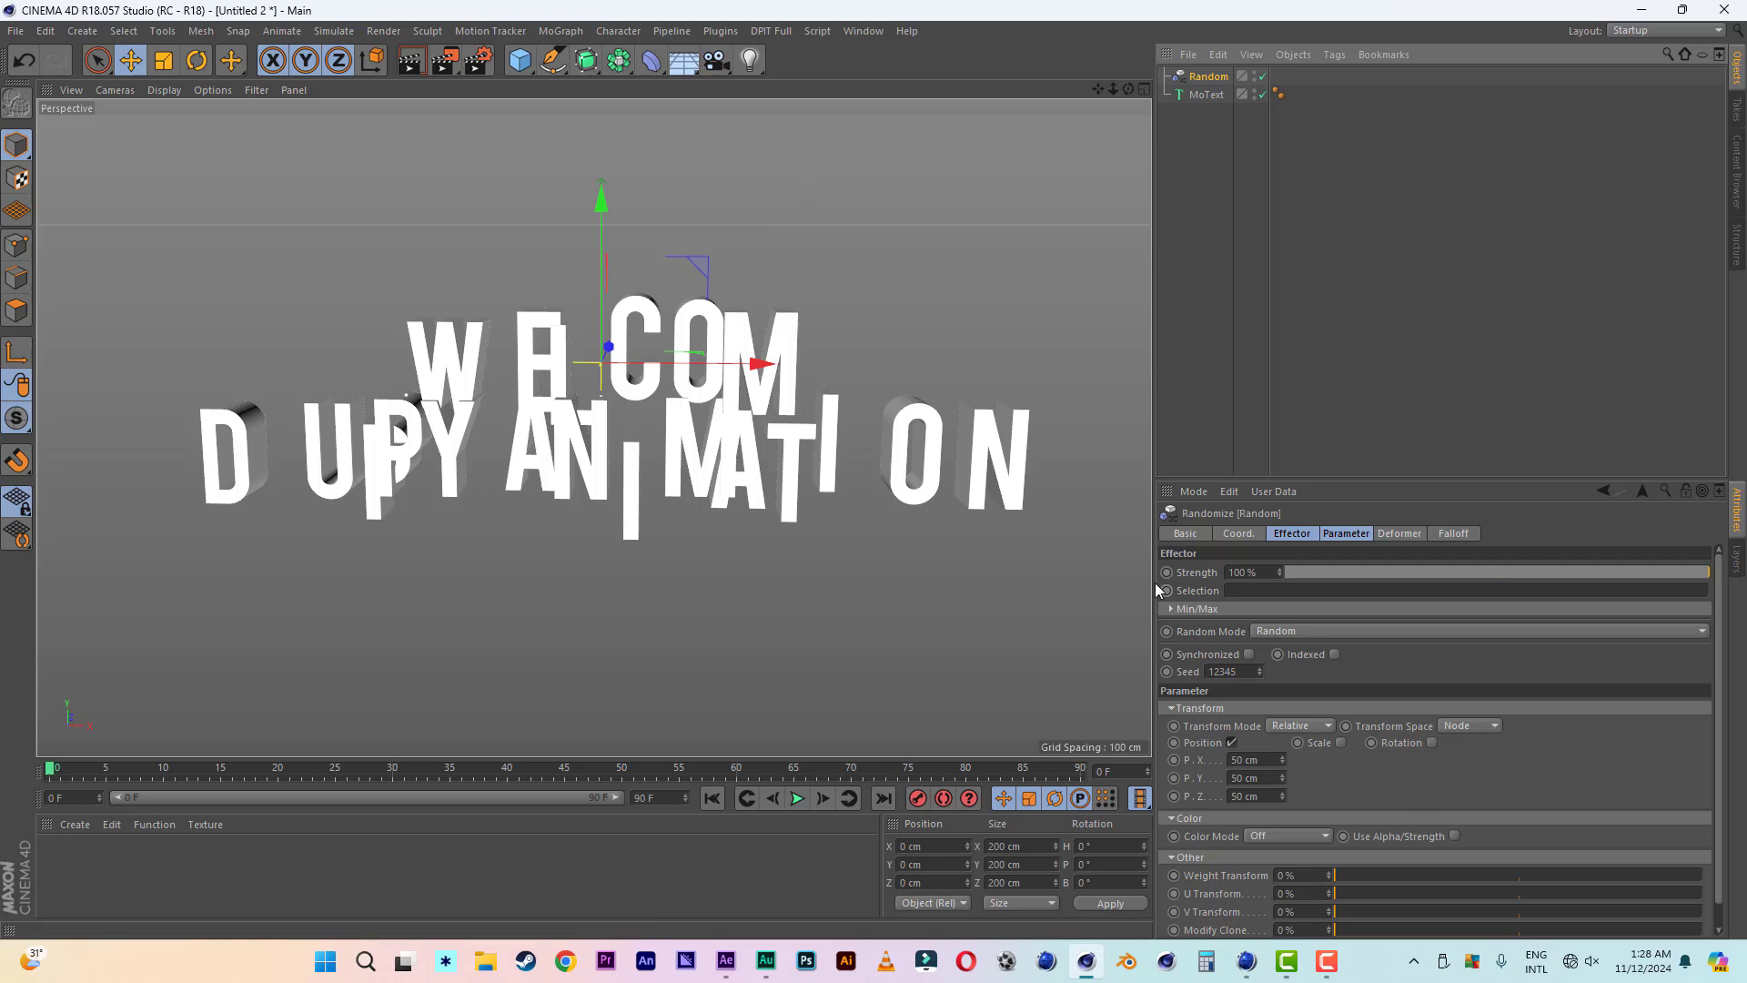
- Keyframe the Random effector's Strength at 100% on frame 0 and 0% on frame 80
click(1285, 537)
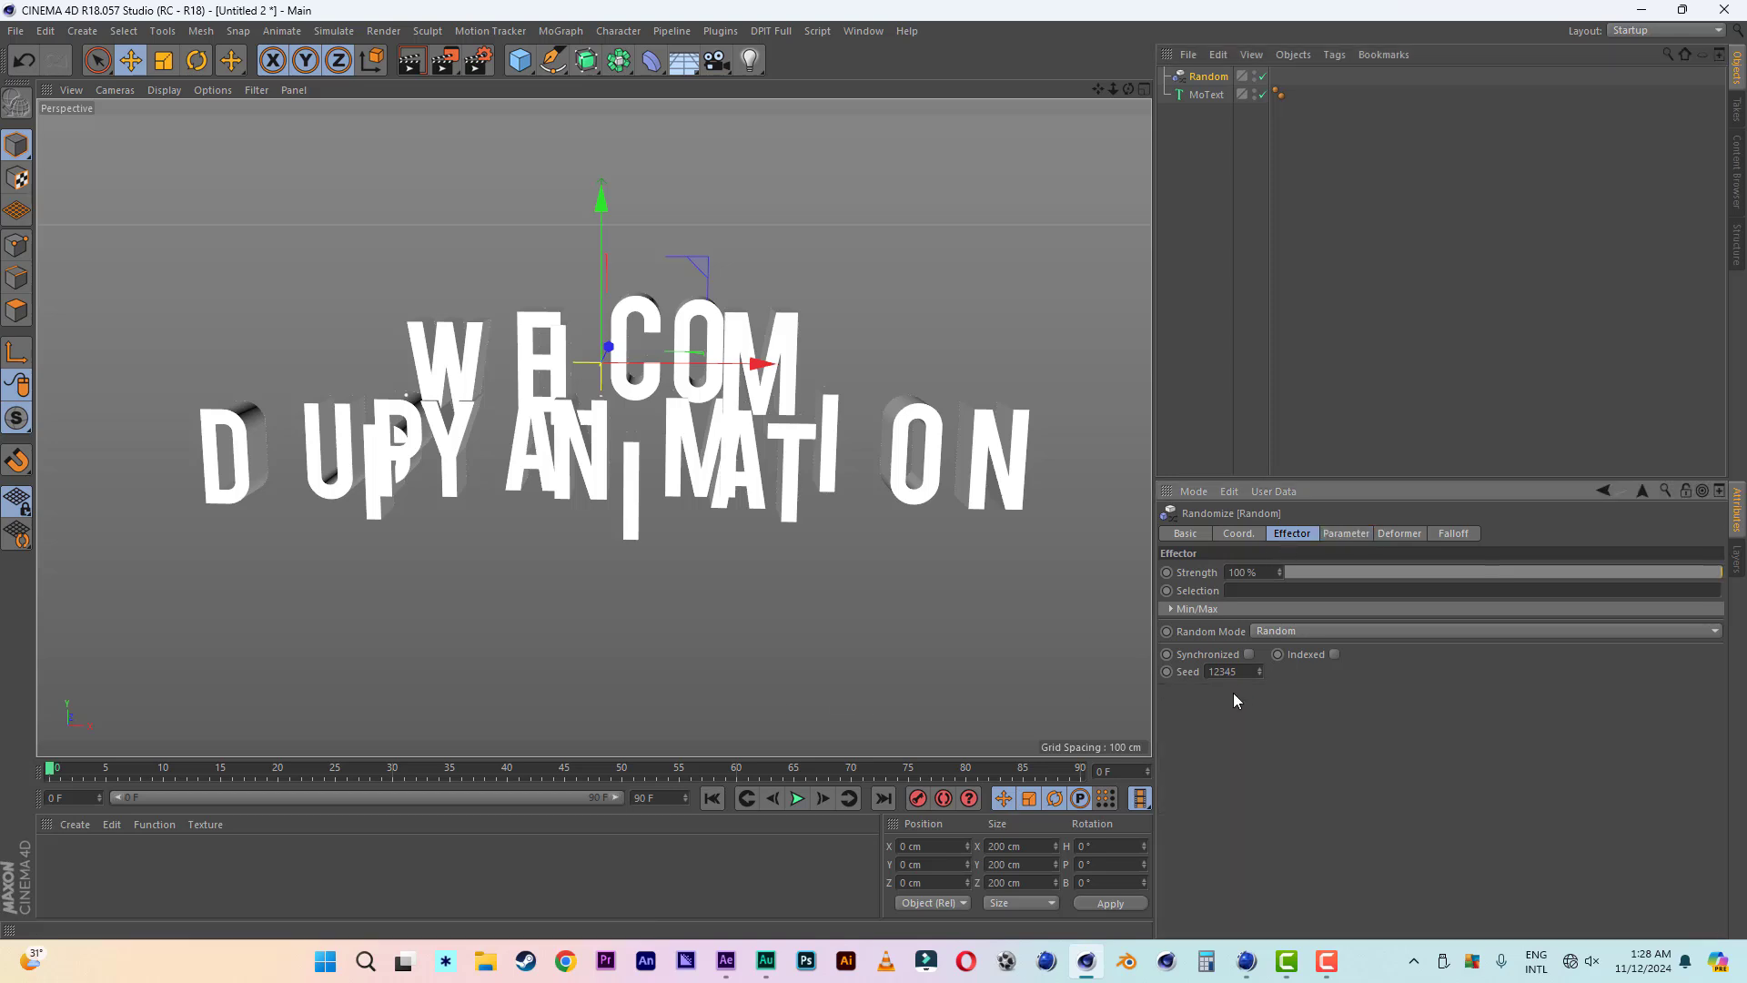
click(1169, 574)
click(967, 772)
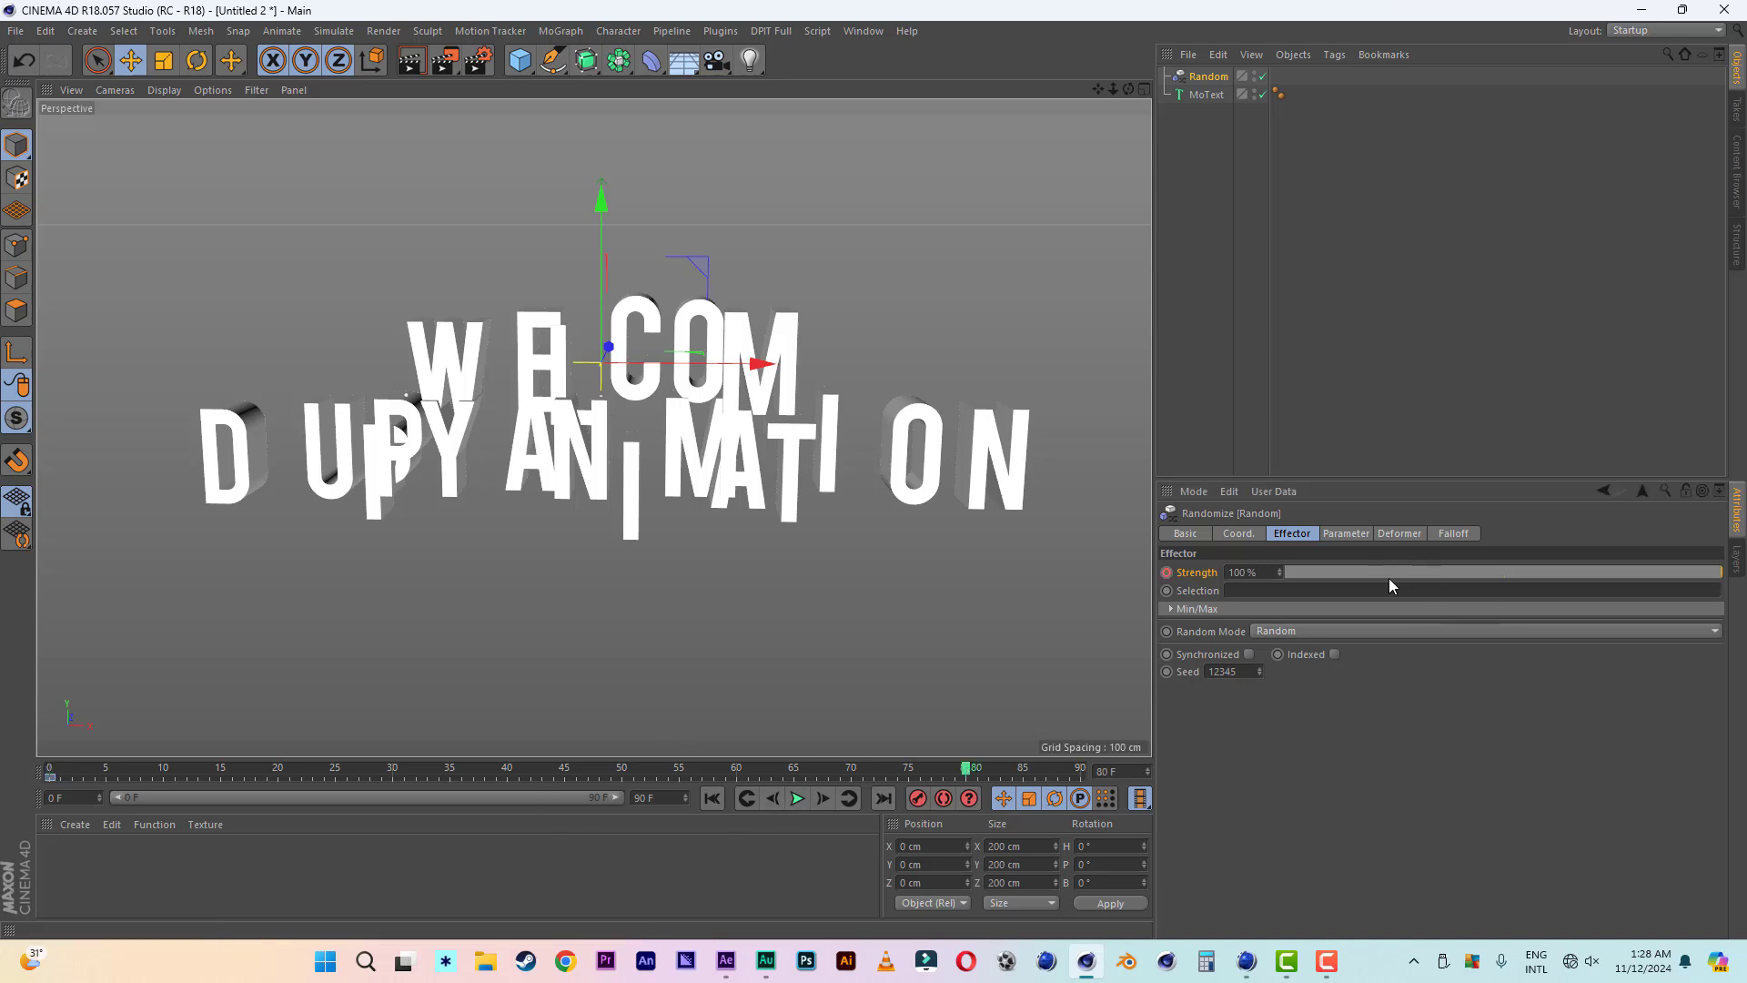
drag(1389, 585, 1232, 579)
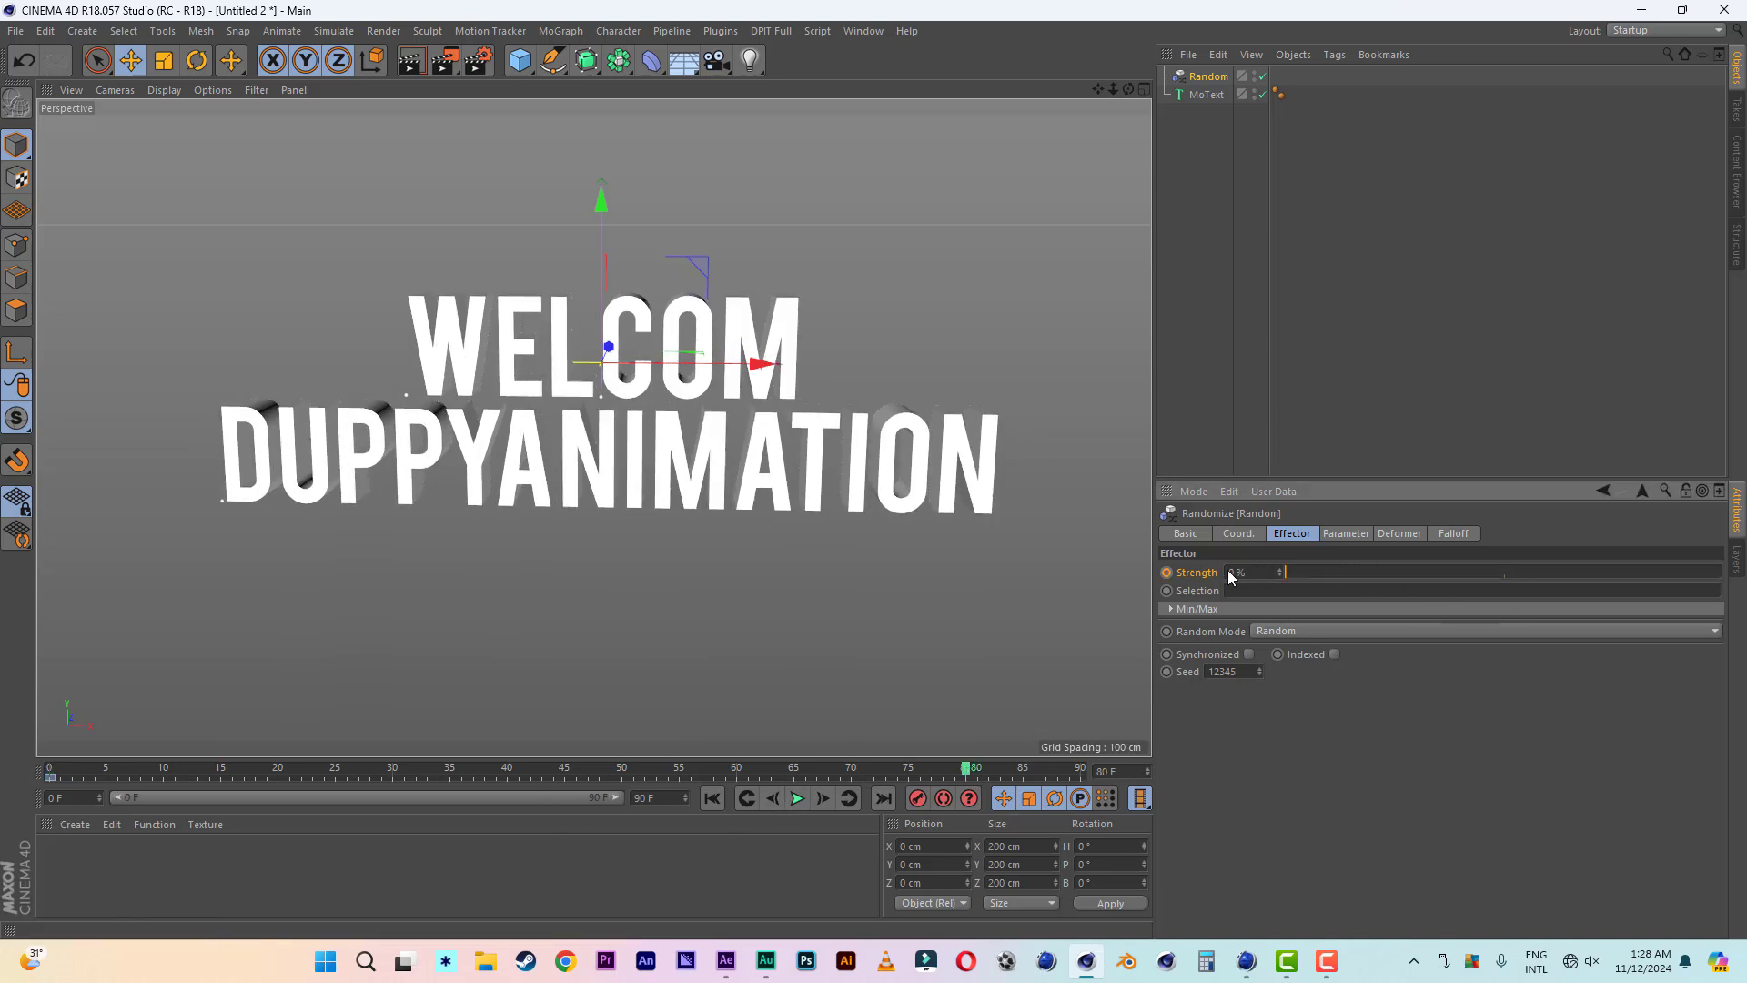
click(1168, 573)
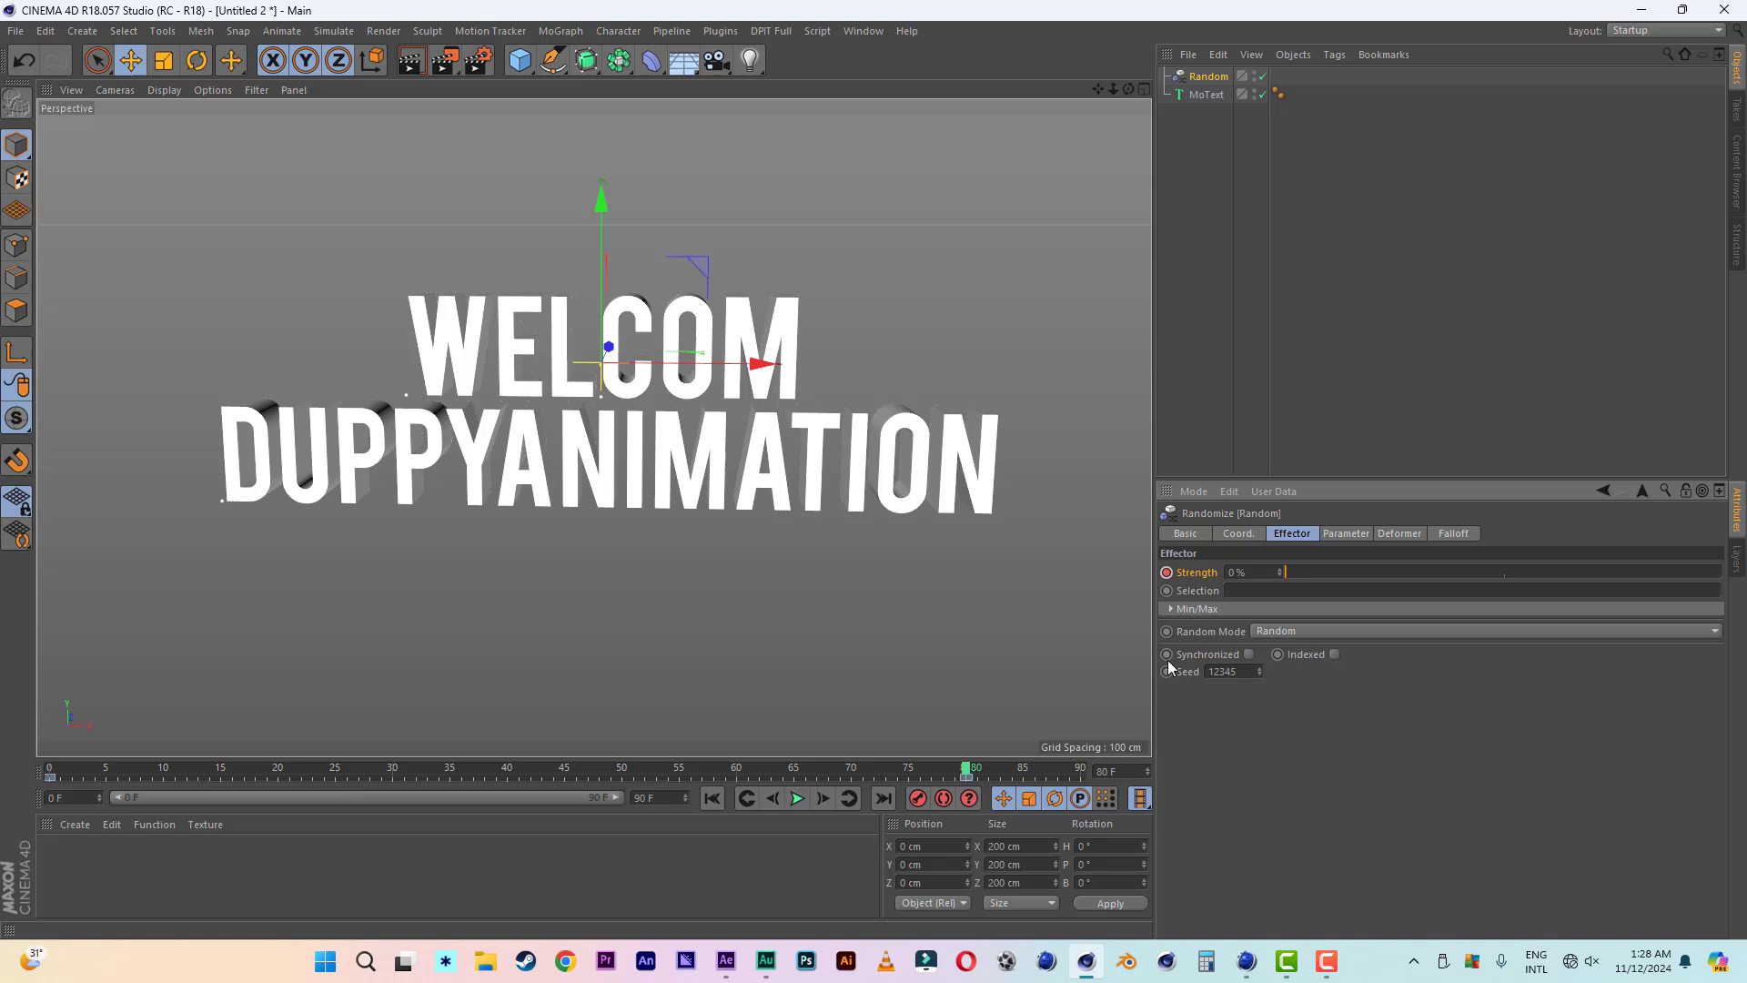
- Play the letter-assembly animation from the first frame and view the text from a lower angle
click(714, 801)
click(799, 800)
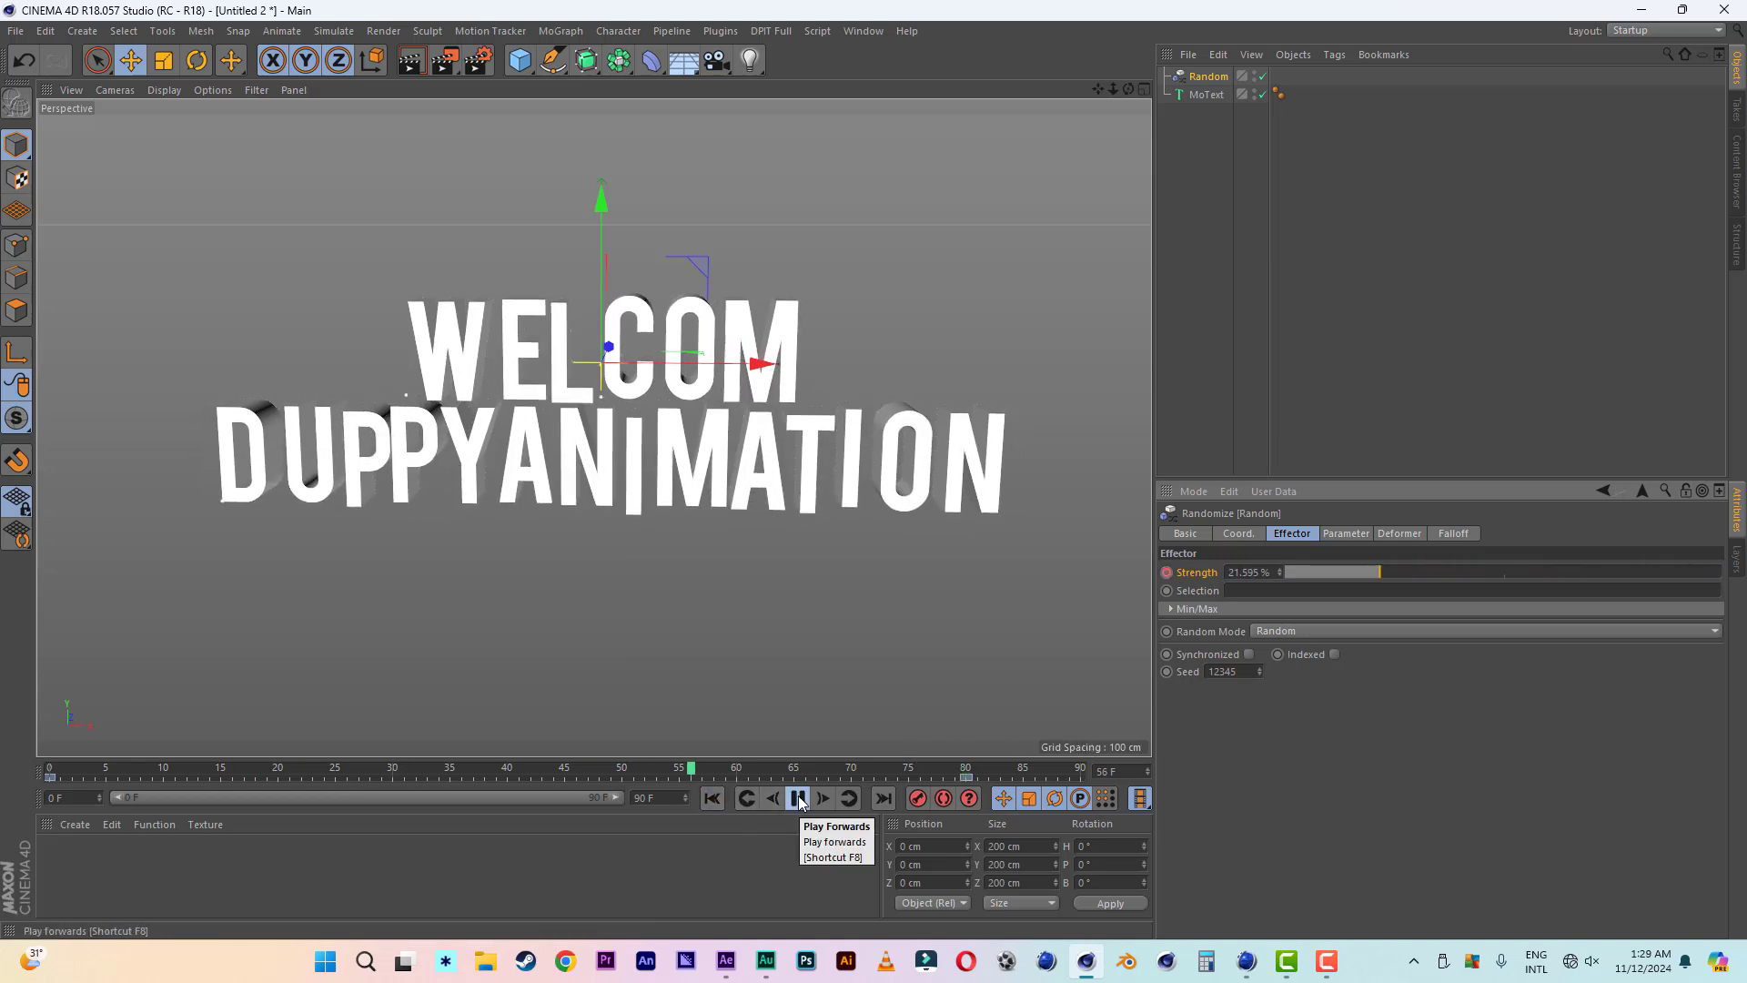
click(799, 797)
drag(1130, 89, 1120, 66)
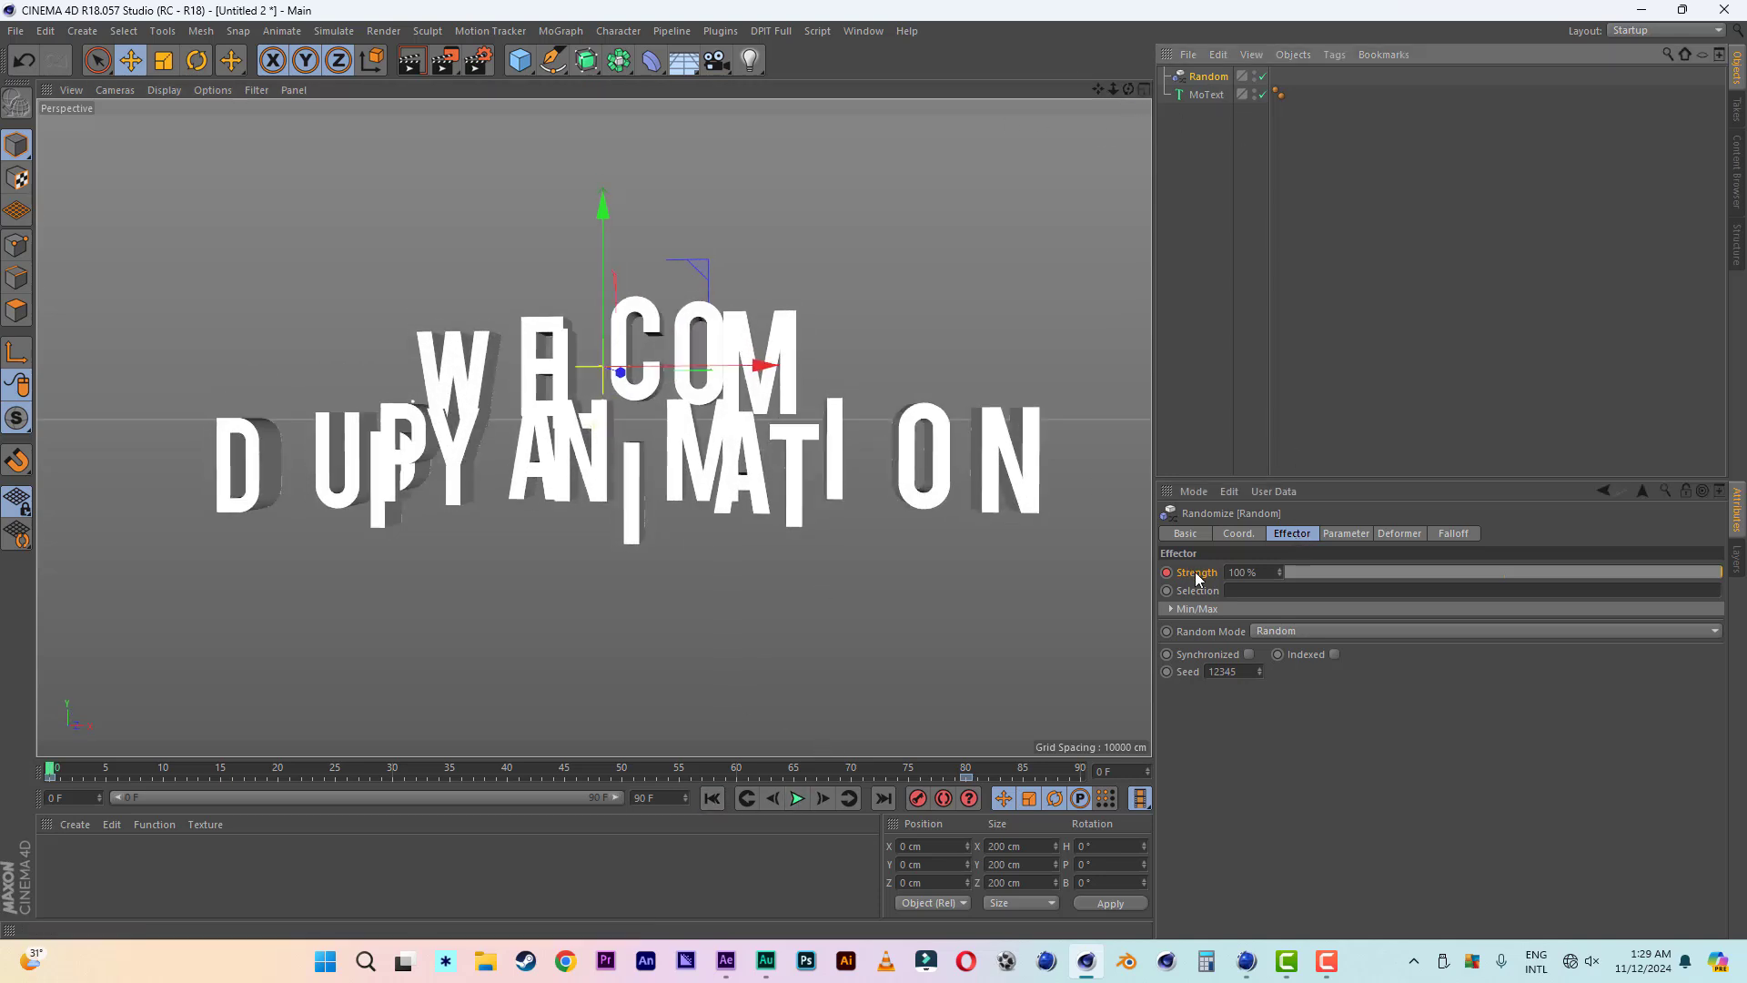
- Try the Gaussian, Noise and Turbulence random modes on the effector, and settle on Sorted
click(1270, 632)
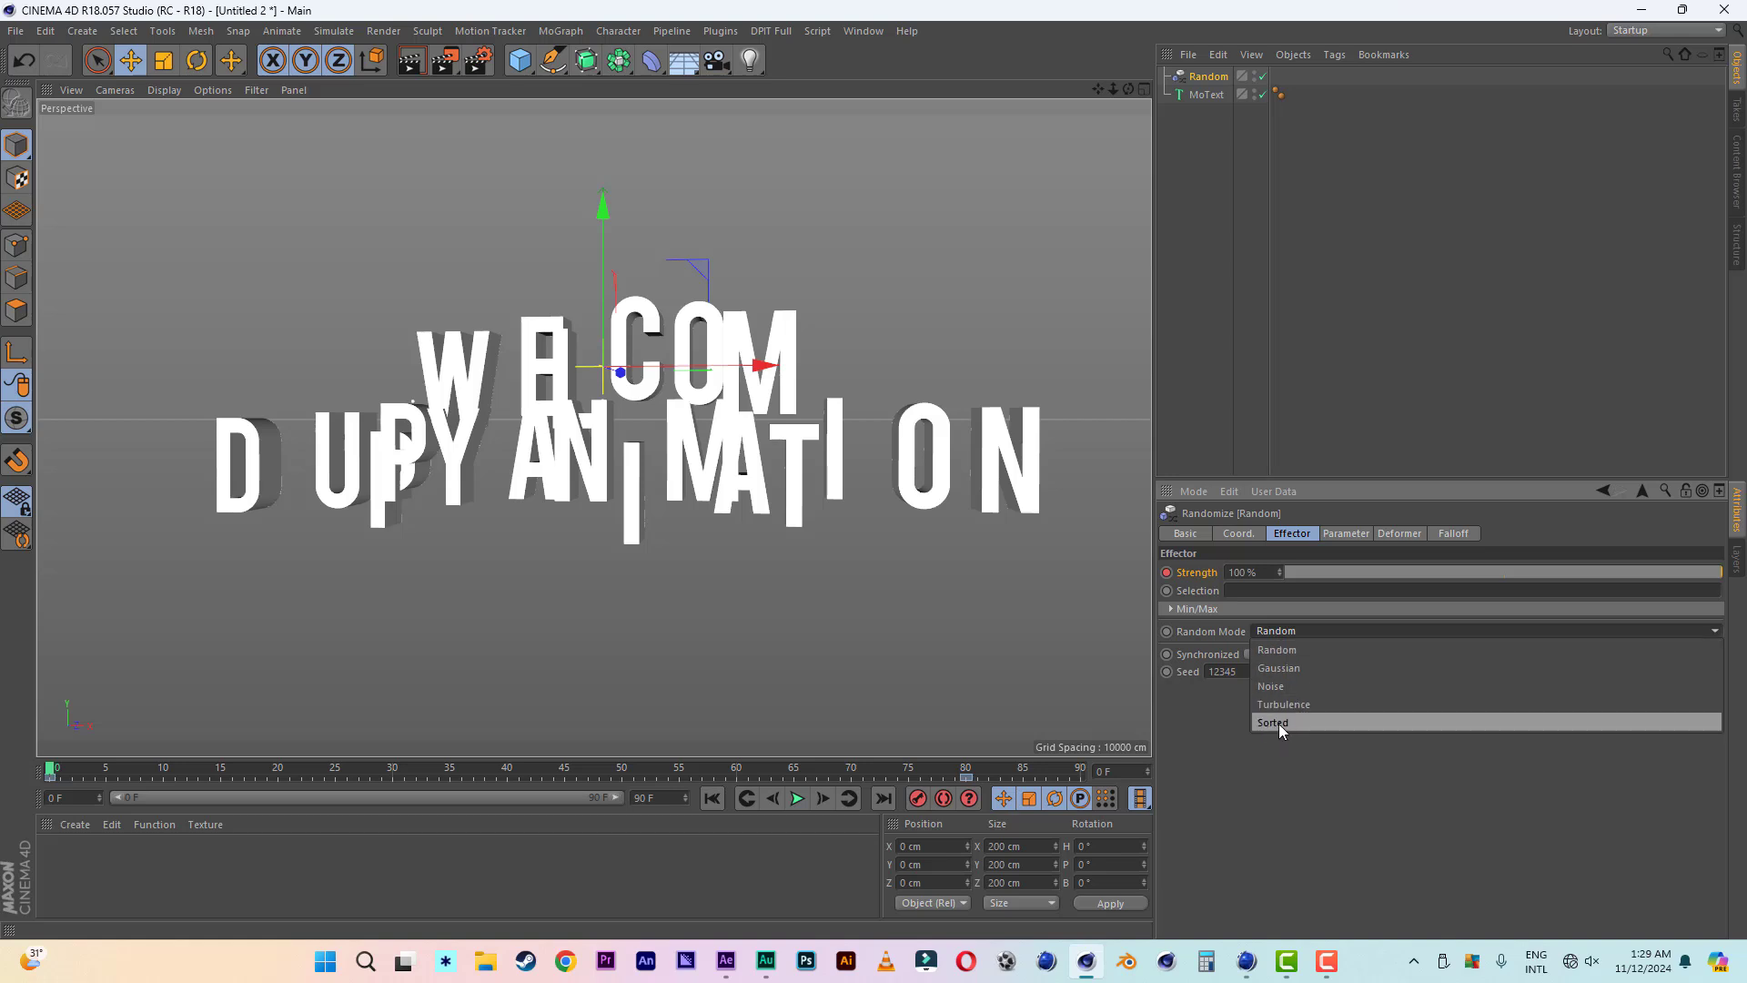
click(1296, 669)
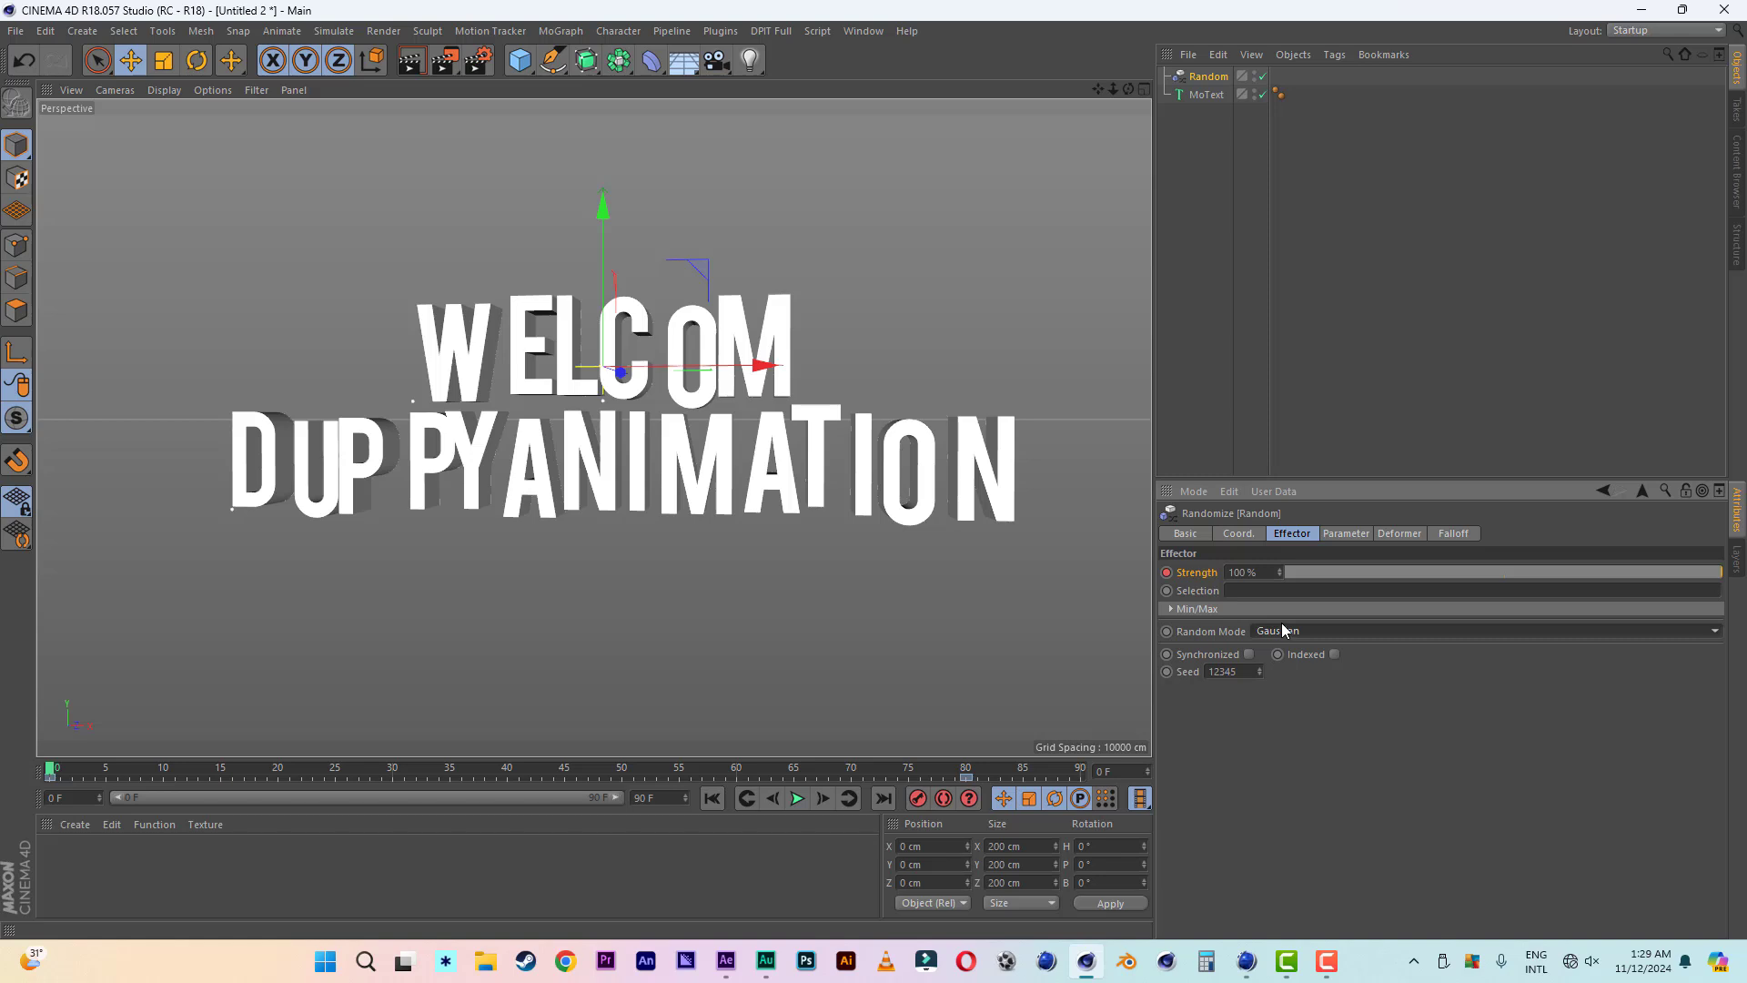
click(1283, 630)
click(1286, 686)
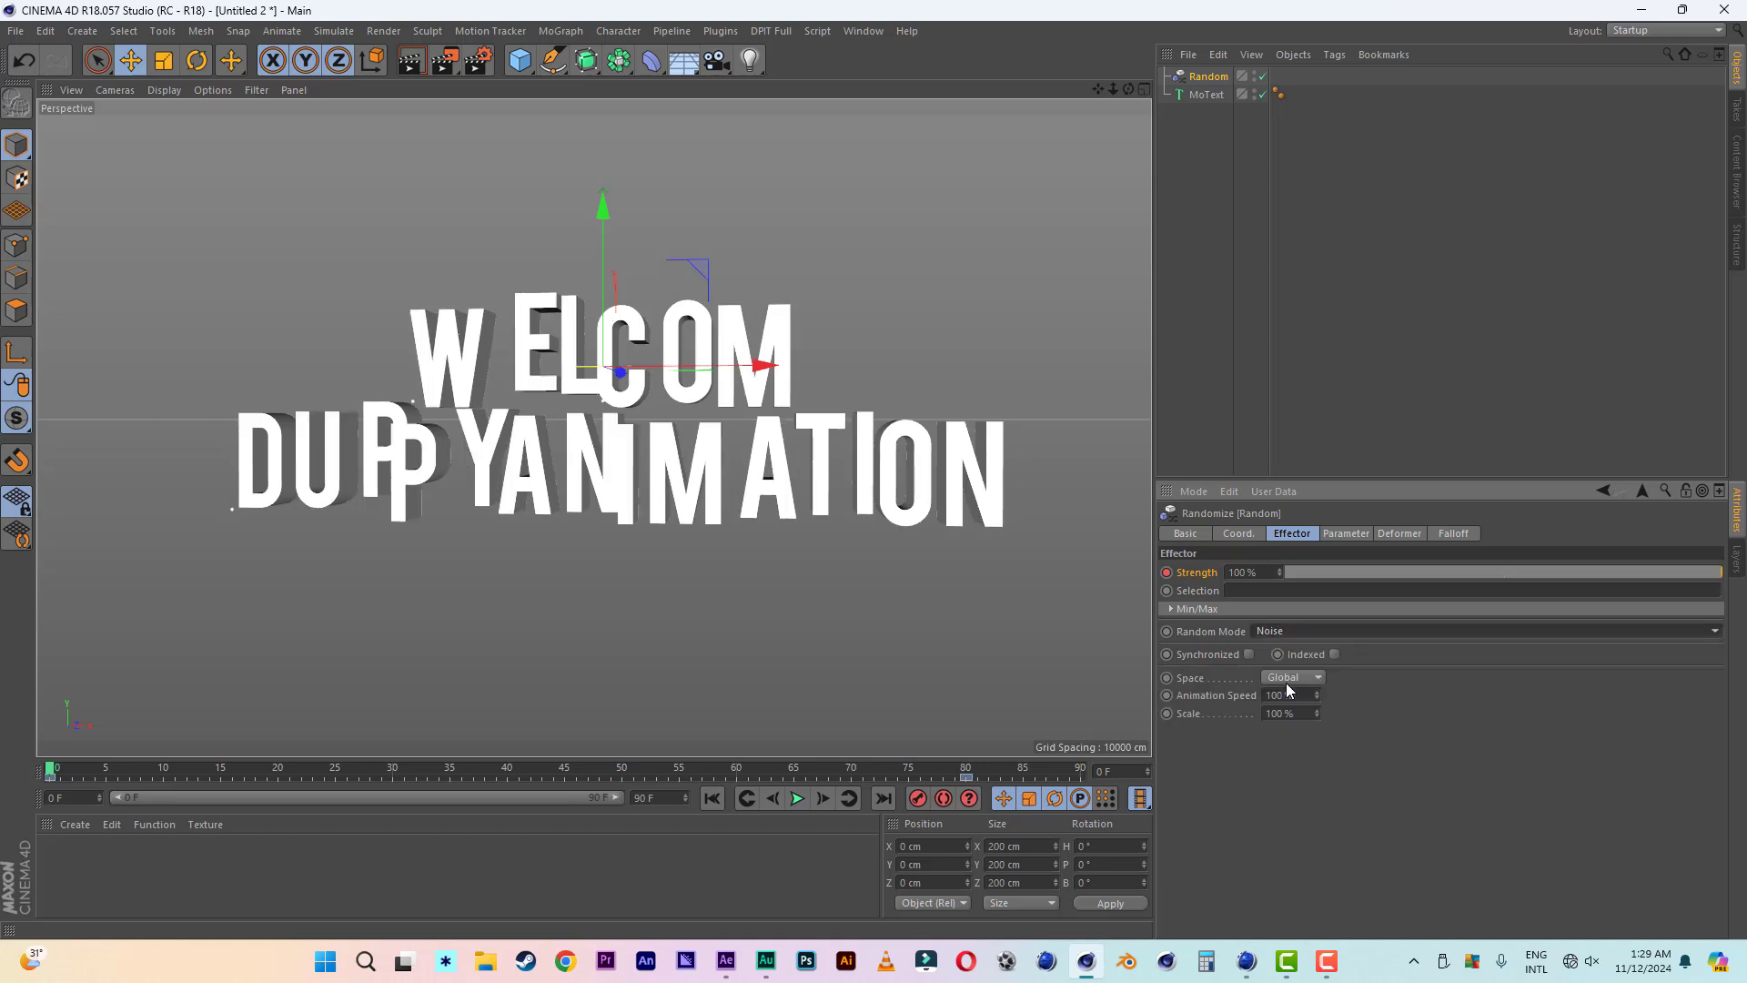
click(1285, 629)
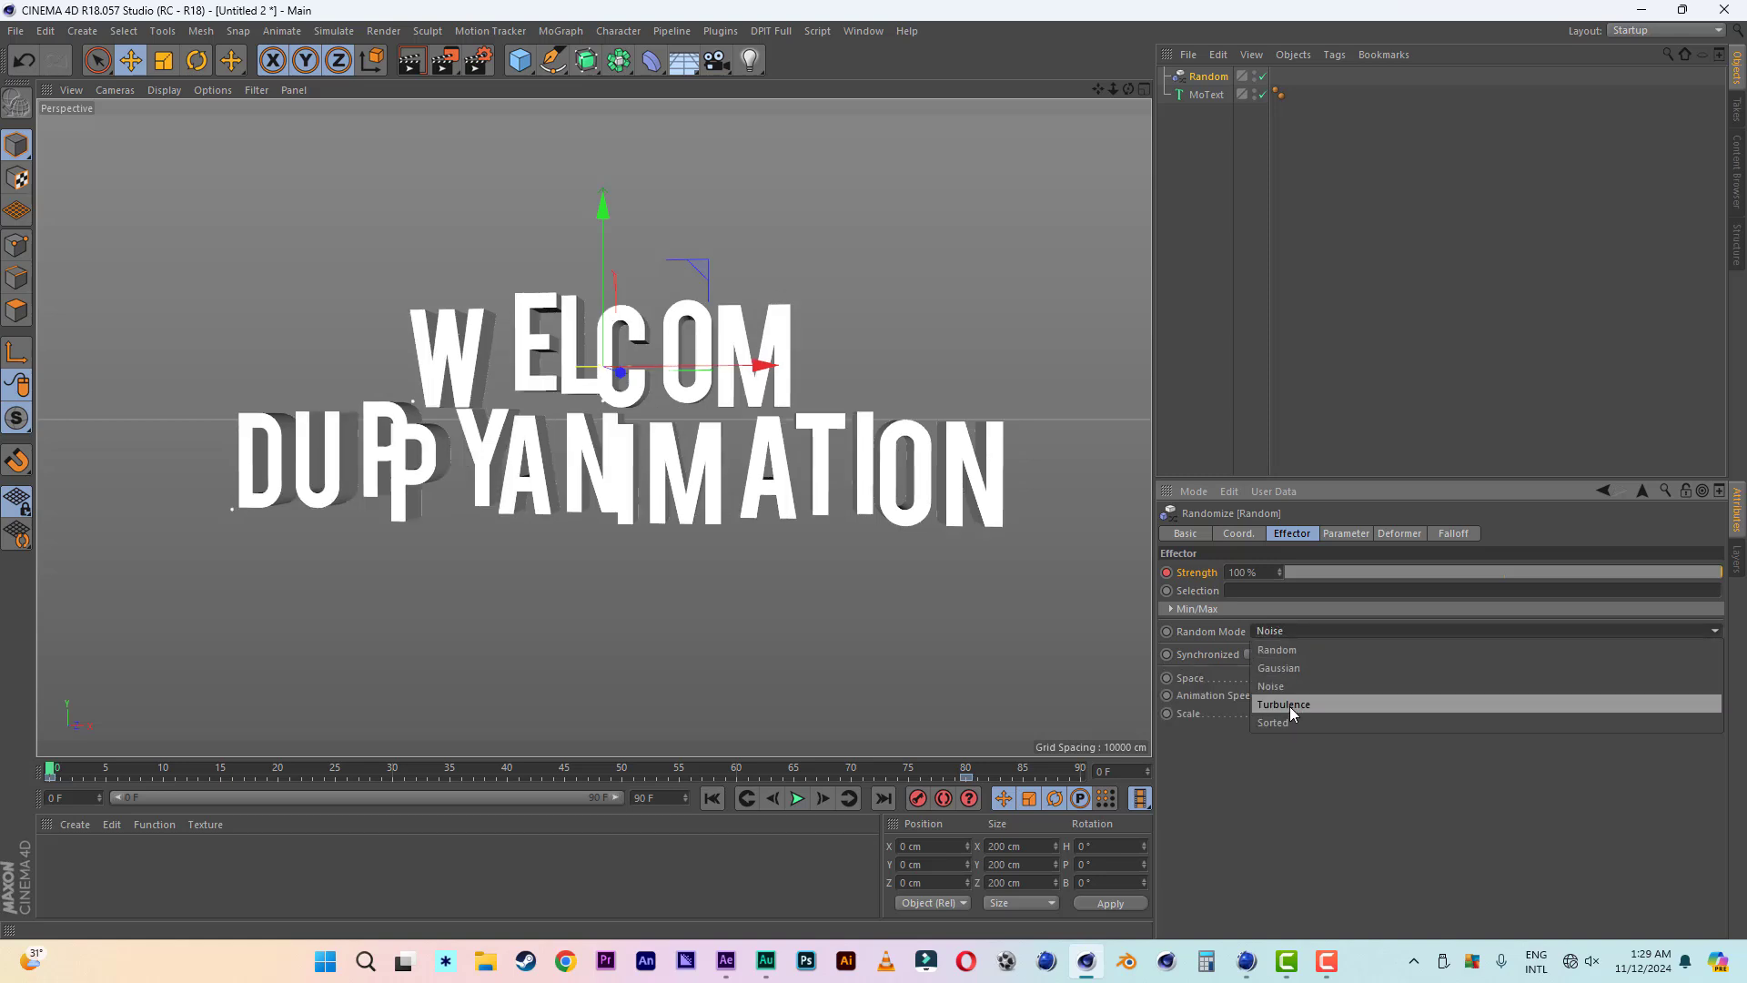
click(1291, 706)
click(1286, 628)
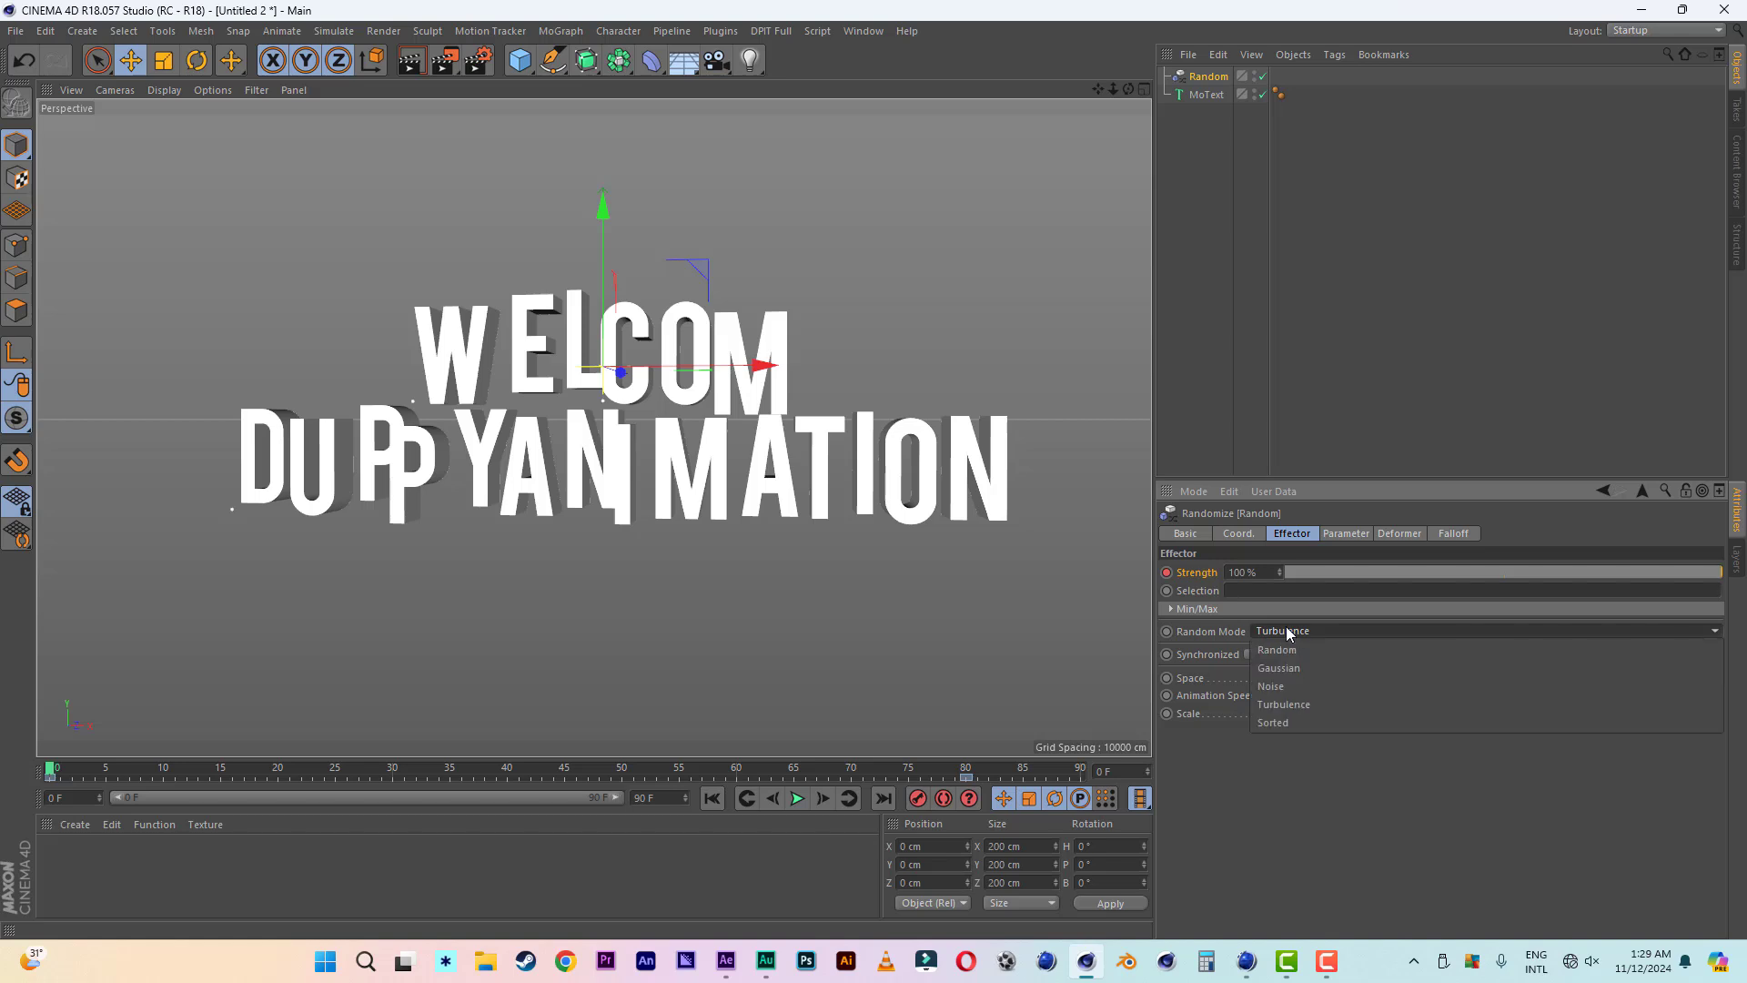
click(1290, 723)
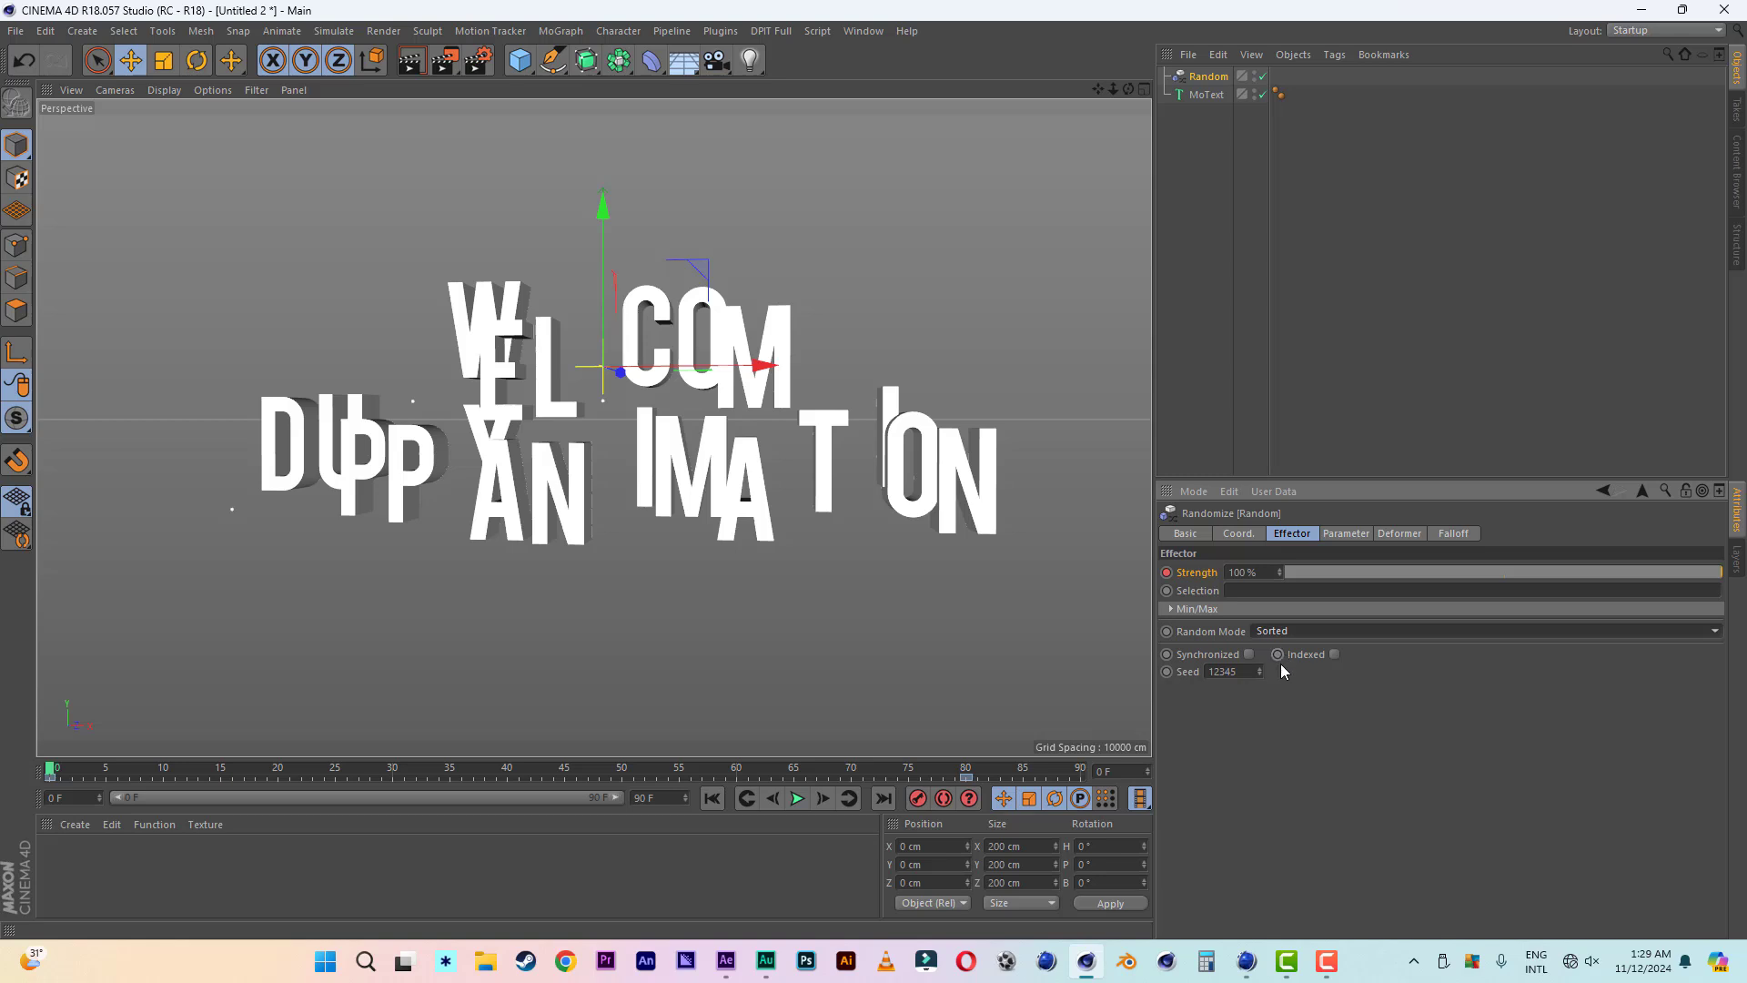
- Set the Random effector's X and Y position offsets to 0 cm
click(1347, 537)
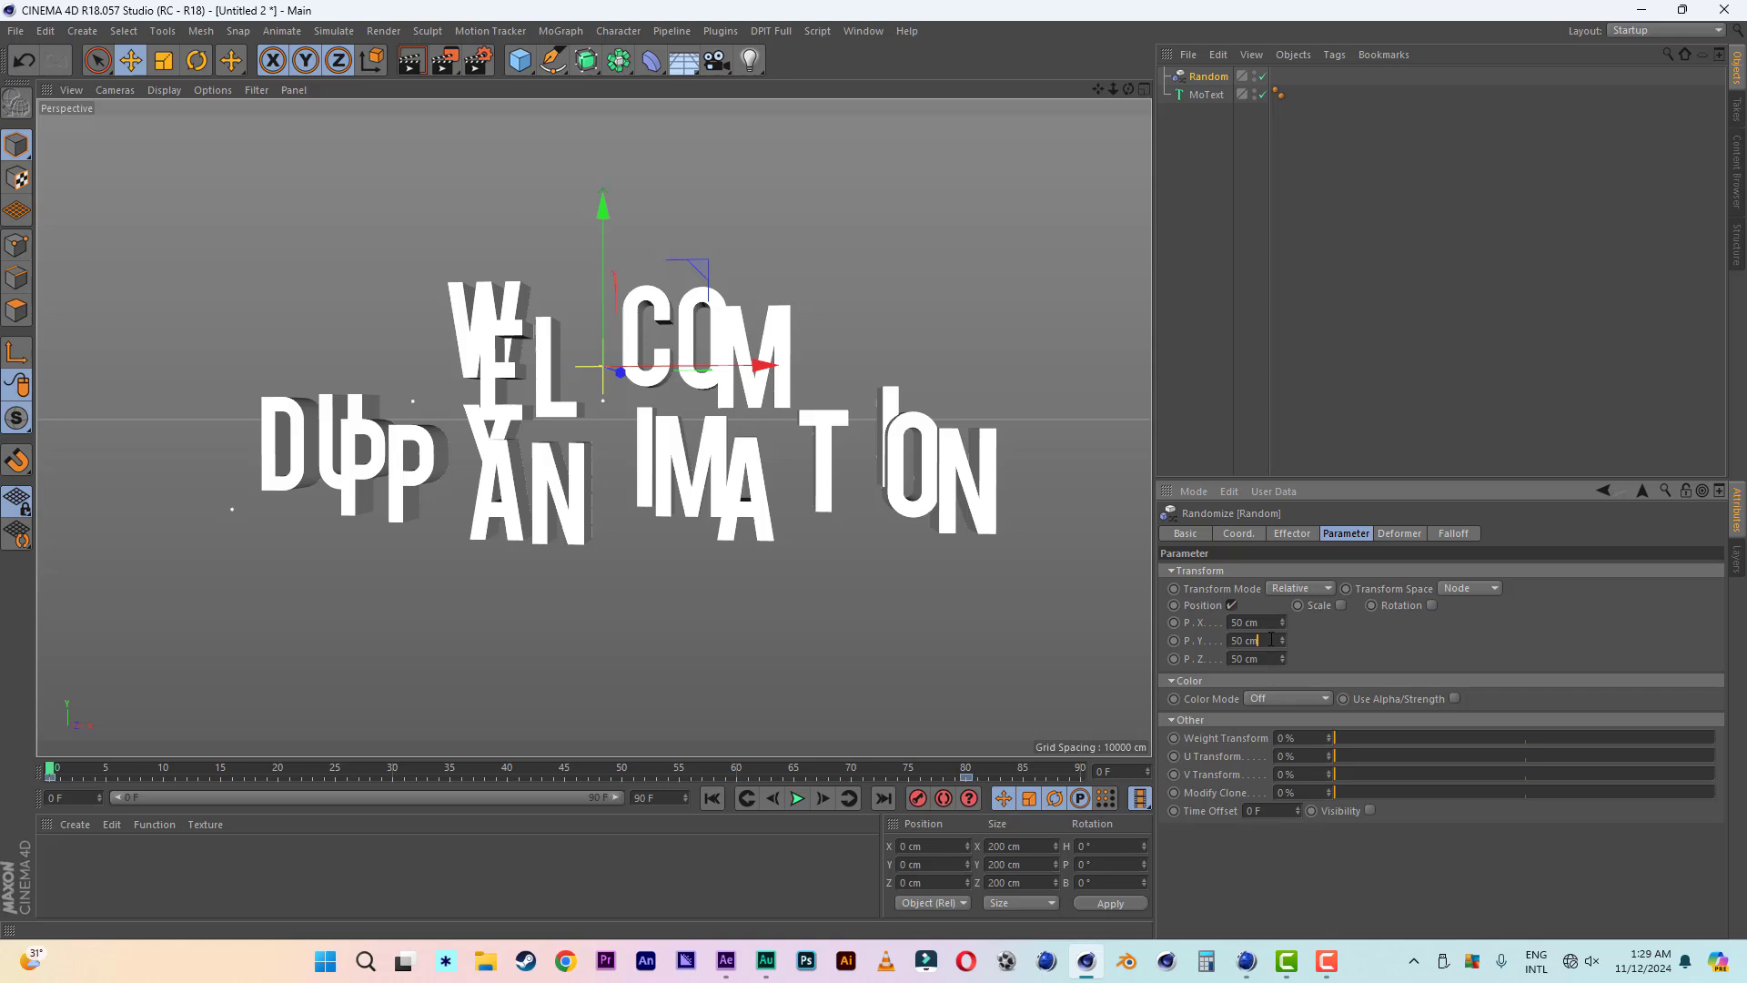
drag(1271, 640, 1231, 623)
text(00)
key(Return)
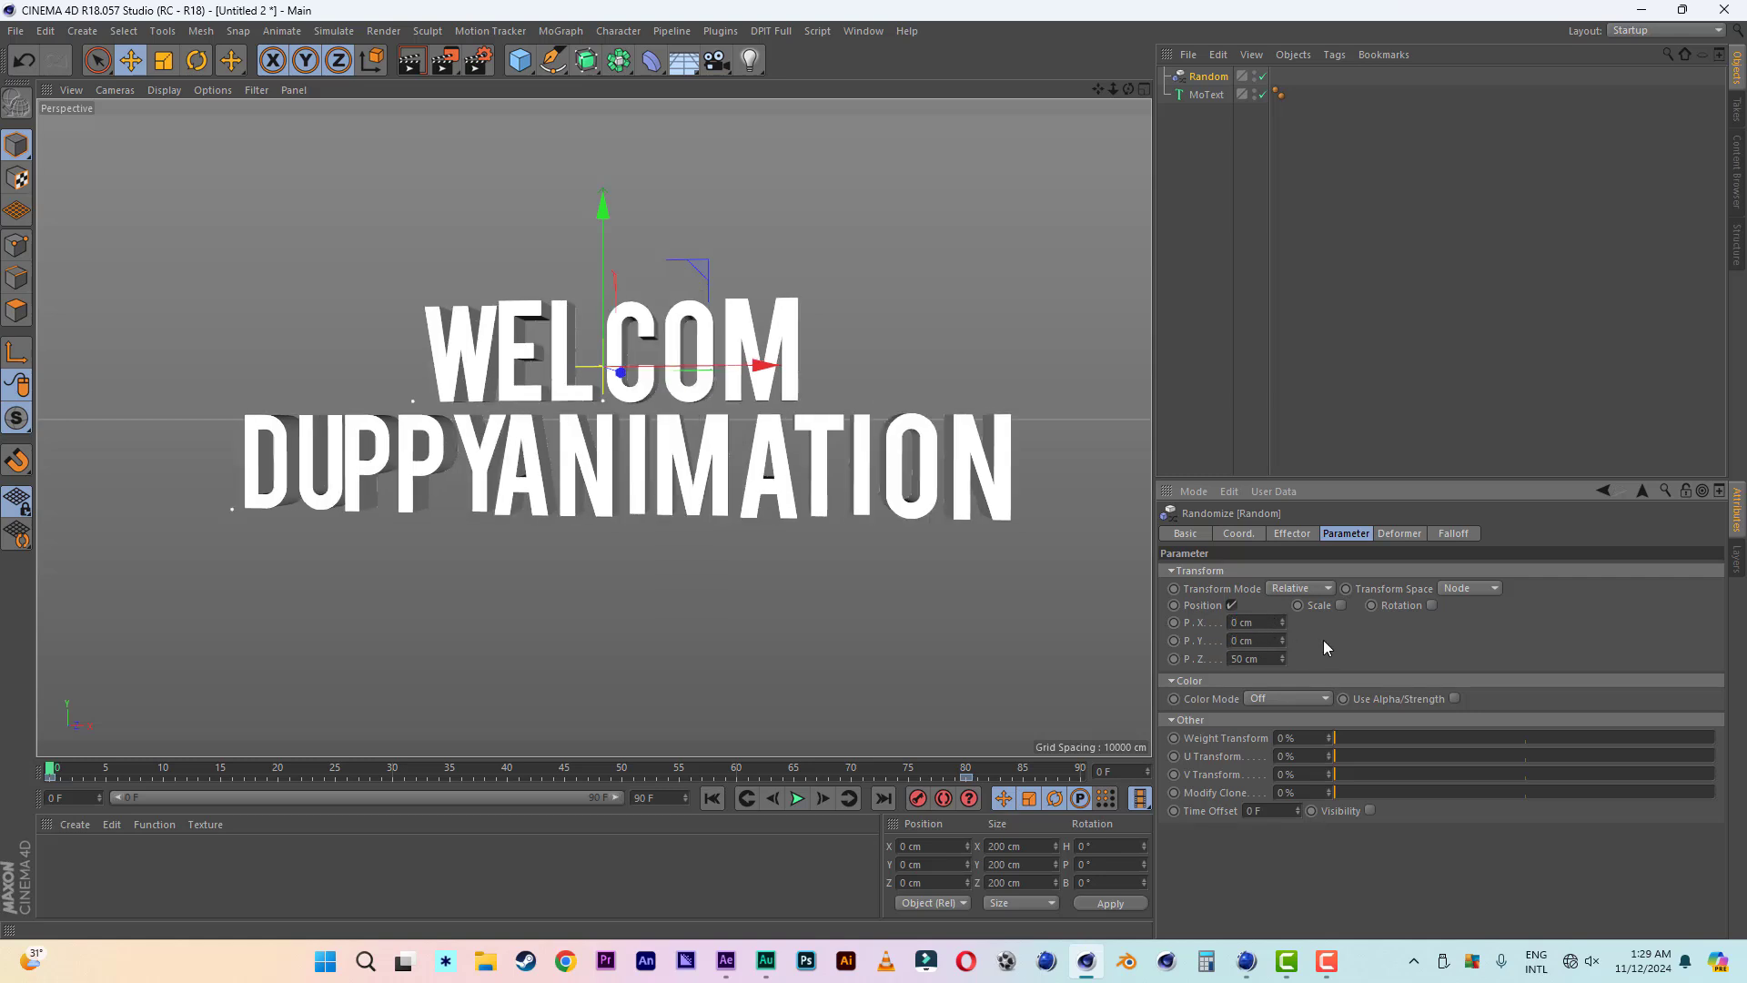
- Enable rotation on the Random effector and set its Z position offset to 400 cm
click(1431, 606)
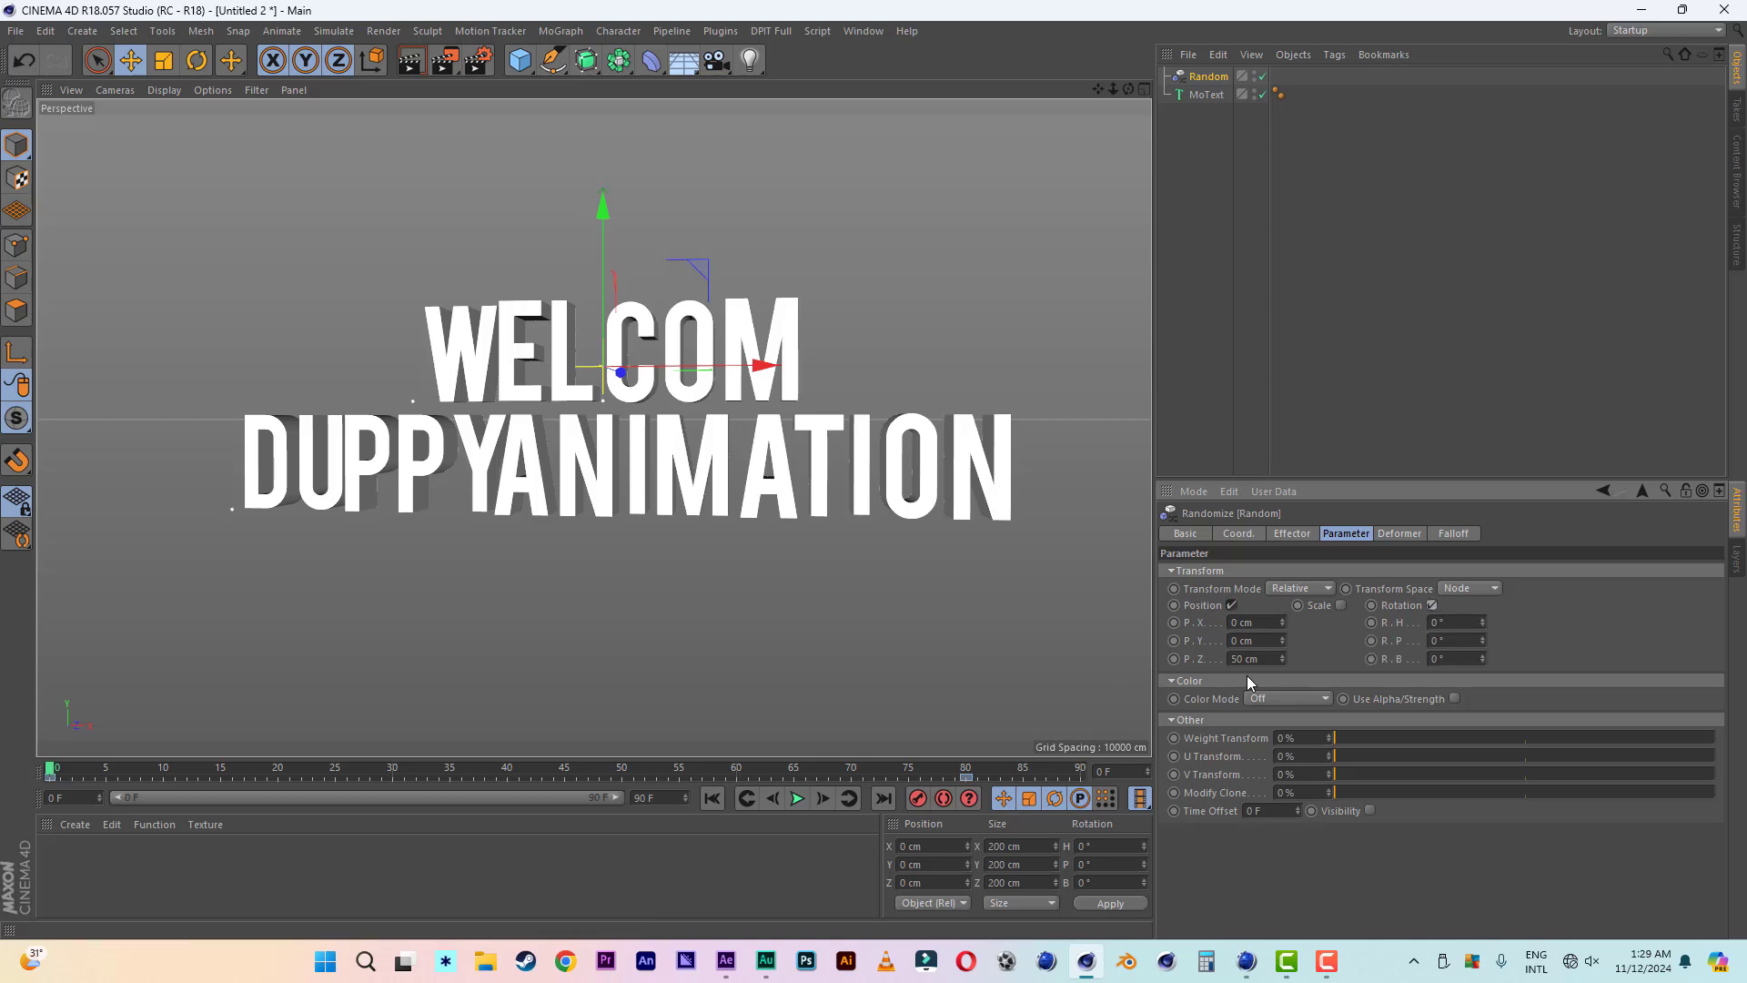
double_click(1273, 659)
text(400)
key(Return)
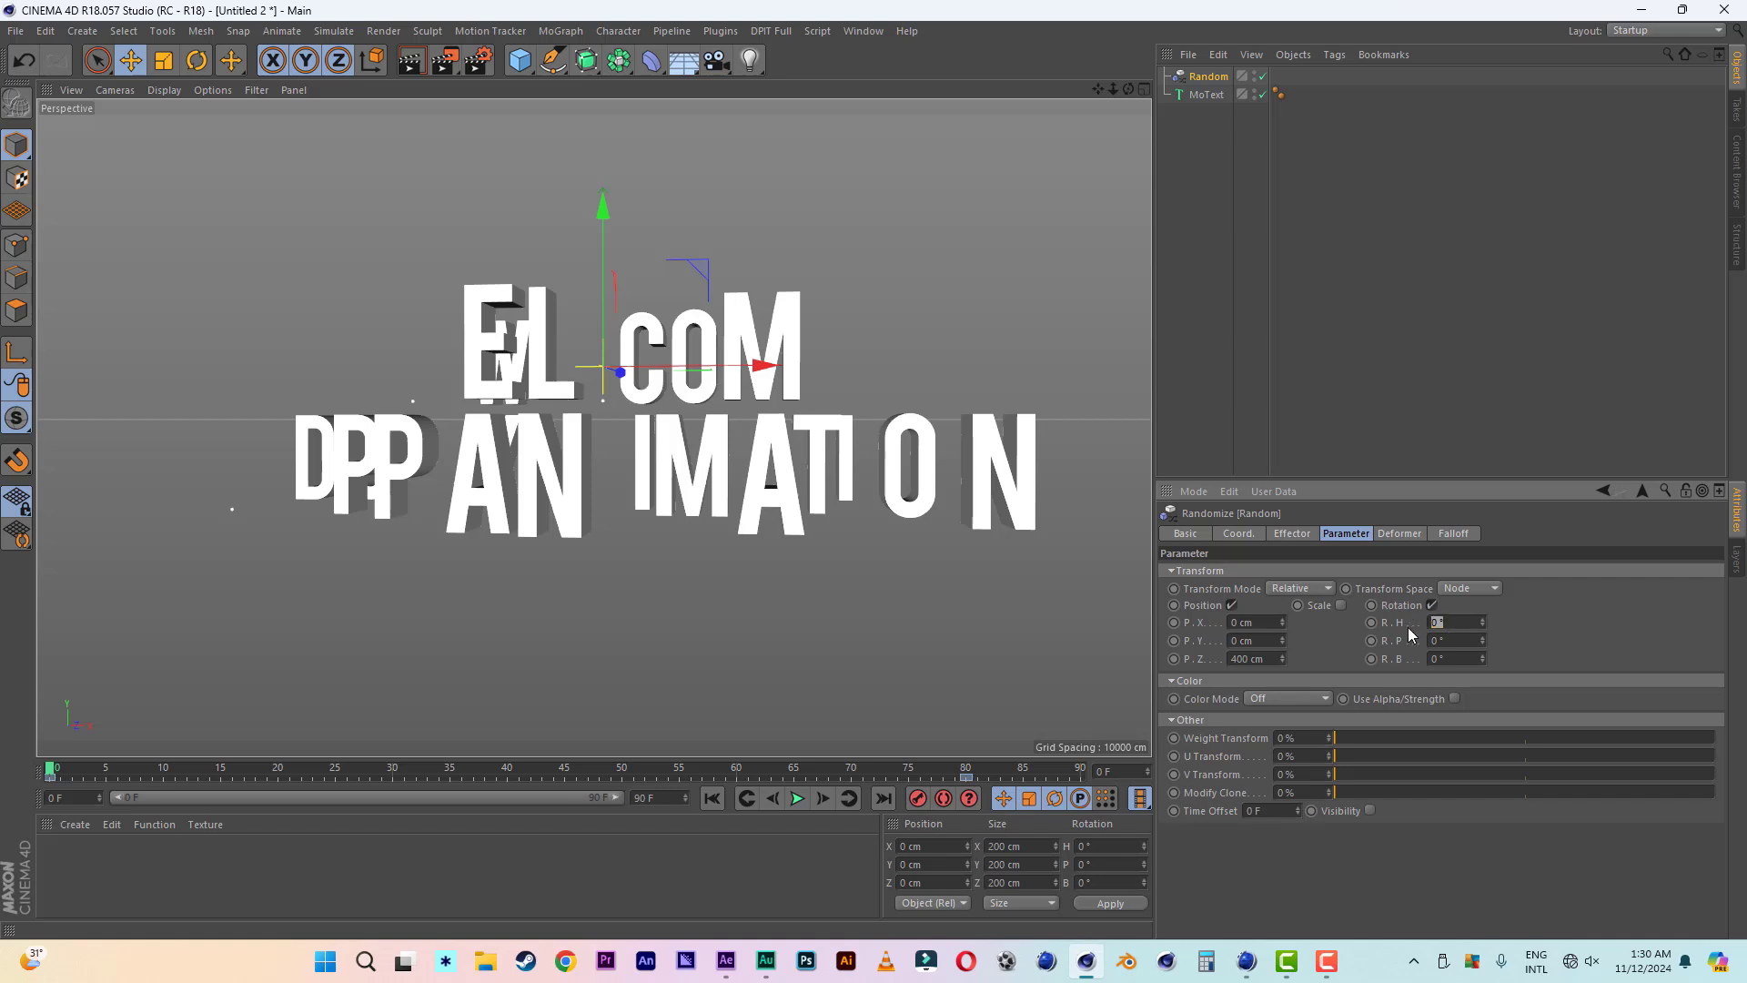
- Set the Random effector's heading rotation to 380° and play the animation through, returning to the first frame
text(38)
key(Return)
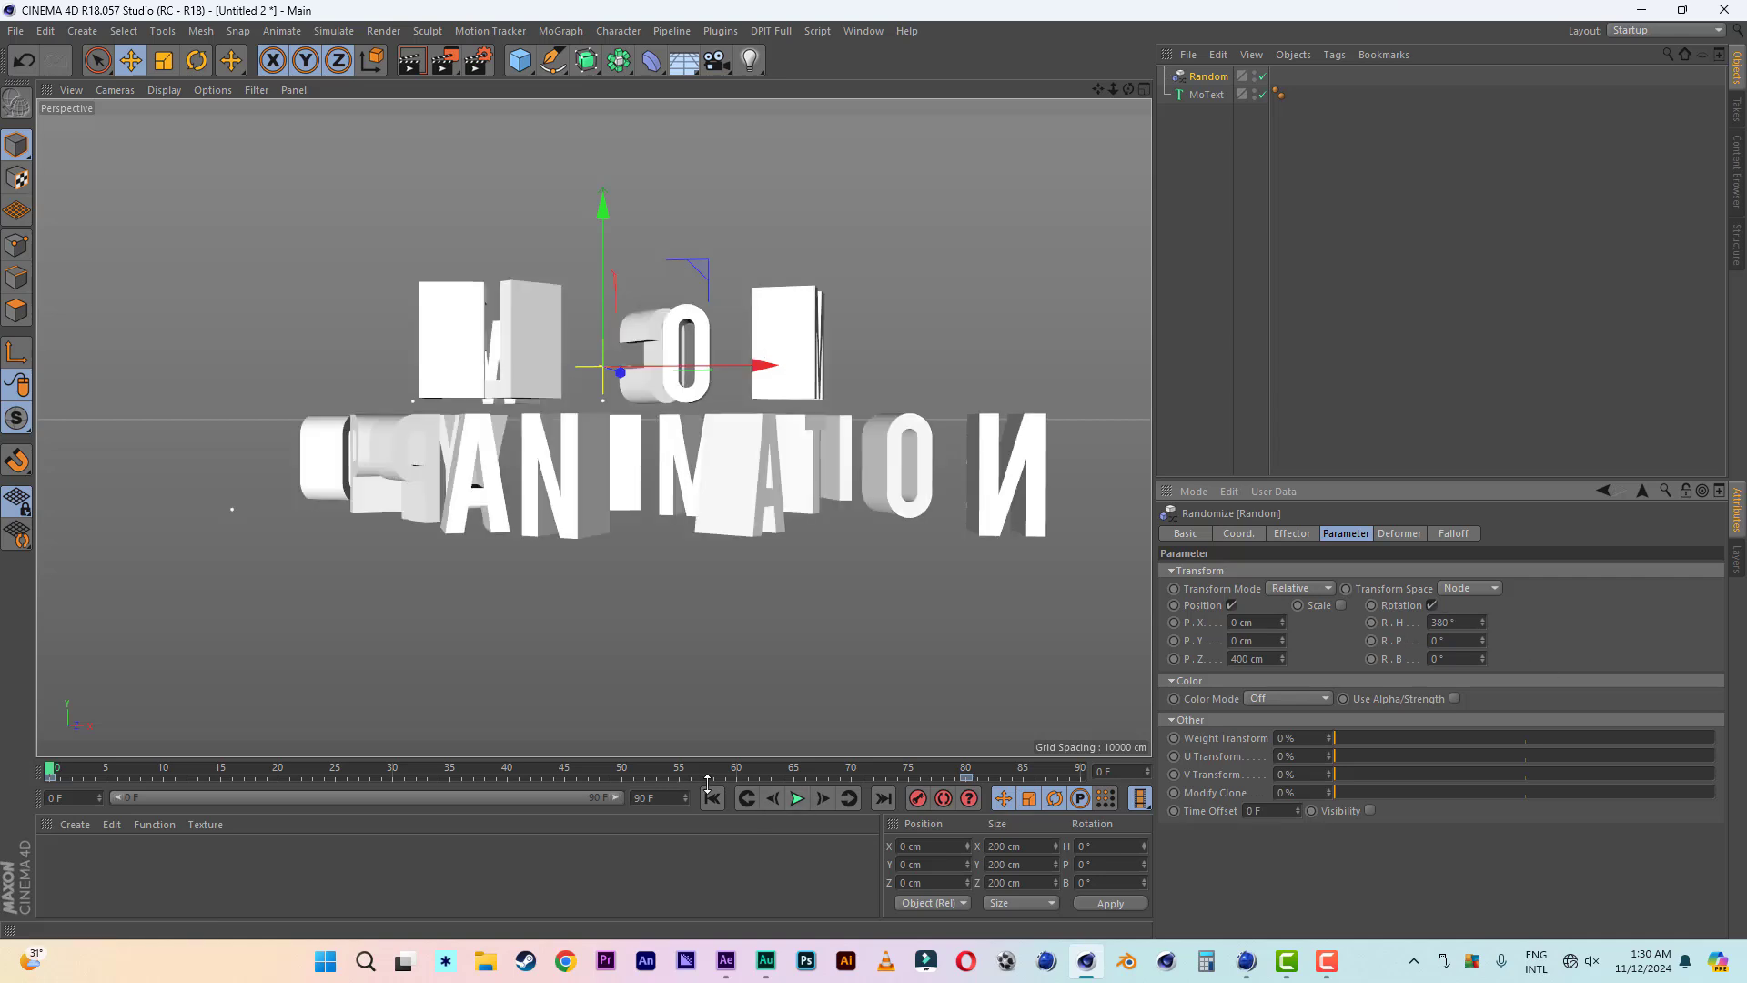
click(796, 799)
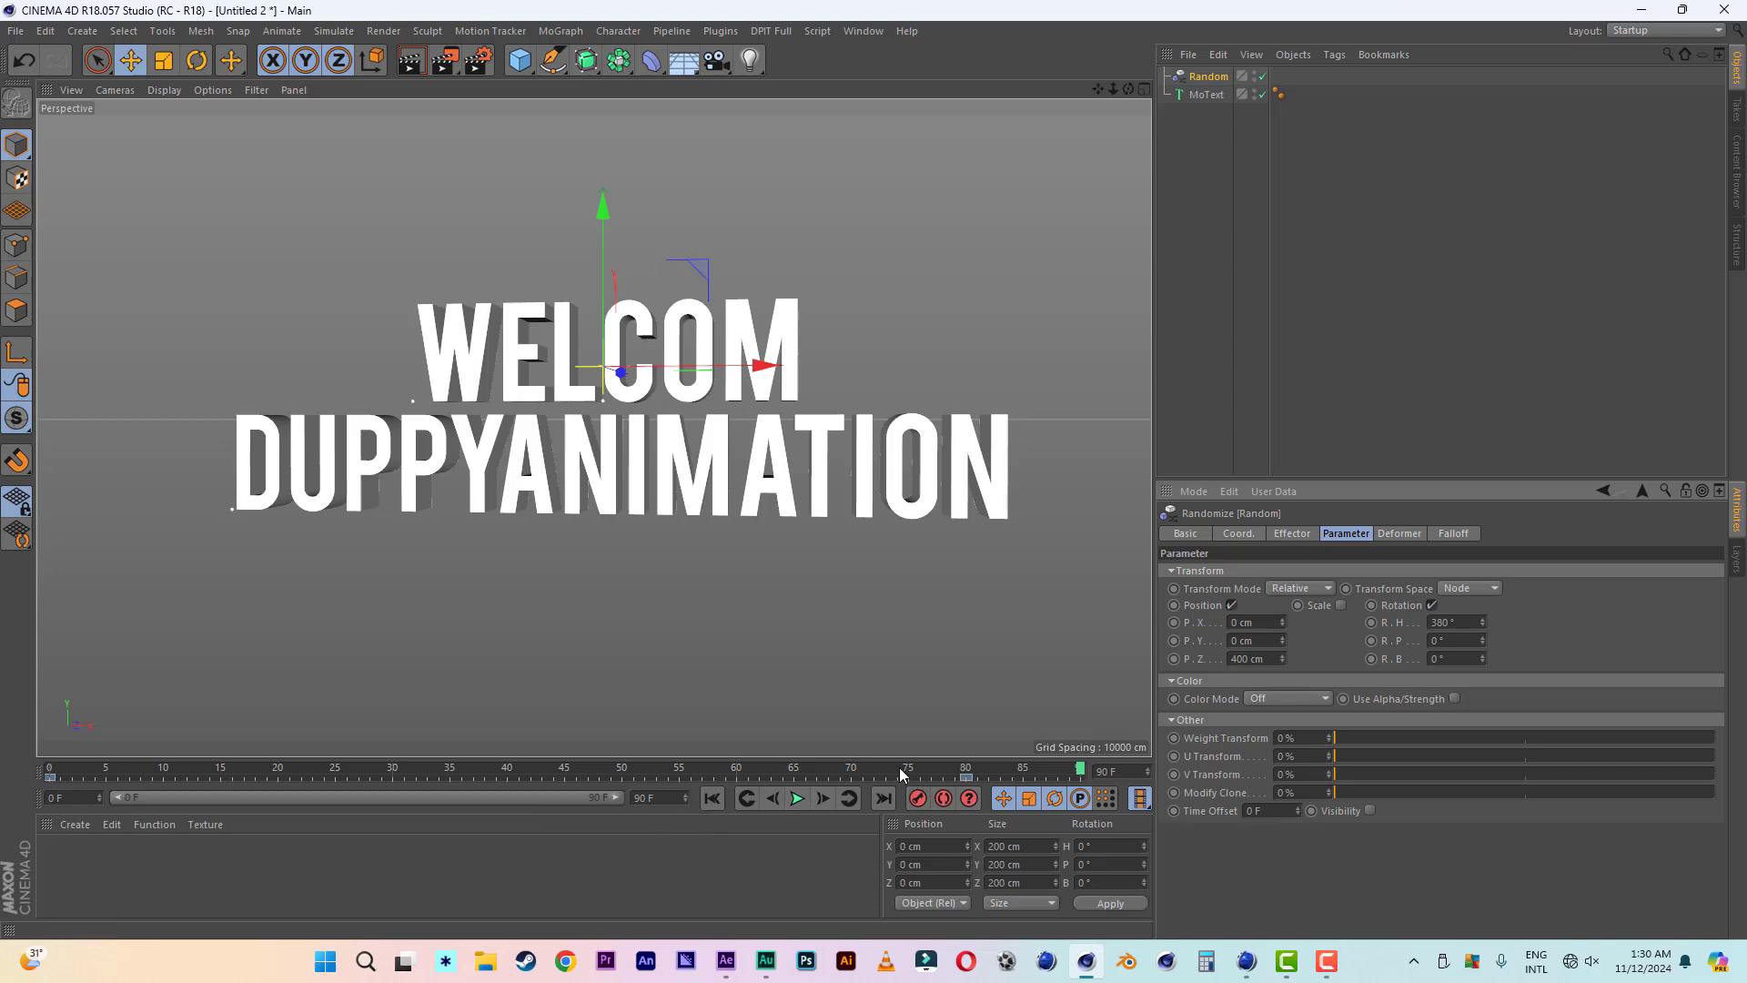
click(714, 799)
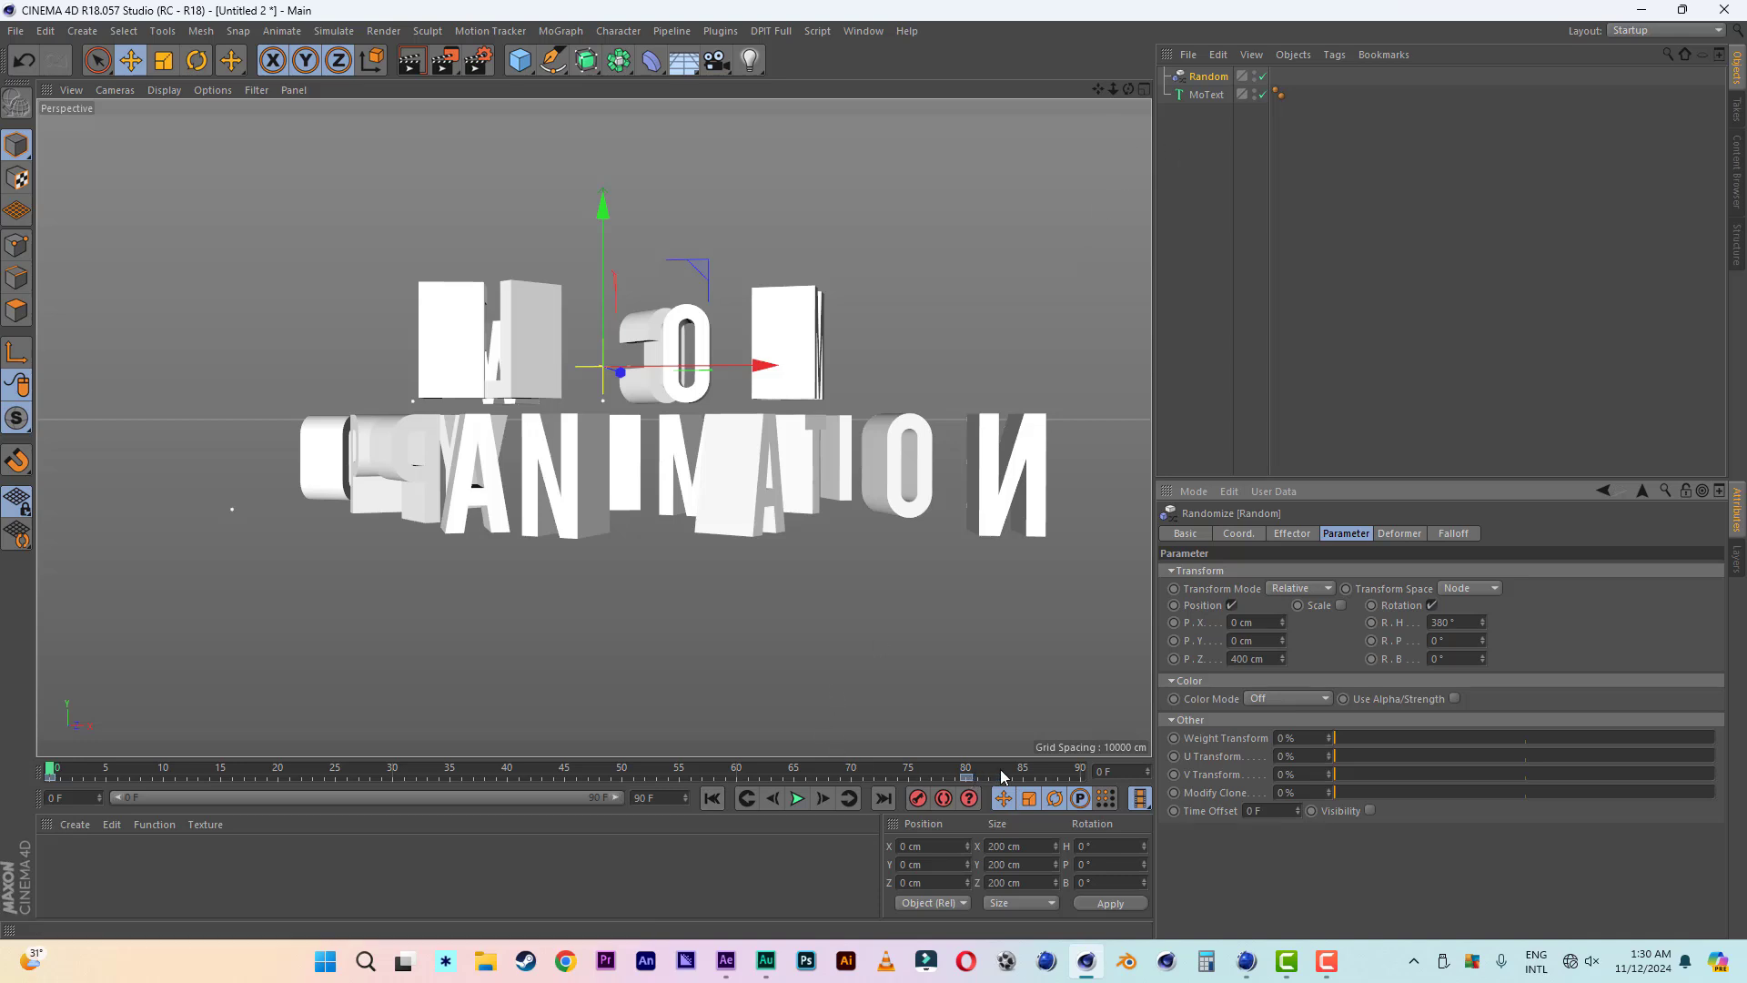
- Reframe the assembled title at frame 88, add a camera with that framing and look through it
click(1053, 768)
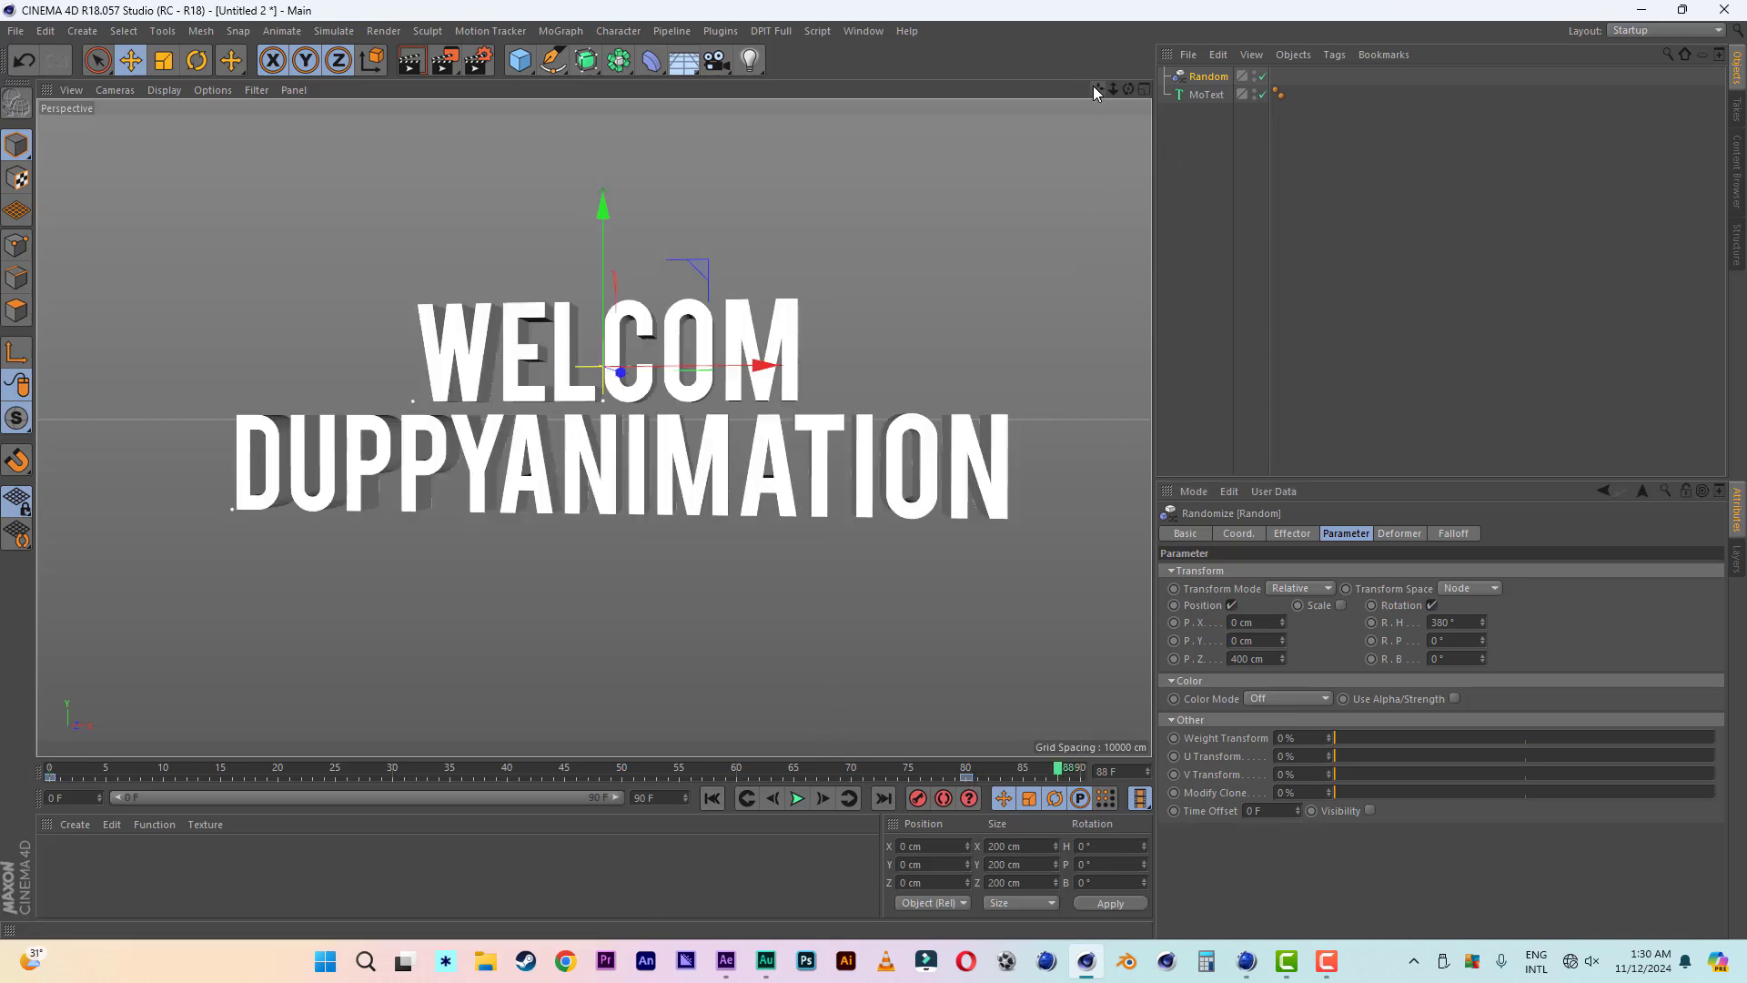
drag(1097, 88, 1075, 111)
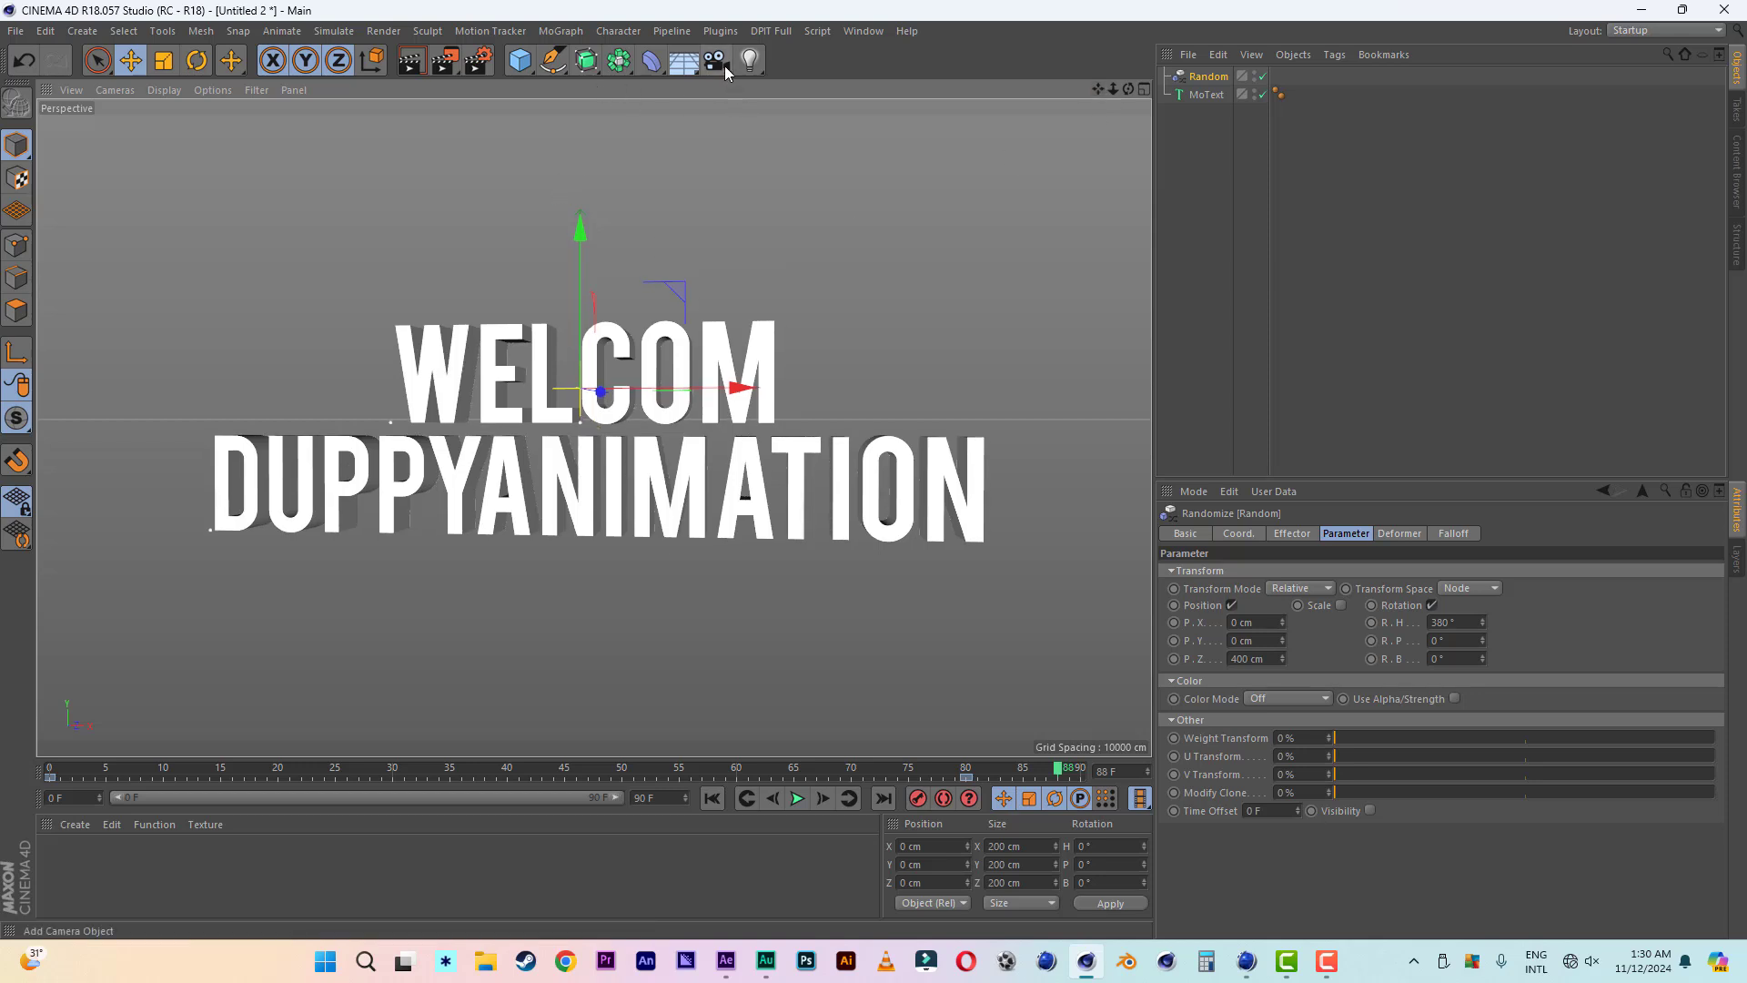
drag(725, 71, 795, 89)
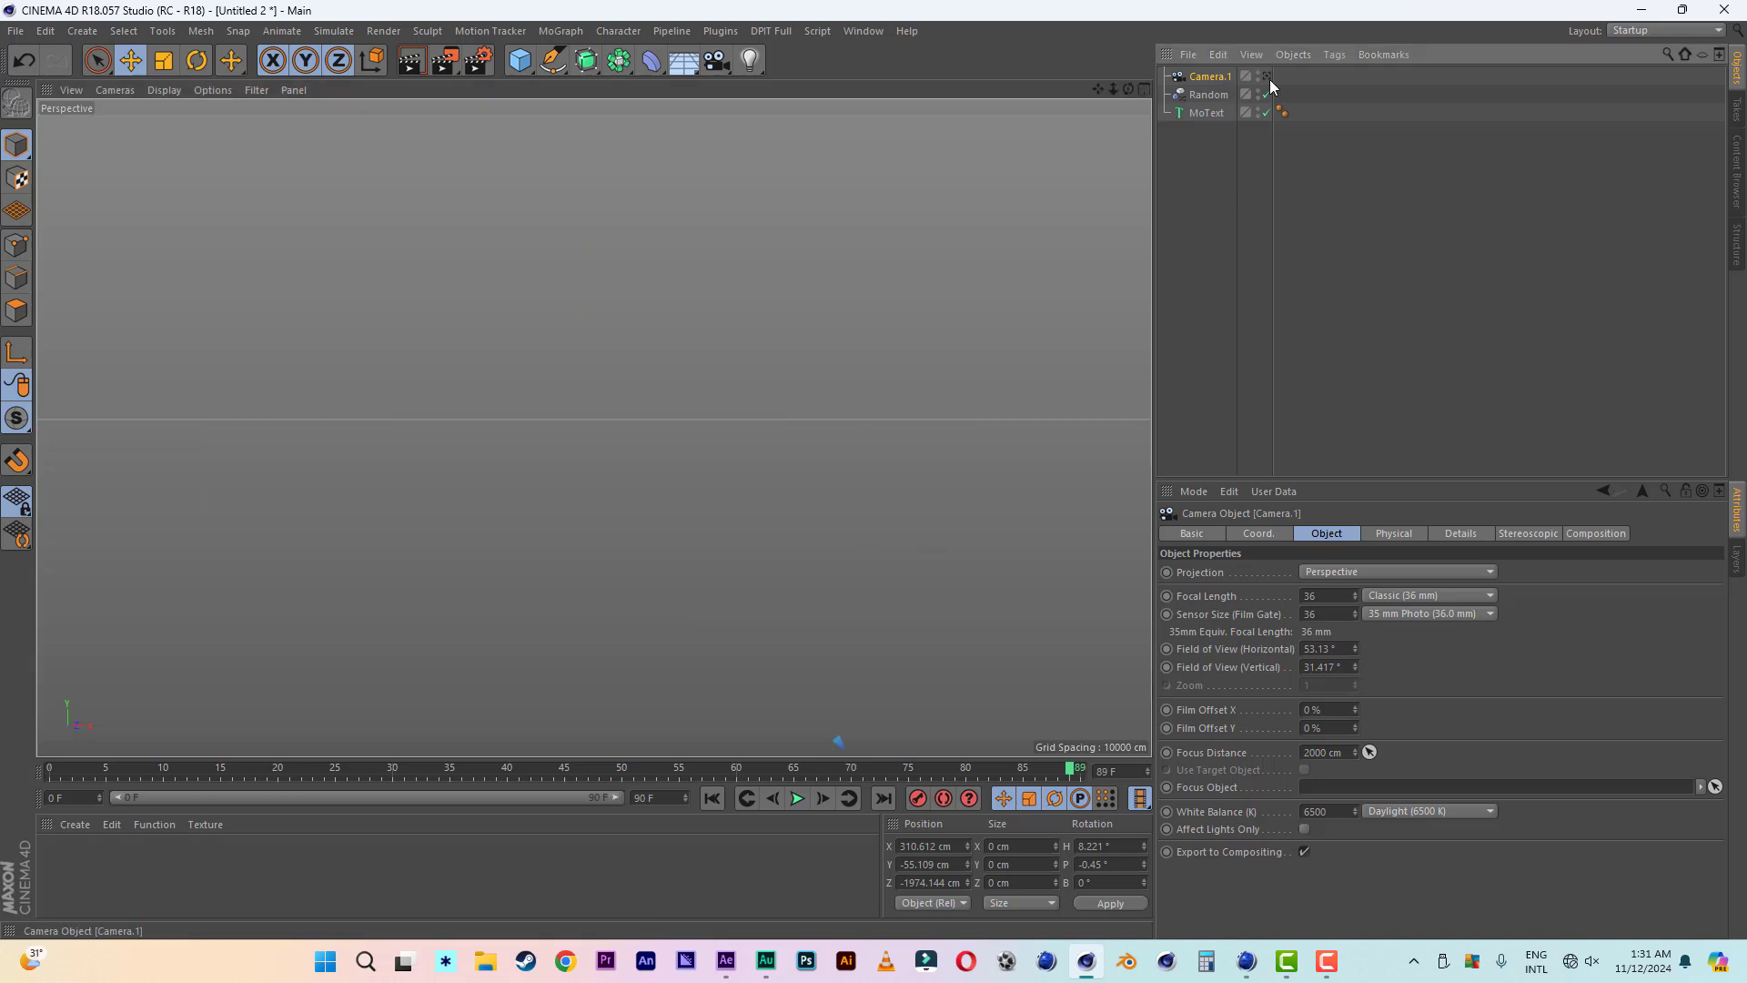
click(1269, 78)
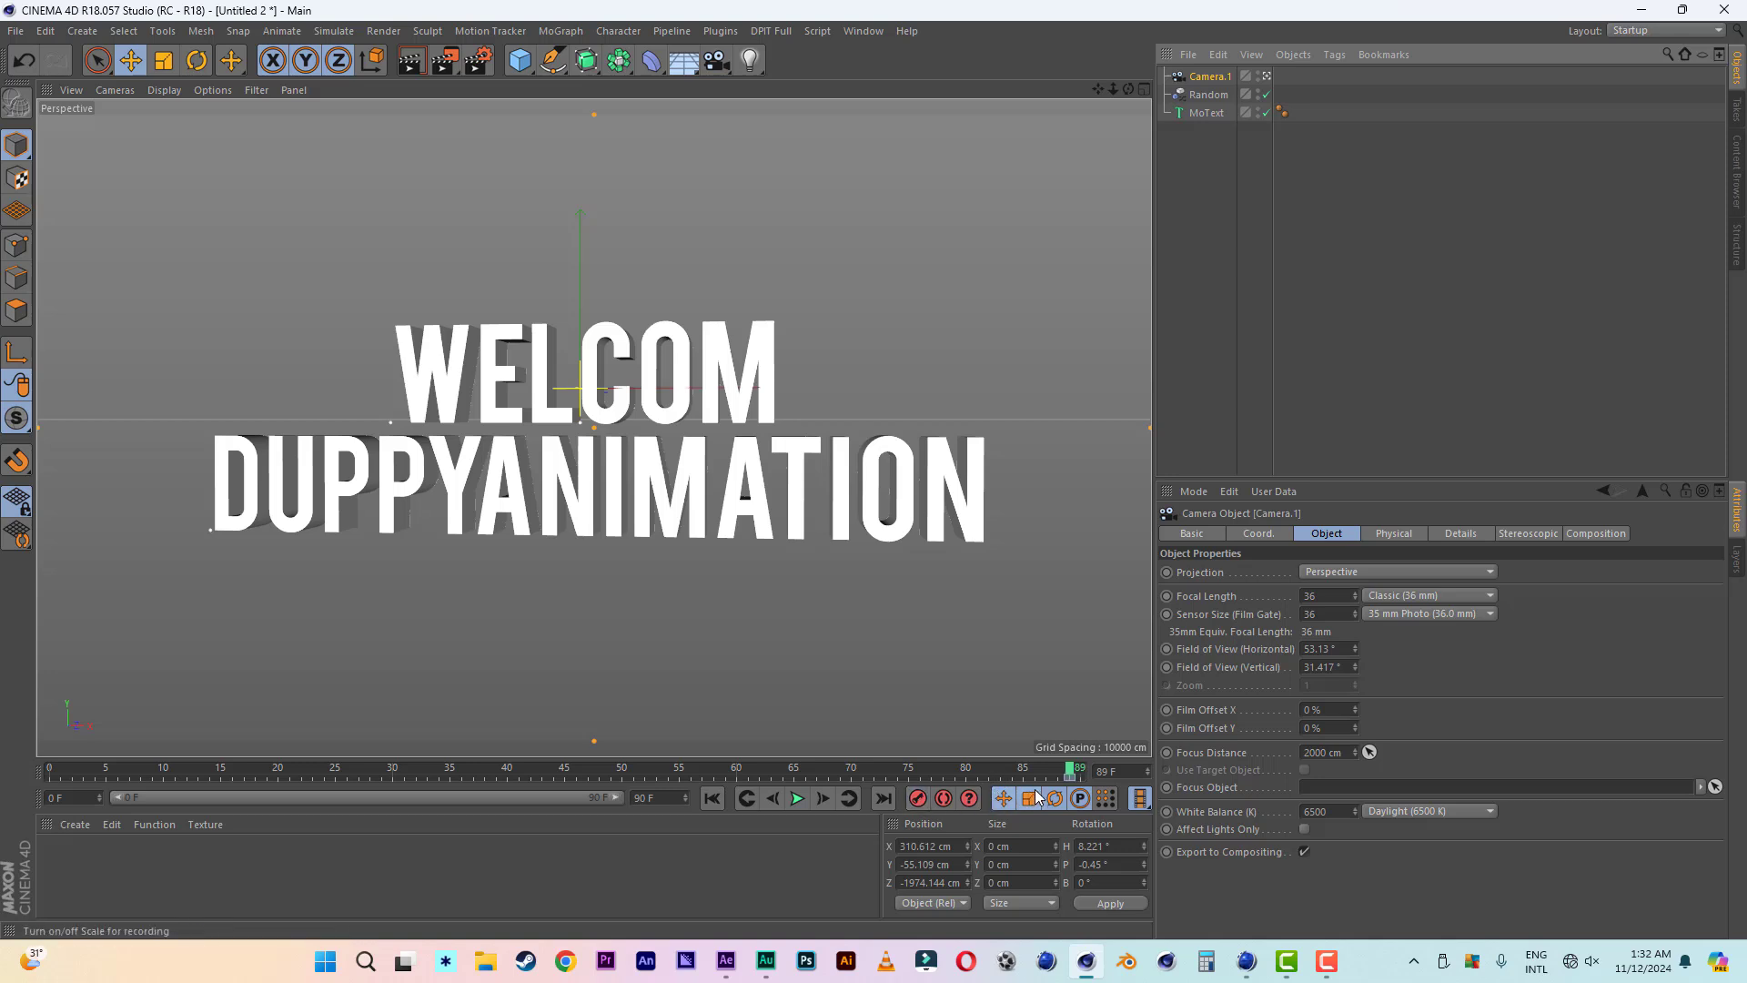
- Shift the camera's end keyframe back to frame 40
drag(1071, 784, 947, 781)
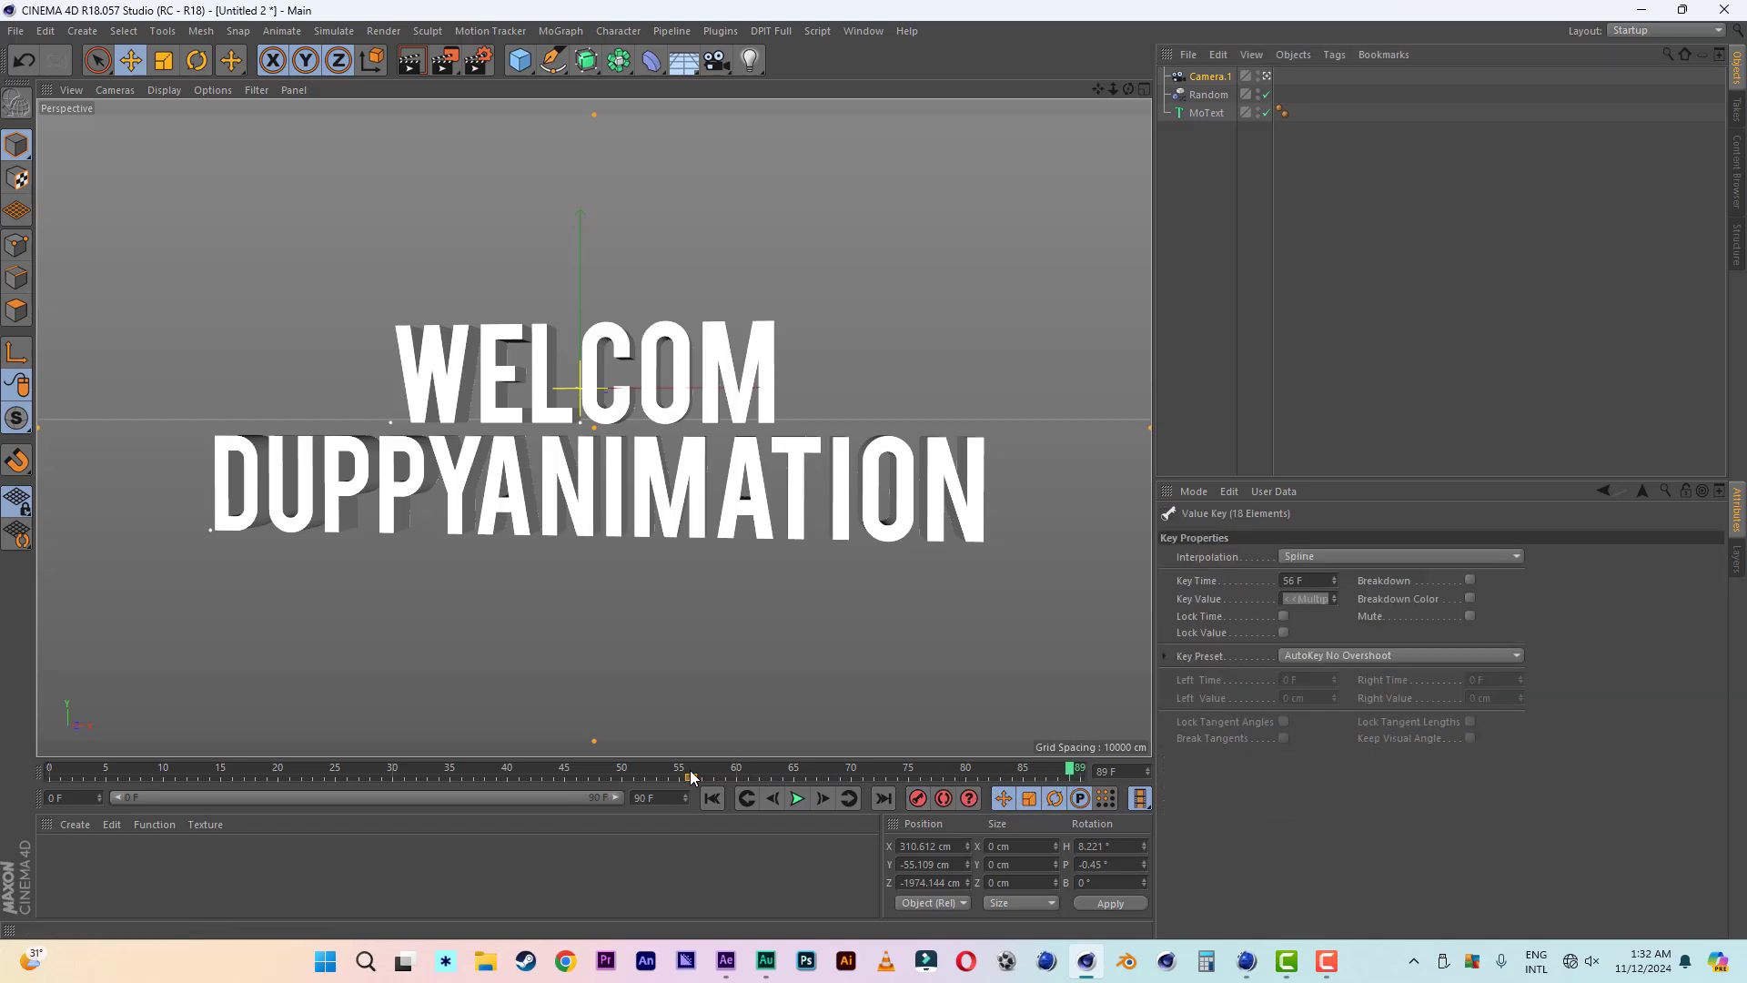
drag(690, 771, 682, 772)
drag(686, 770, 589, 777)
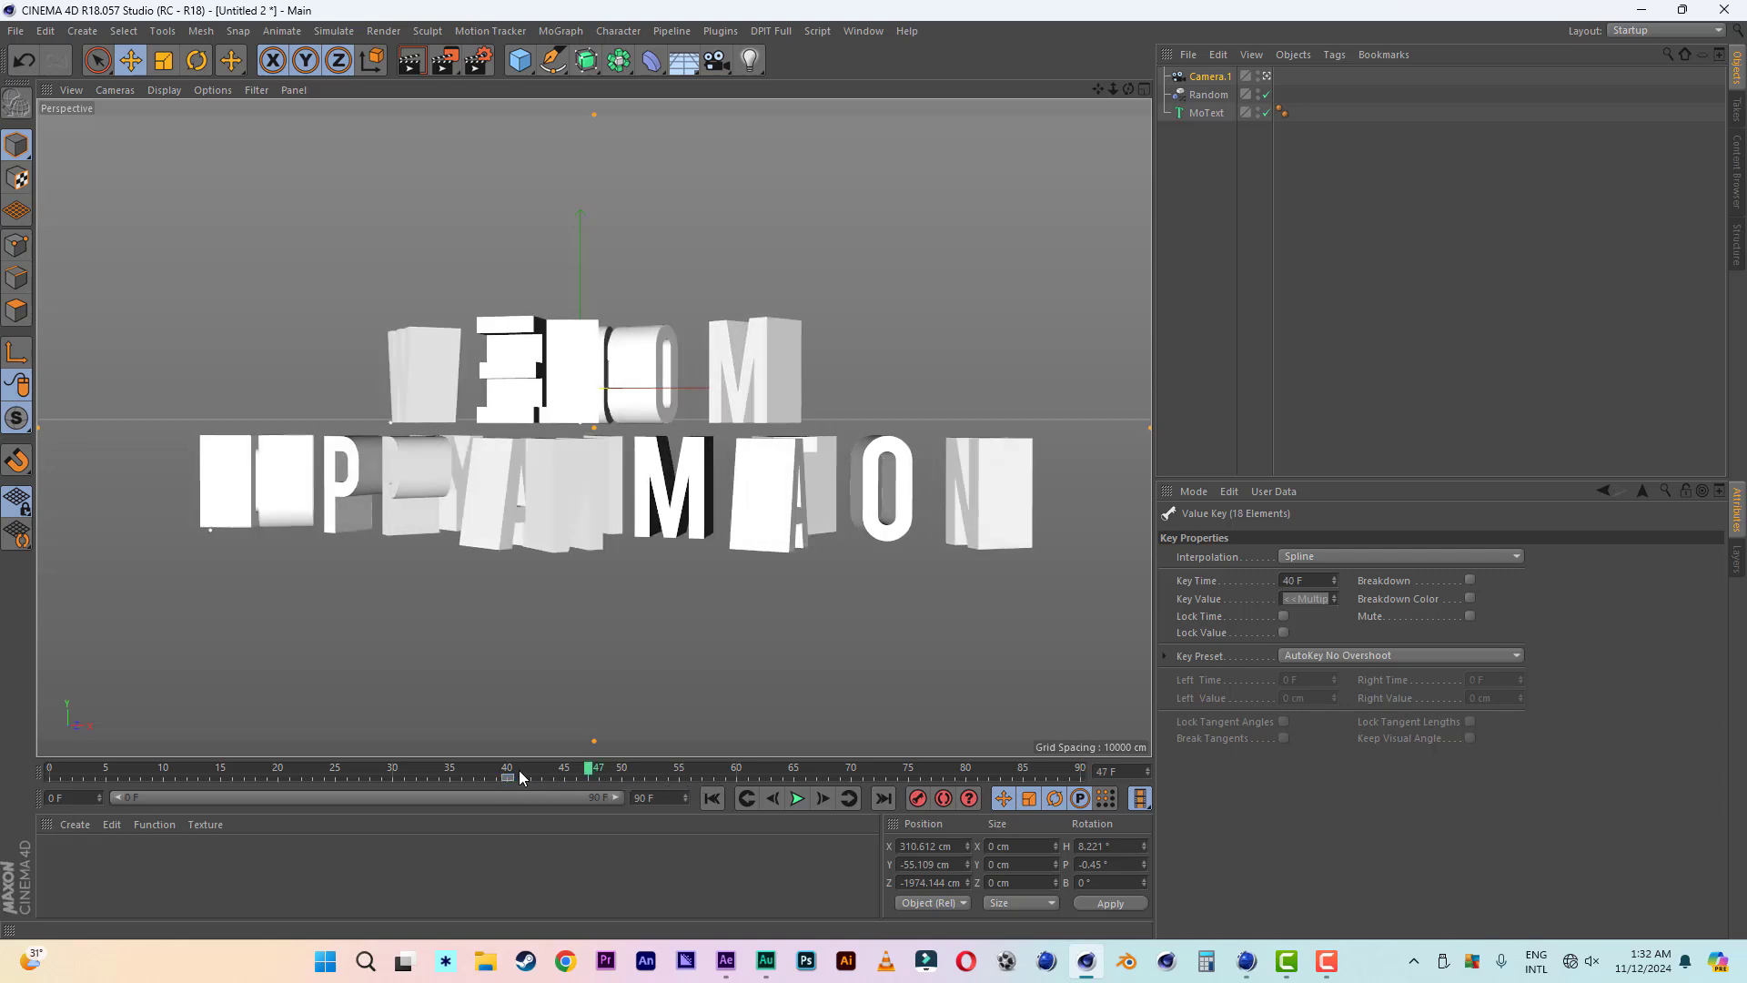
- Push the camera forward past the letters at frame 0, keyframe it there, and play back the camera move
drag(519, 776, 43, 773)
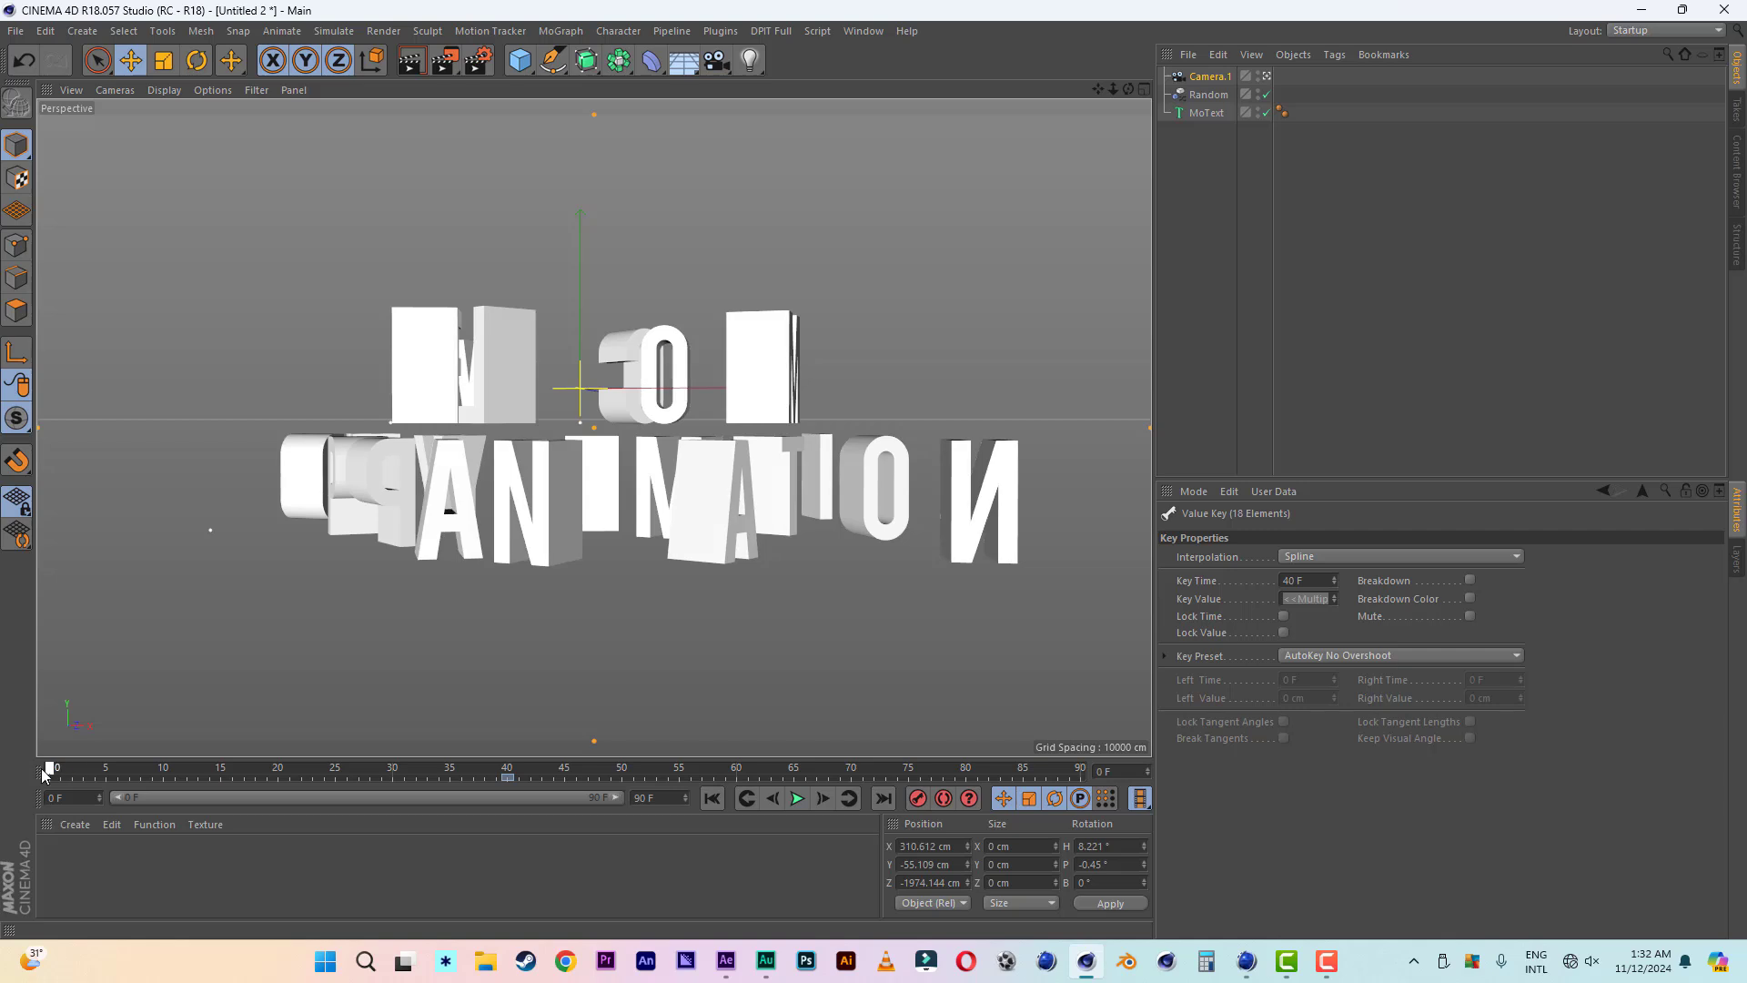
drag(1112, 86, 1165, 86)
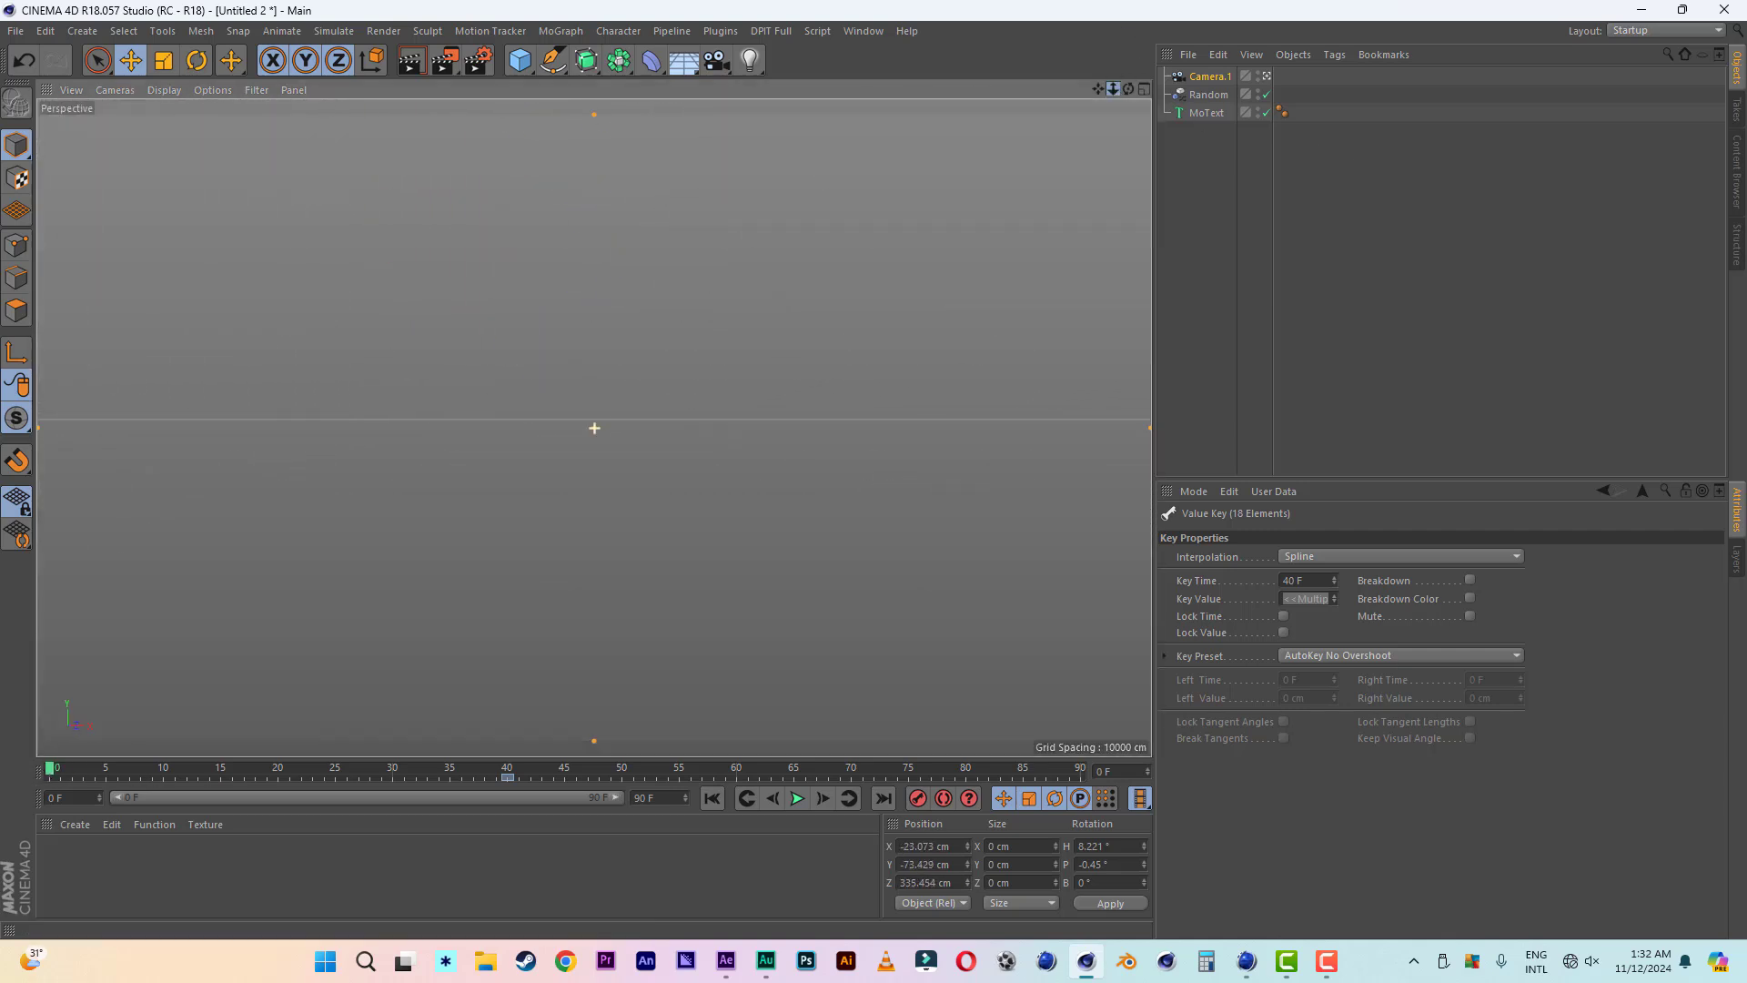
click(796, 800)
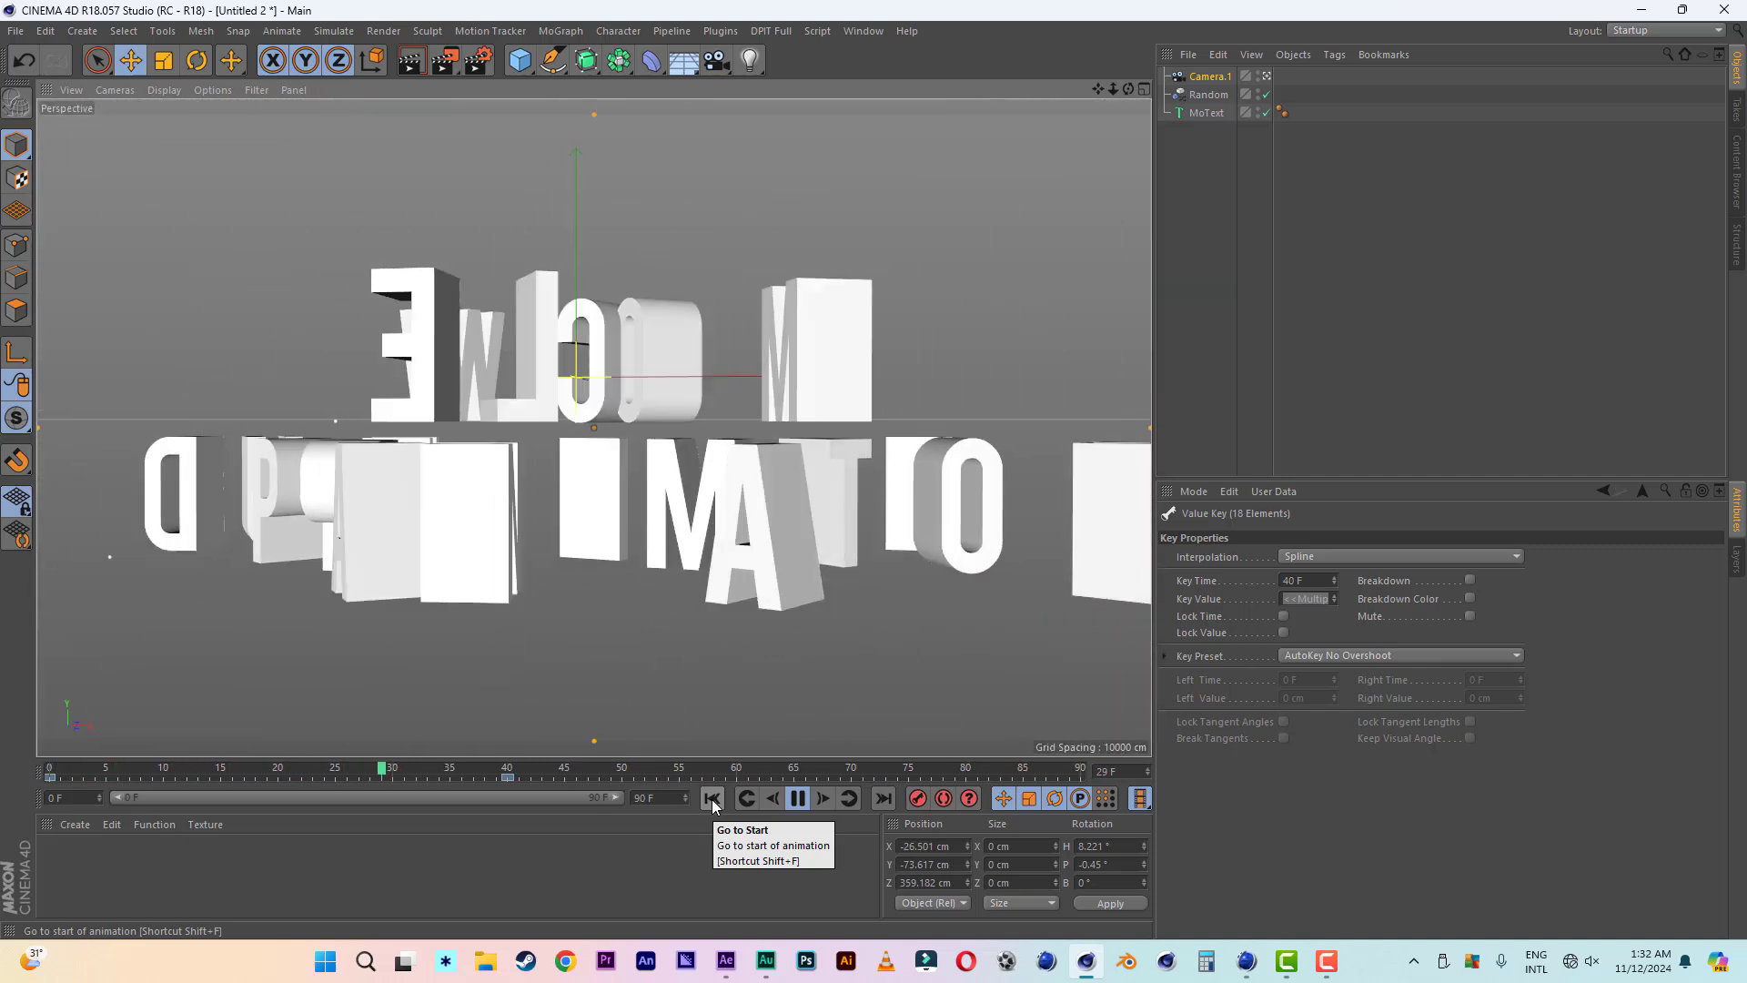
click(801, 806)
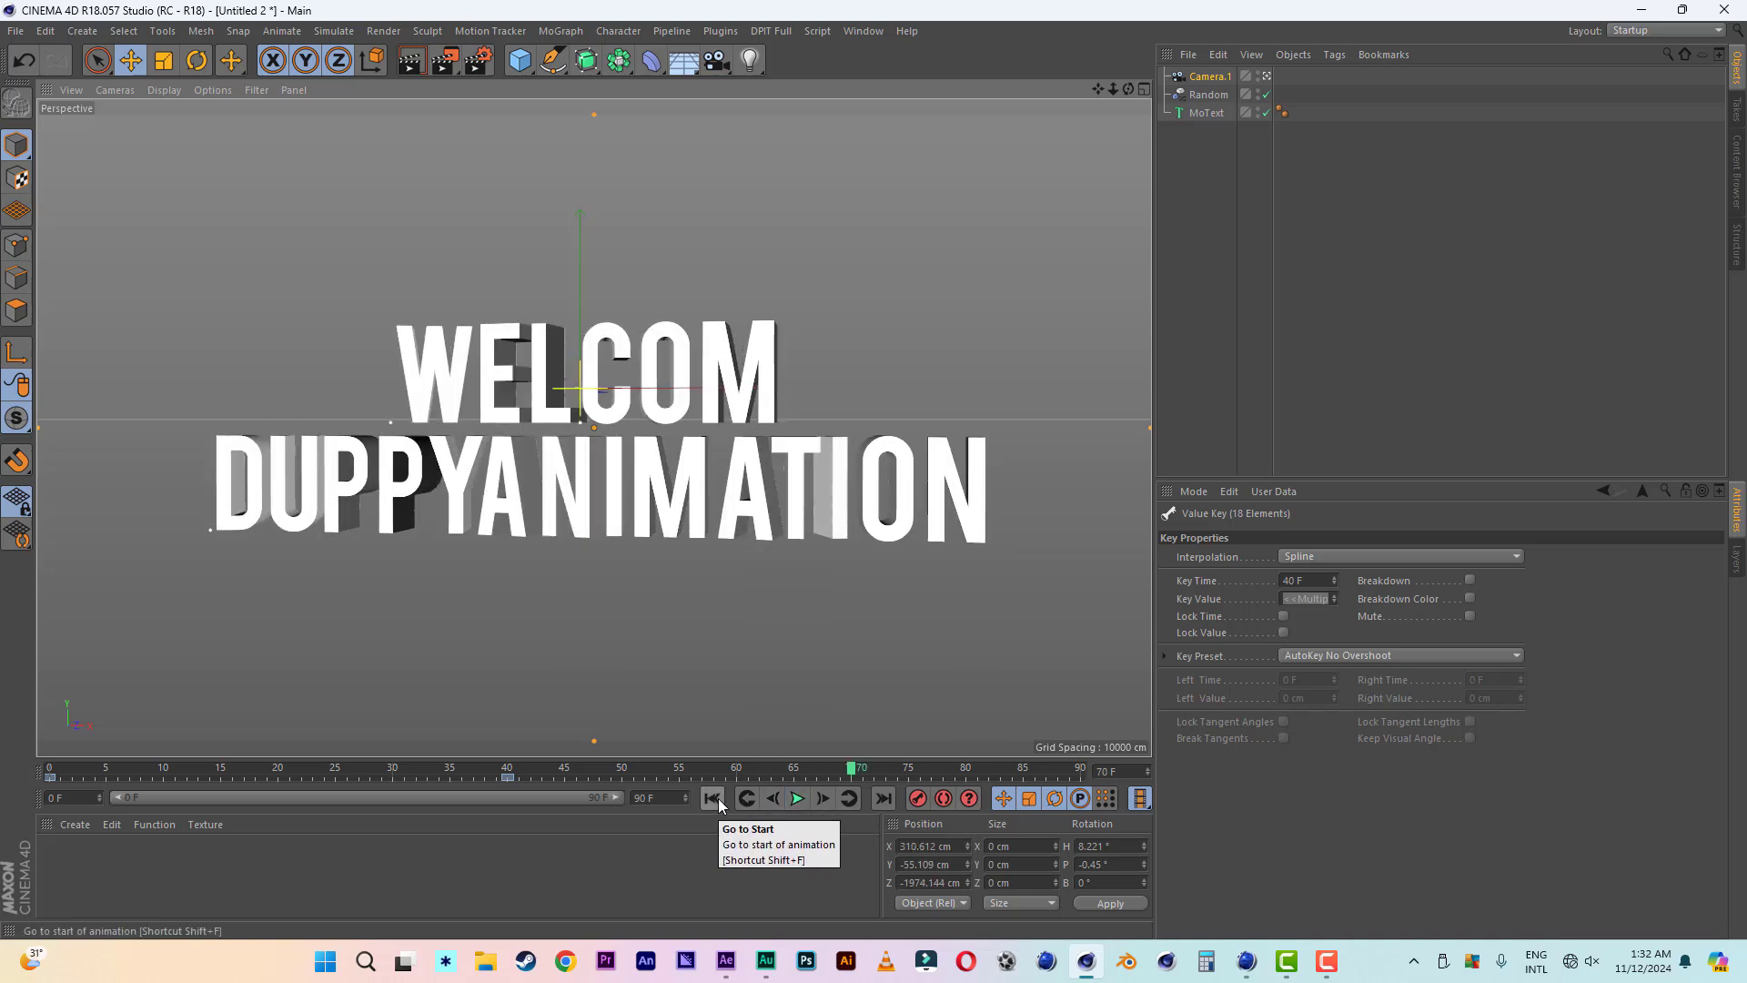
drag(674, 777, 267, 776)
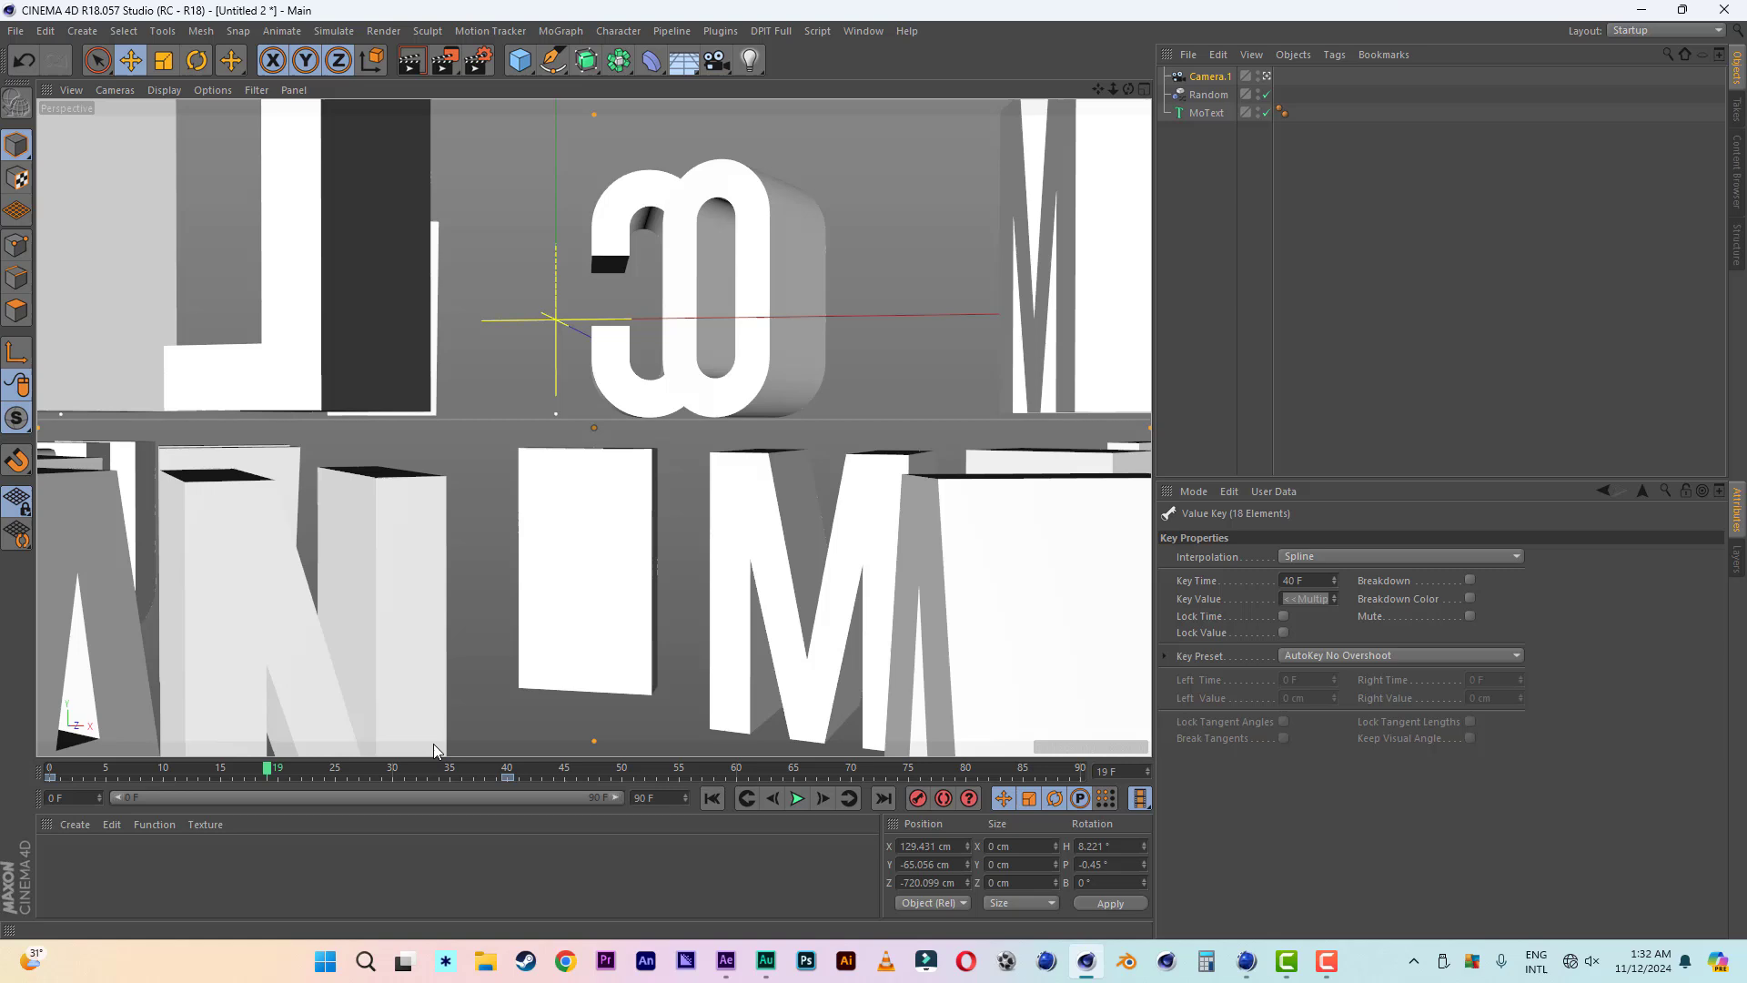
- Set the Random effector's pitch rotation to 132° and play the animation from the first frame
click(1202, 99)
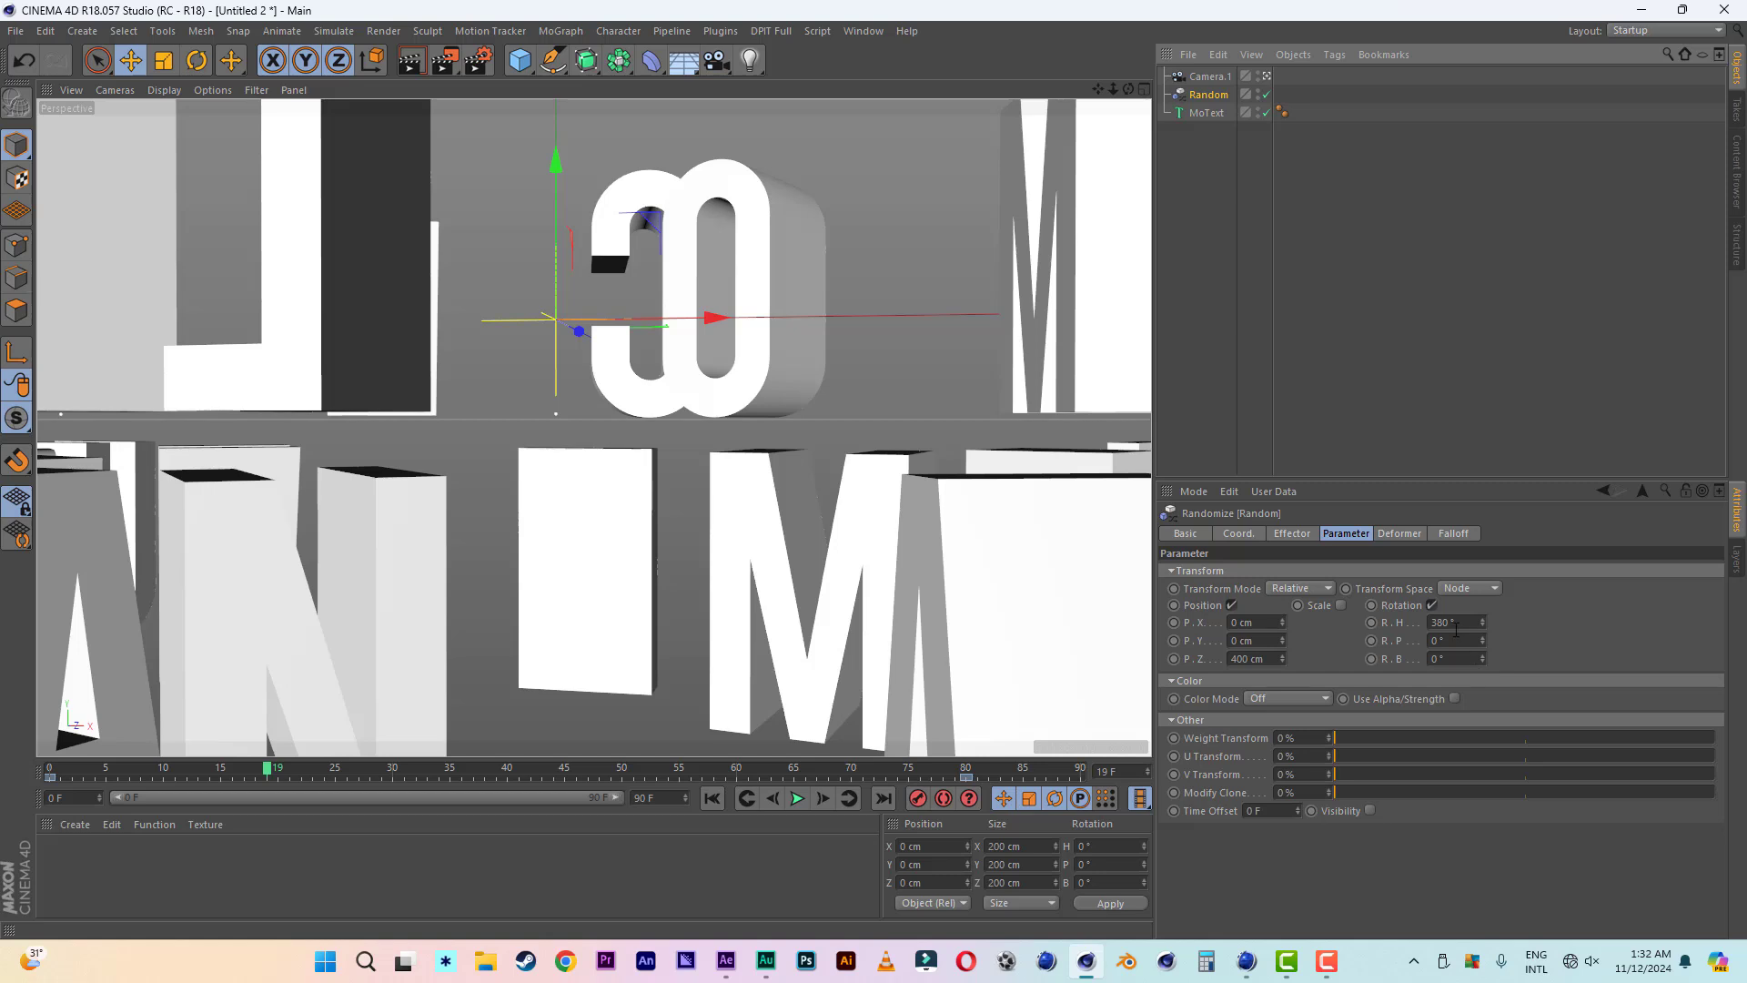
drag(1483, 636, 1482, 637)
click(712, 798)
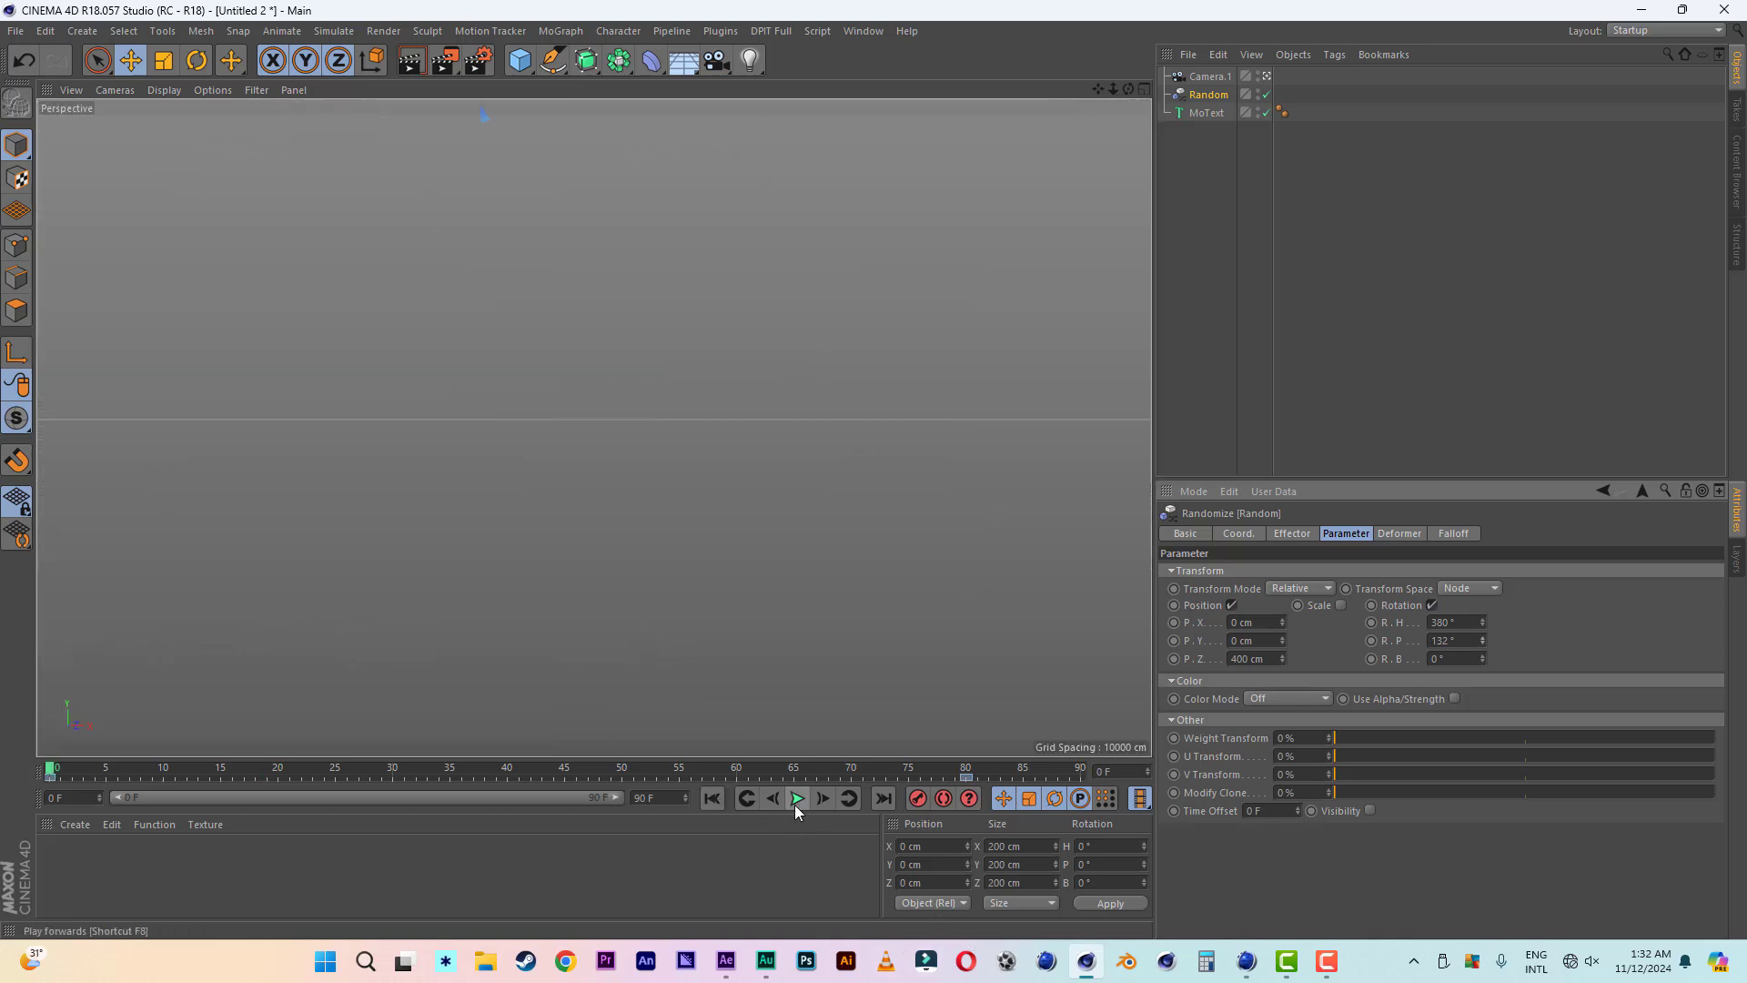
click(795, 804)
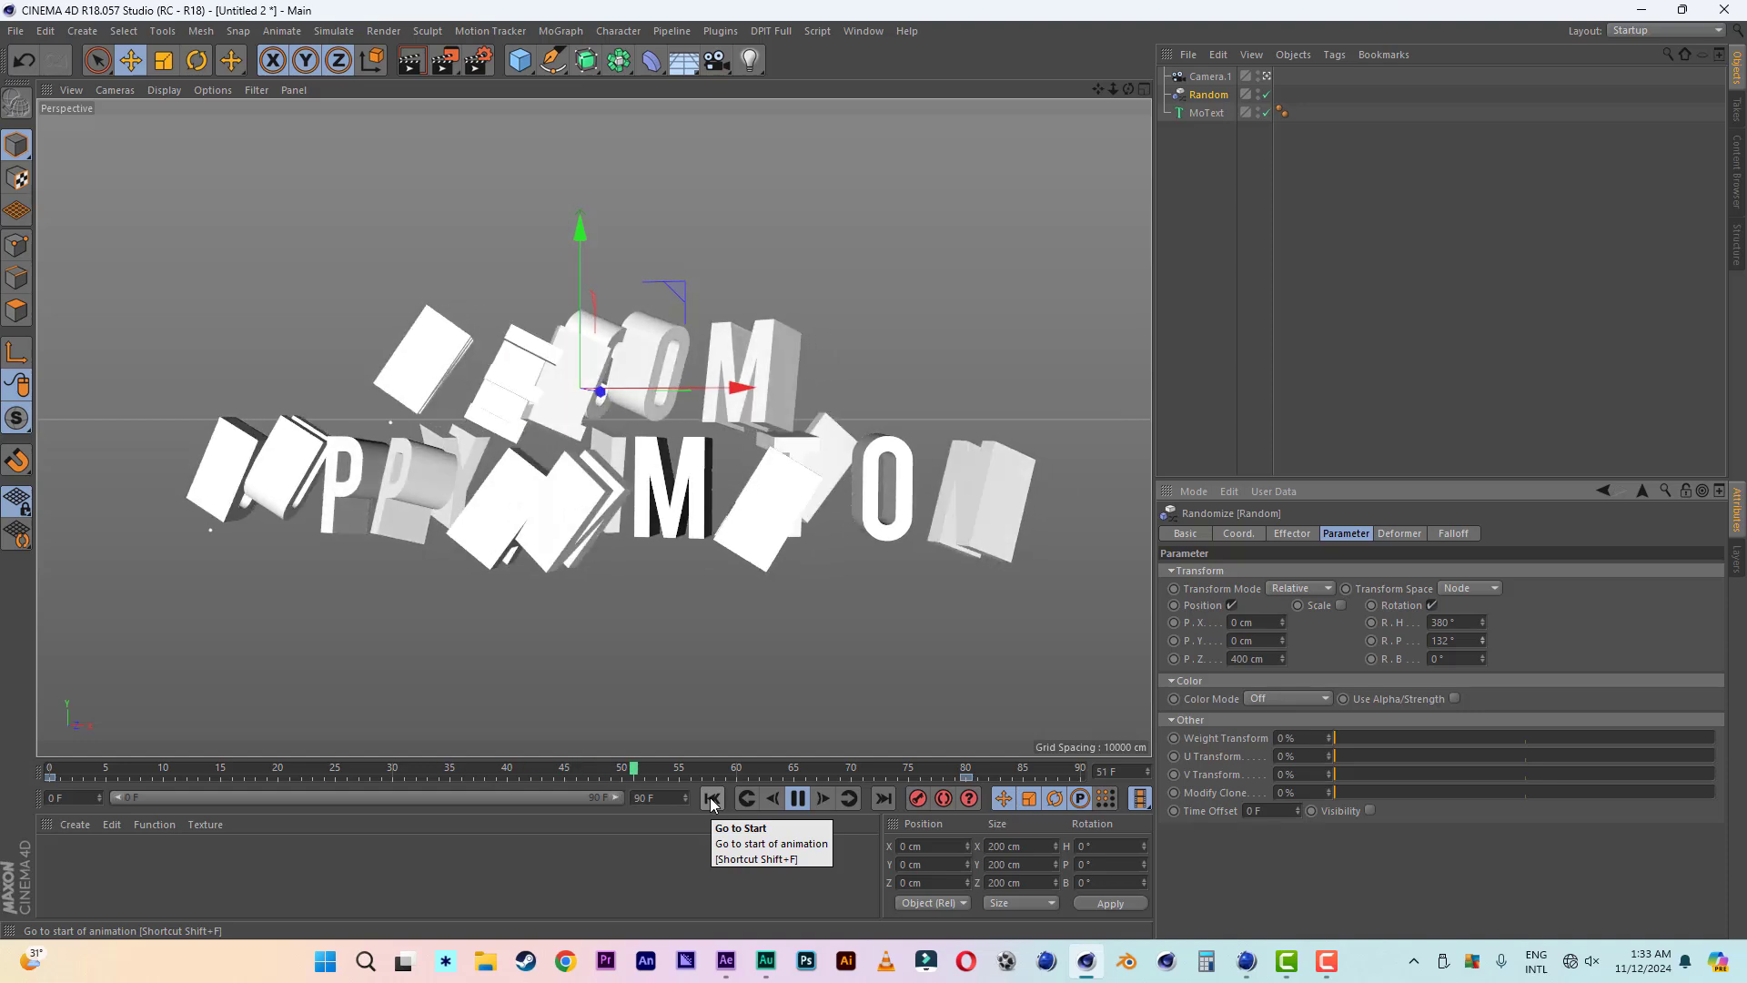
click(799, 800)
click(795, 800)
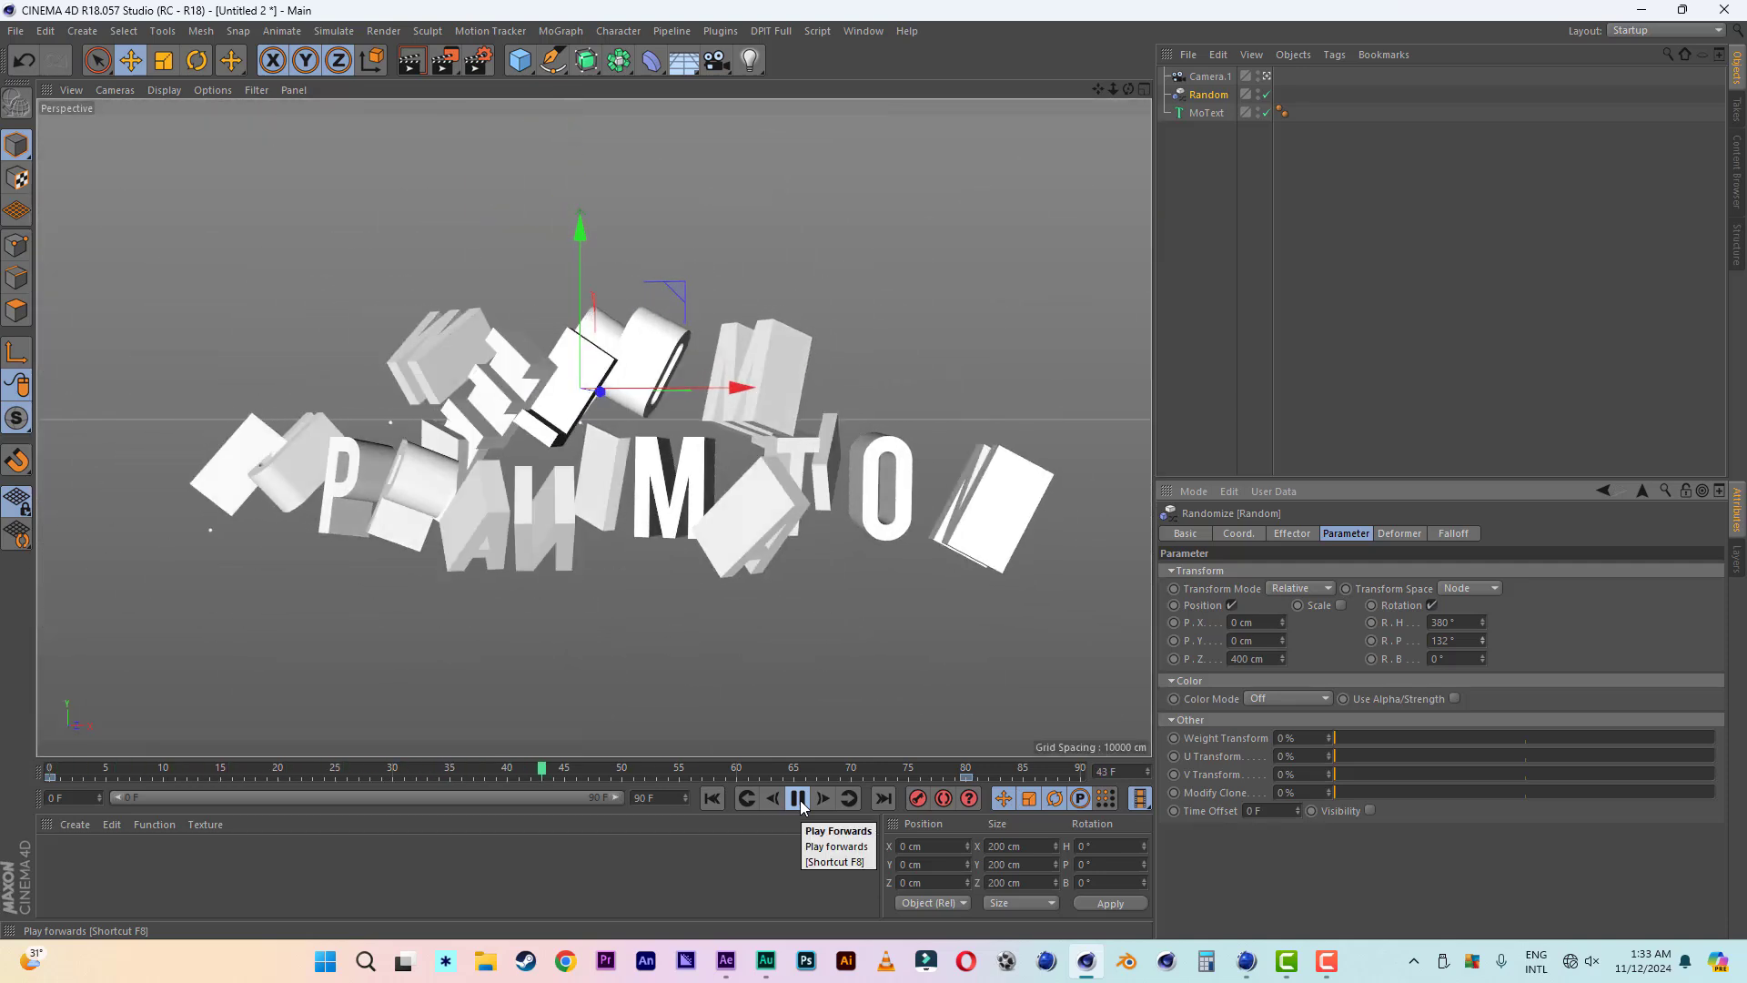
click(799, 800)
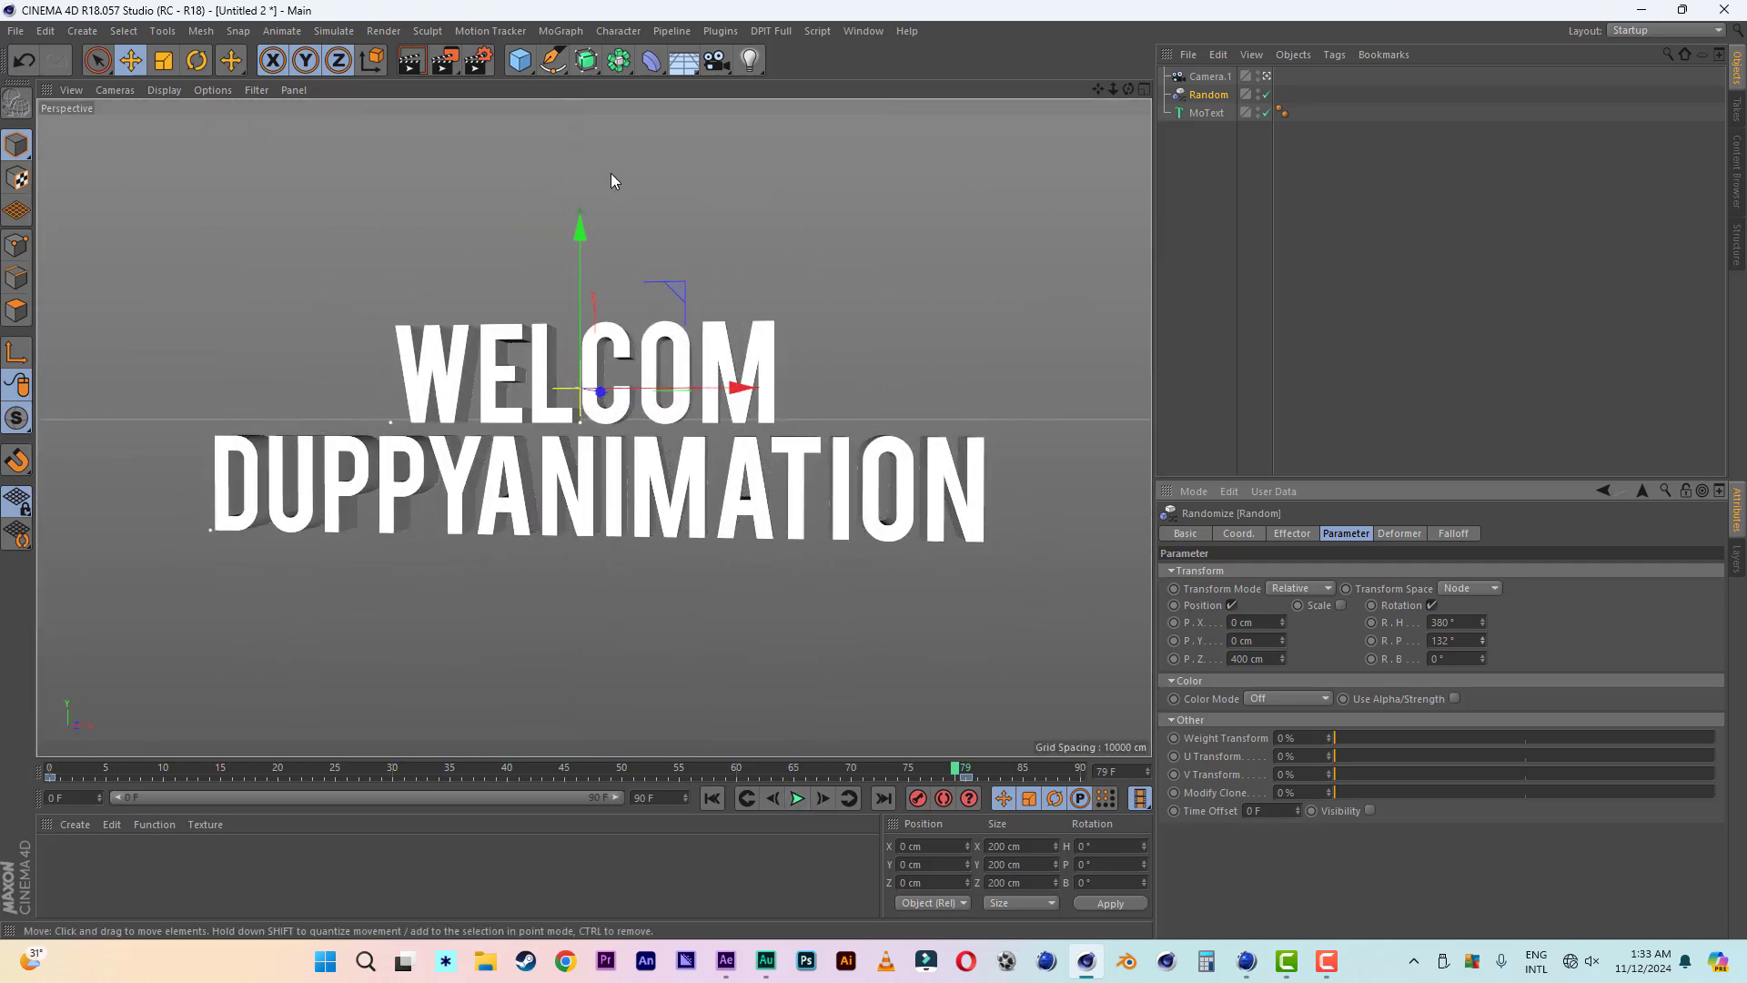
- Add a cube, thin it to about 30 cm deep, and place it behind the letters at about Z 113 cm
click(519, 60)
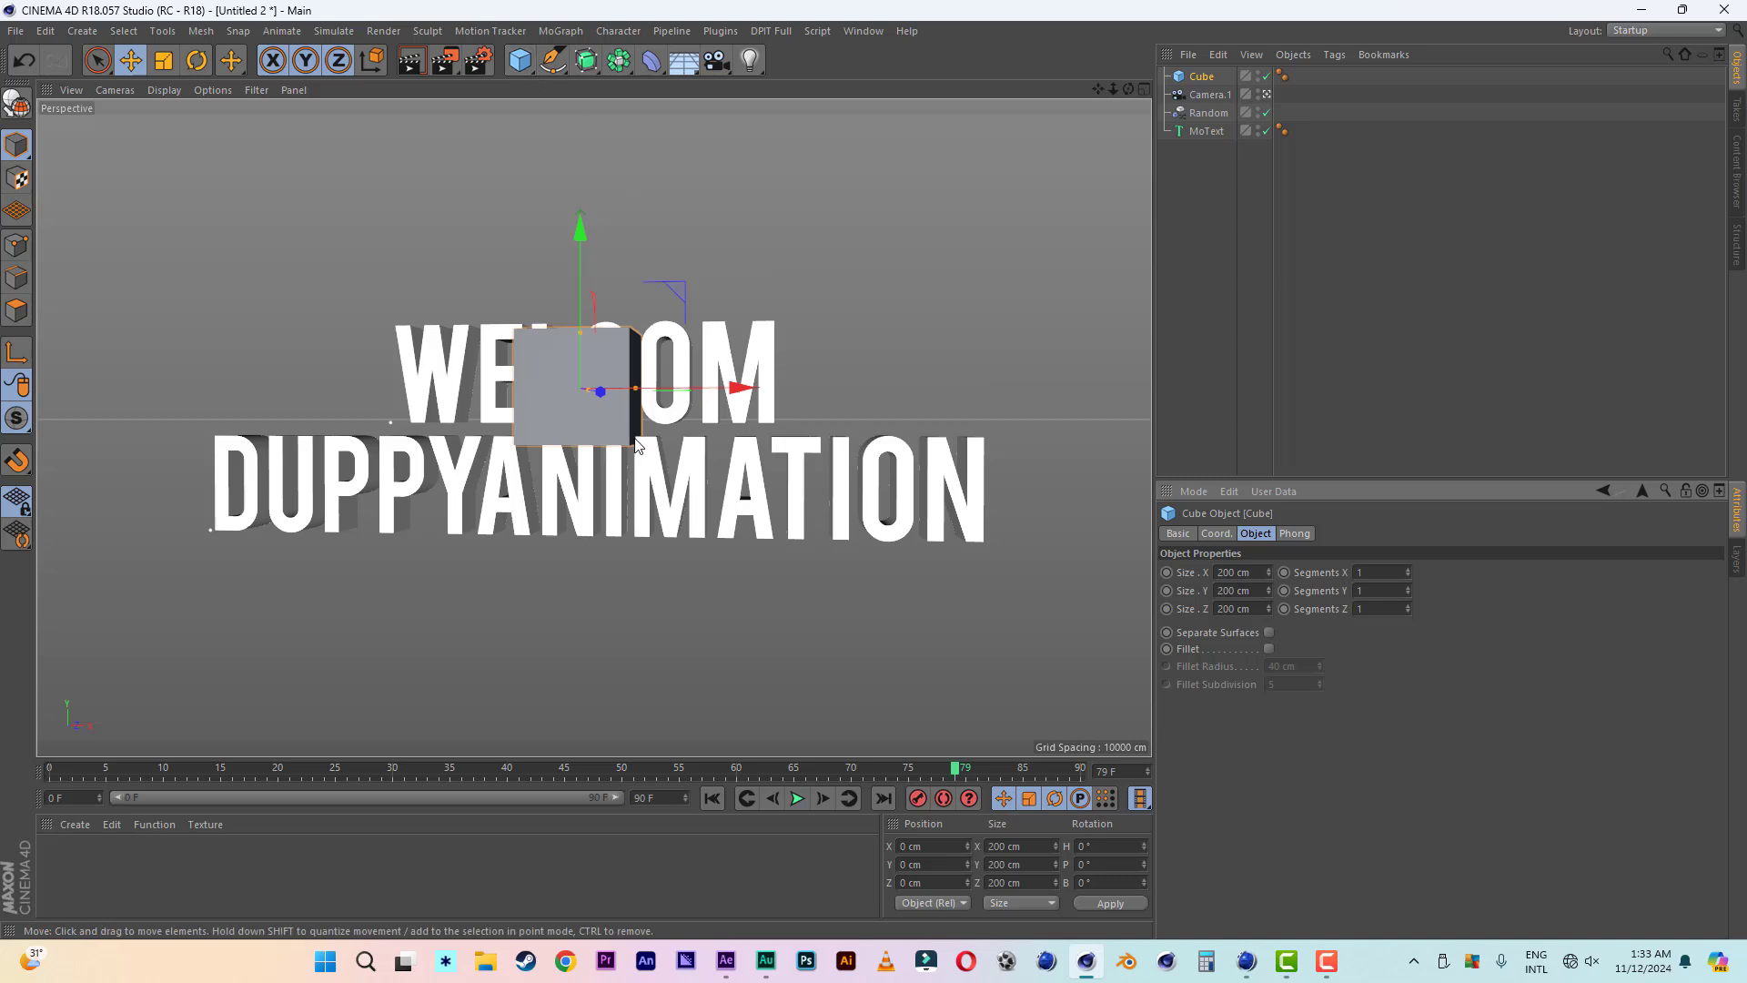
alt+drag(592, 347, 321, 444)
mouse_move(817, 374)
mouse_down()
mouse_move(946, 376)
mouse_move(790, 376)
mouse_up()
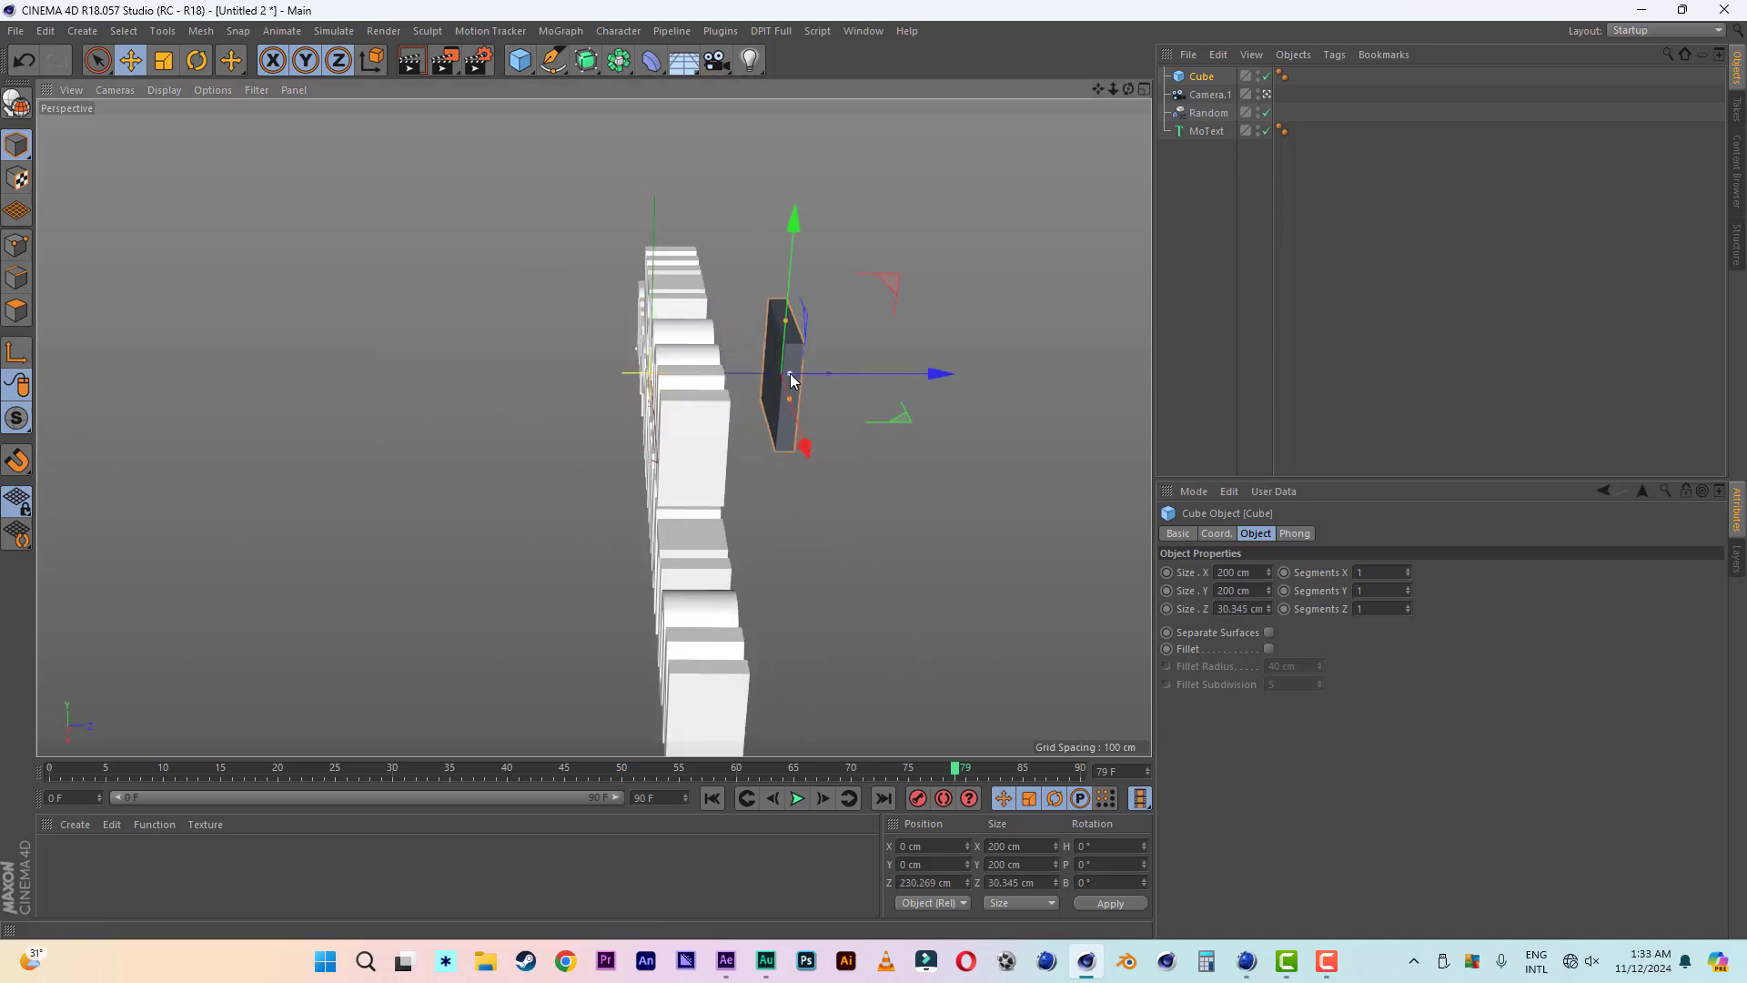
drag(944, 375, 921, 710)
- Stretch the cube into a backing board about 1619 cm wide and 505 cm high behind both title lines
drag(645, 390, 997, 393)
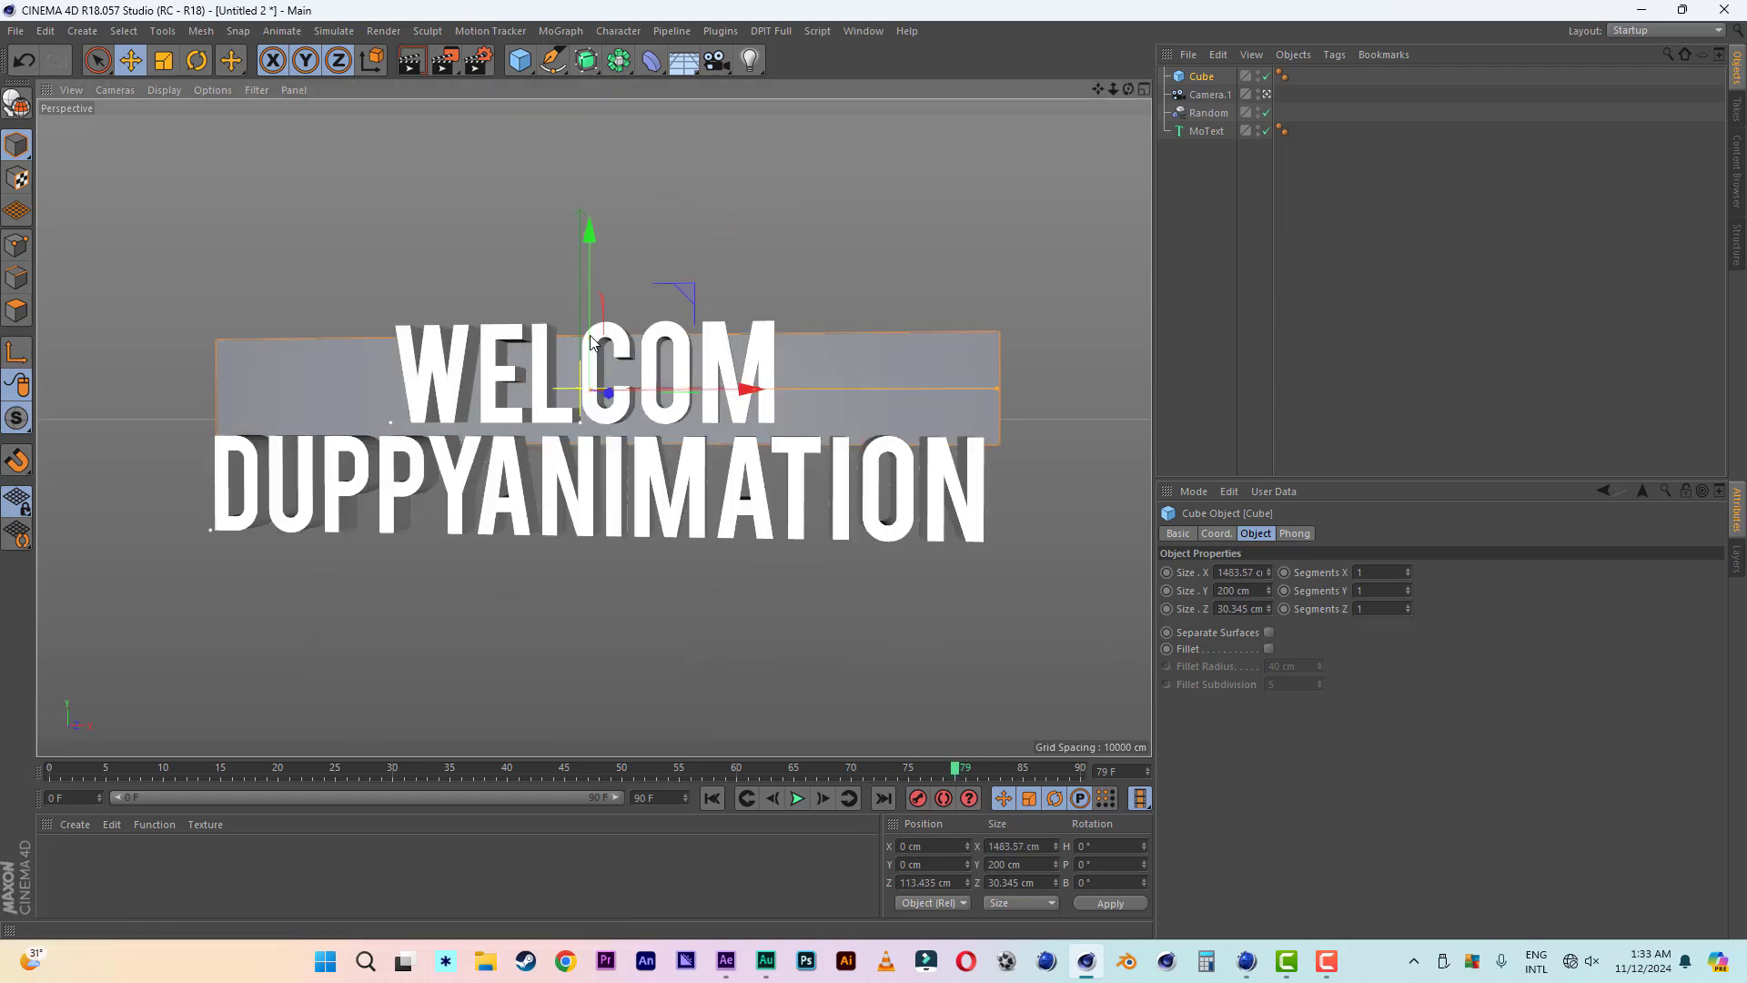
drag(590, 337, 590, 286)
drag(1000, 444, 1039, 443)
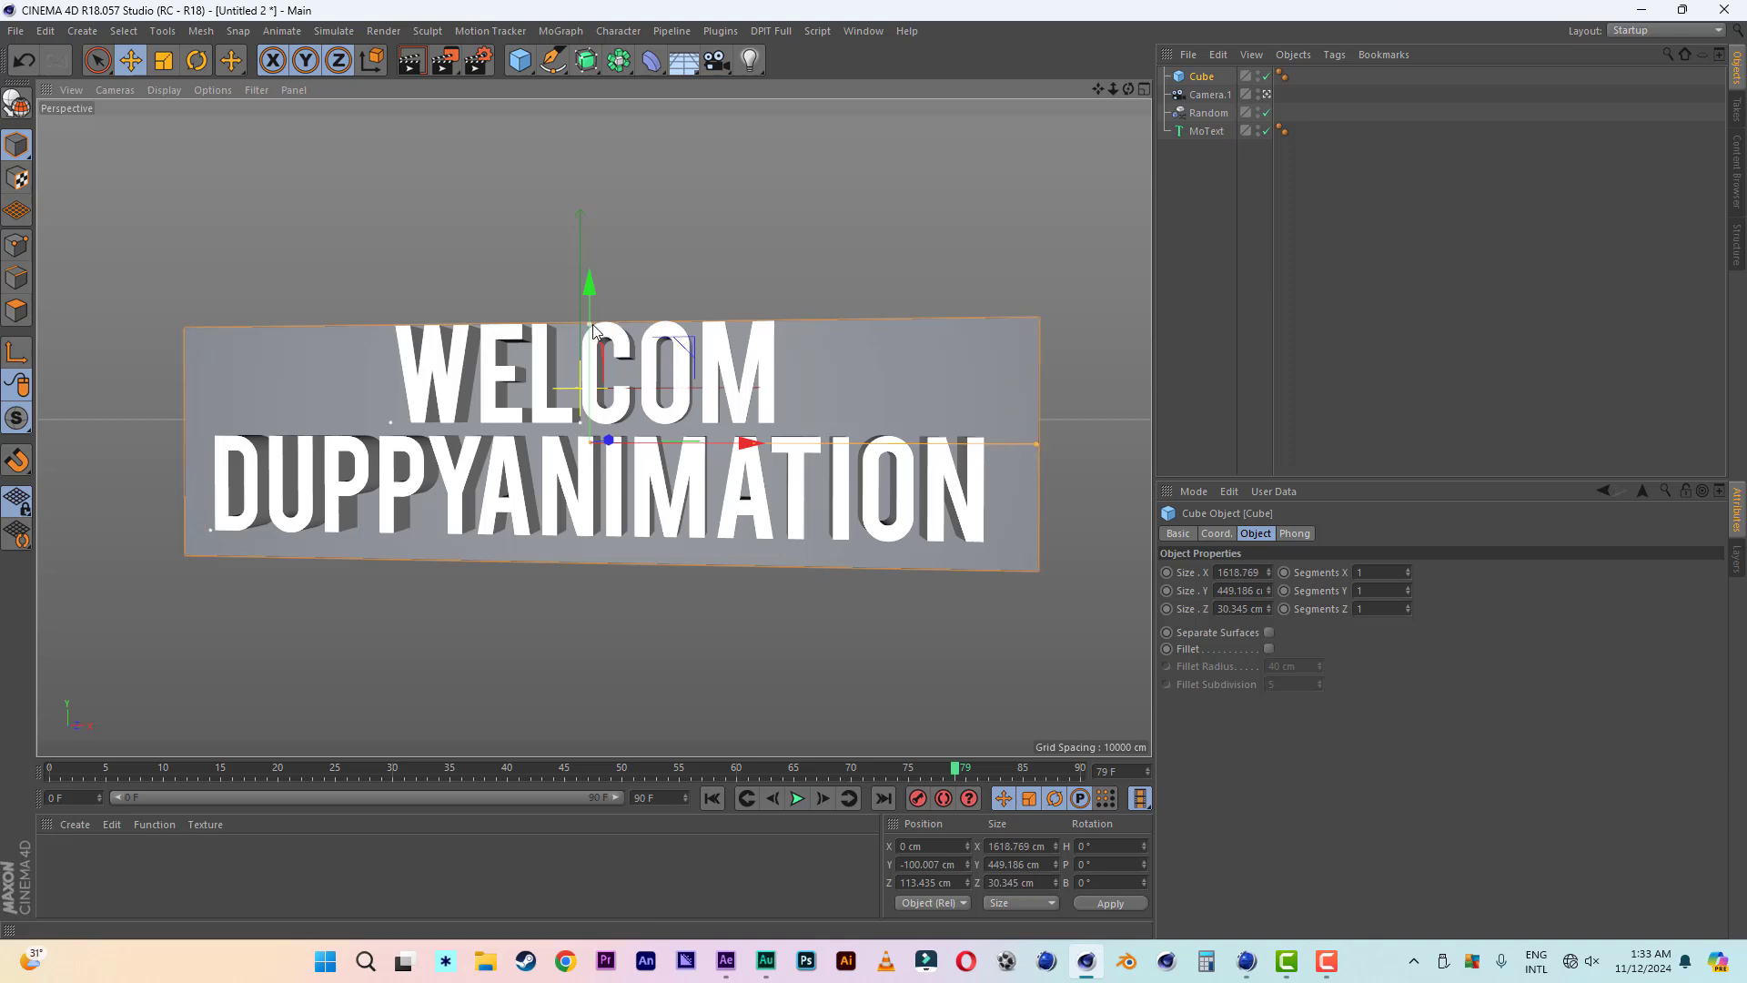
drag(591, 324, 592, 284)
- Preview the animation and record a keyframe for the backing board at frame 70
click(797, 798)
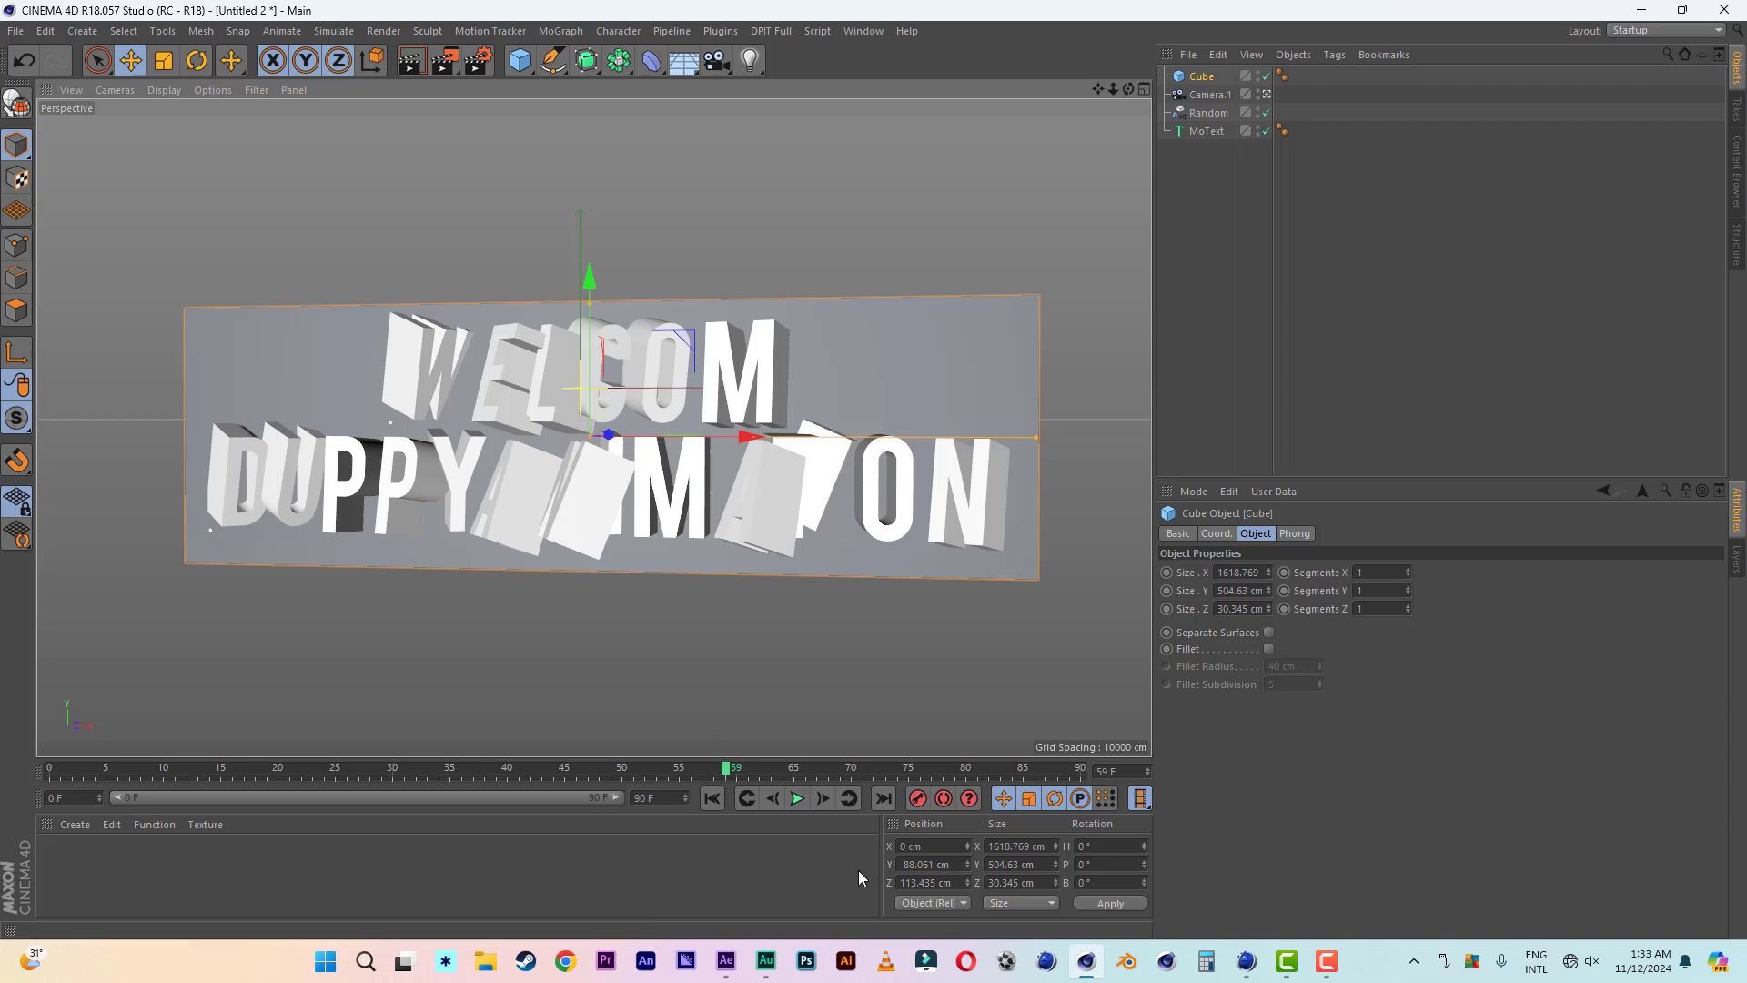
drag(727, 772, 853, 769)
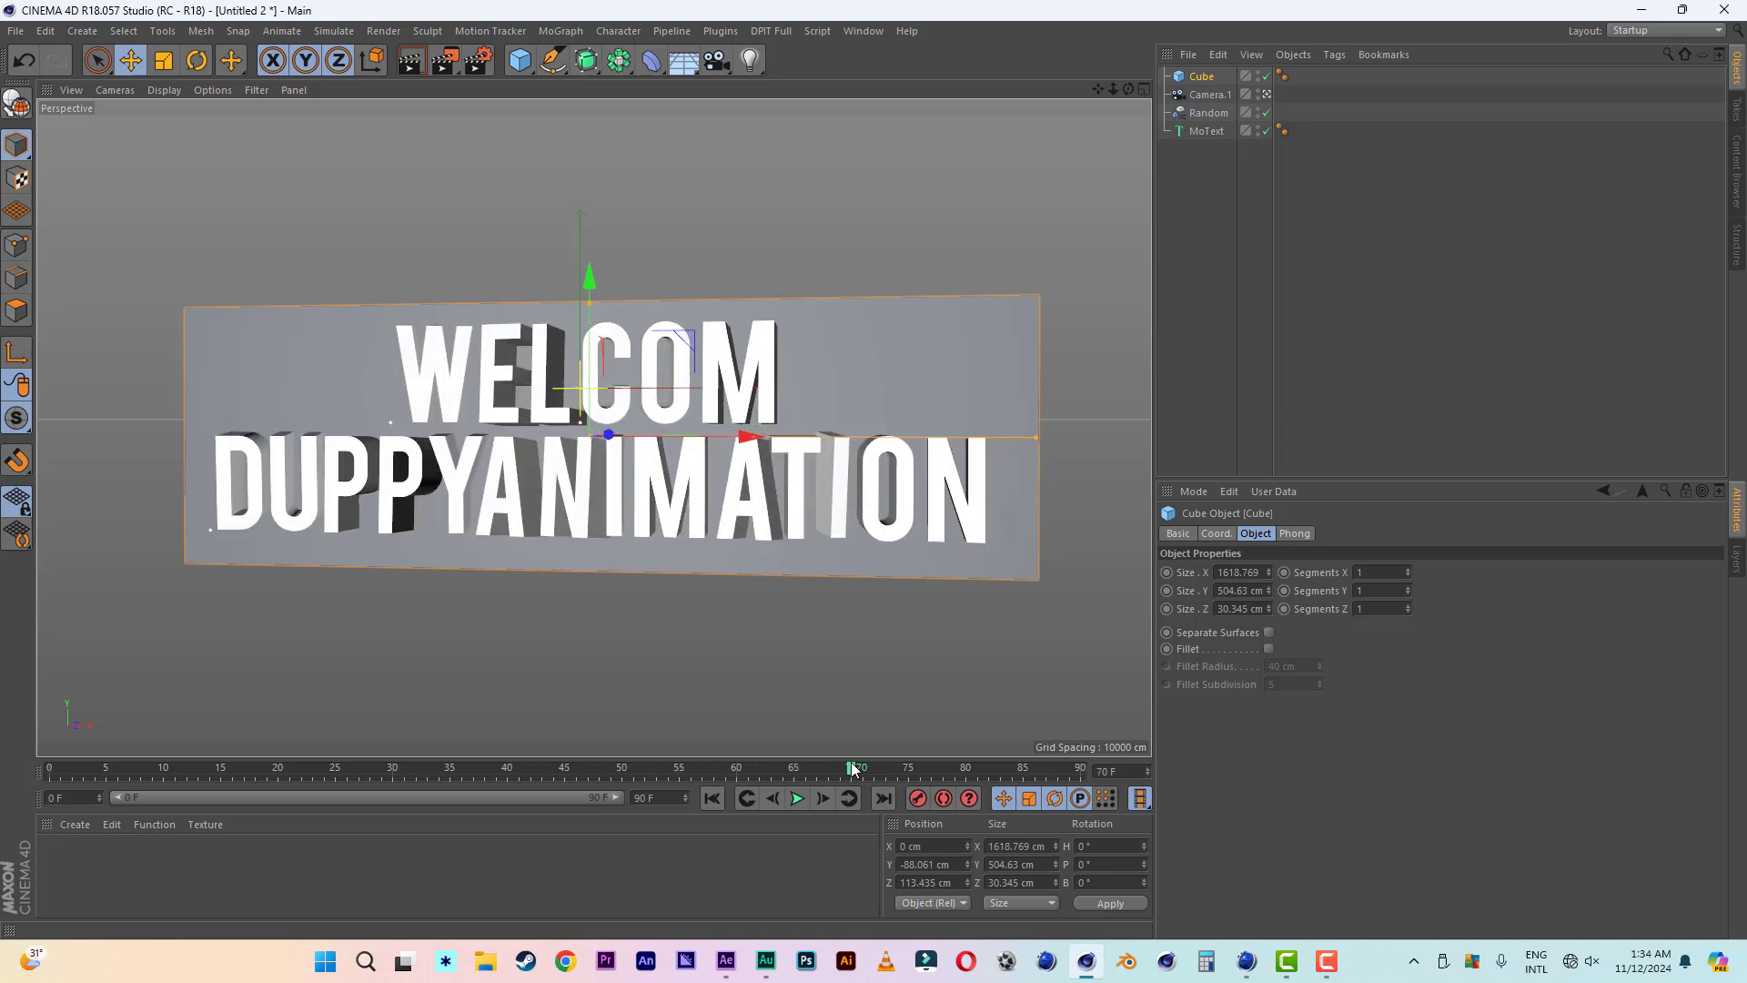
click(917, 798)
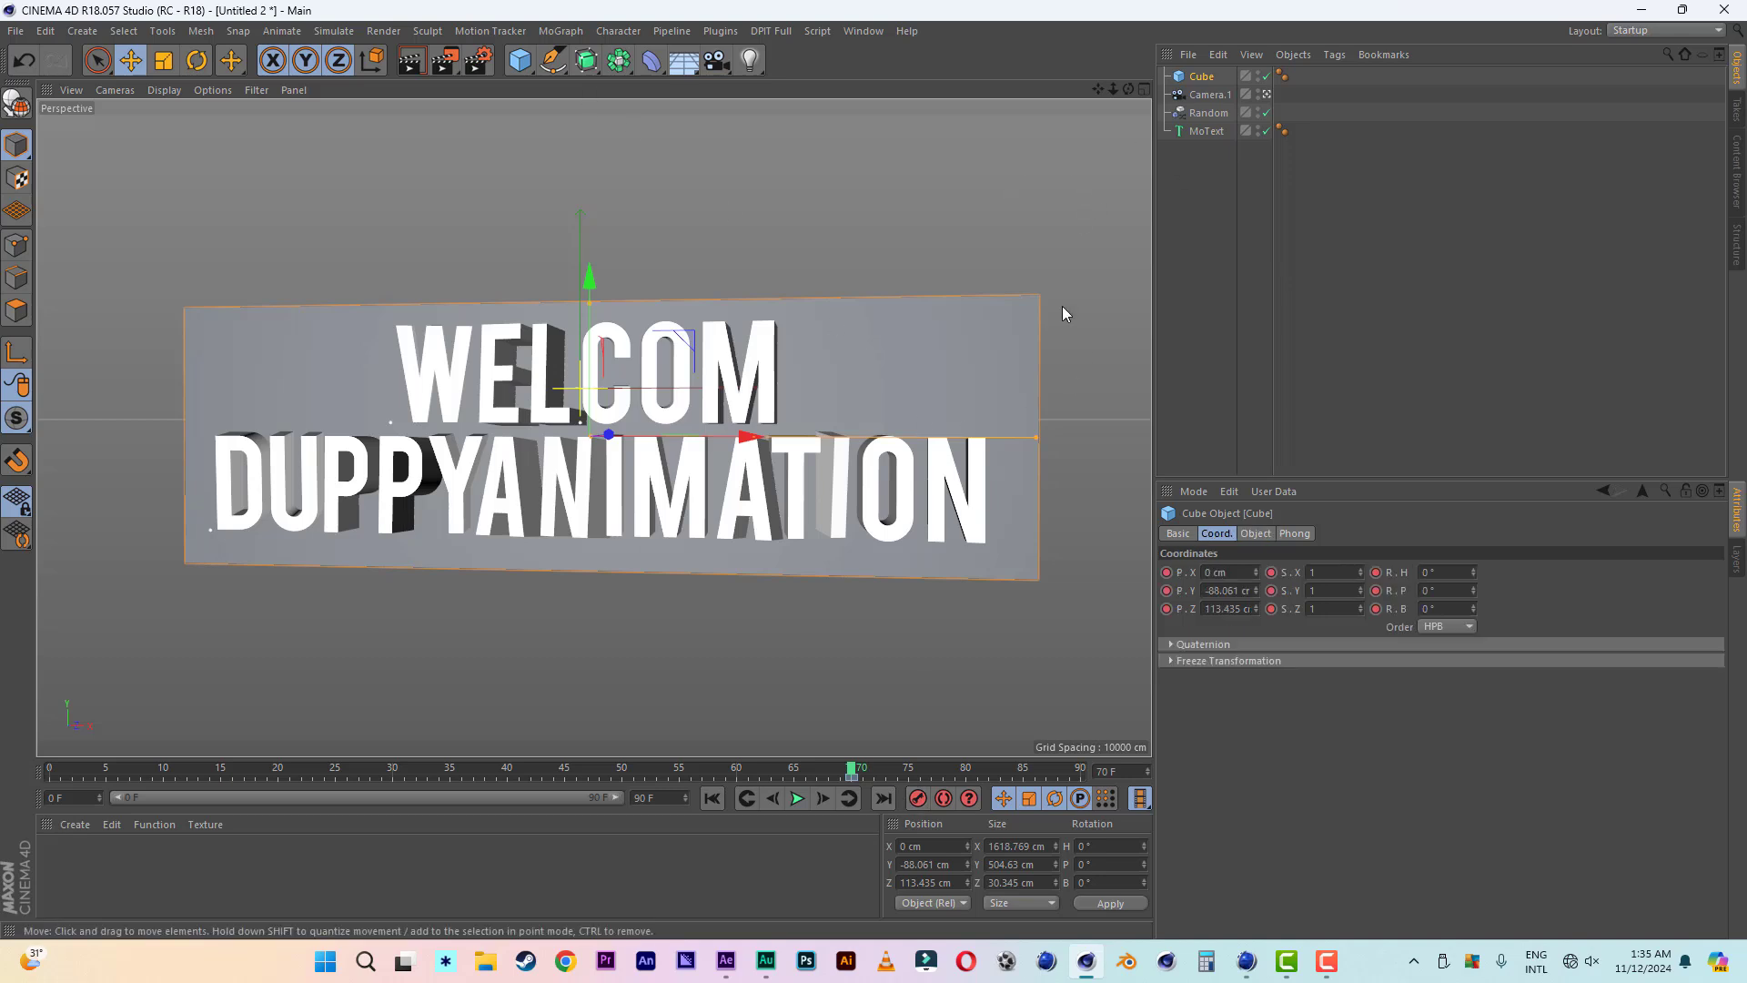
- At frame 55, move the backing board far behind the title in the top view, to about Z 20479 cm
click(1144, 89)
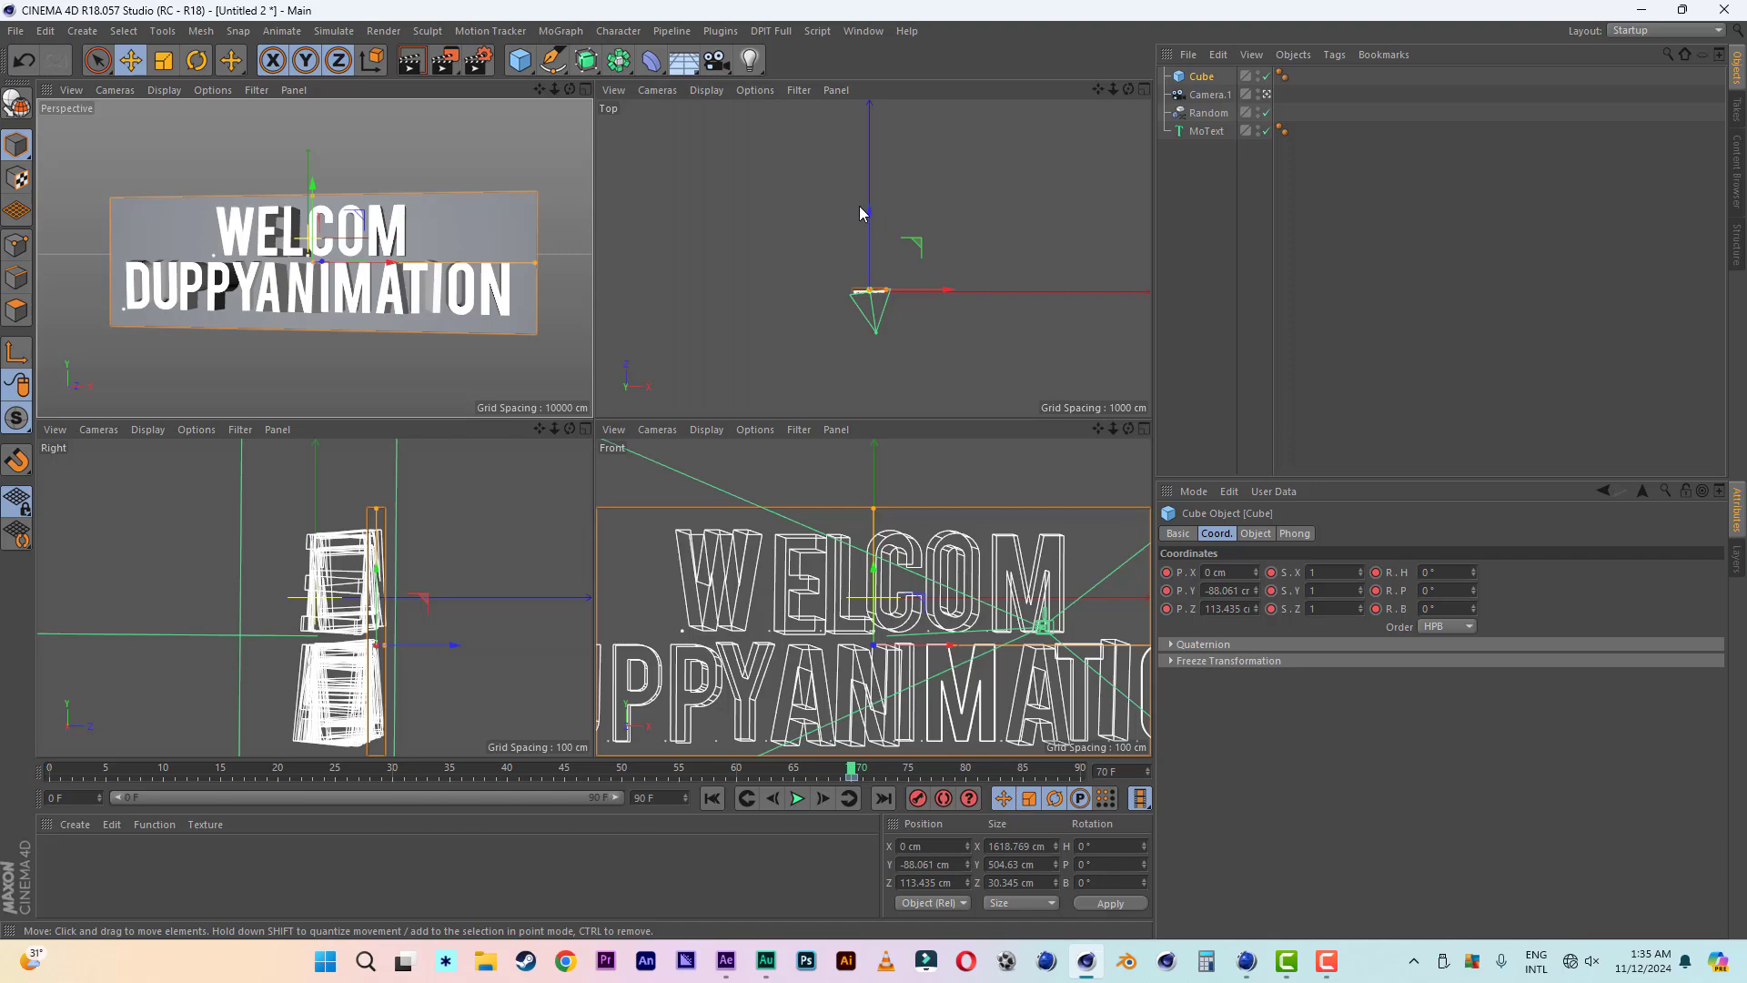
drag(851, 774, 678, 774)
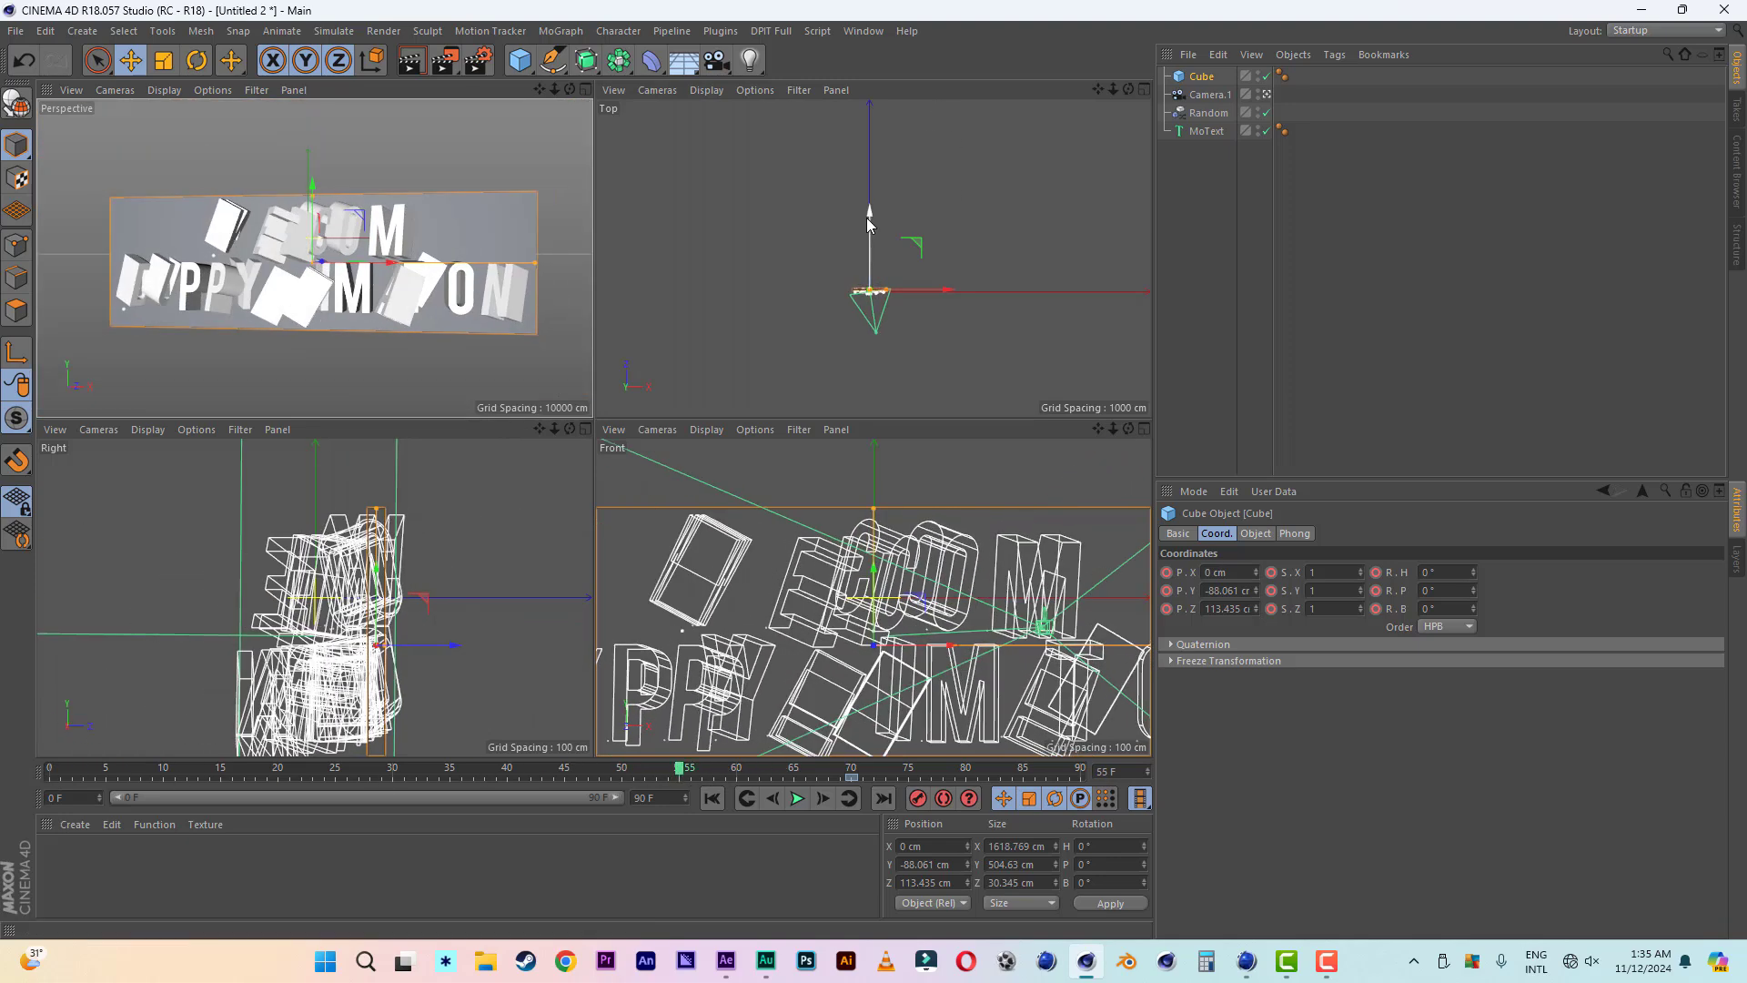
drag(867, 212, 869, 136)
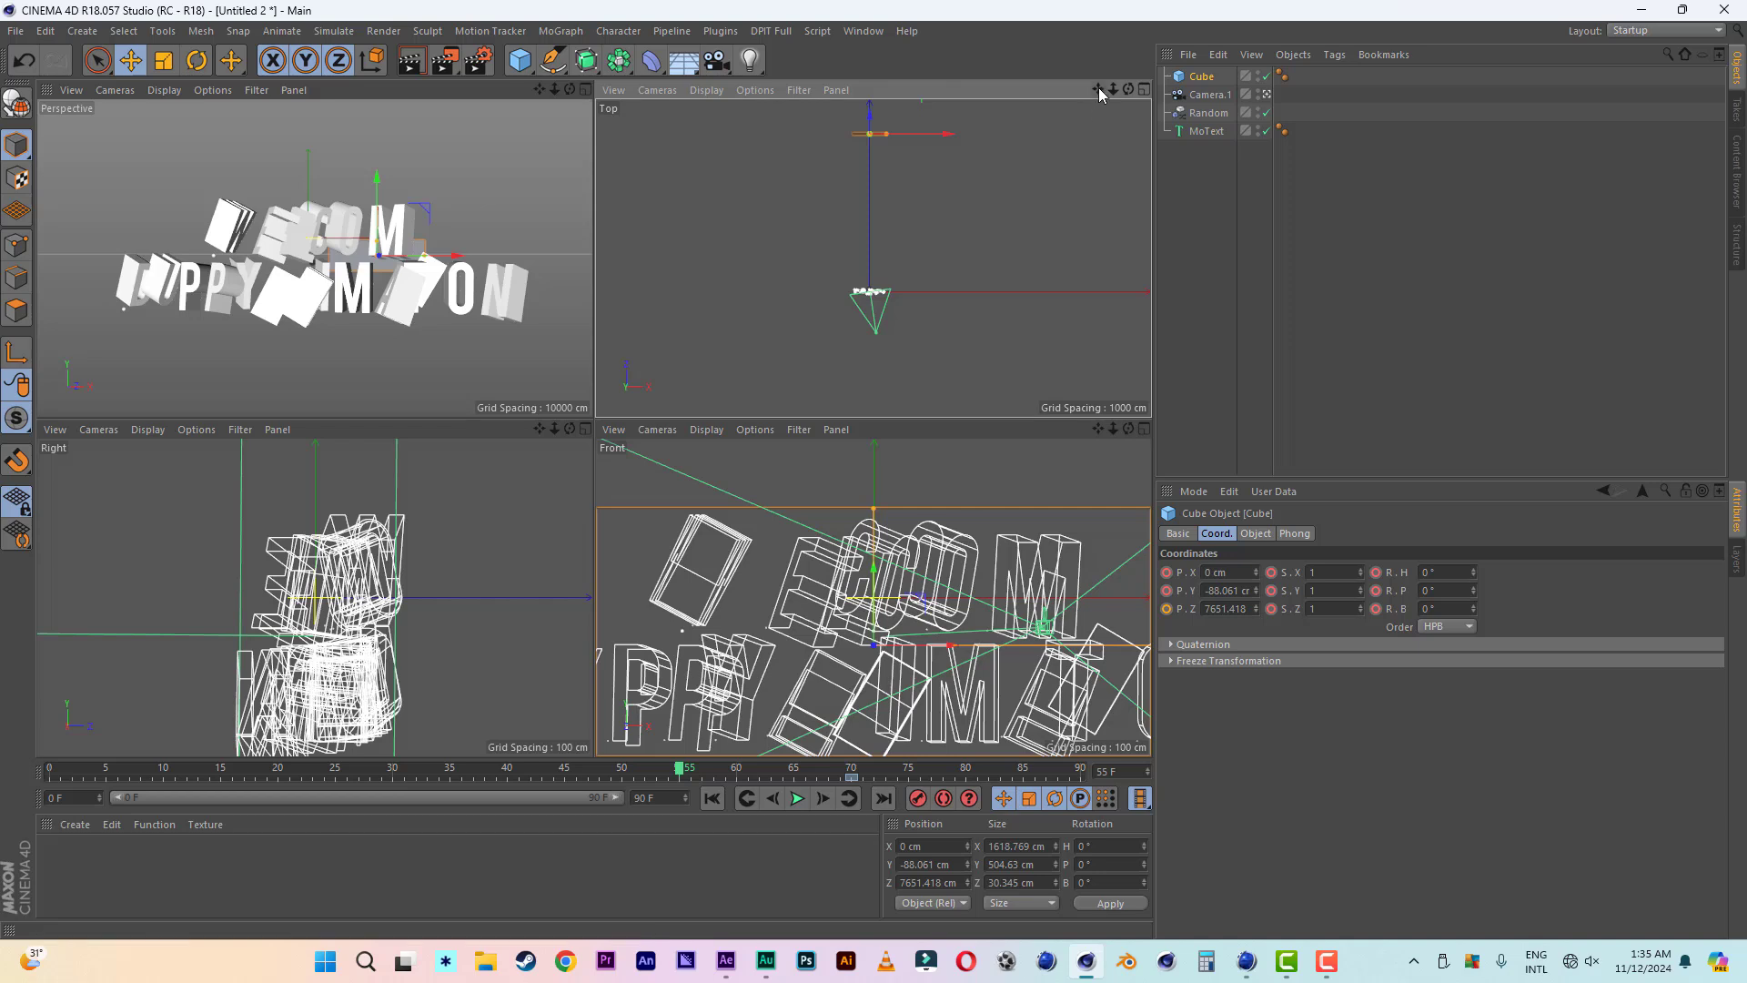
drag(1099, 90, 1093, 304)
drag(863, 288, 864, 82)
drag(1099, 89, 1098, 176)
drag(864, 161, 867, 101)
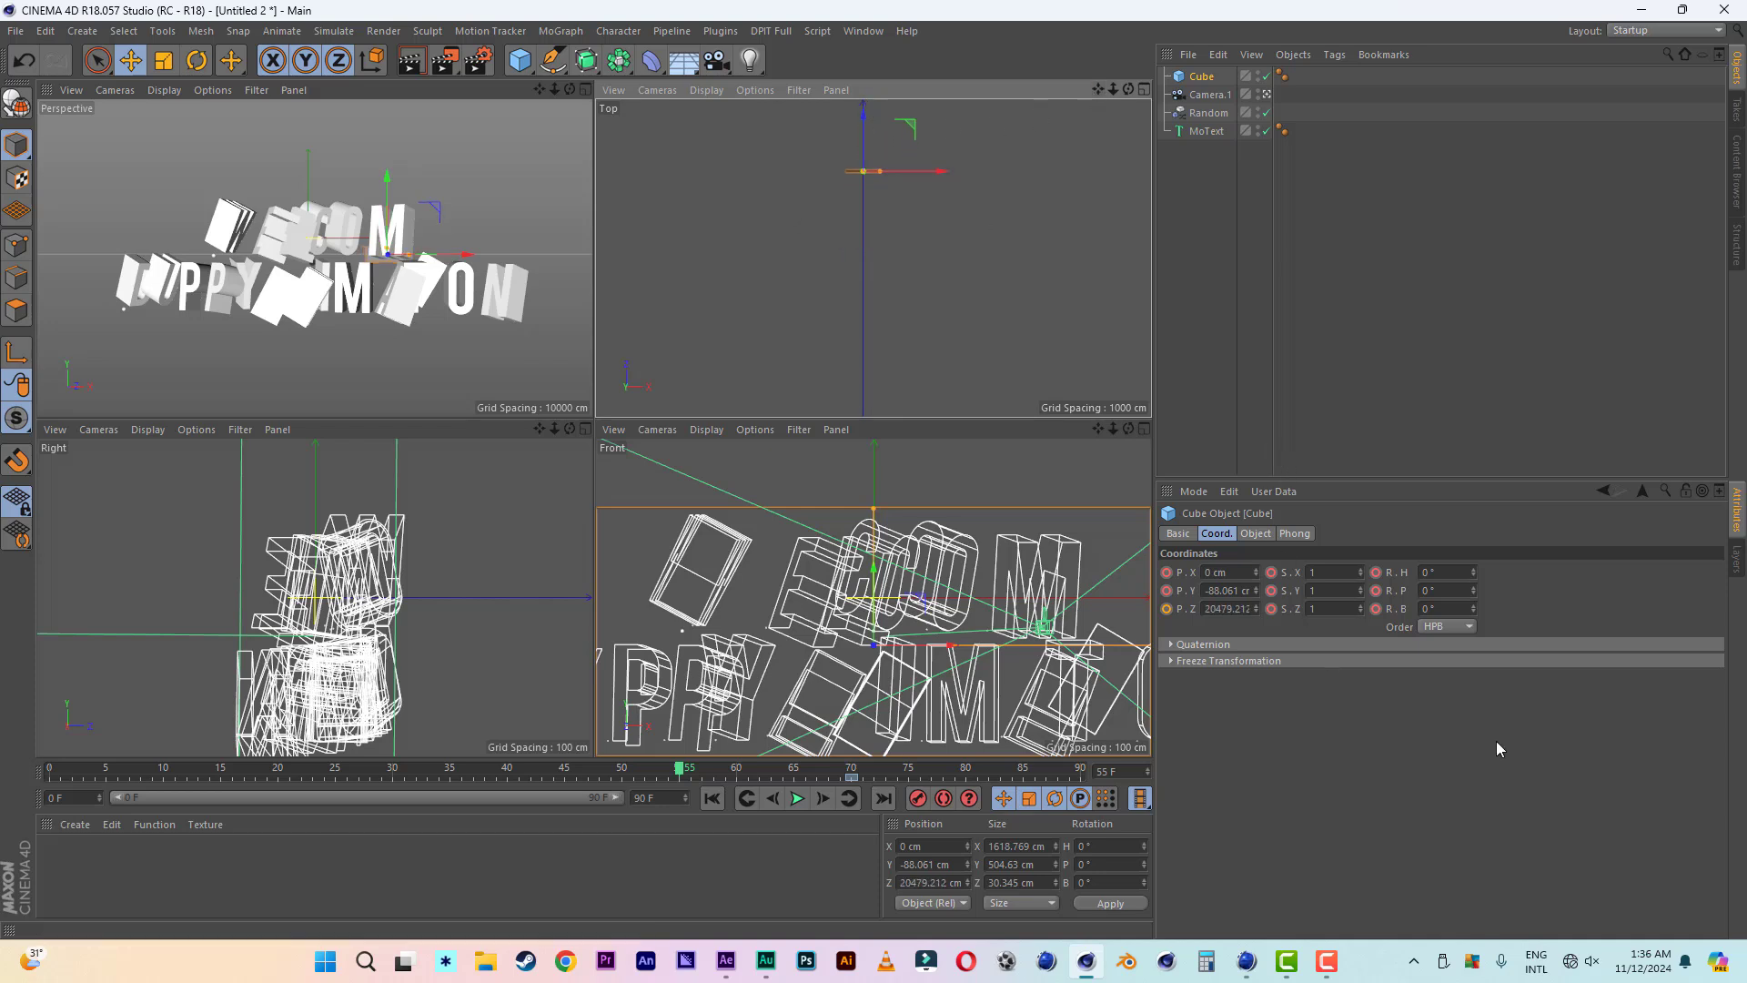
- Set the board's heading to 180°, pitch to 360° and scale to 0 on all axes, and keyframe it at frame 55
drag(1448, 593, 1409, 590)
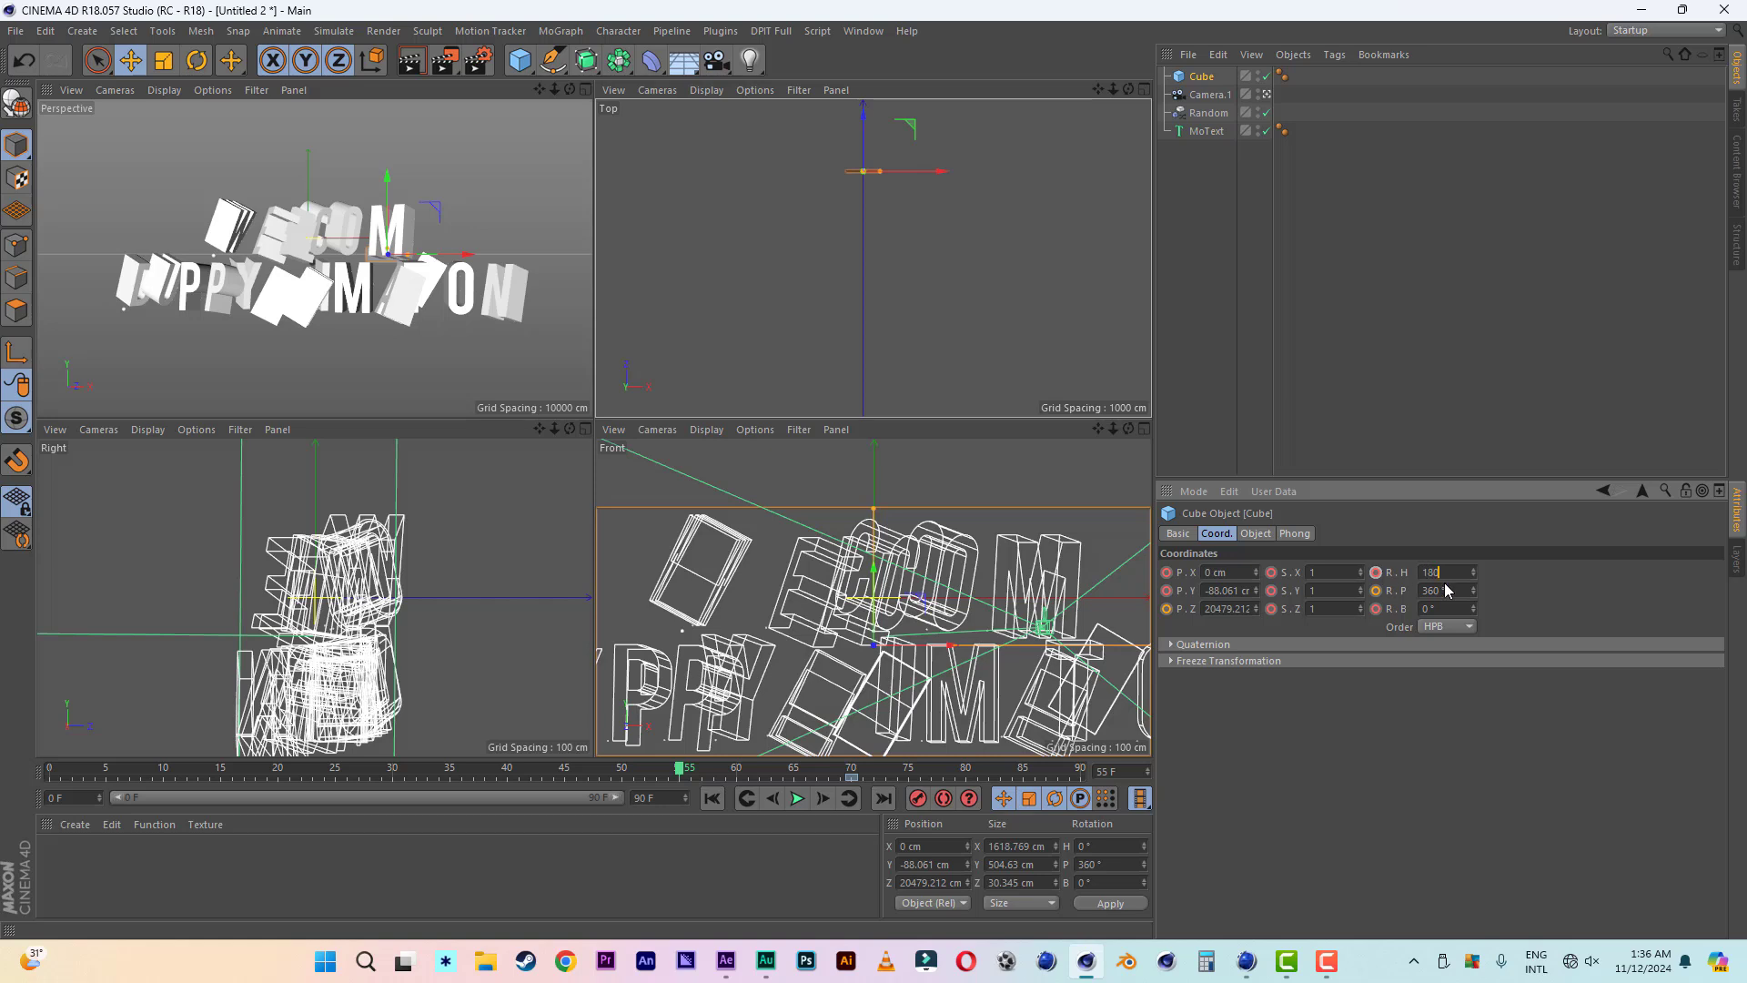
key(Return)
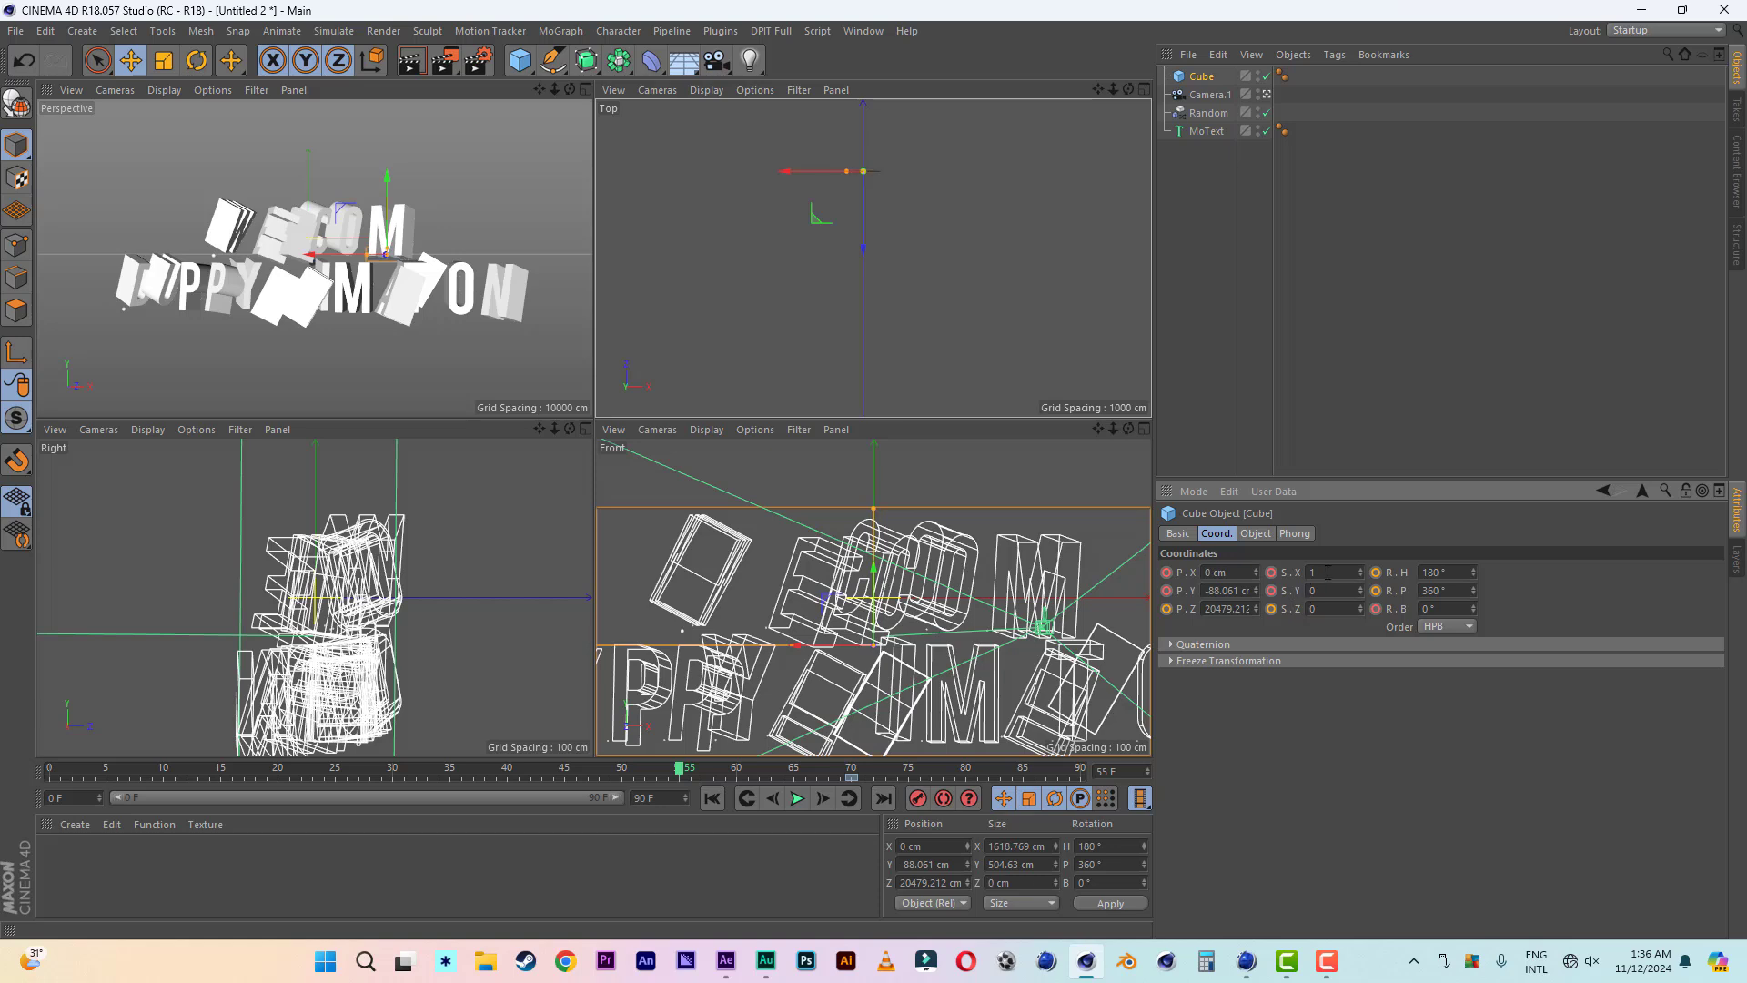
text(0)
key(Return)
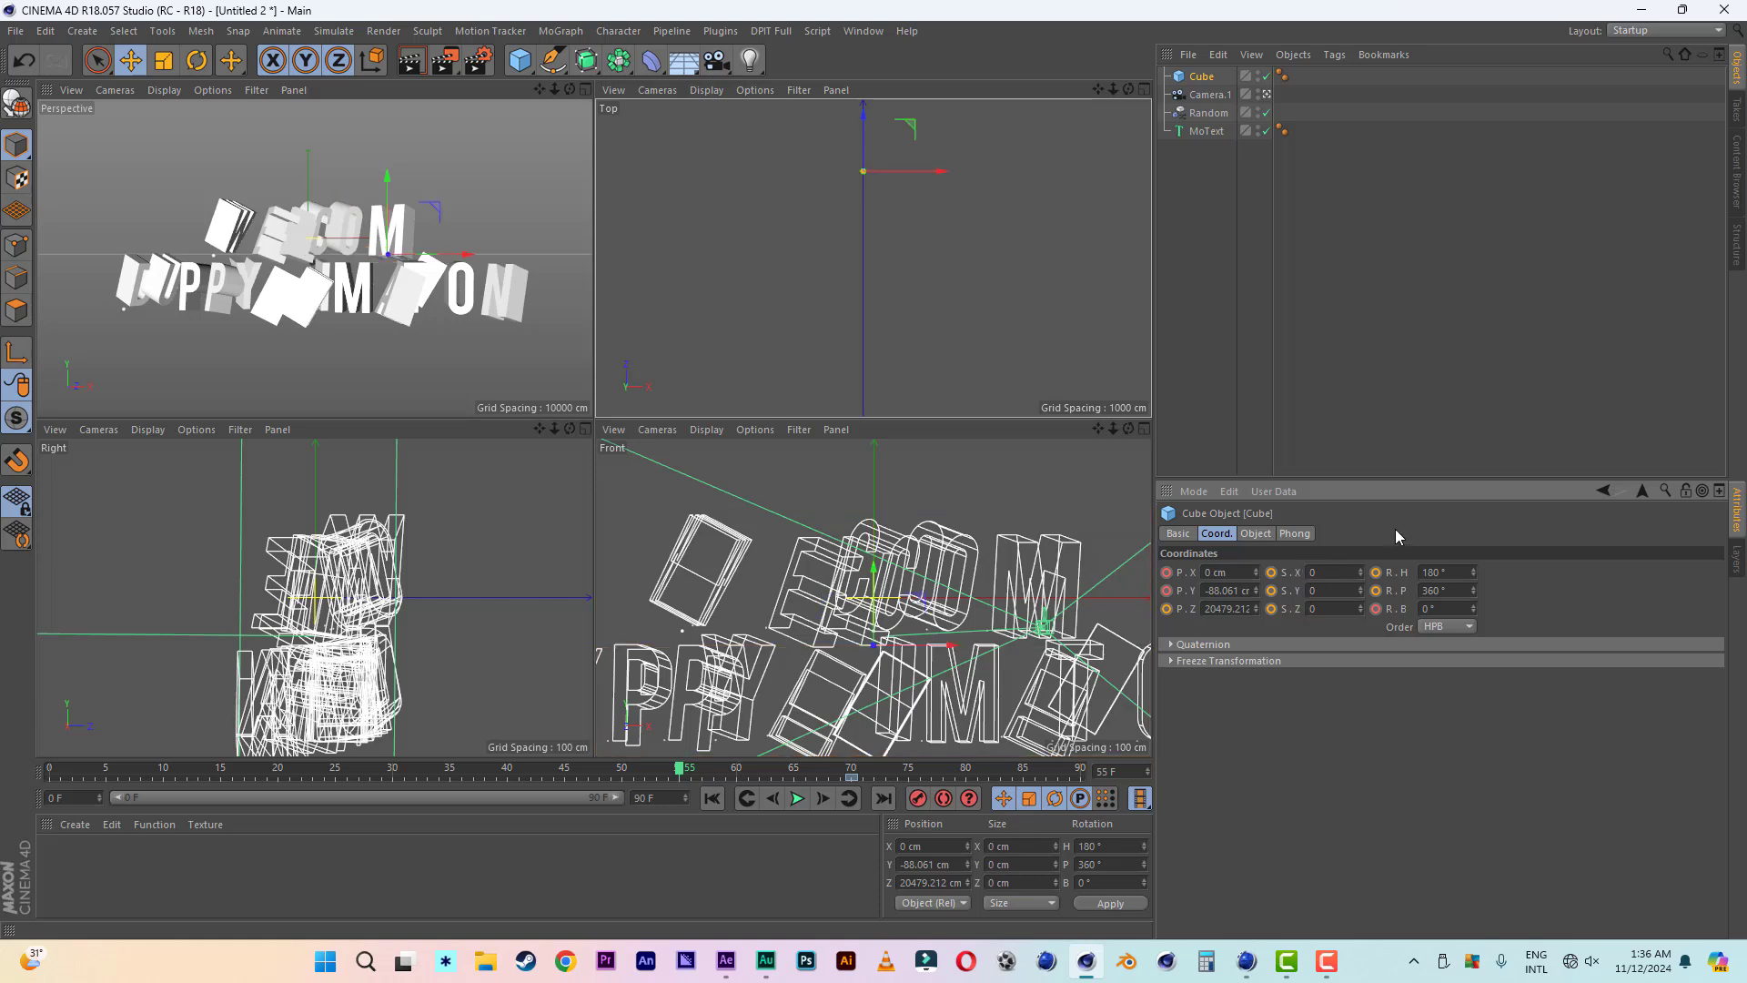
click(920, 799)
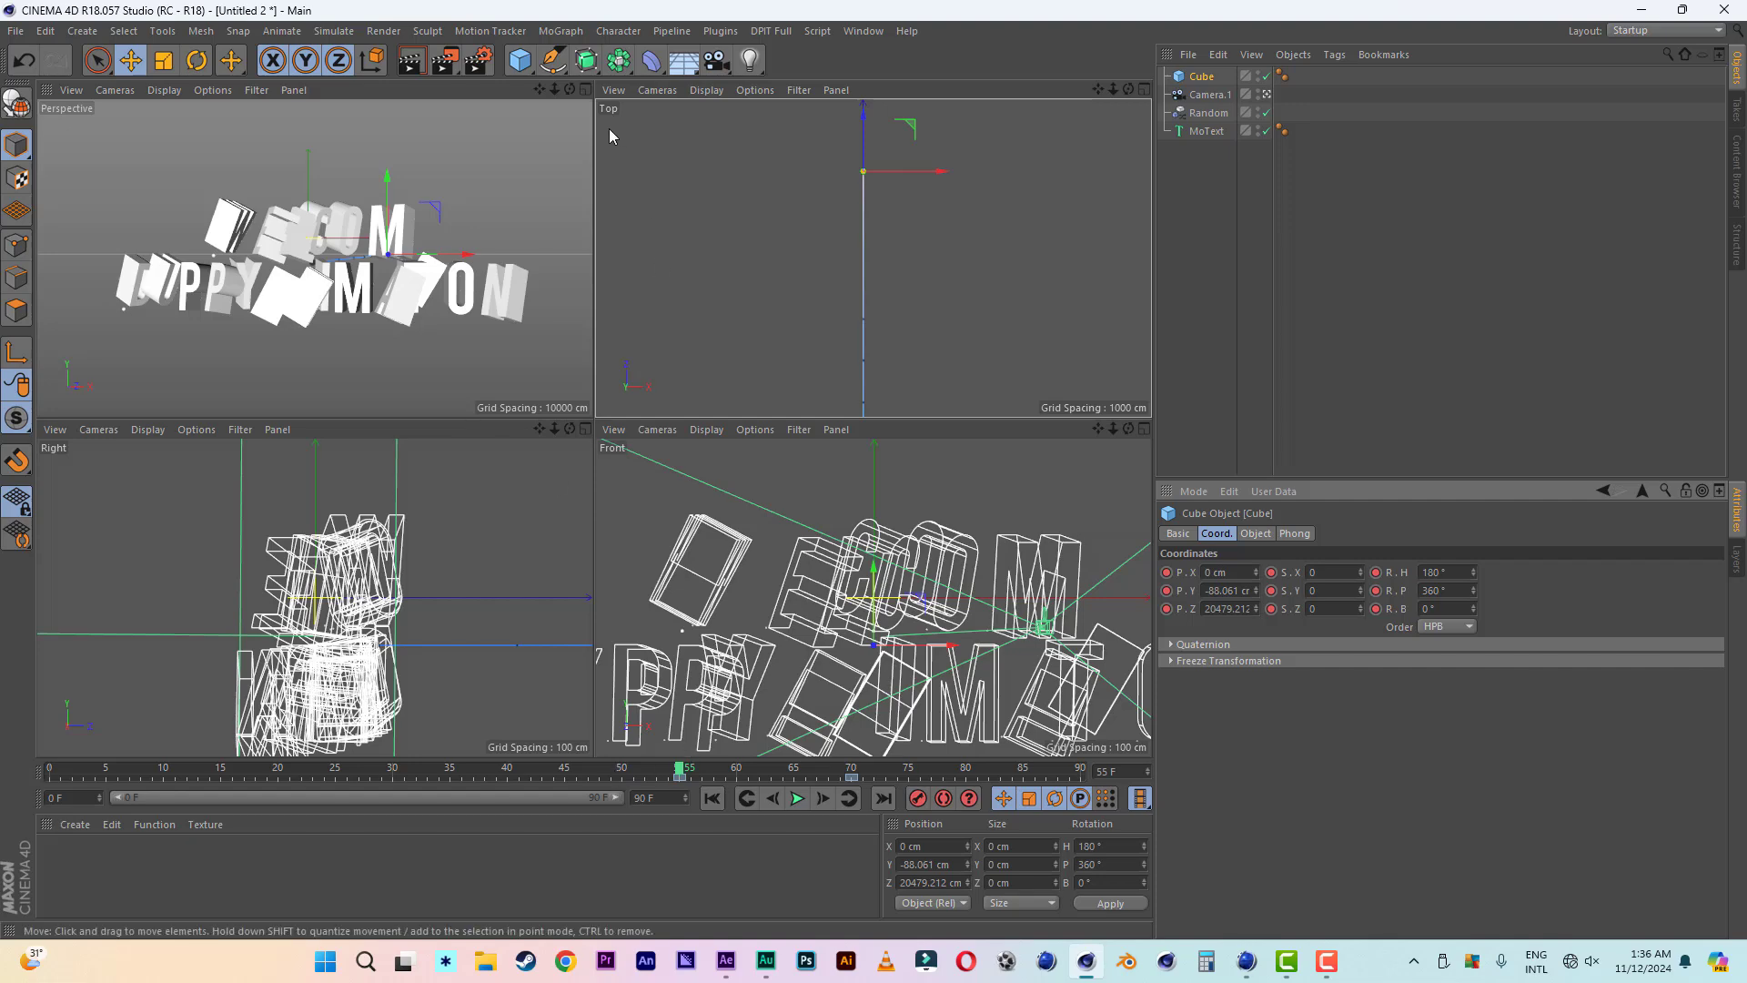
- Move the board's start keyframe to frame 17, and shift both its keyframes together to frames 0 and 53
click(586, 89)
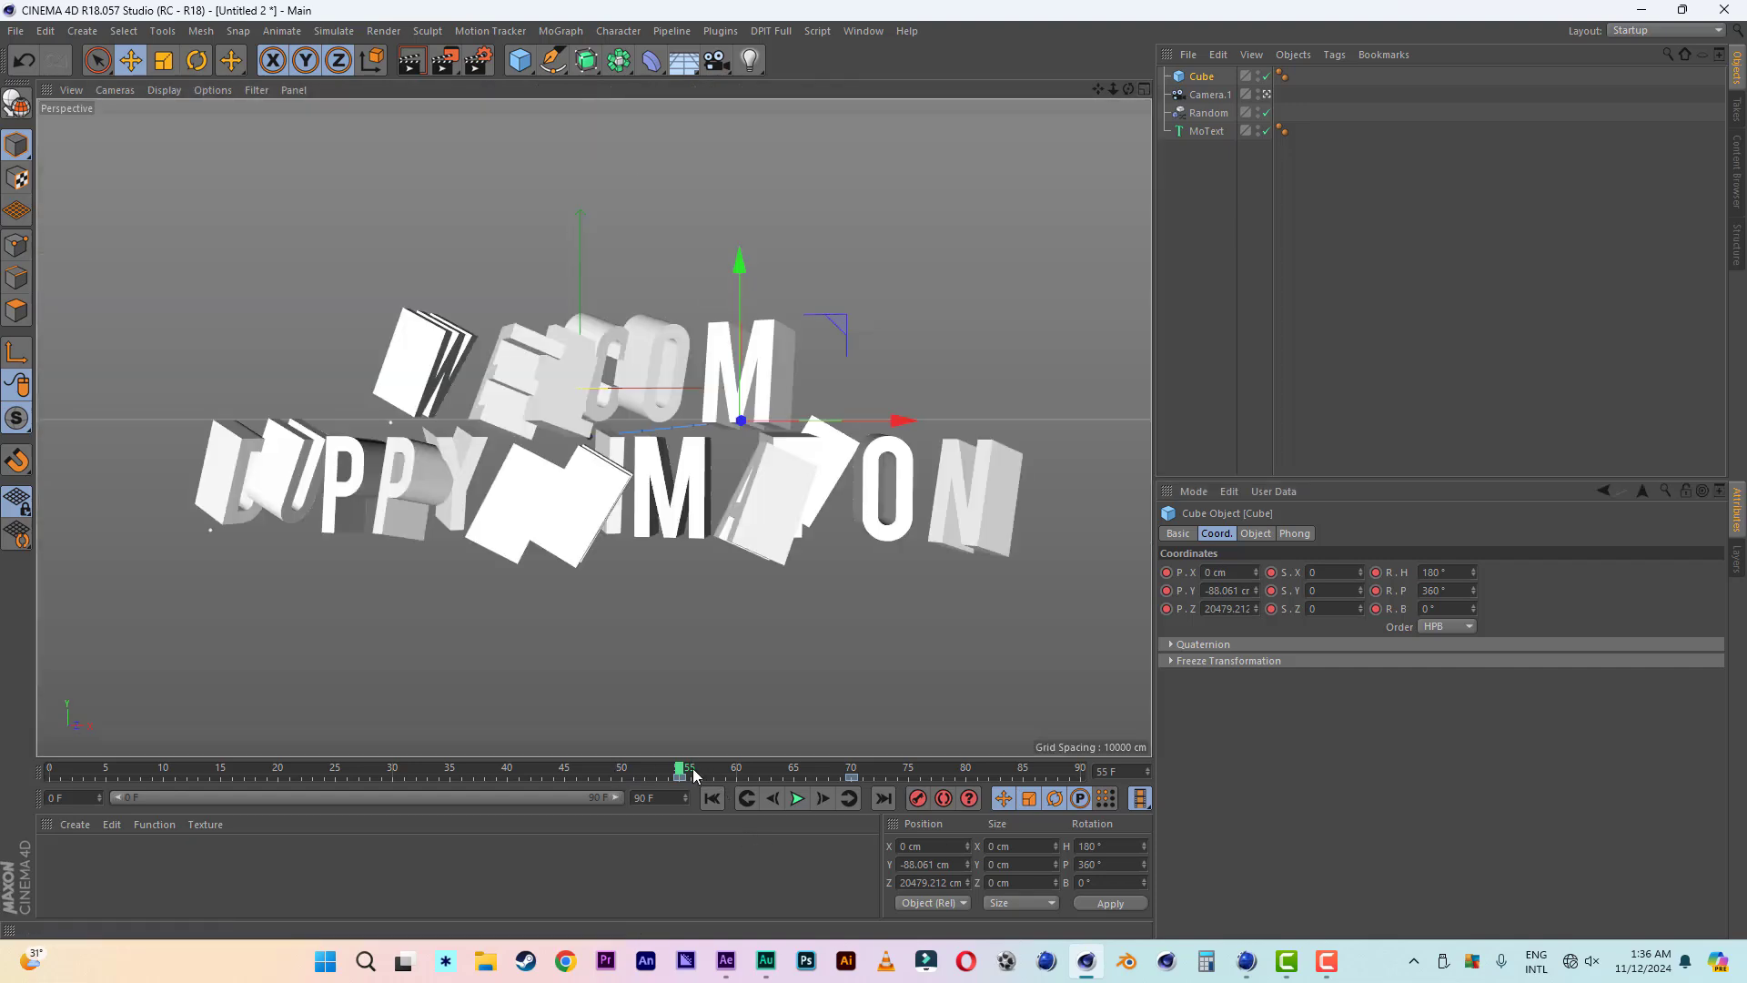
drag(481, 769, 419, 770)
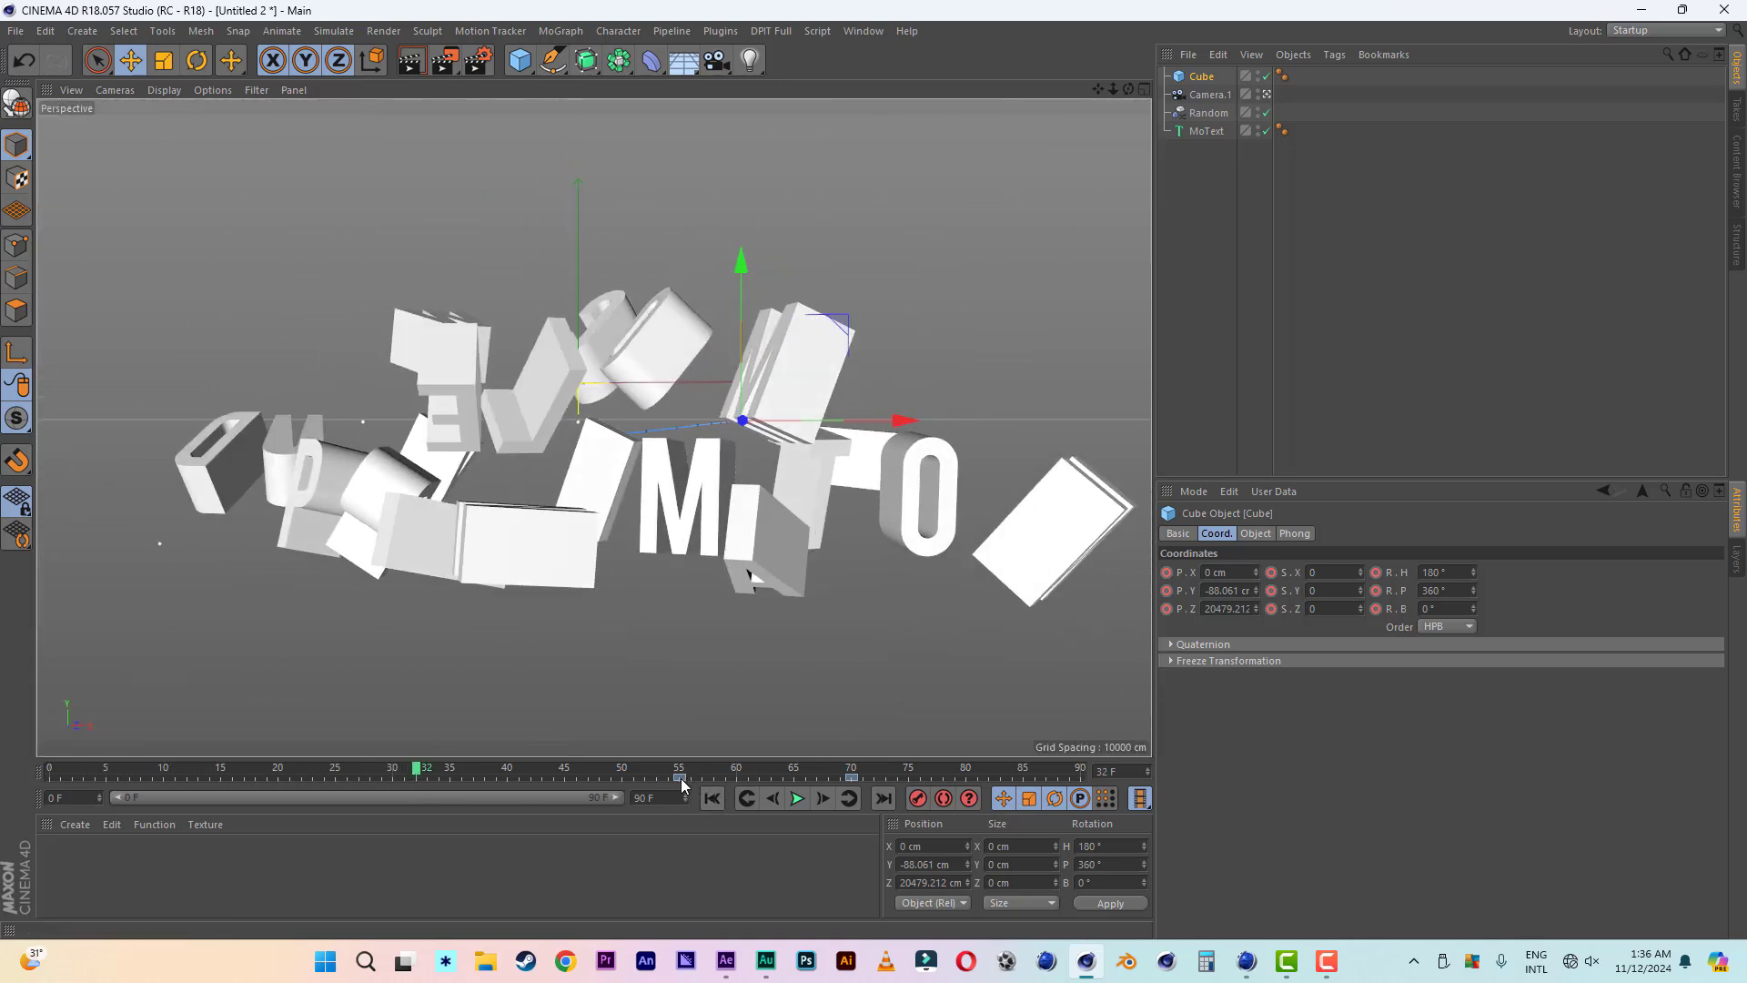
drag(681, 781, 579, 780)
drag(408, 781, 245, 778)
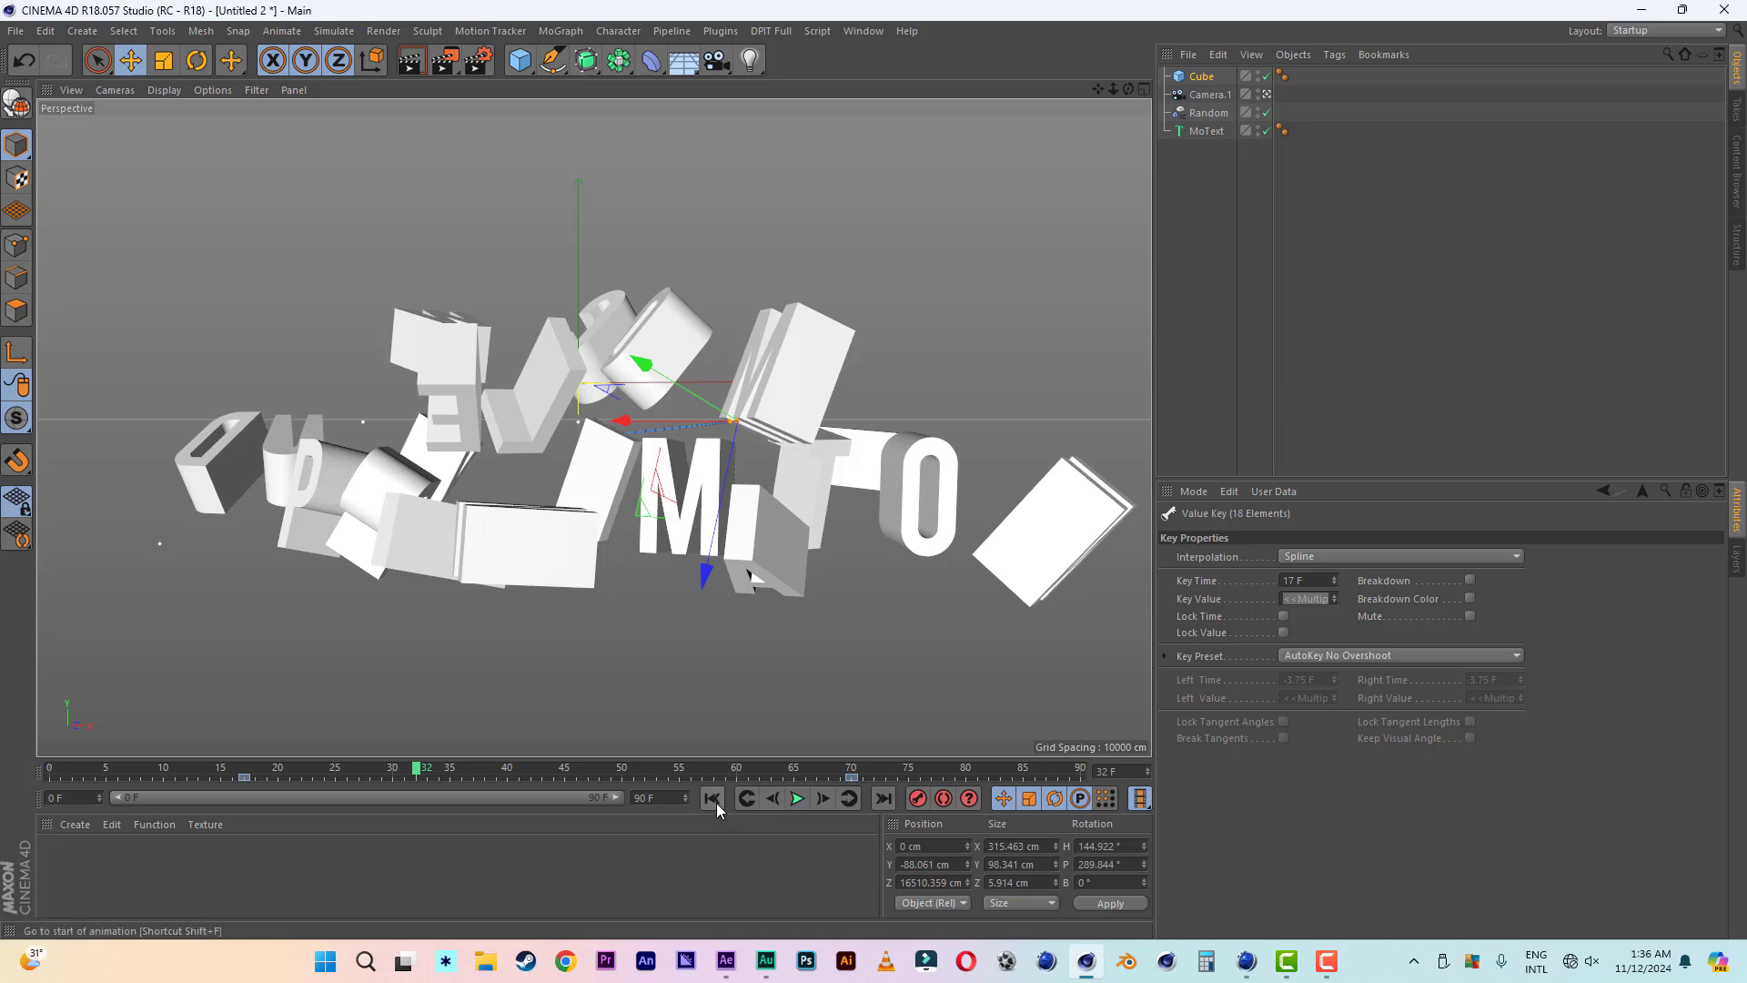
drag(887, 781, 51, 789)
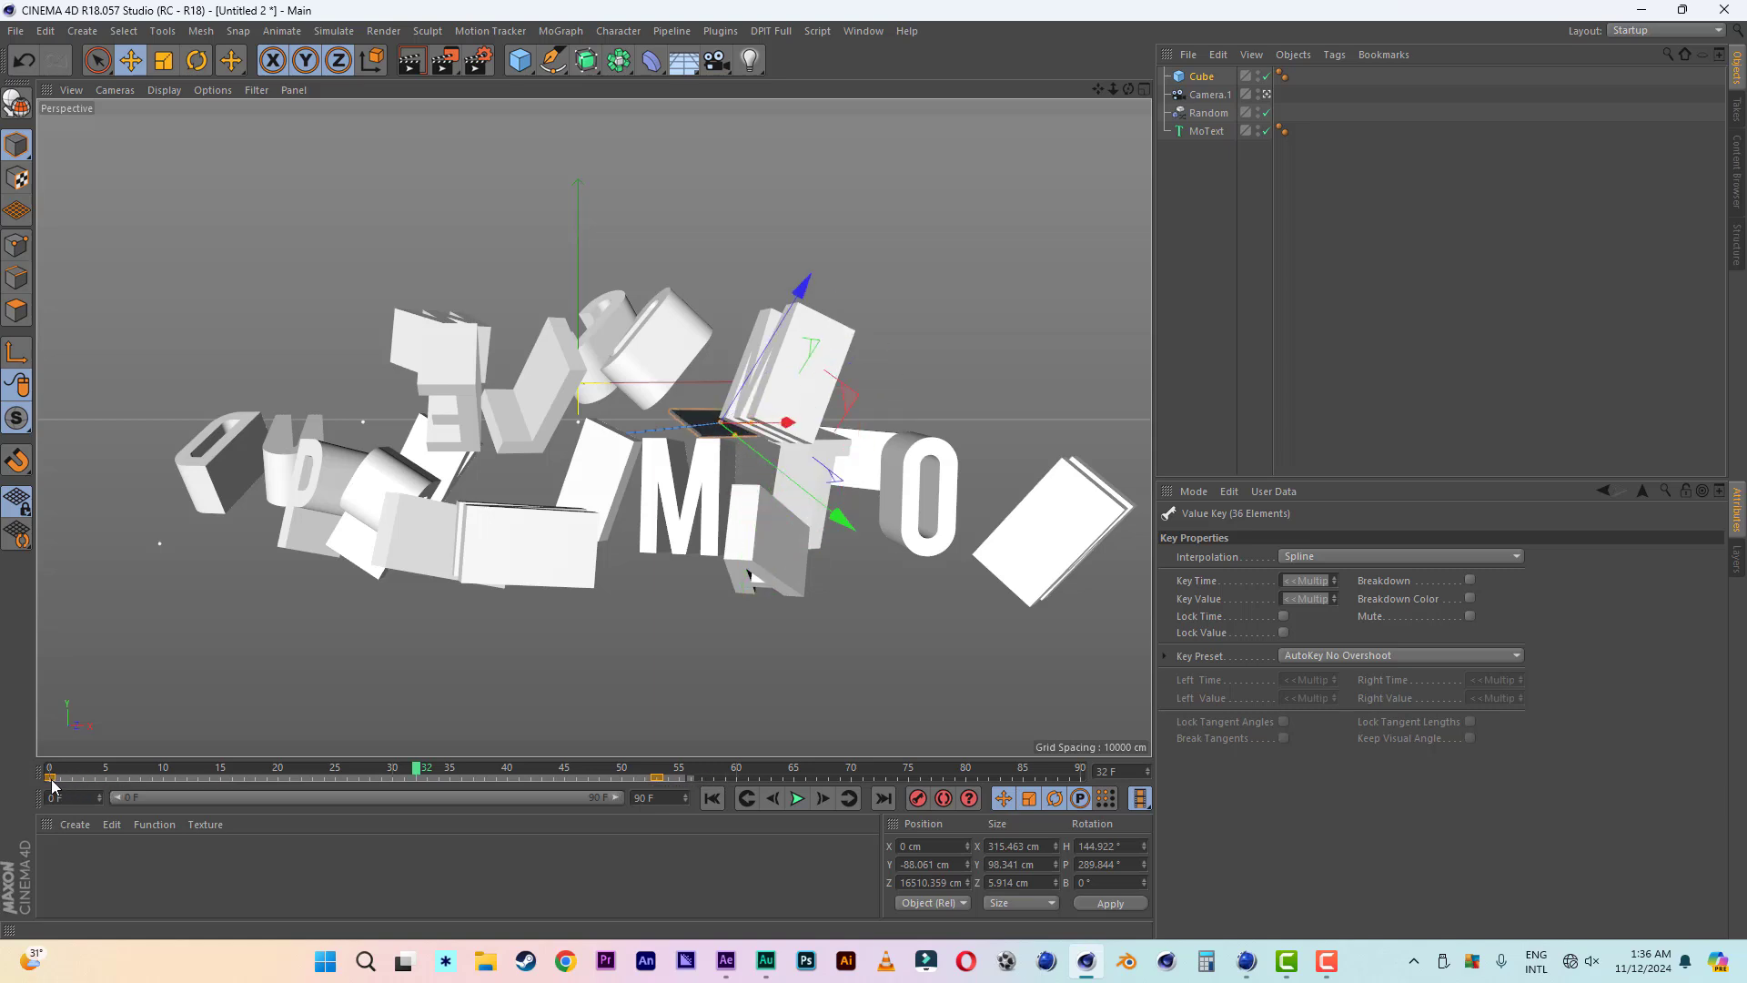
- Play the title animation from the first frame to check the board's fly-in timing
click(711, 798)
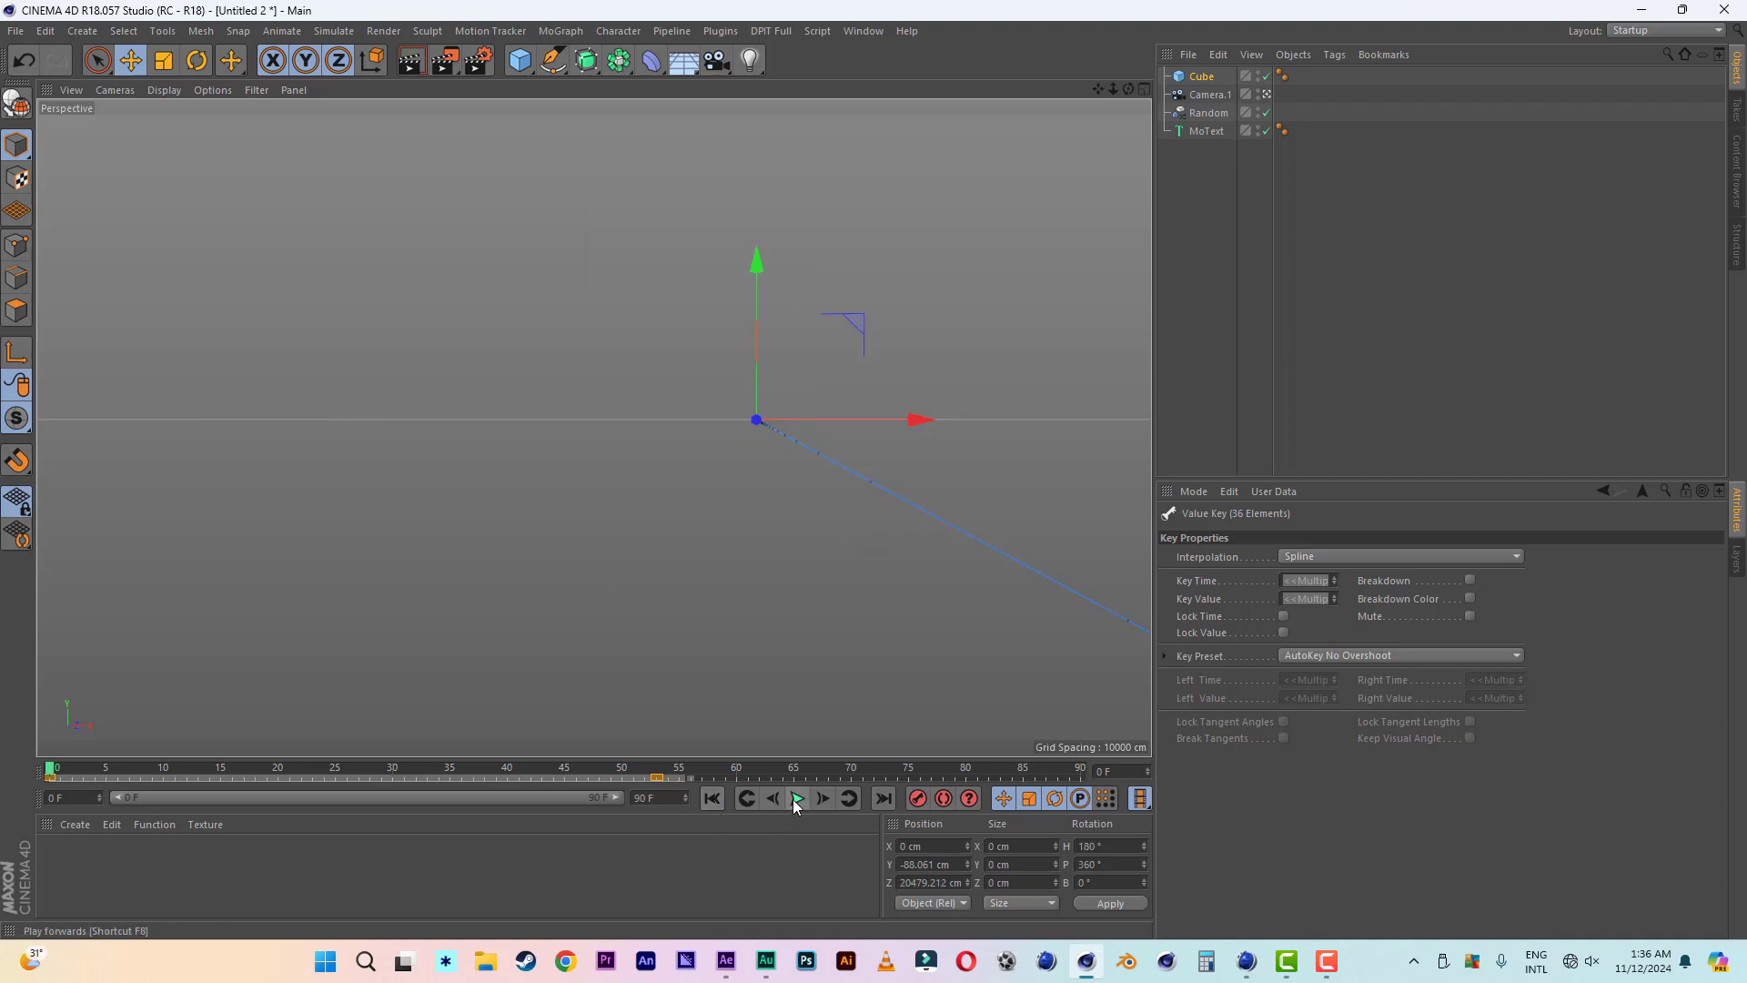
click(799, 798)
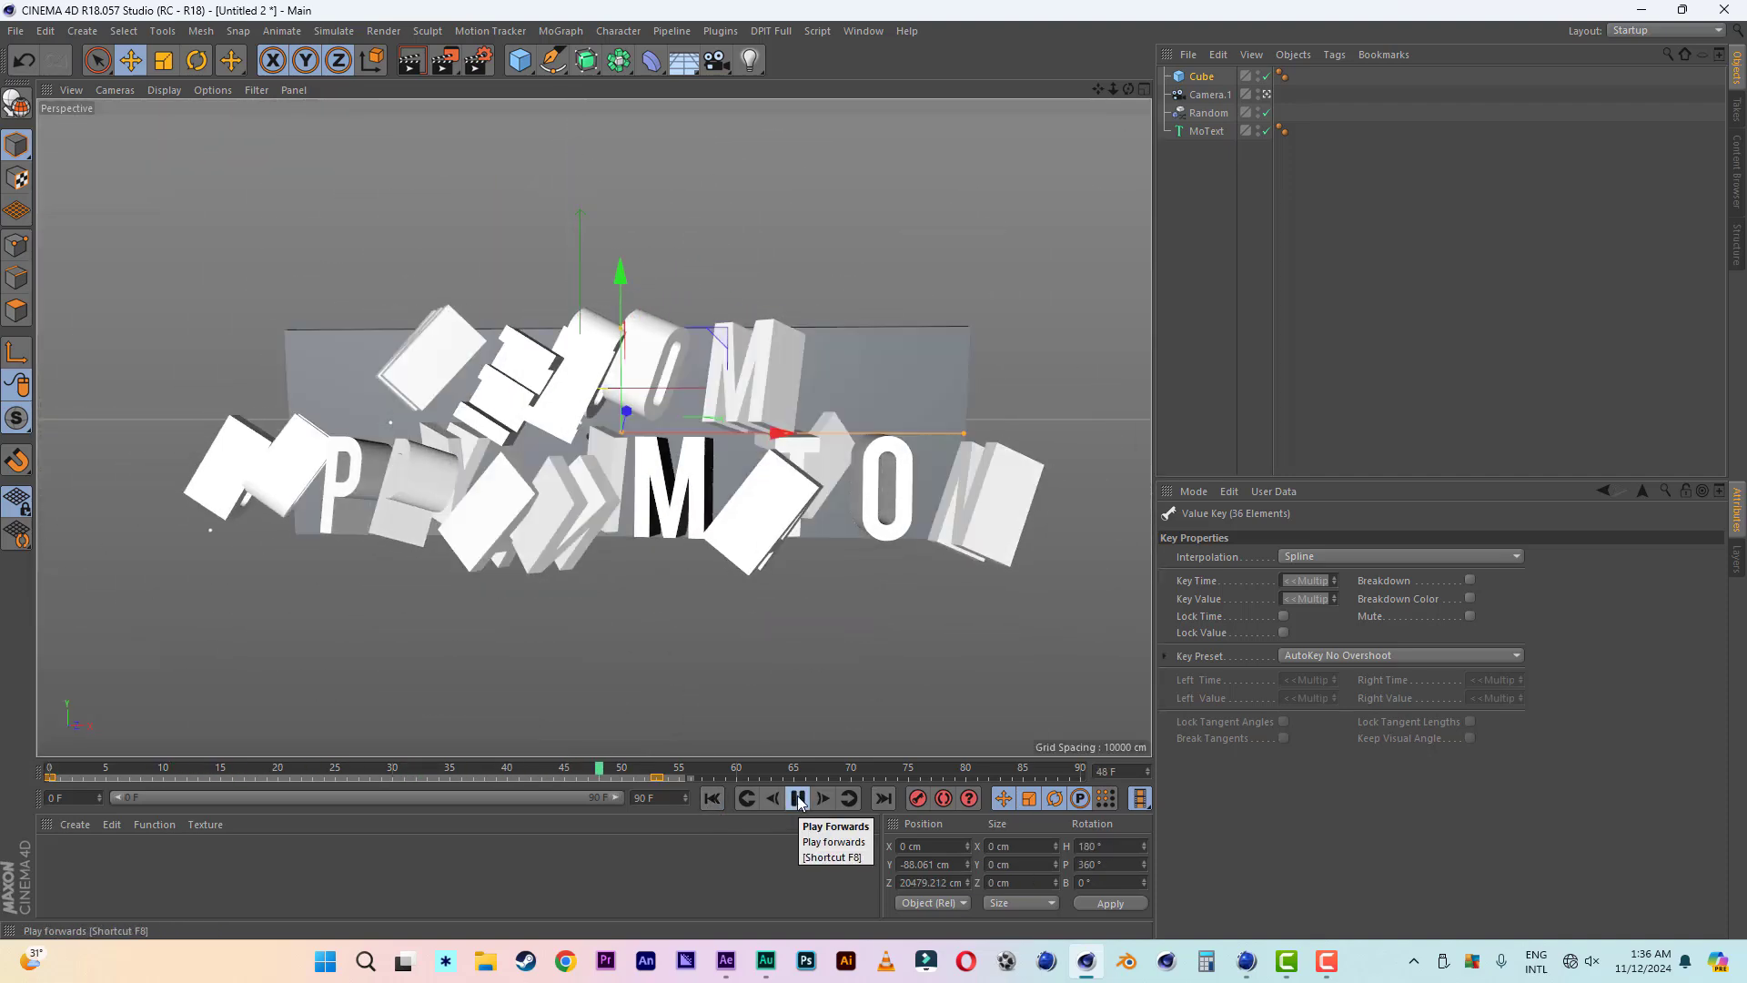
click(798, 798)
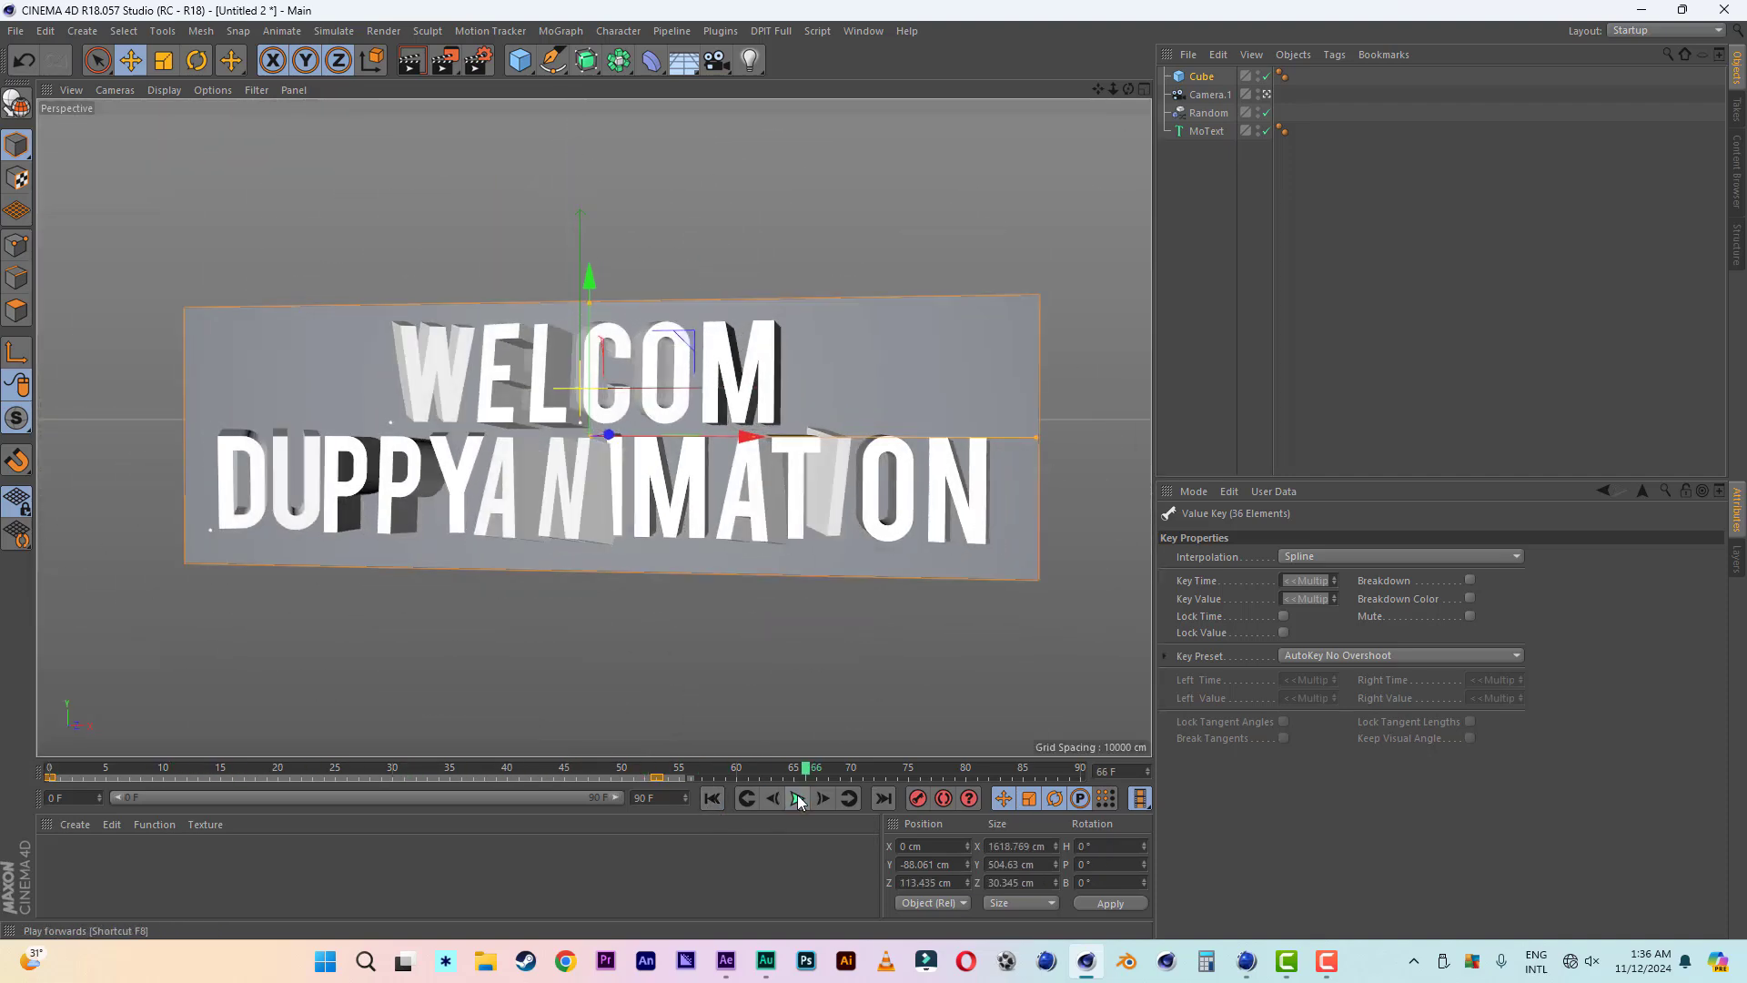
- Move the backing board's end keyframe to frame 50 and preview the animation from the start
click(721, 787)
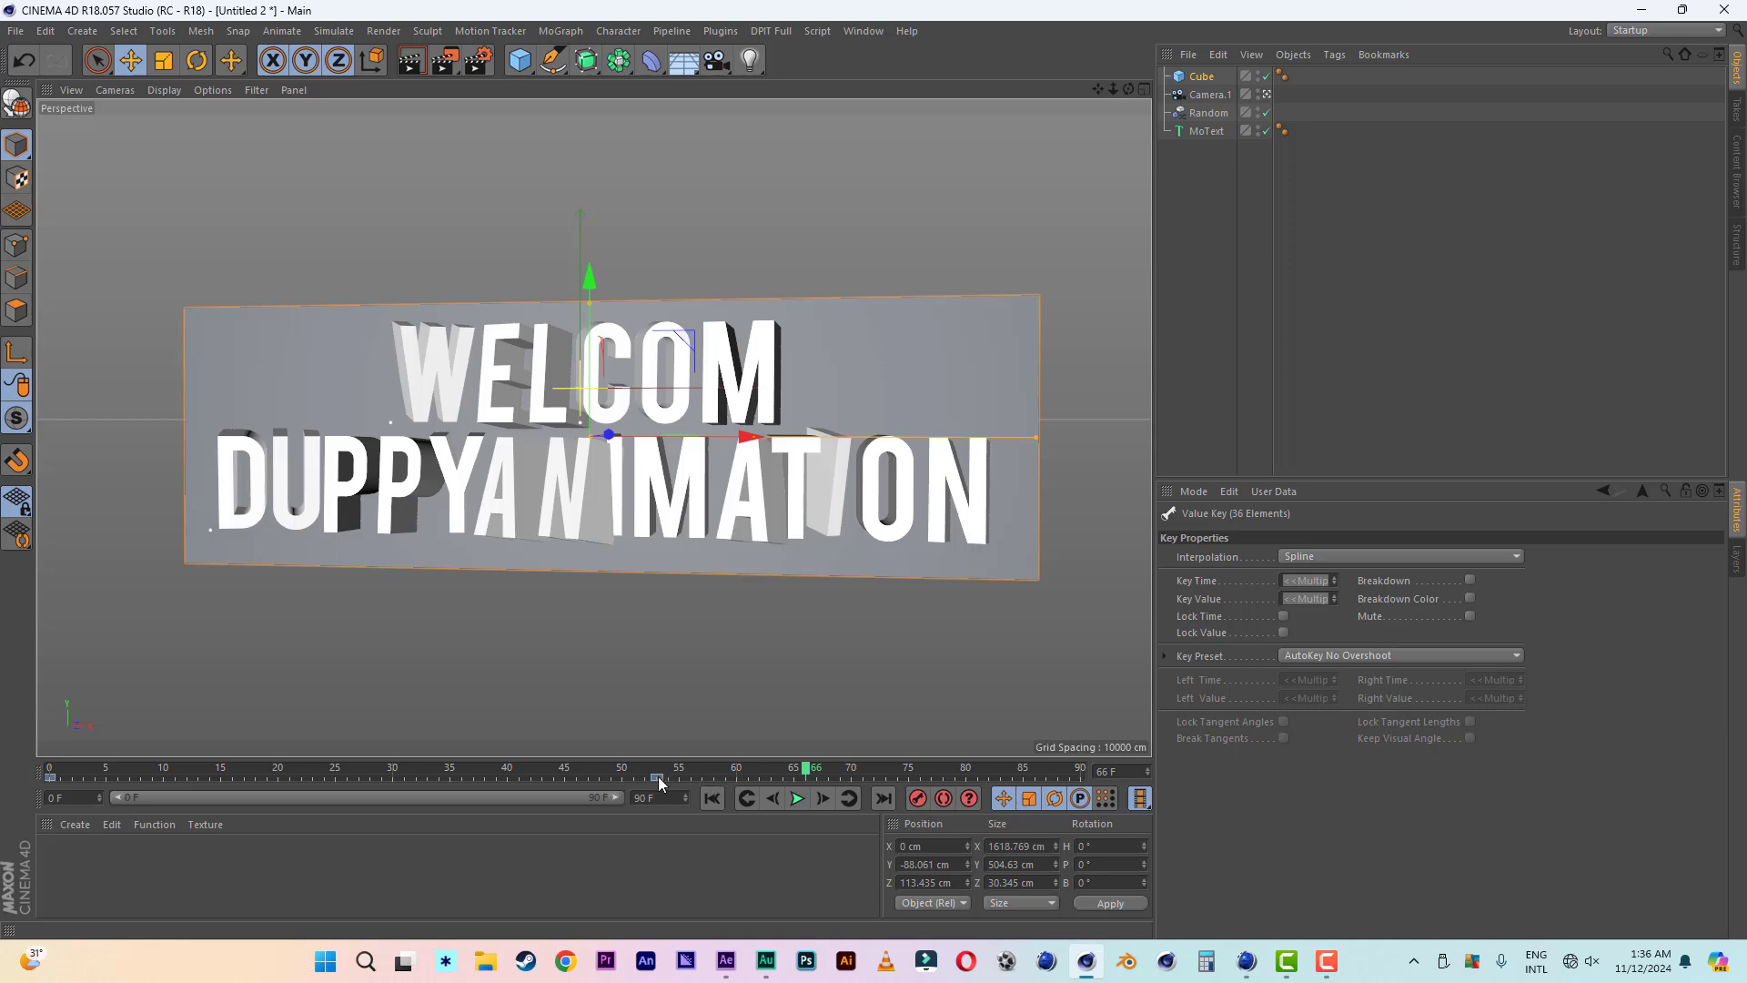
drag(662, 784, 628, 786)
click(712, 798)
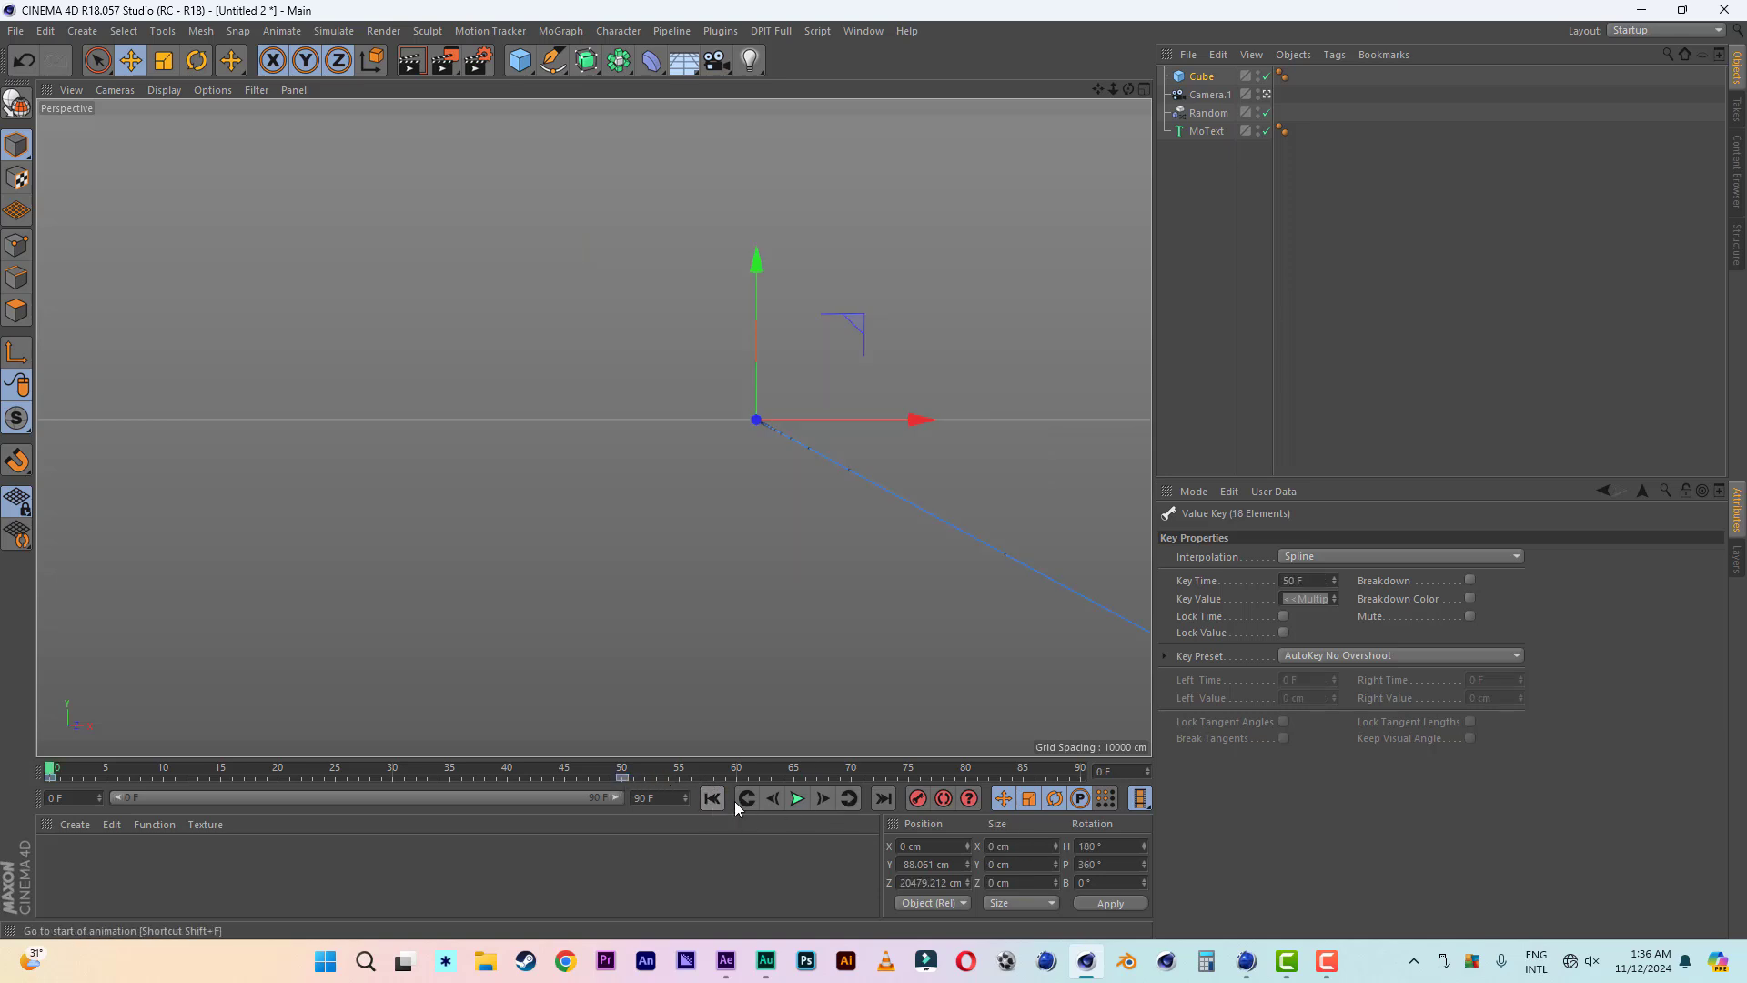
click(799, 799)
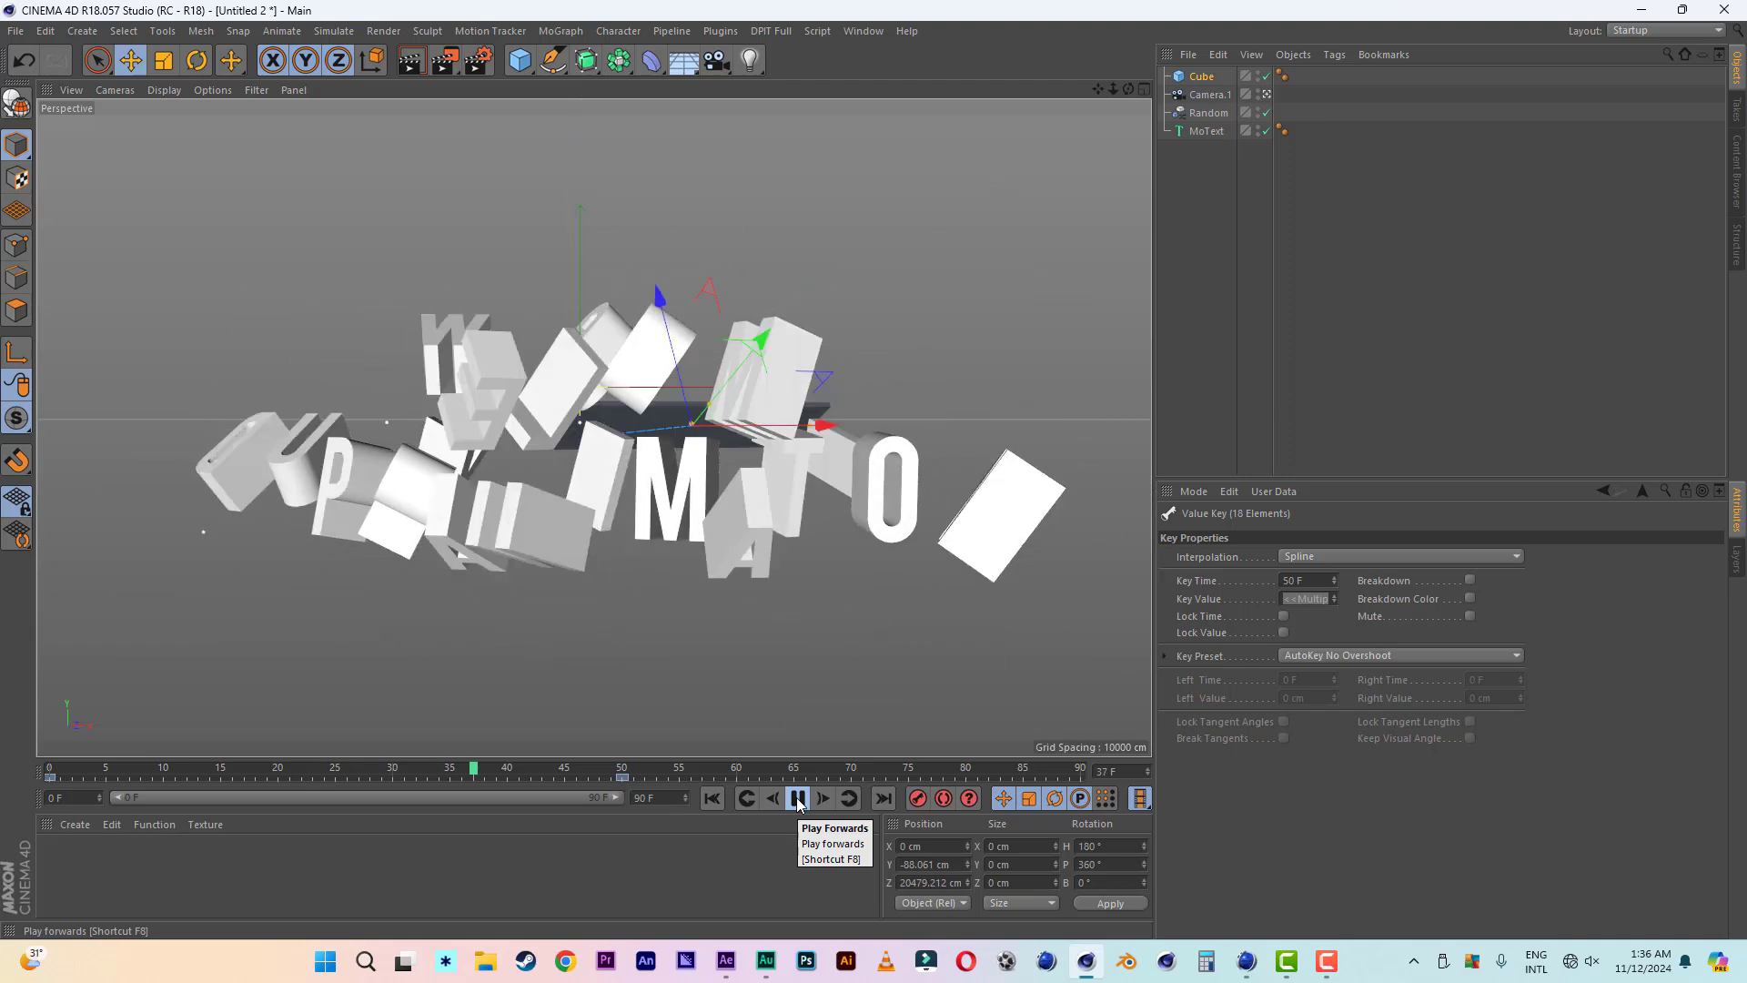
click(798, 798)
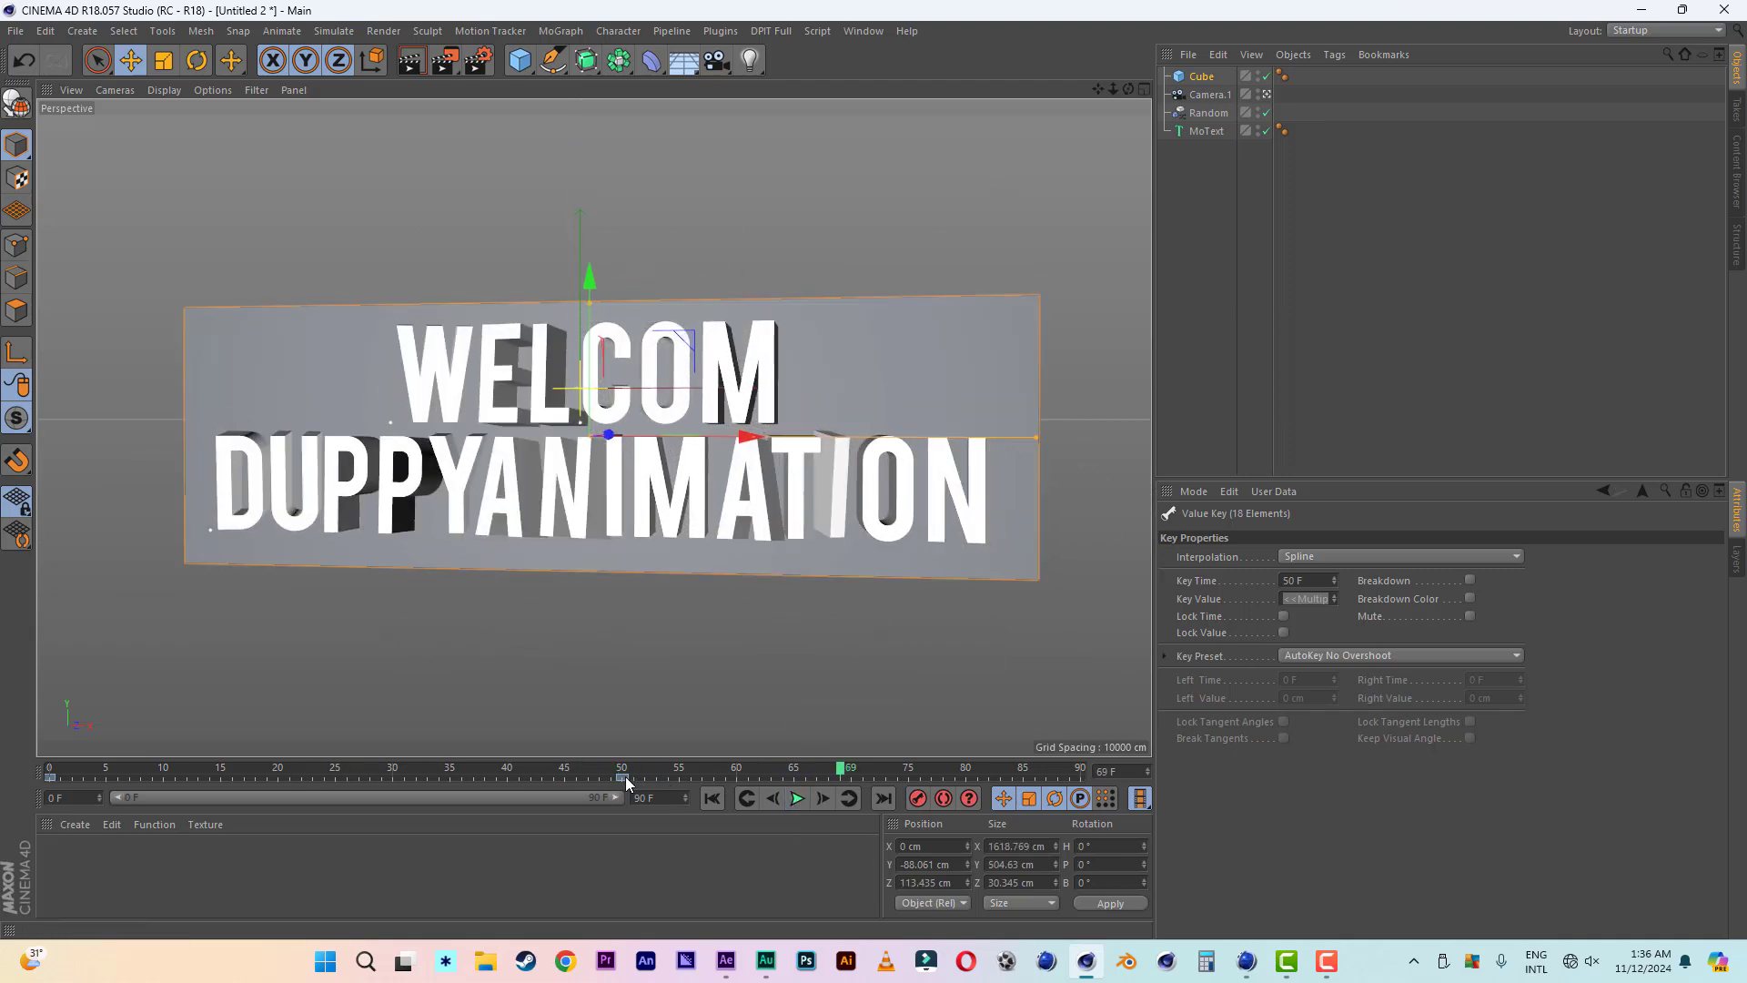
- Move the backing board's end keyframe to frame 69 and preview the animation
drag(812, 783, 838, 784)
click(773, 798)
click(796, 798)
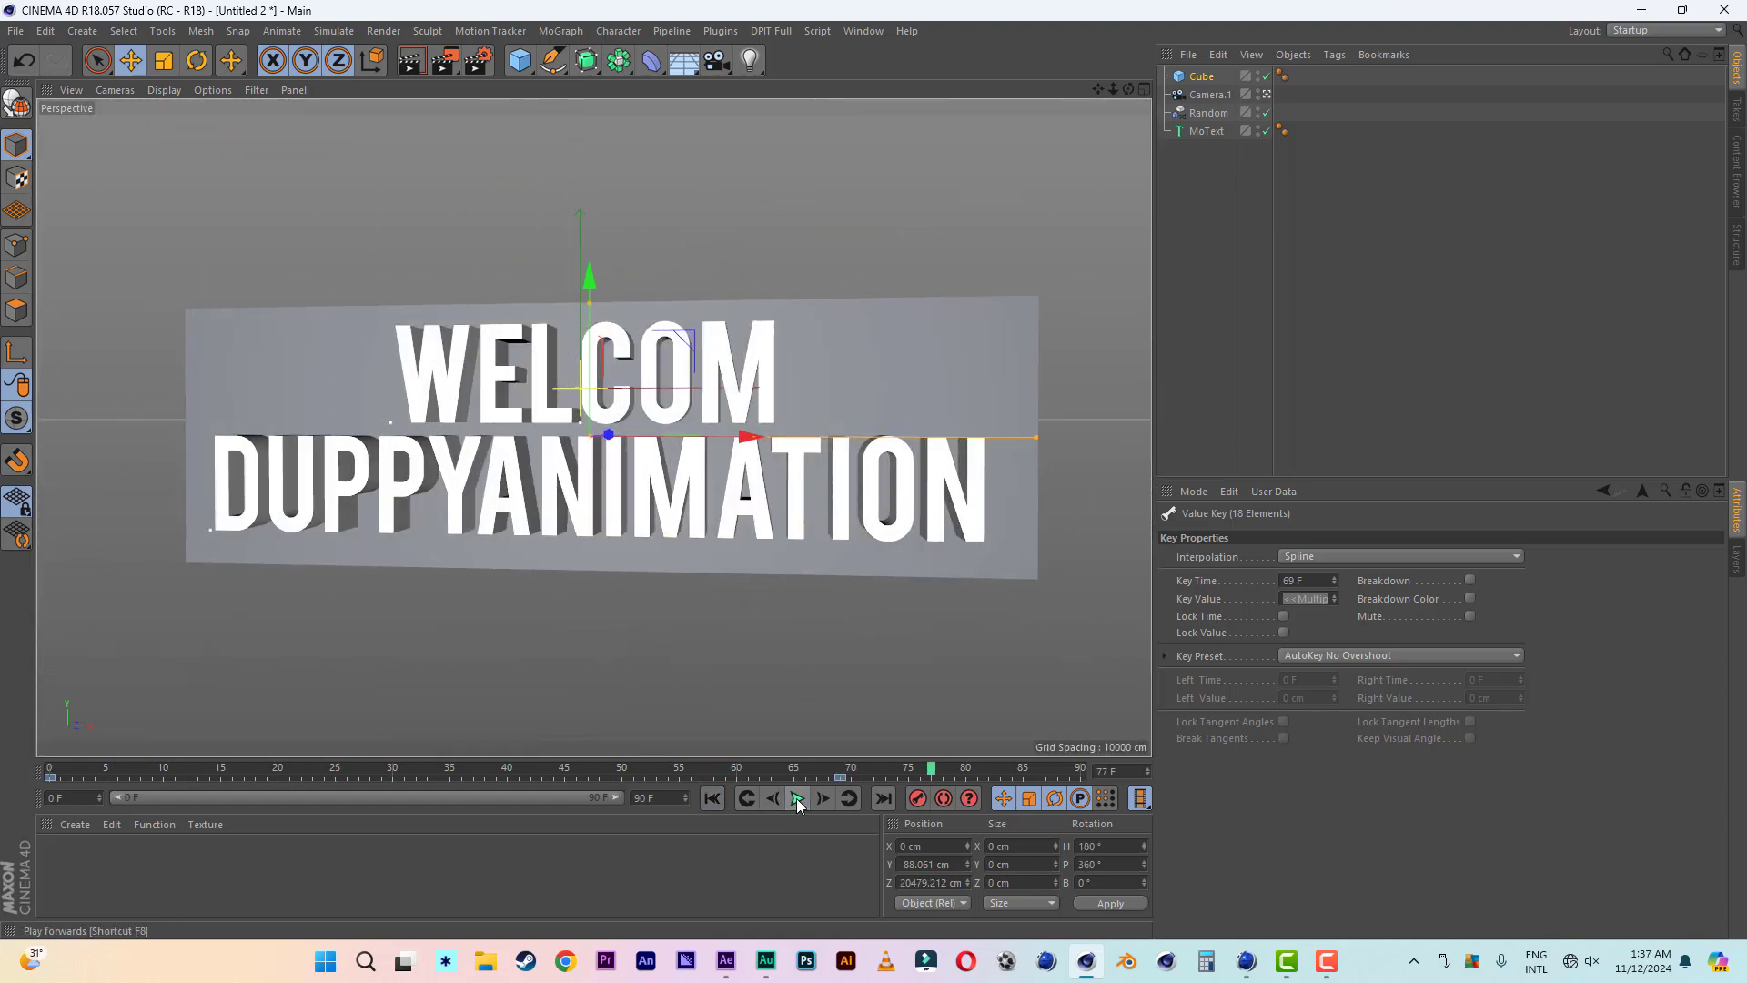
click(797, 801)
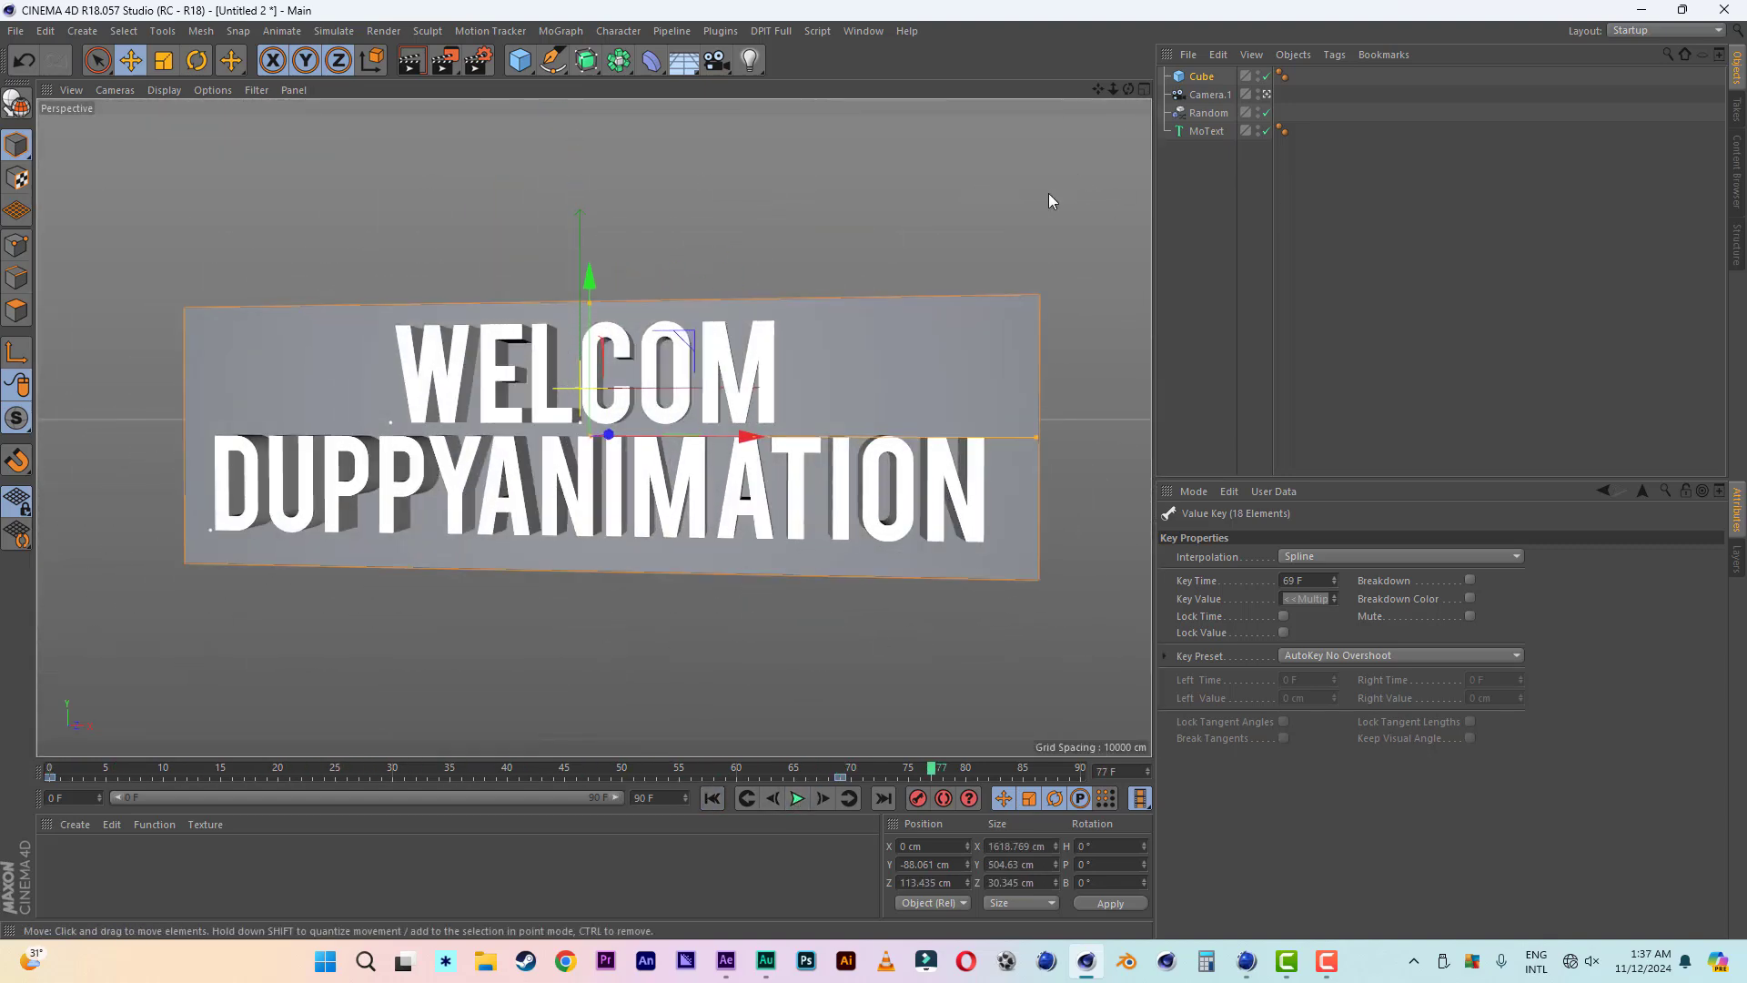
- Move the camera's end keyframe to frame 55, preview the animation from the start and orbit around the finished title
click(1208, 95)
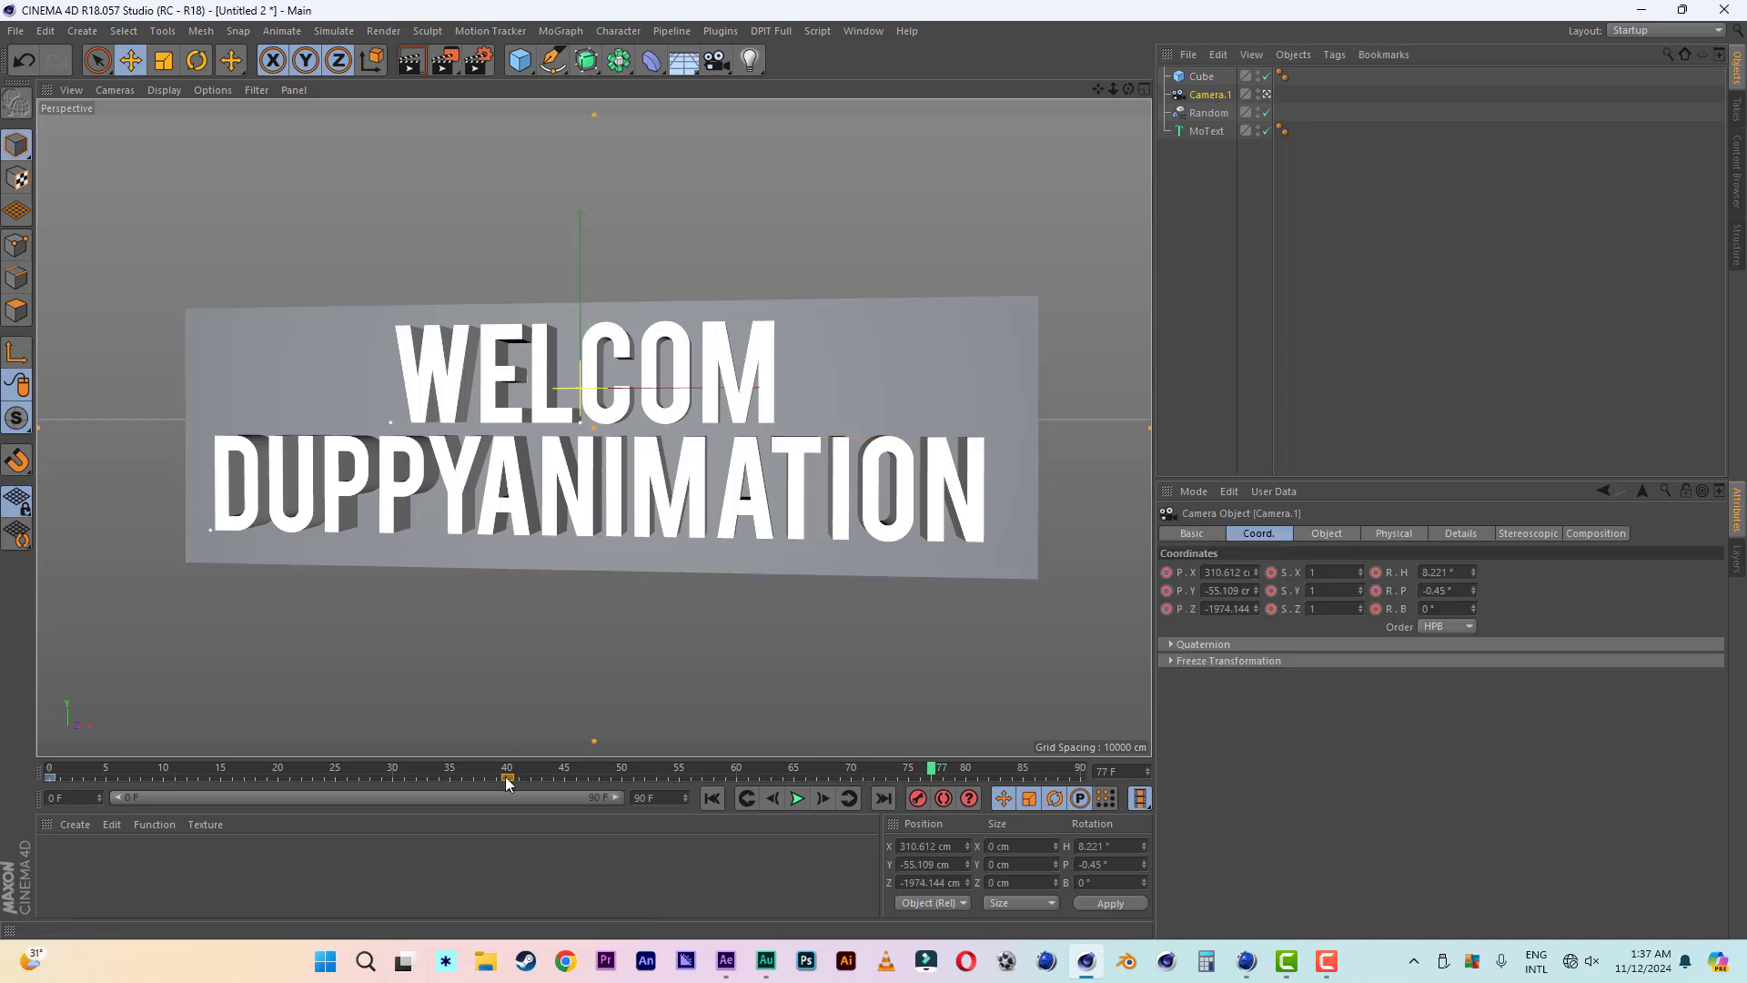
drag(507, 779, 679, 781)
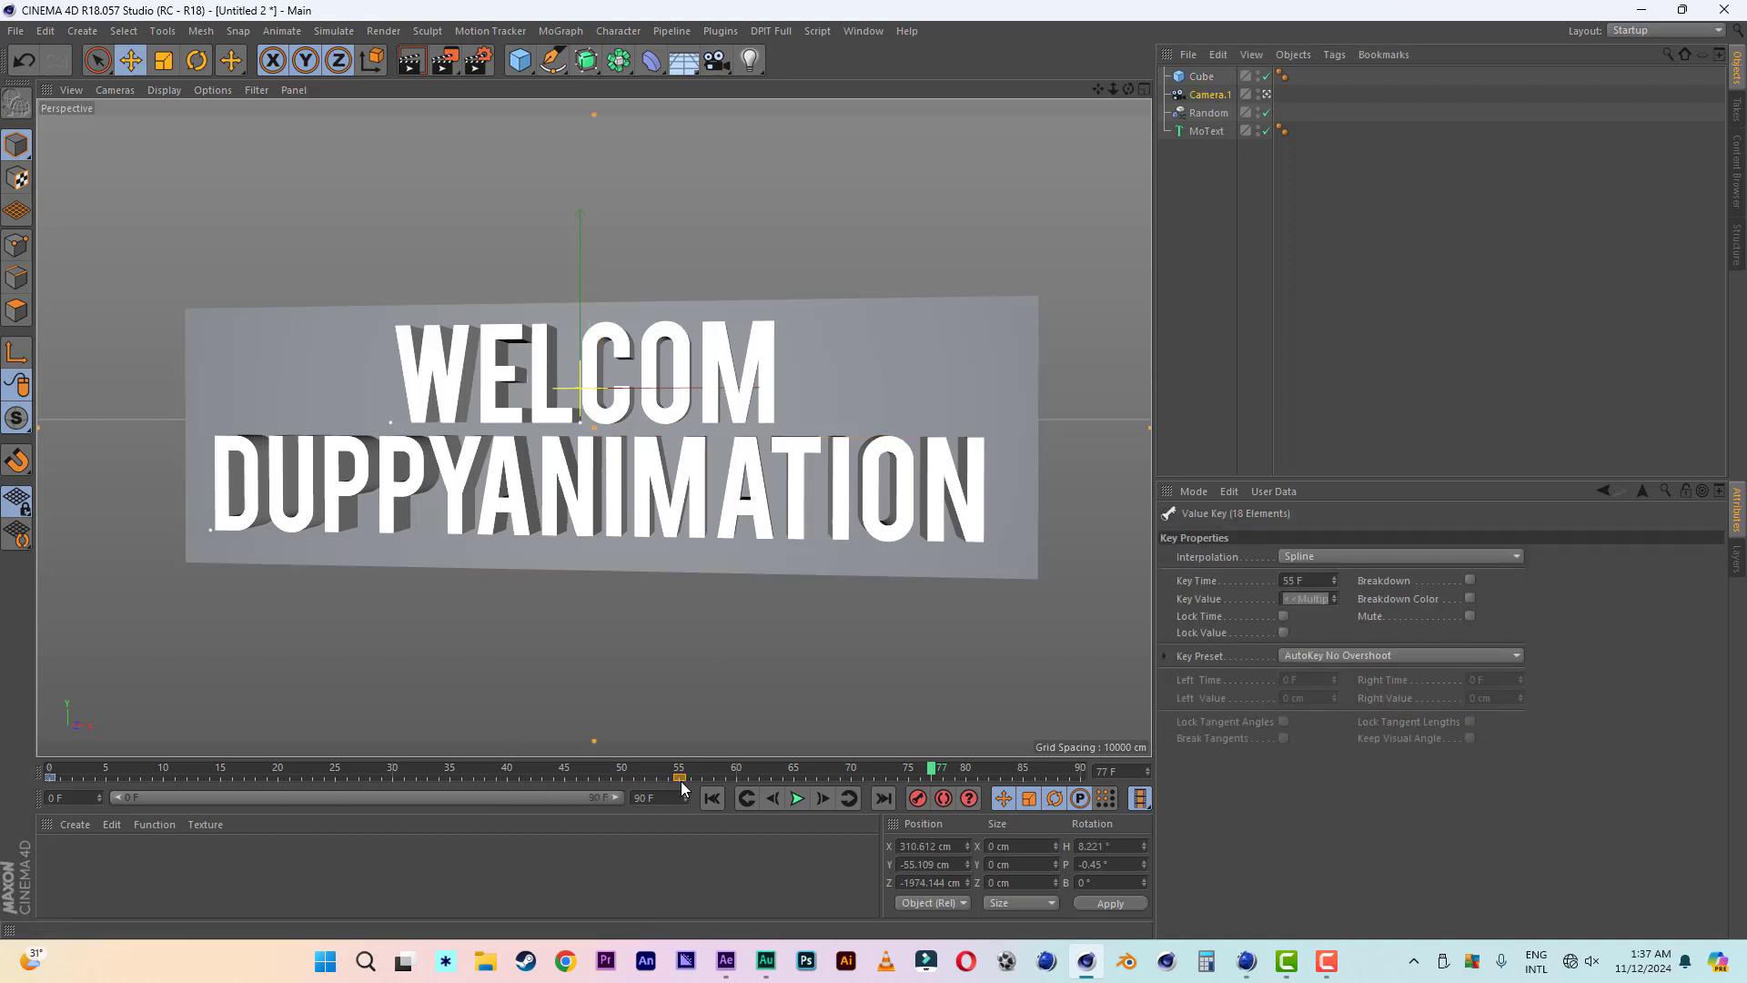
click(712, 798)
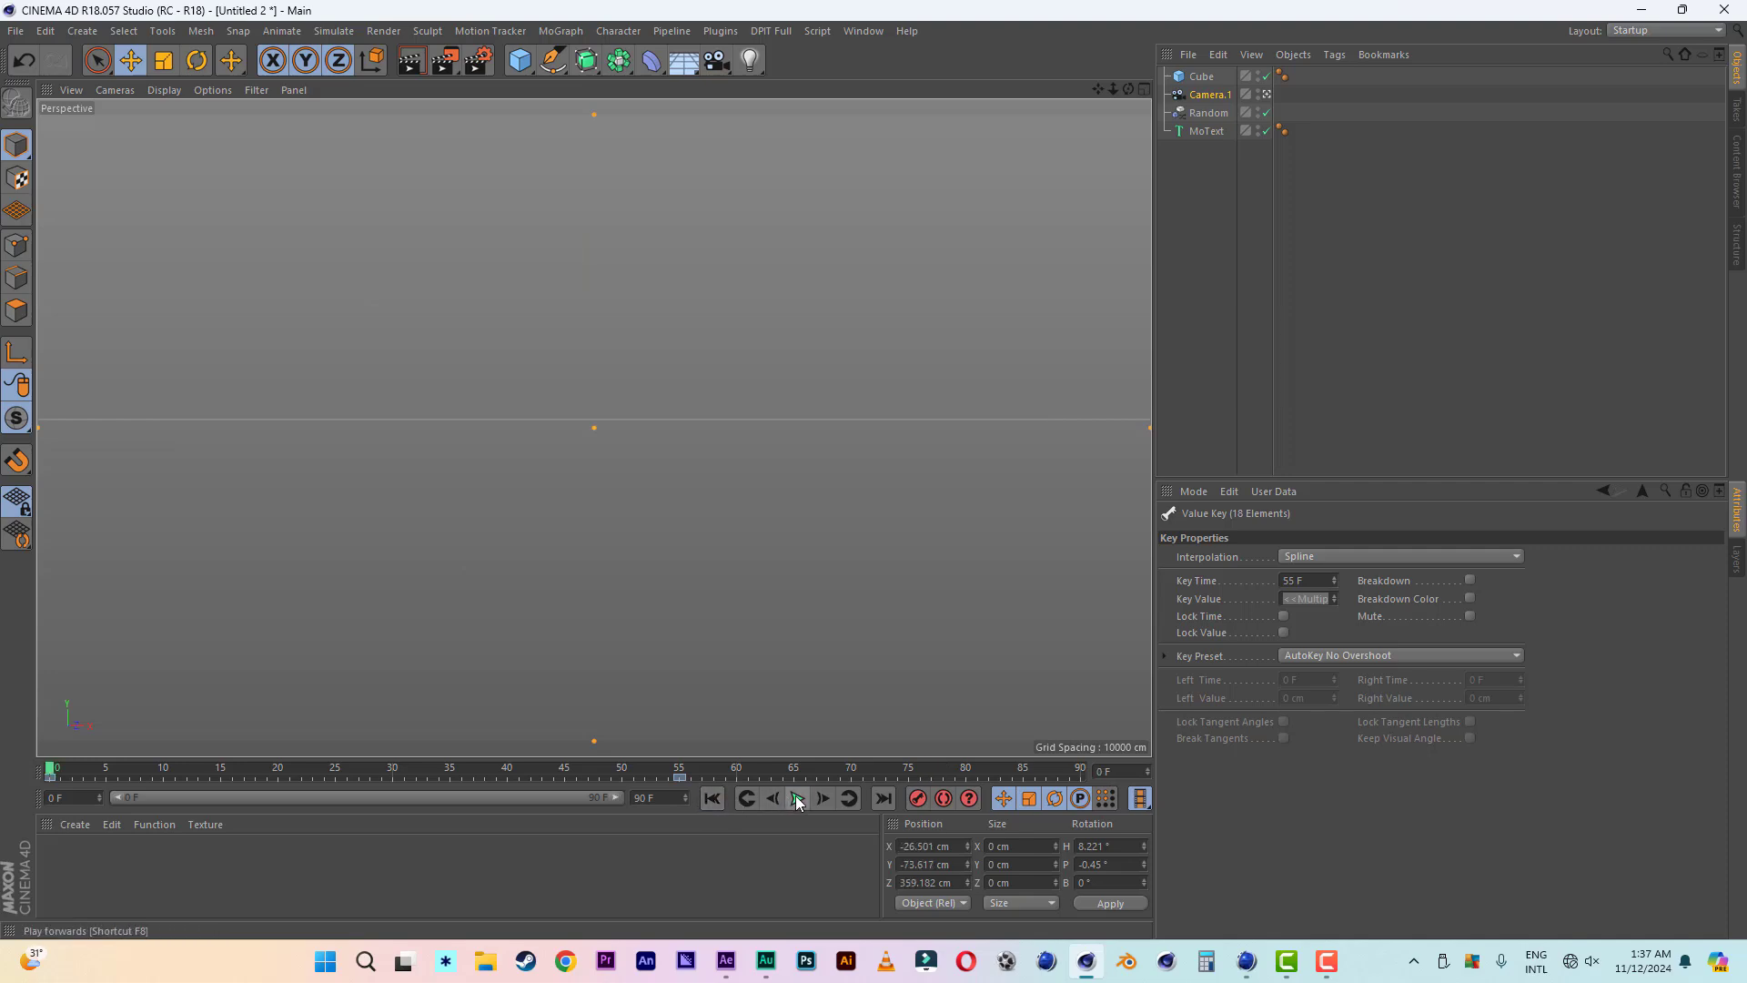
click(798, 798)
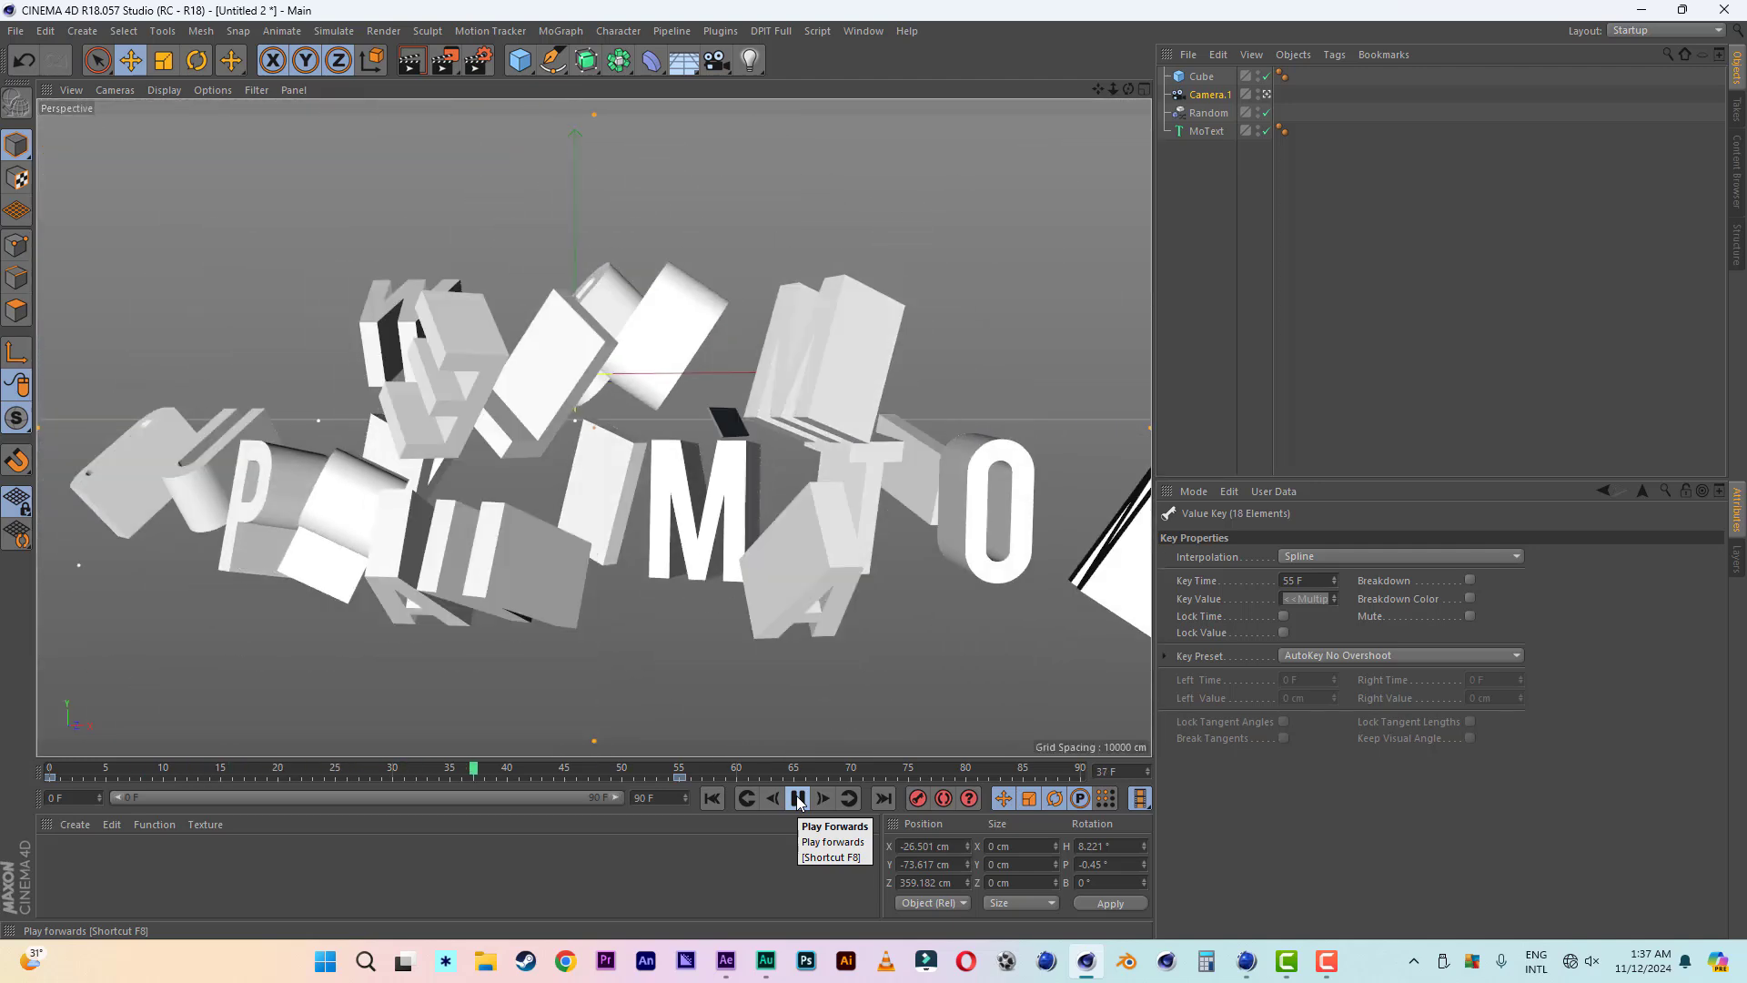
click(799, 798)
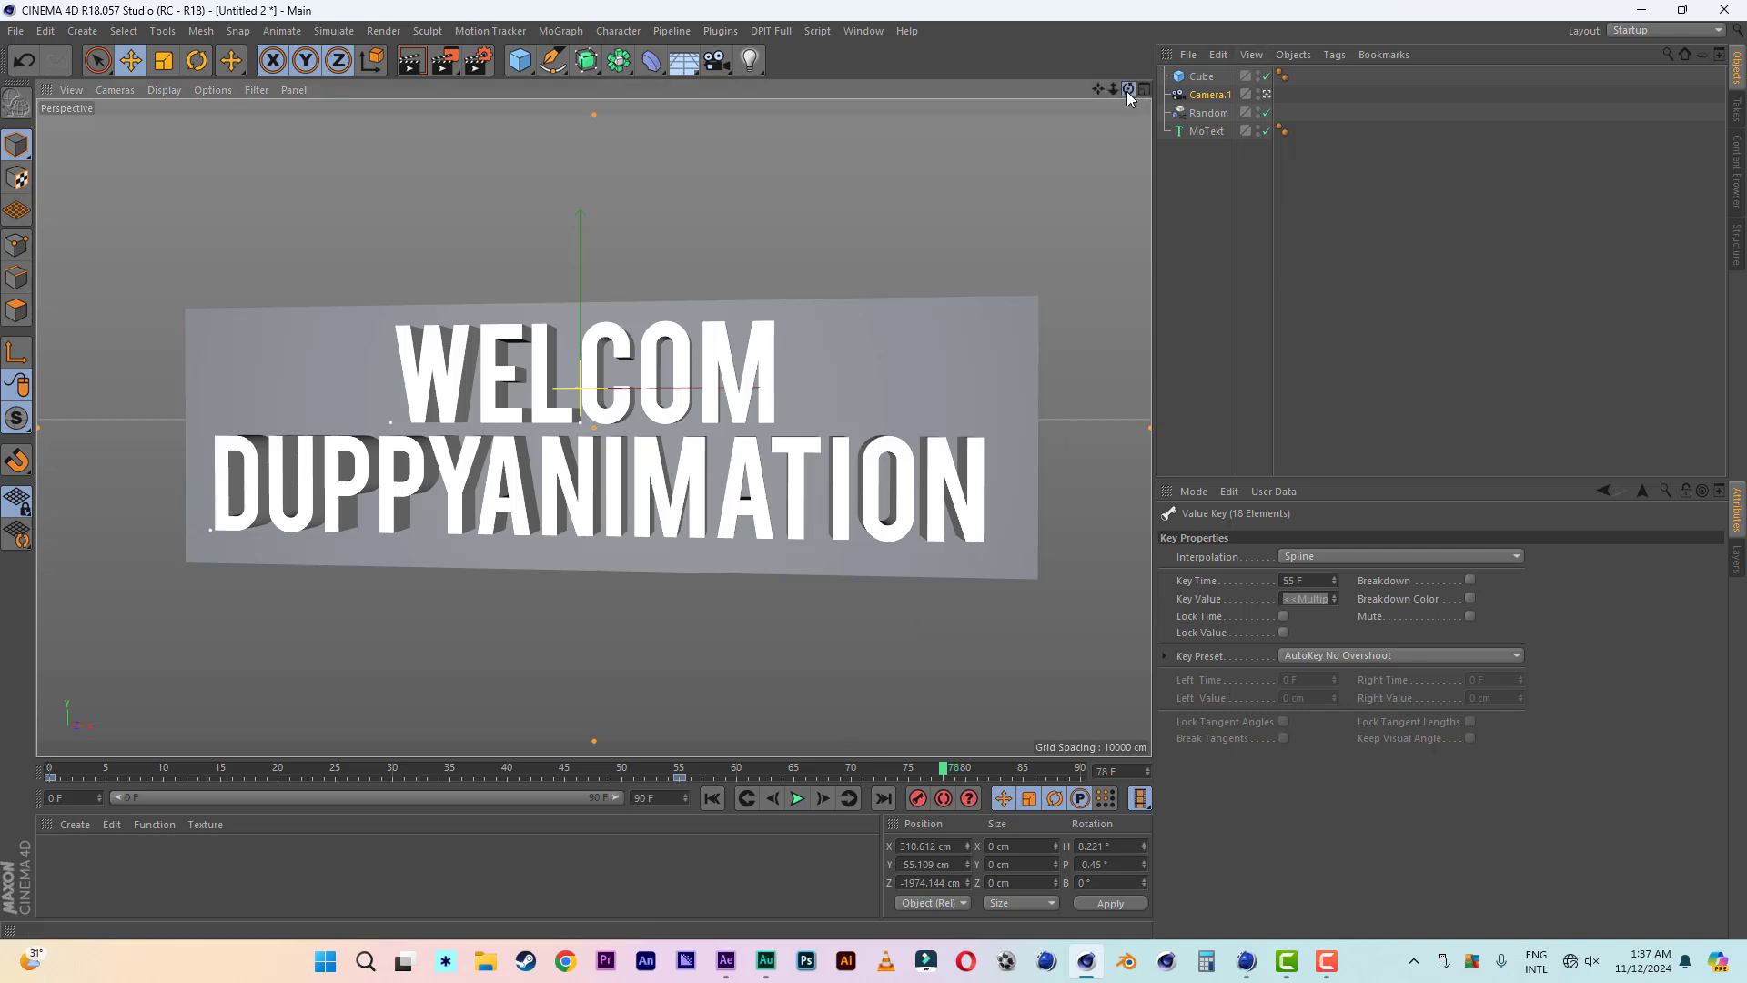
mouse_move(1127, 95)
mouse_down()
mouse_move(1097, 101)
mouse_move(1126, 82)
mouse_up()
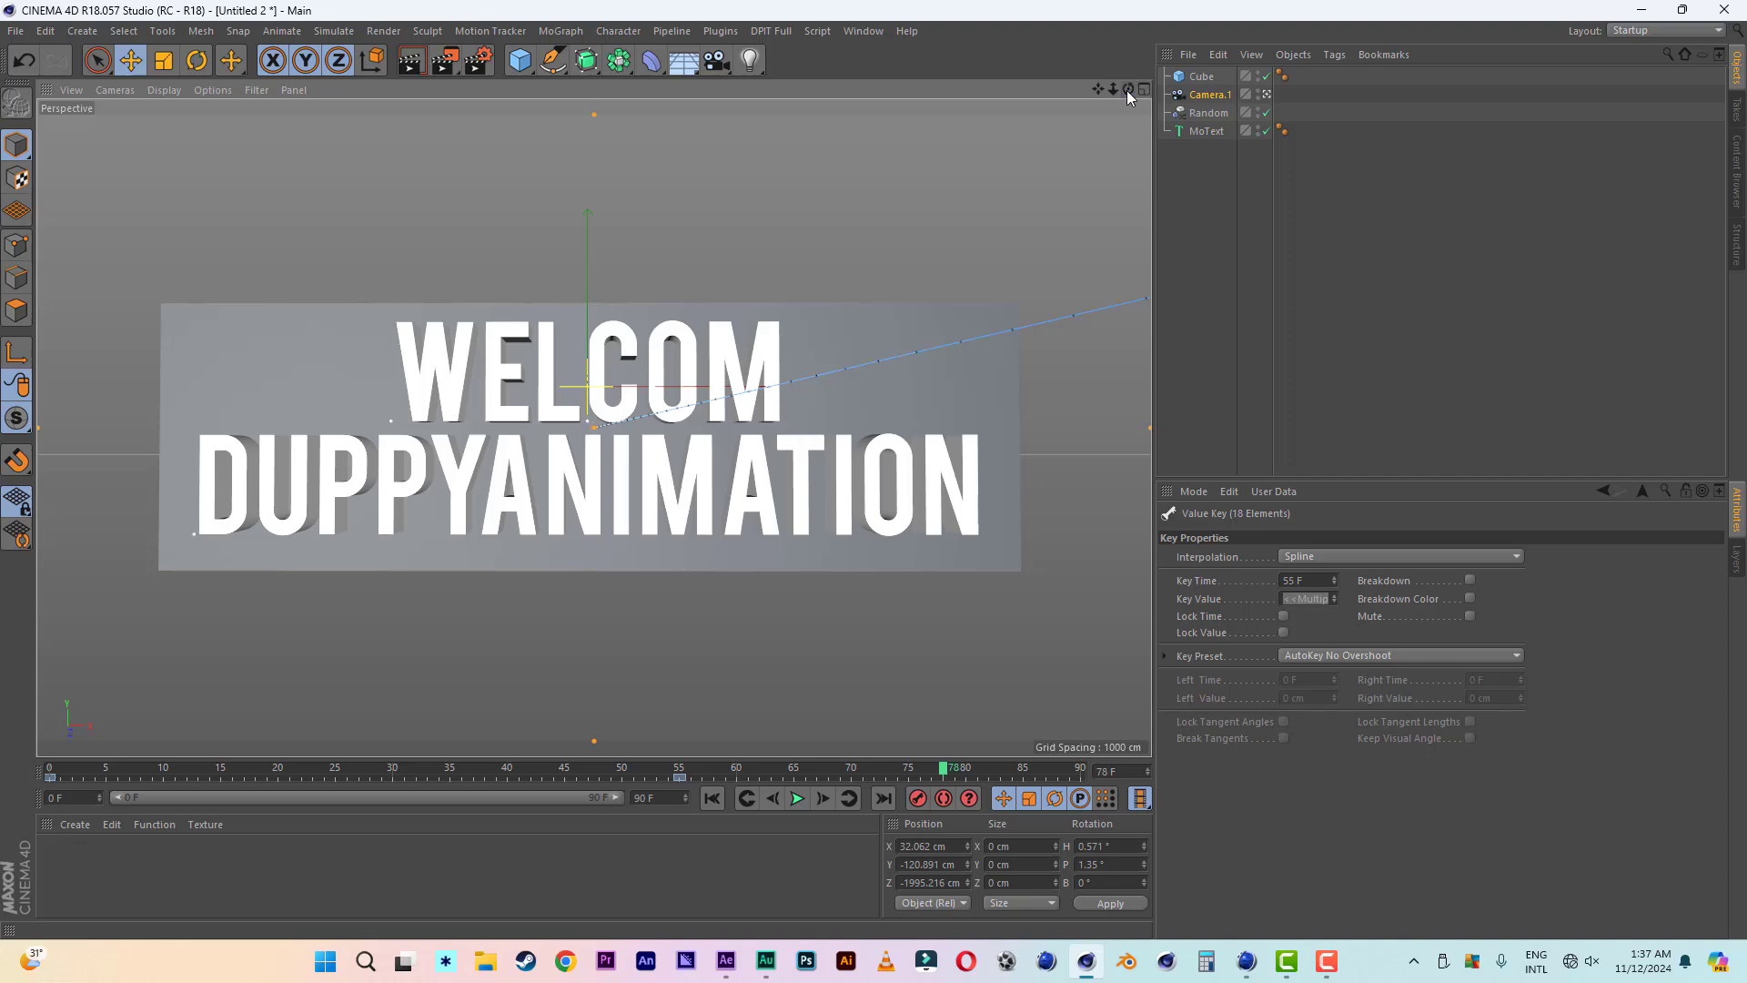
- Switch to the Cinema 4D window with PRESIDENTIAL ENDING.c4d and play its logo animation from the start
click(1247, 963)
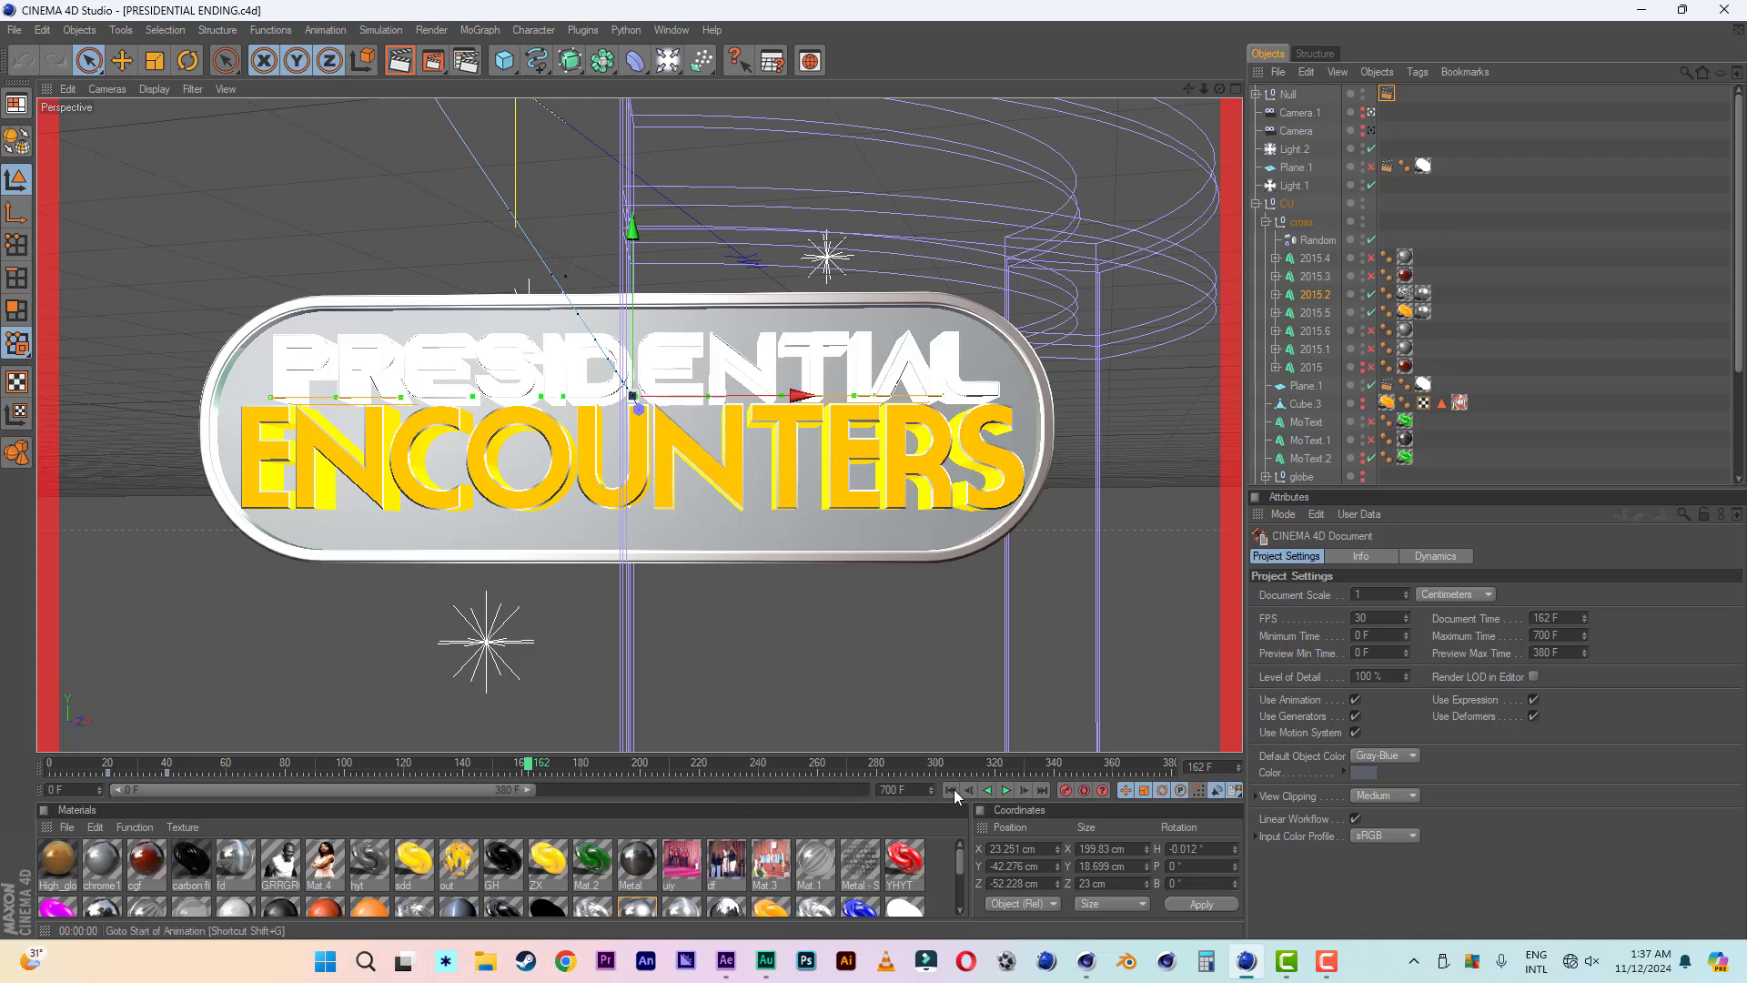
click(951, 790)
click(1006, 790)
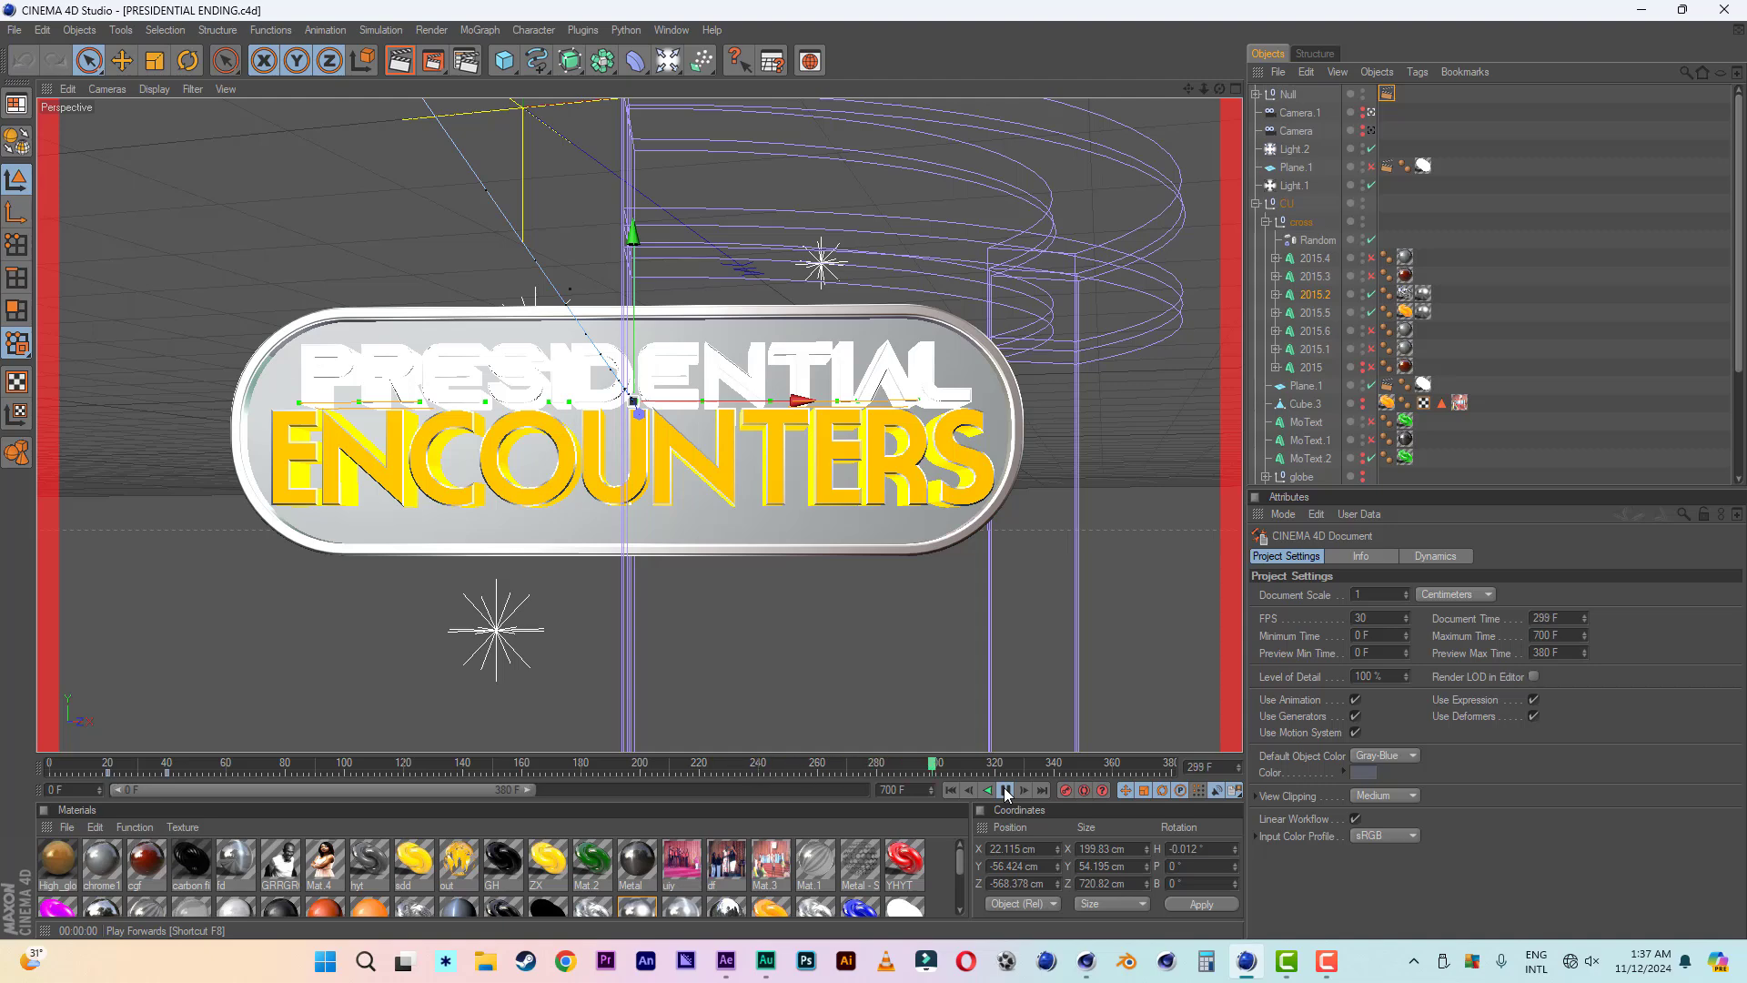
click(1005, 791)
- Bring up the open project presidential encounters 3.c4d and play its animation from the first frame
click(672, 30)
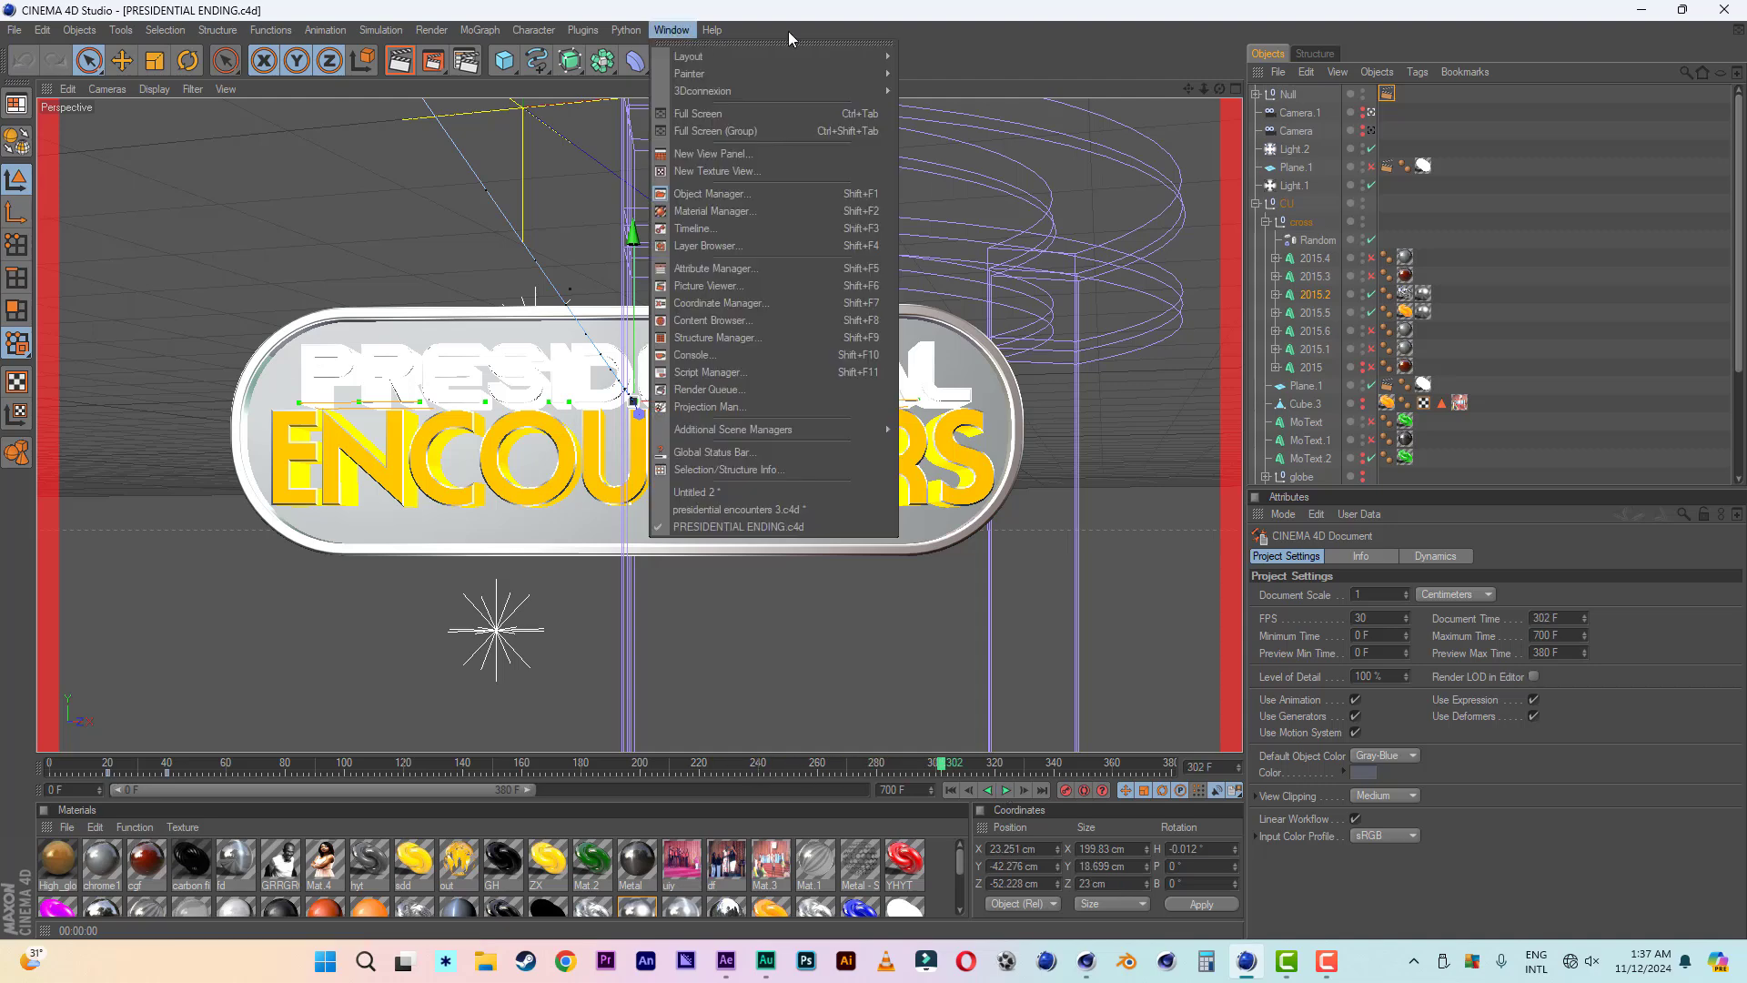
click(1012, 29)
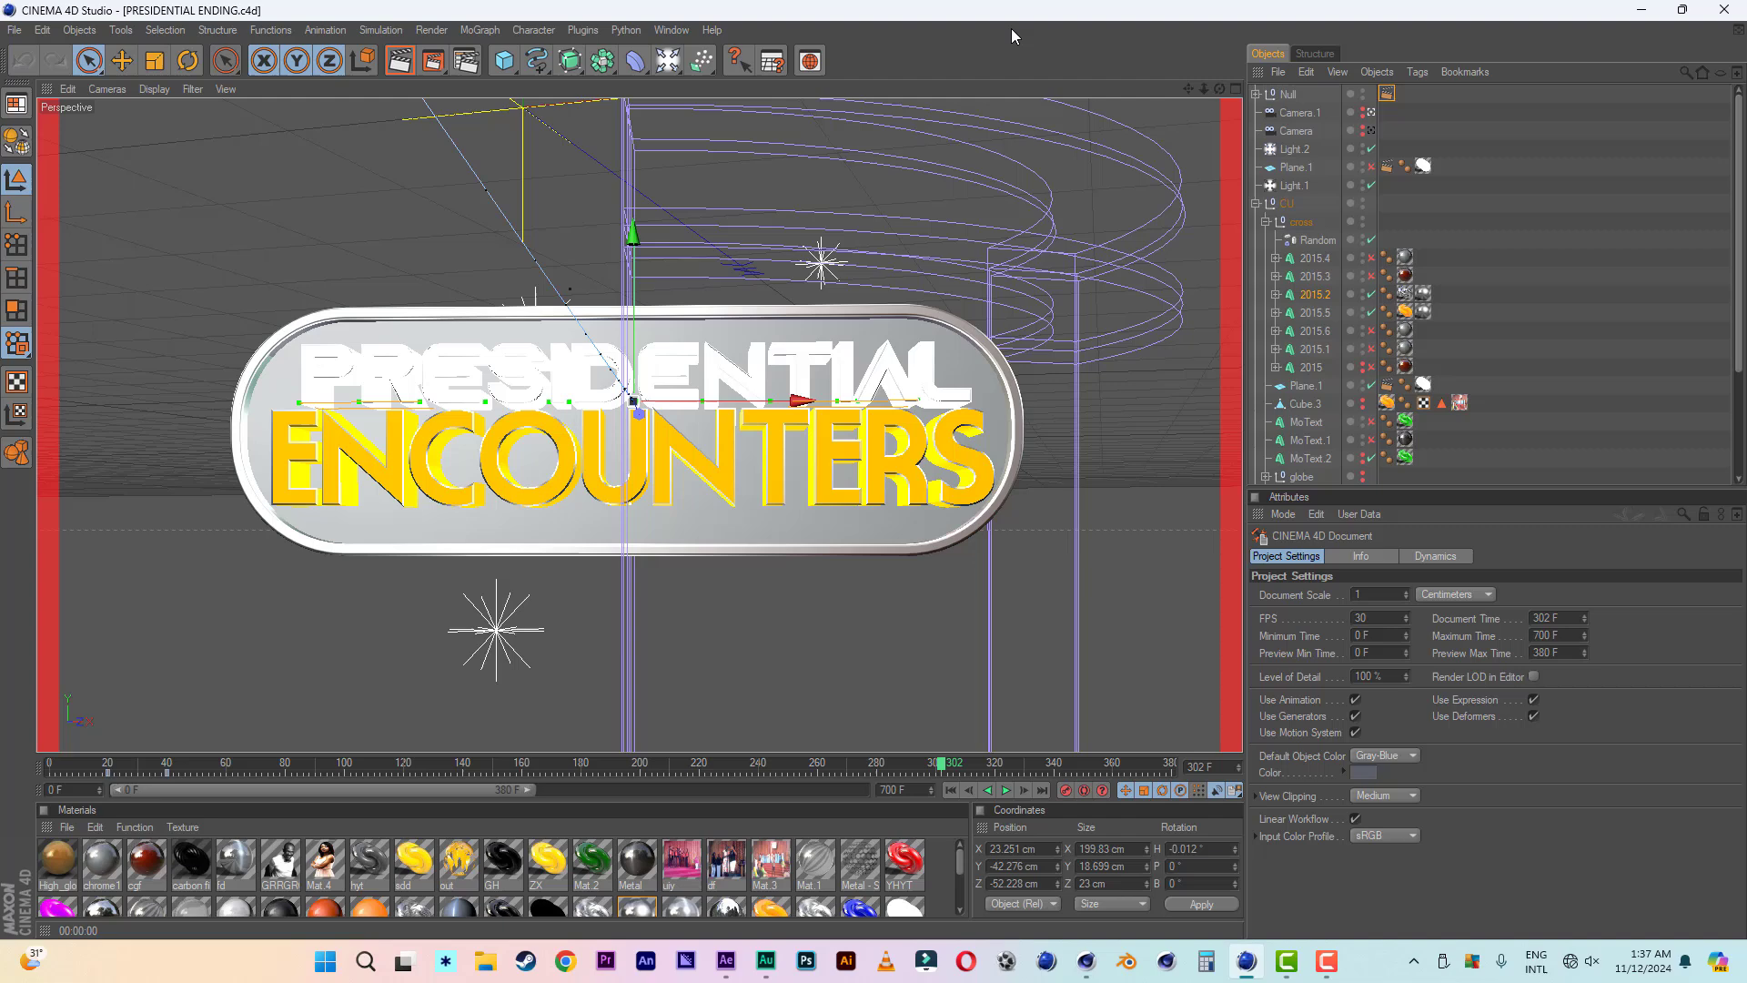
click(671, 30)
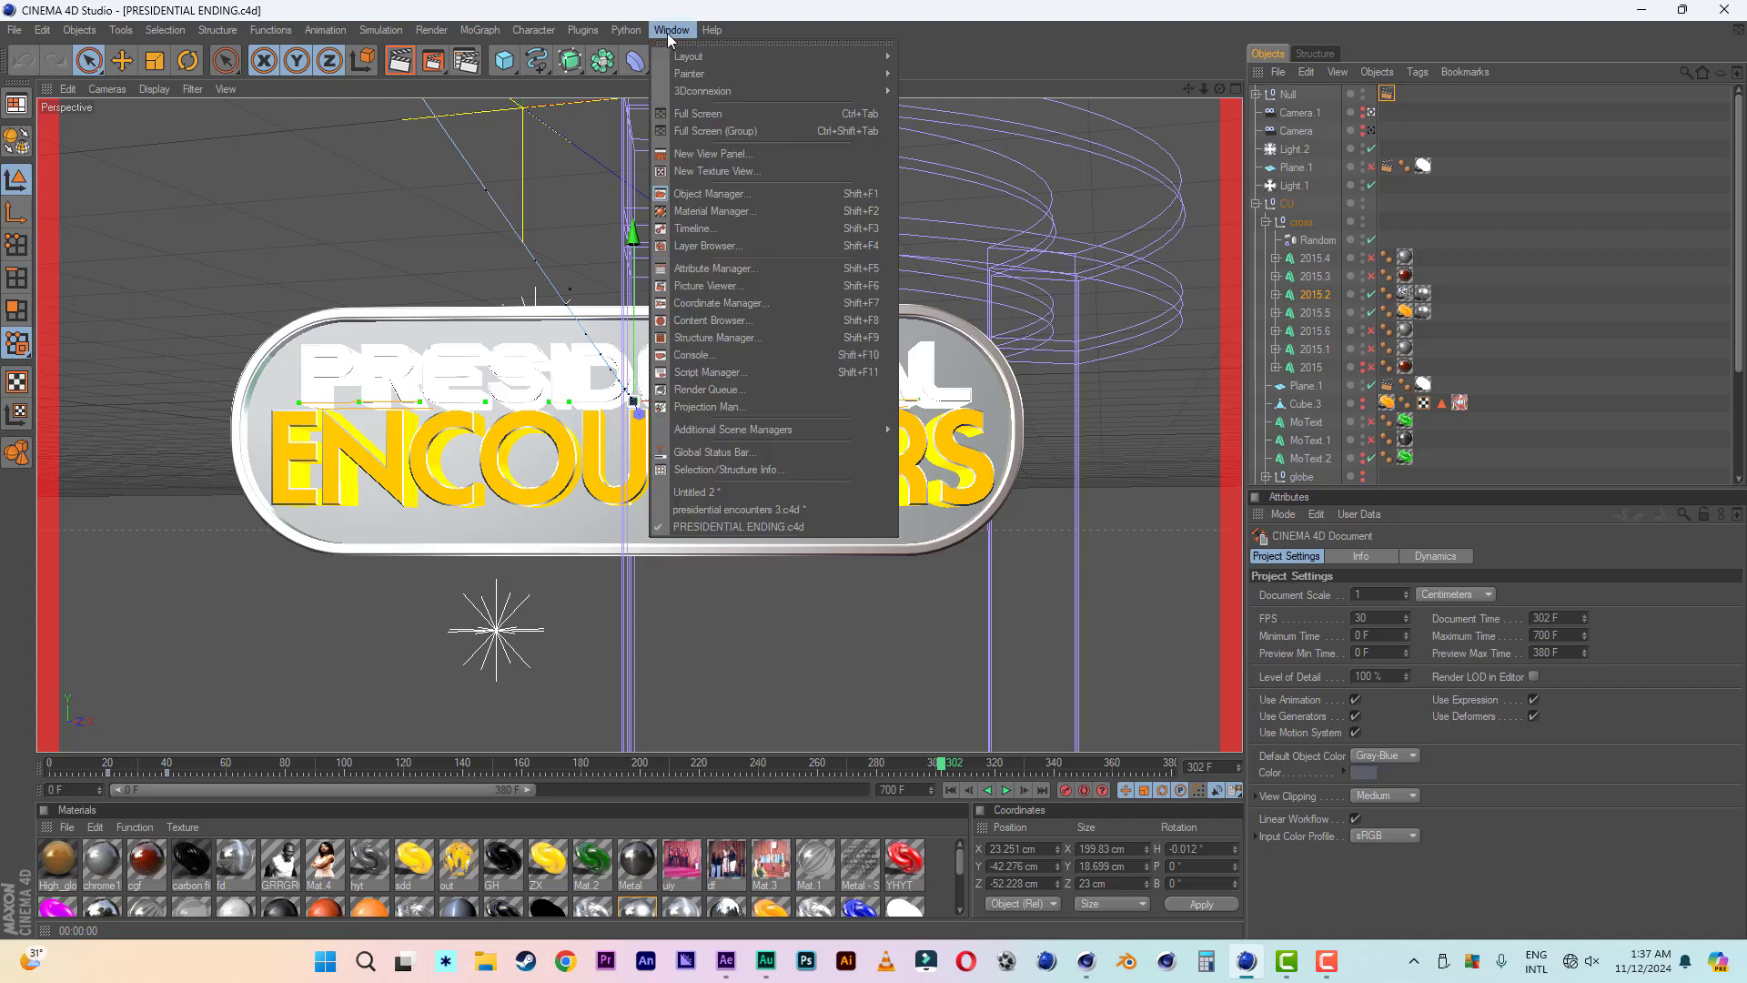
click(739, 509)
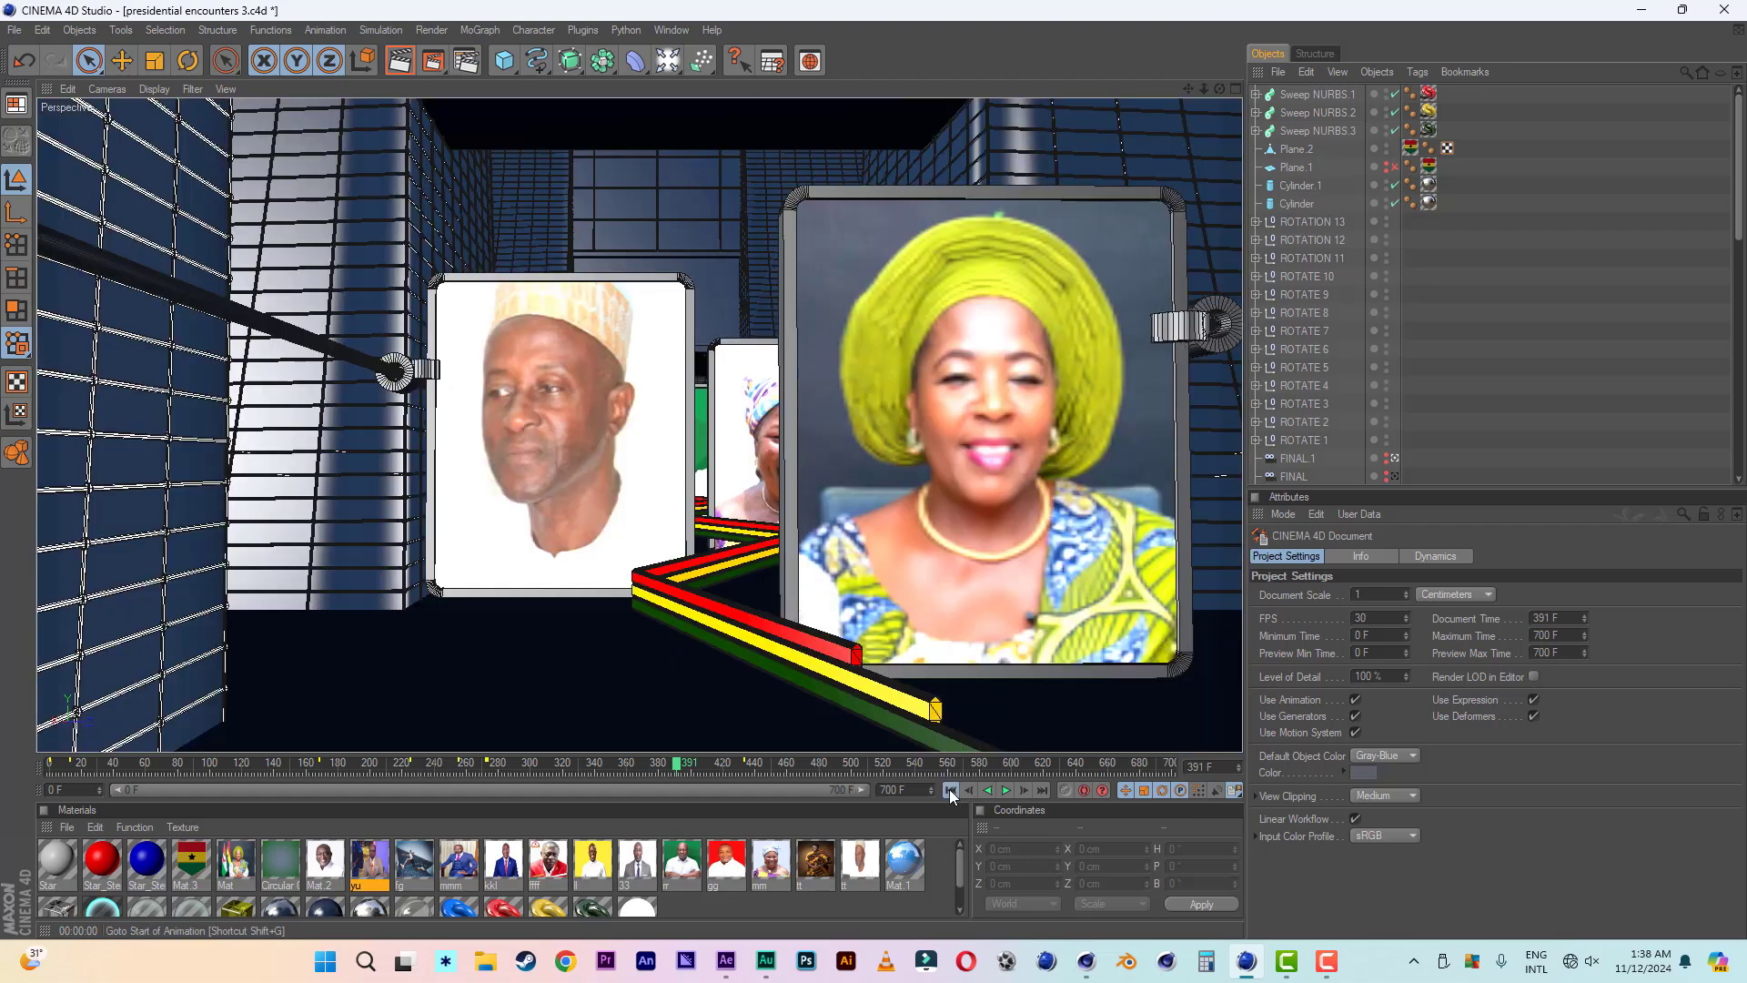
click(950, 789)
click(1005, 790)
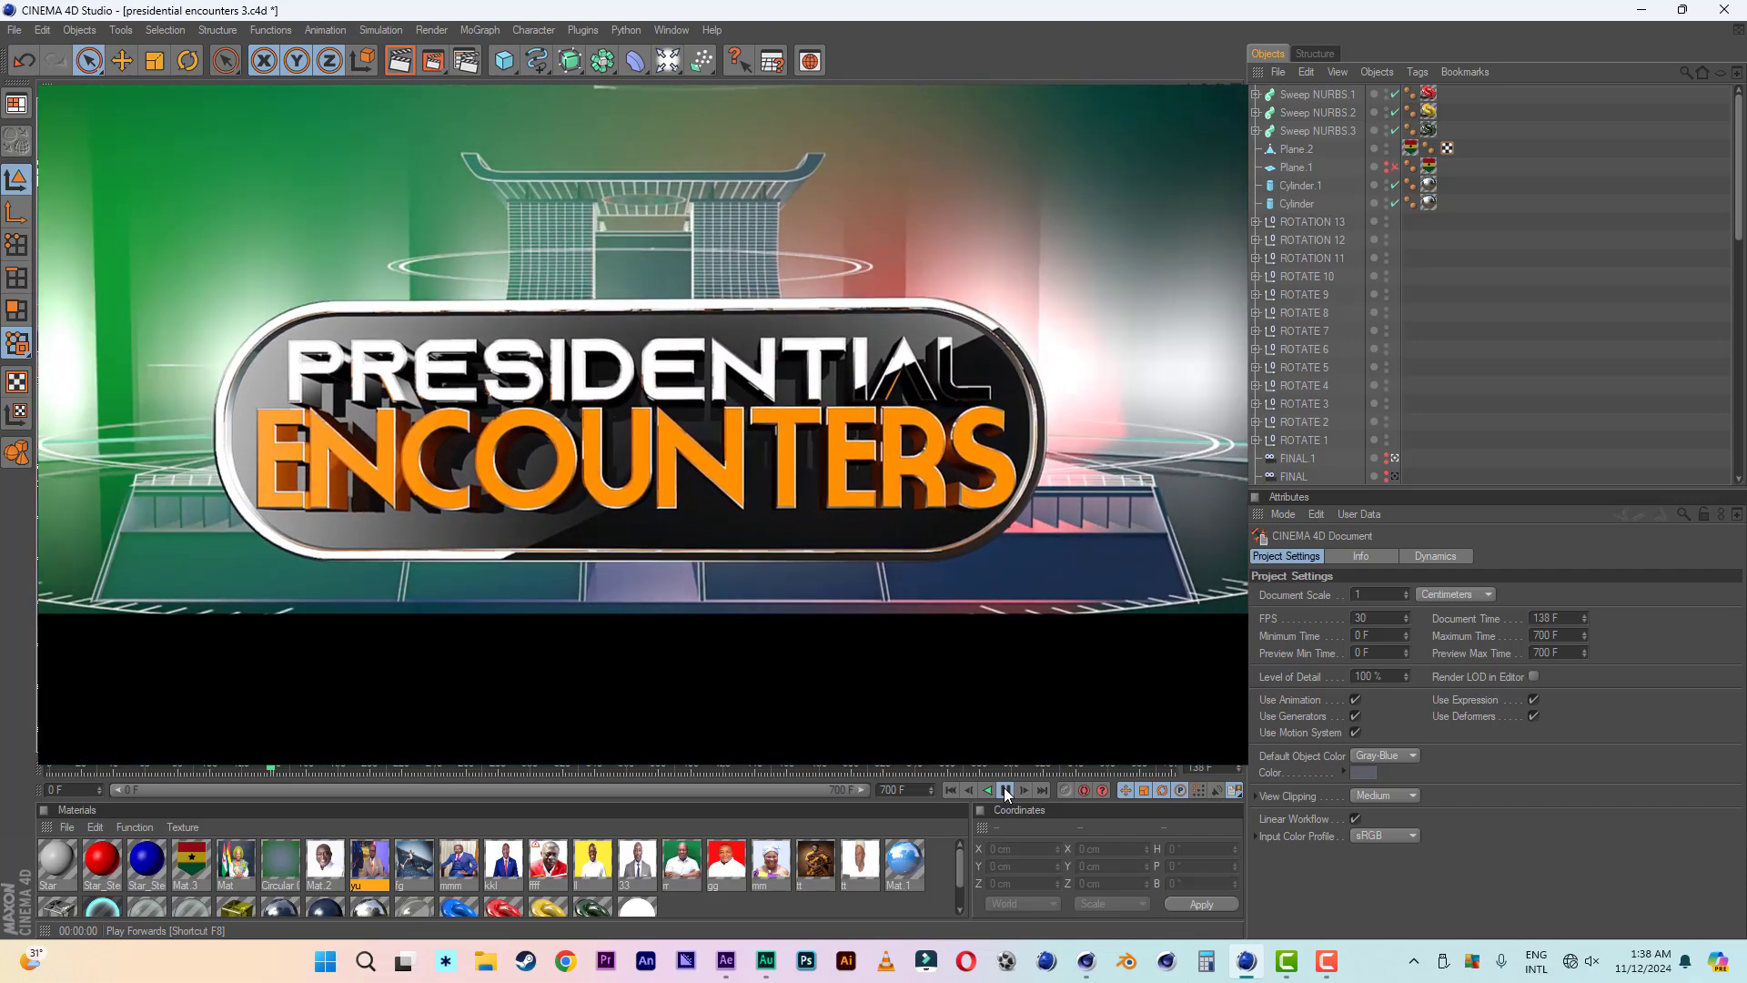
click(1007, 792)
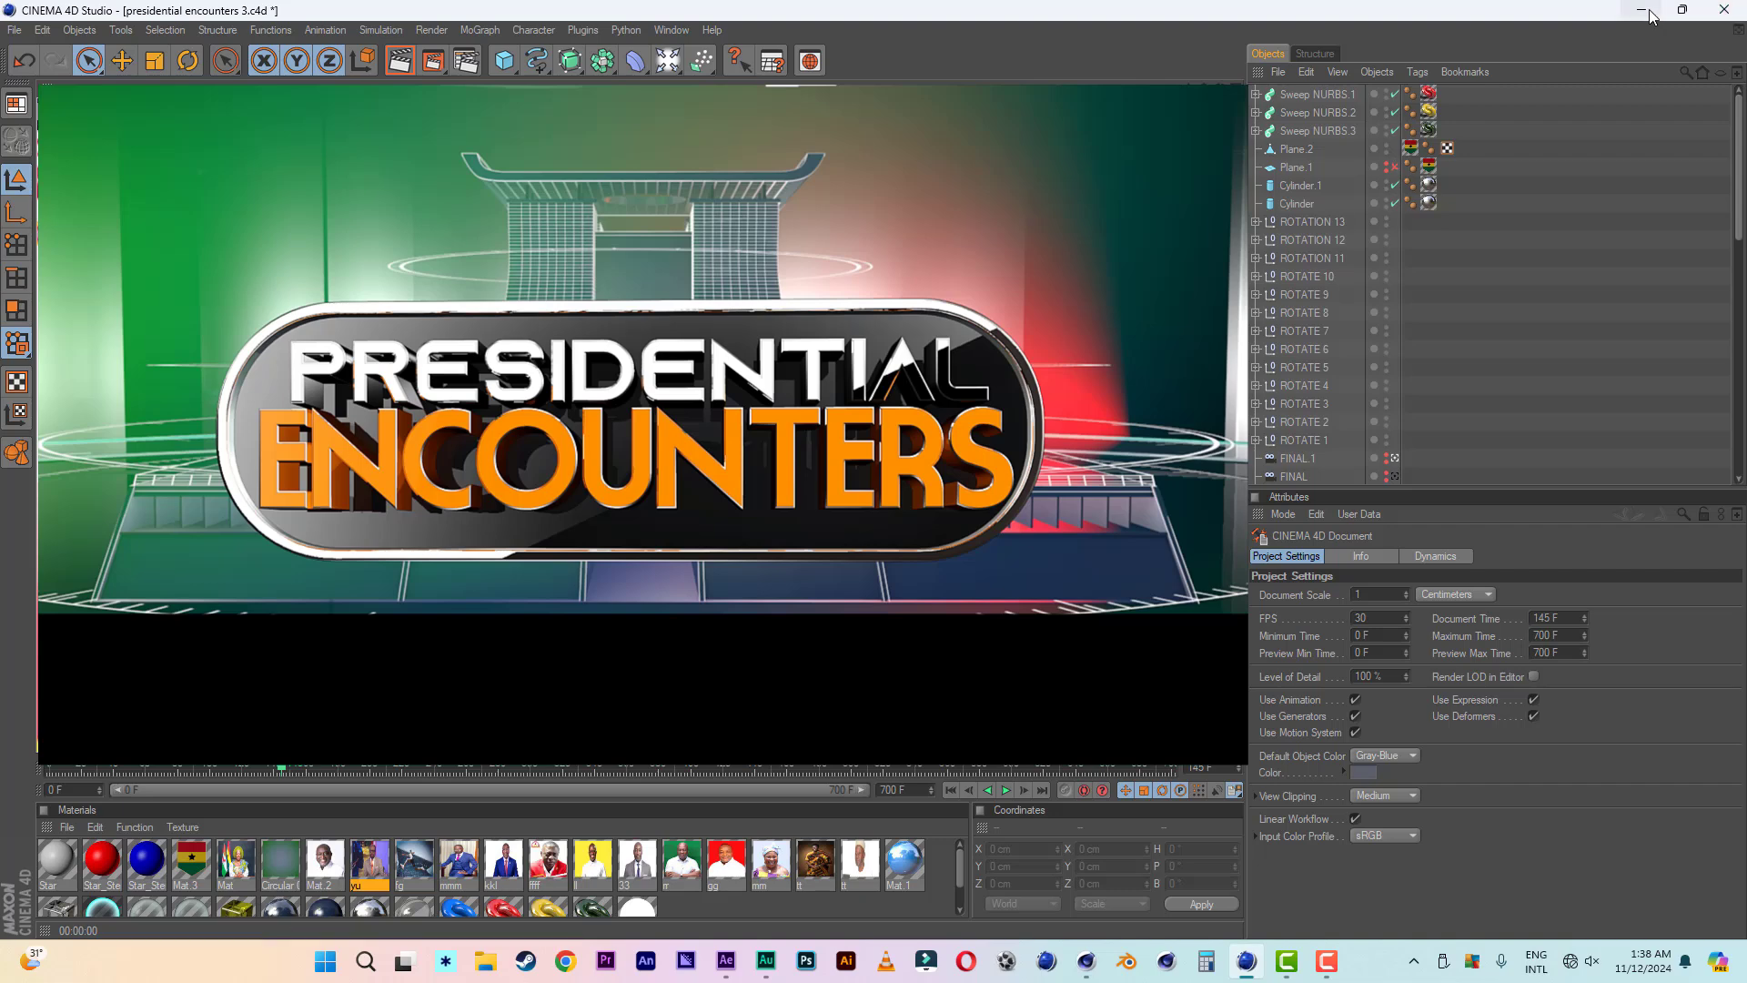
- Switch to After Effects and preview the PROMO composition, restarting playback from the beginning
click(733, 970)
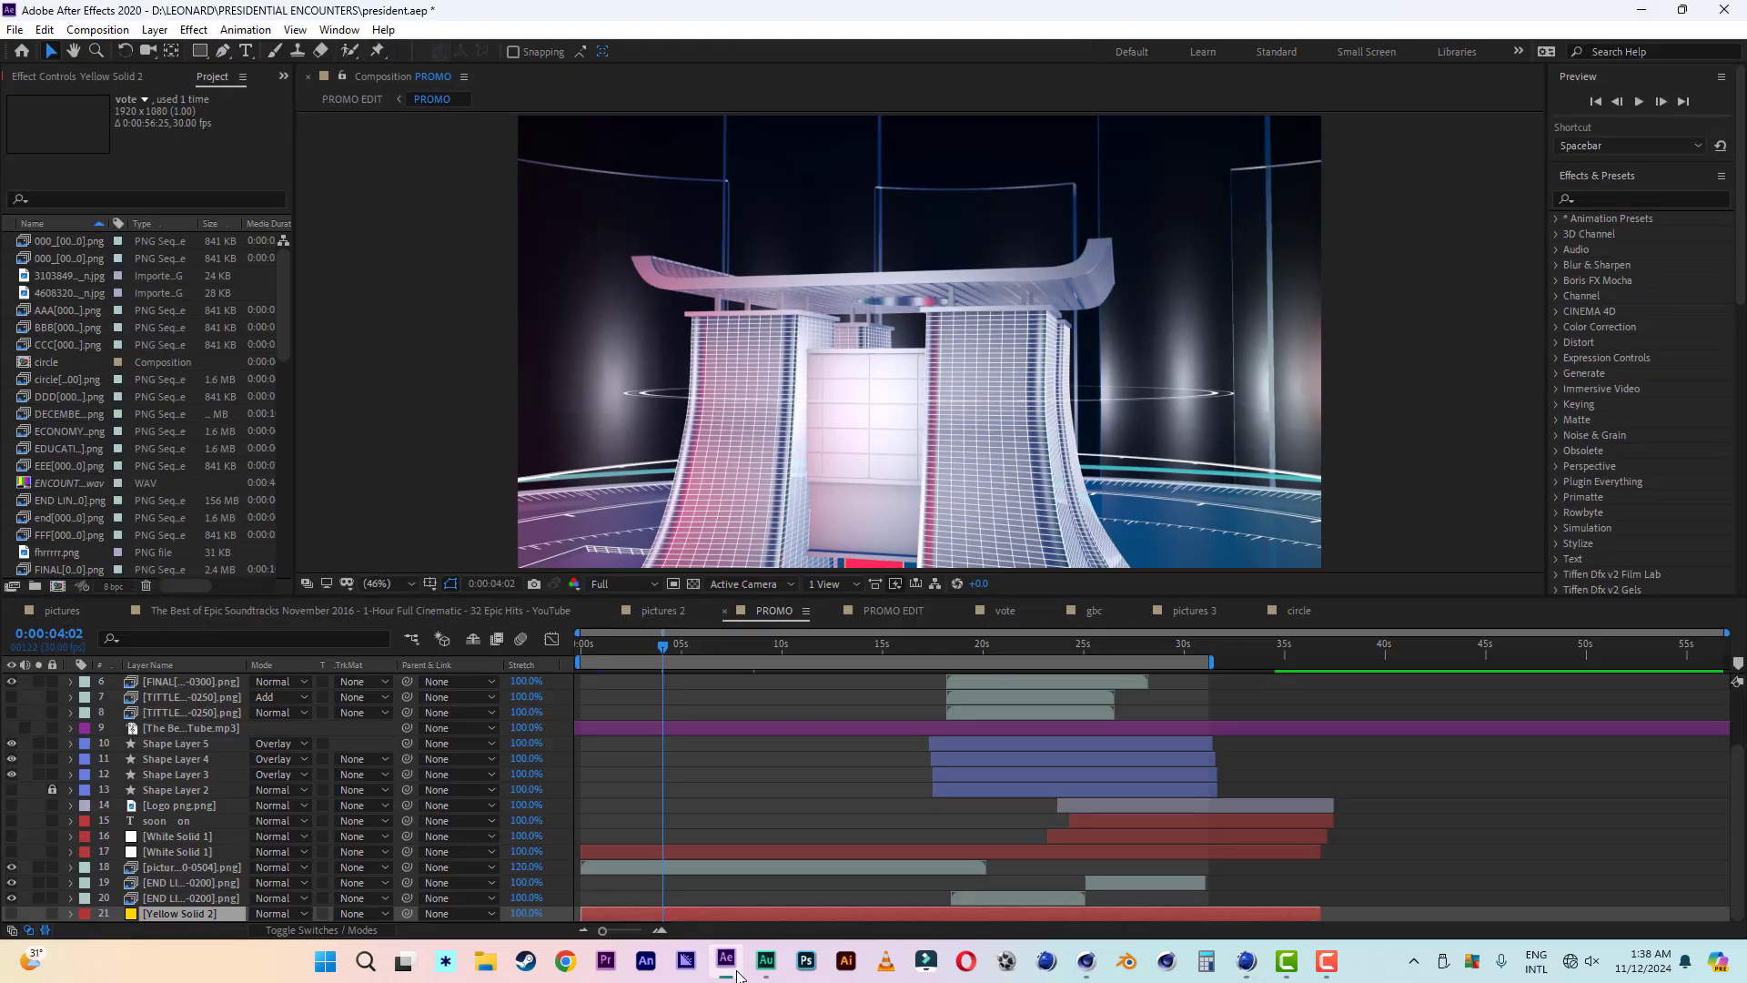
key(space)
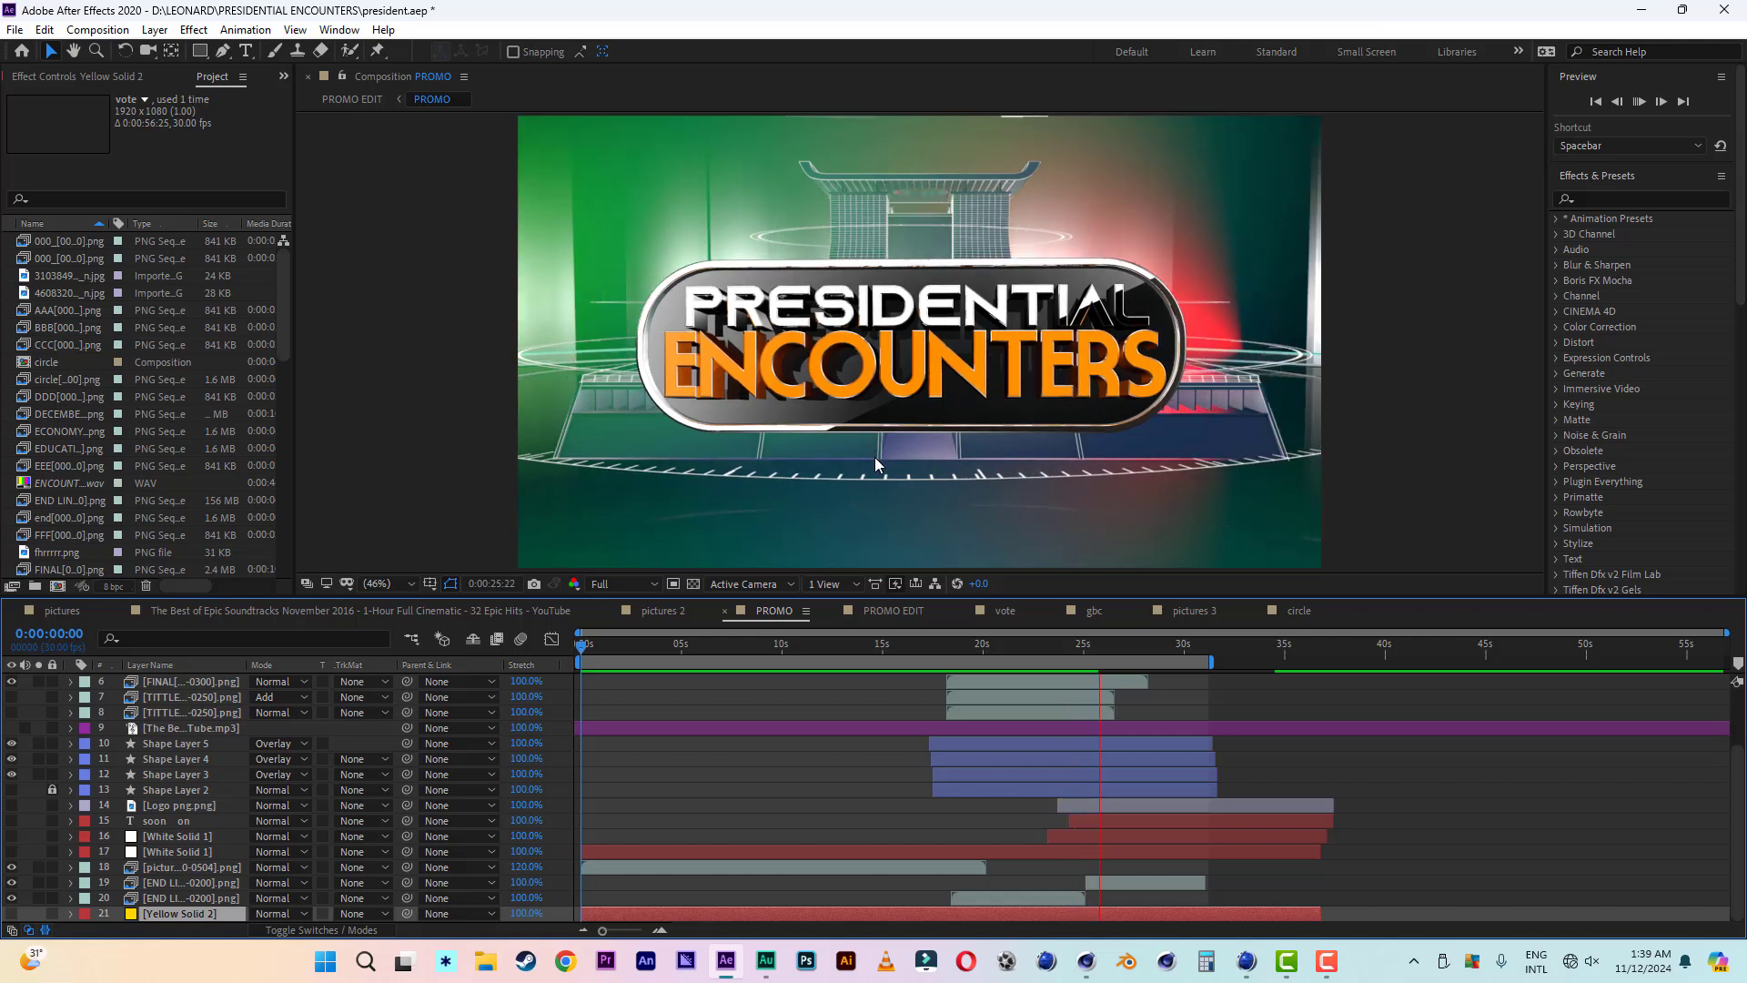
drag(680, 646, 554, 651)
key(space)
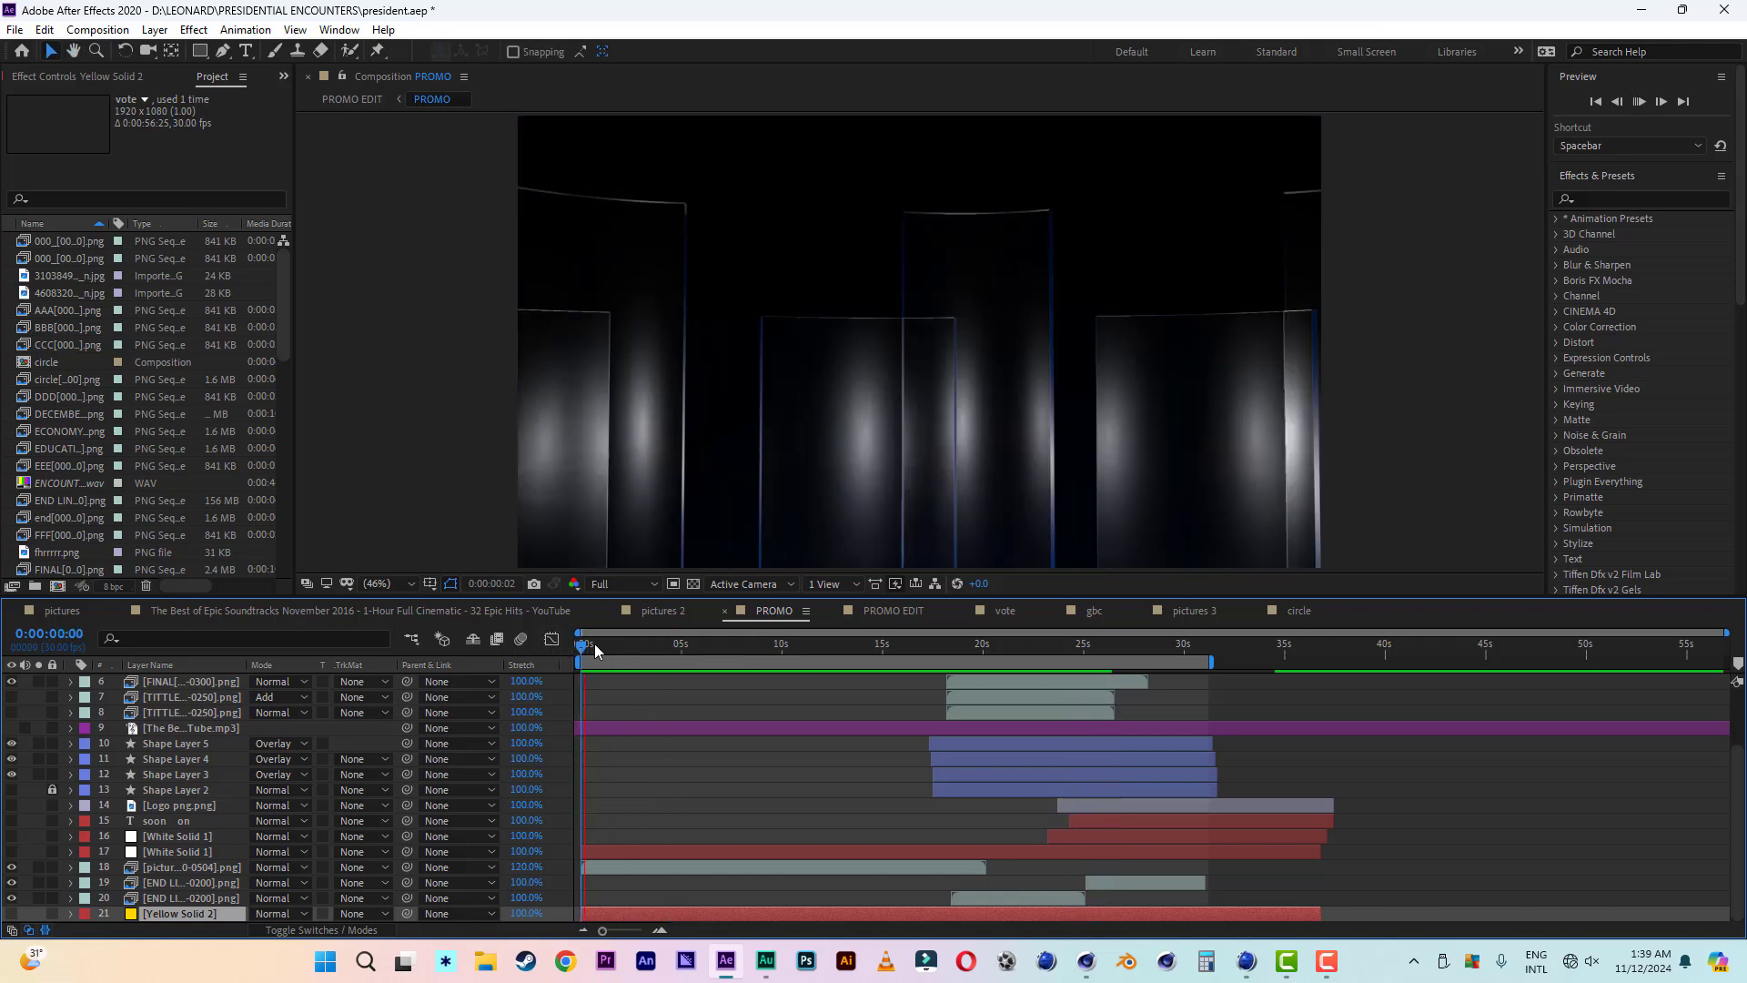
- Make the Yellow Solid 2 layer visible in the PROMO composition and preview the result
key(space)
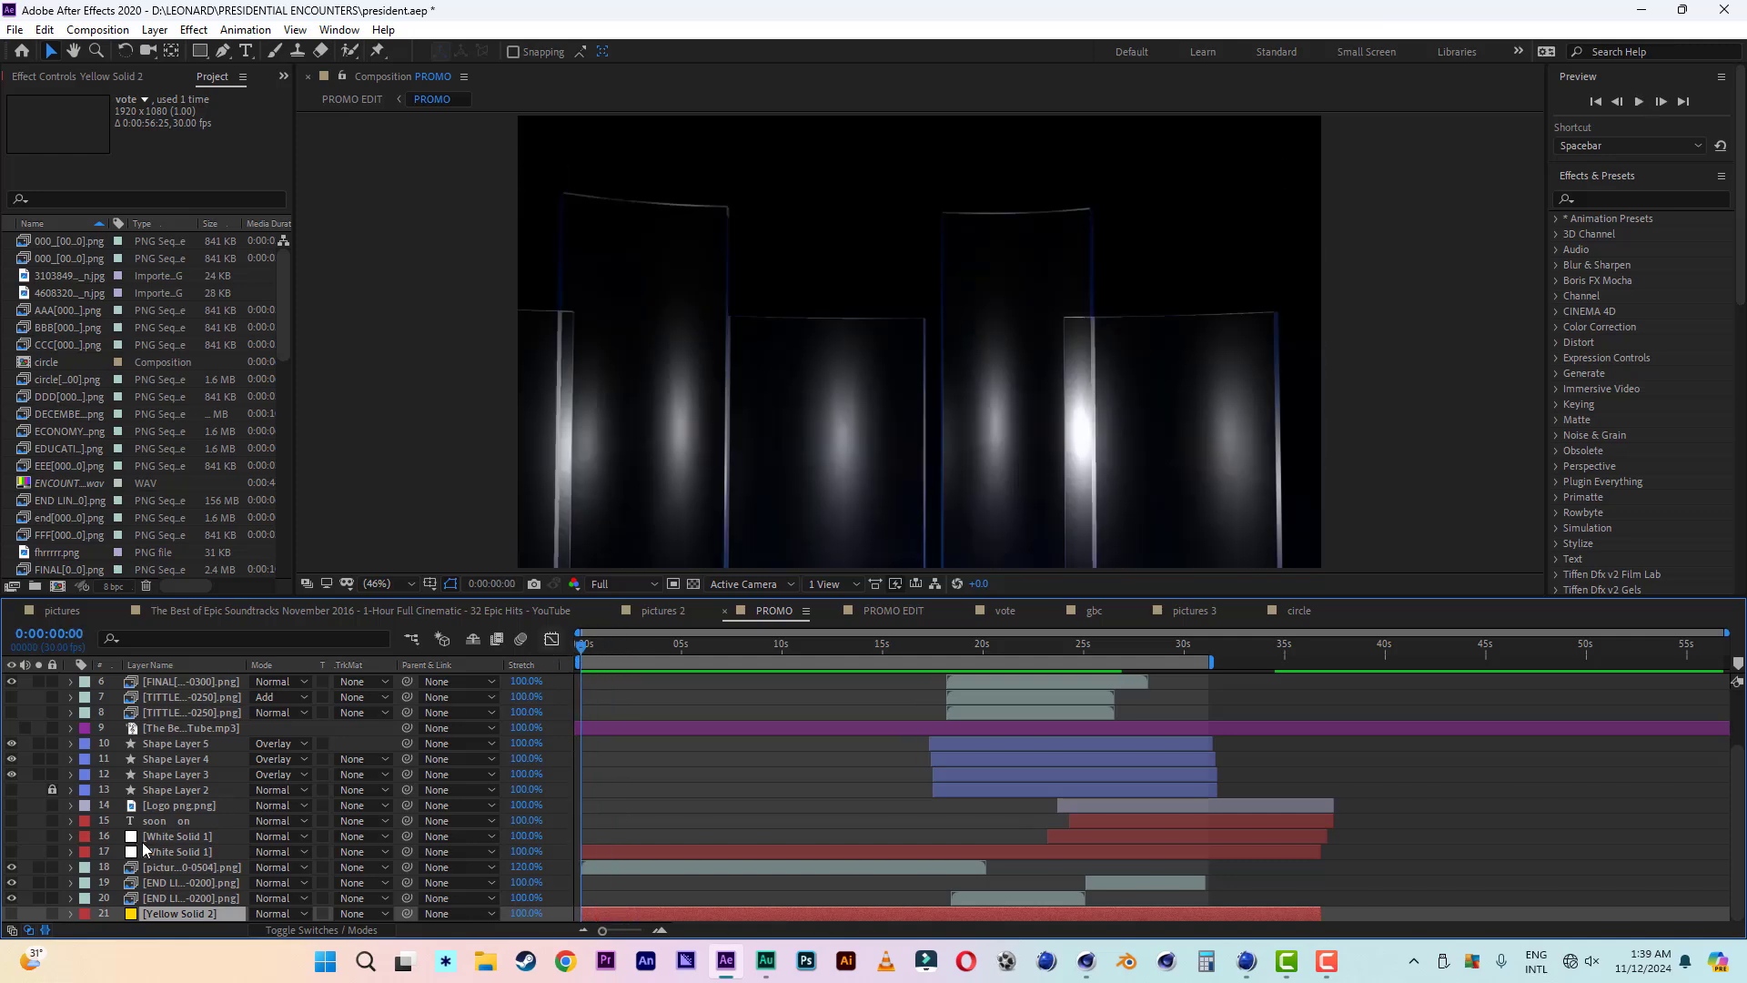
click(11, 913)
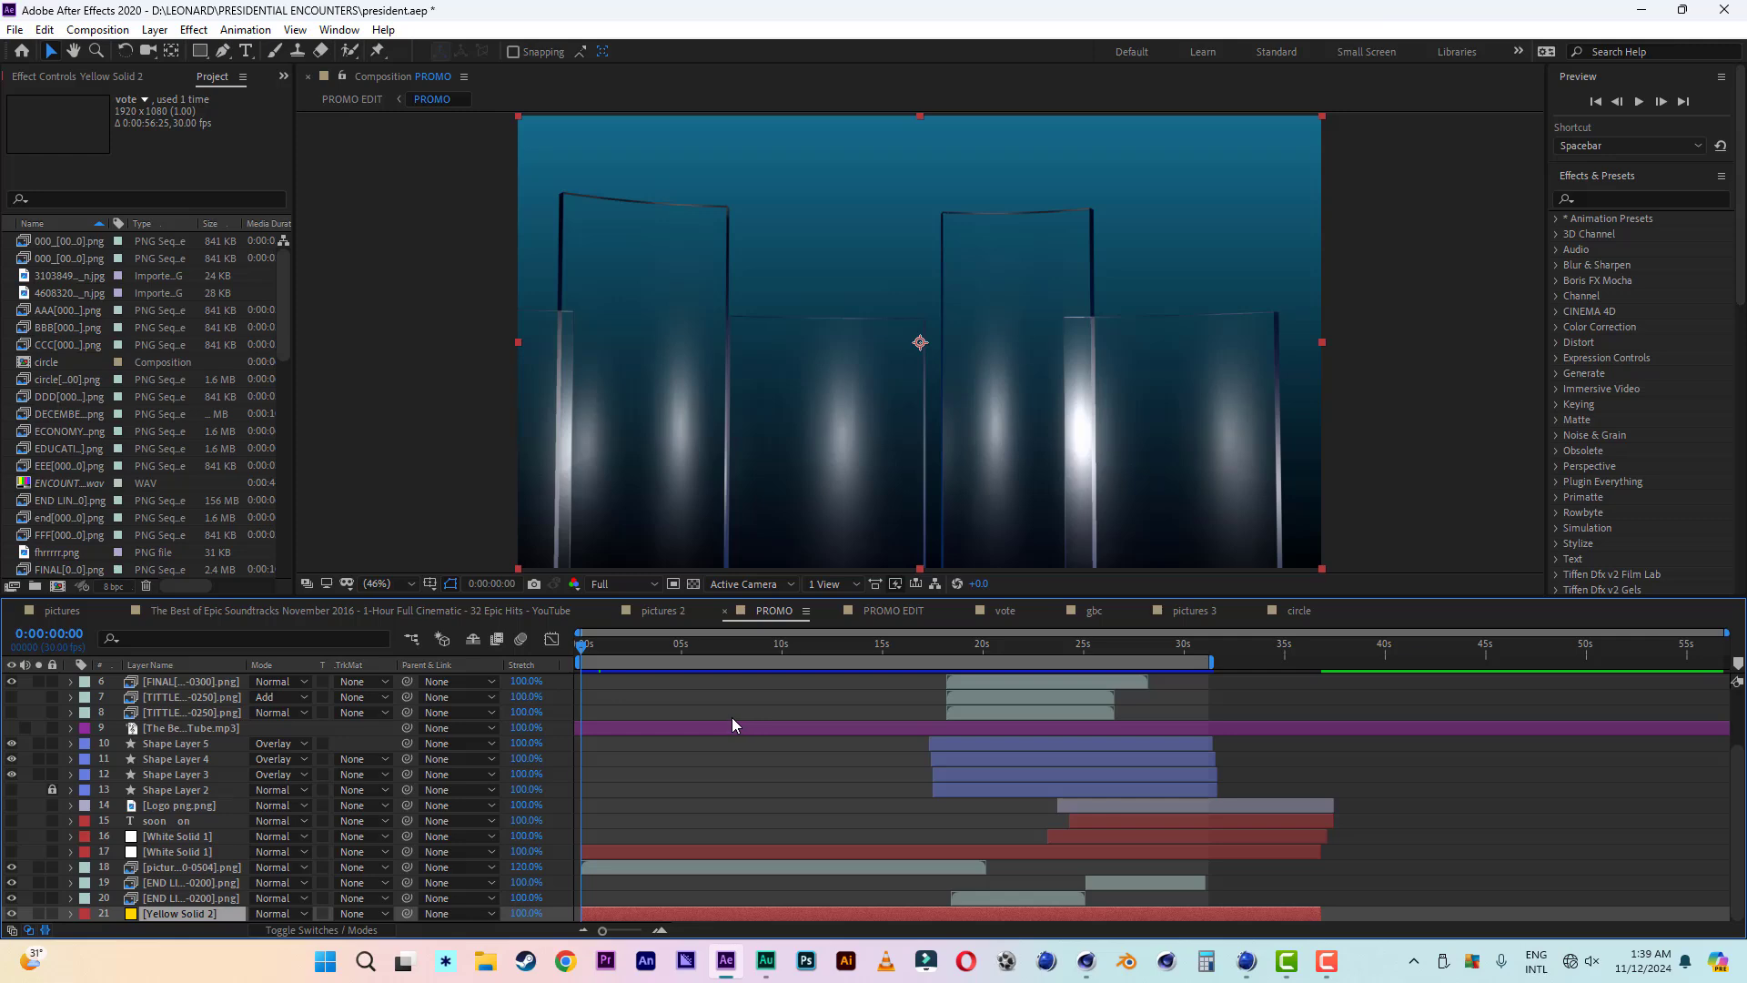
key(space)
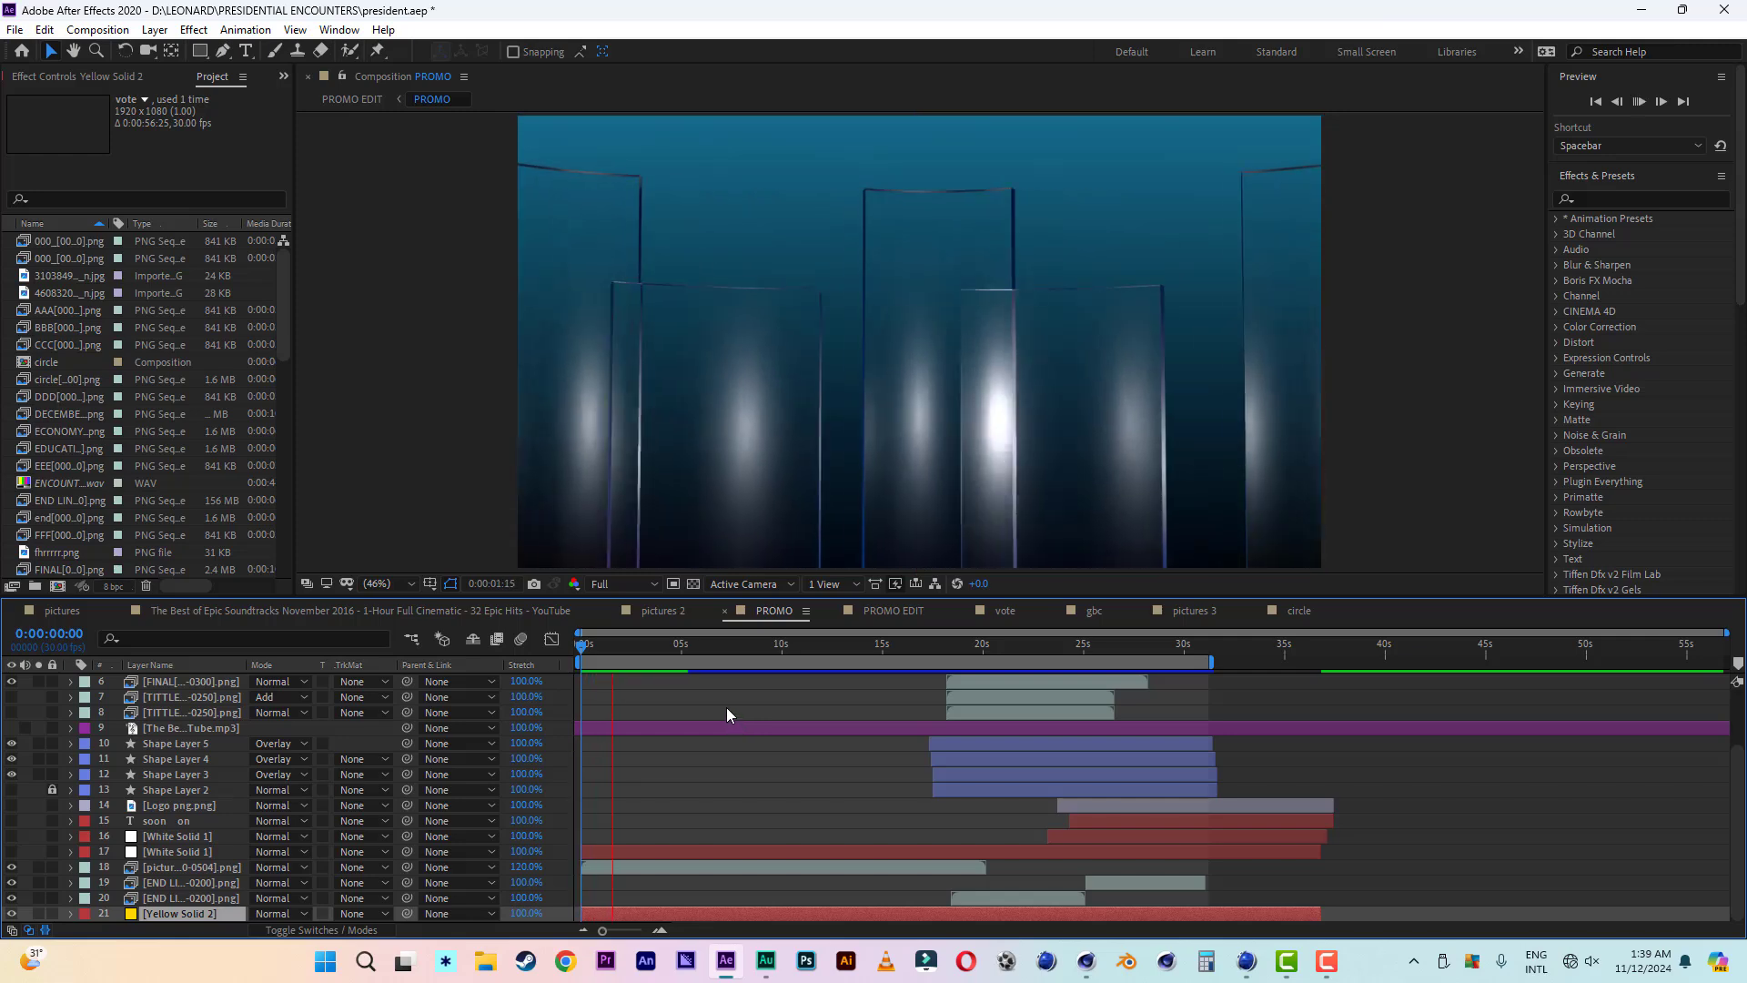